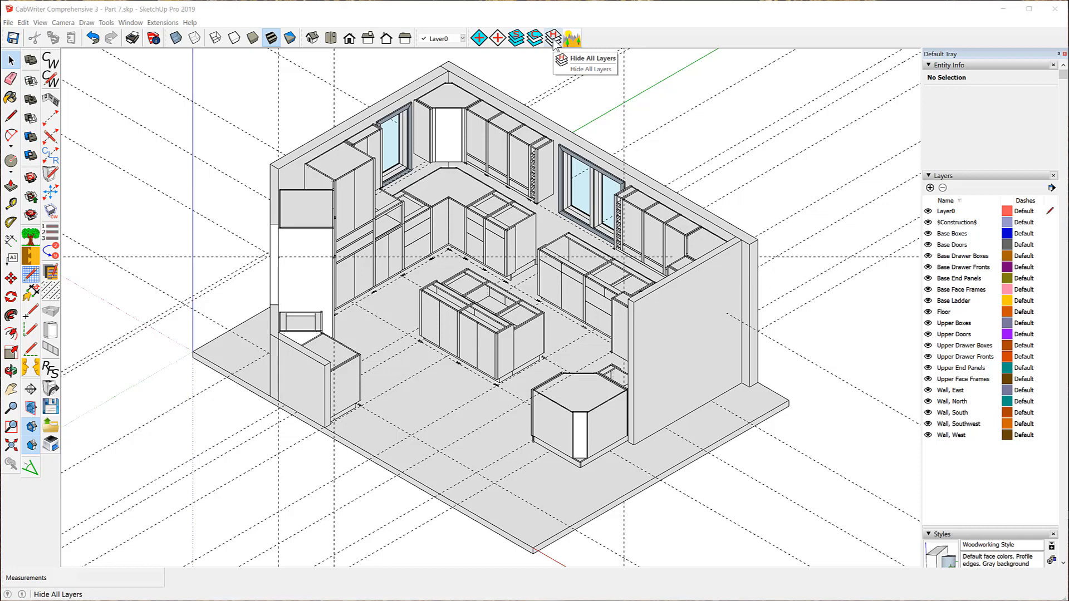
# - Hide all layers except Layer0 and reassign every remaining guide entity to the $Construction$ layer
pyautogui.click(553, 38)
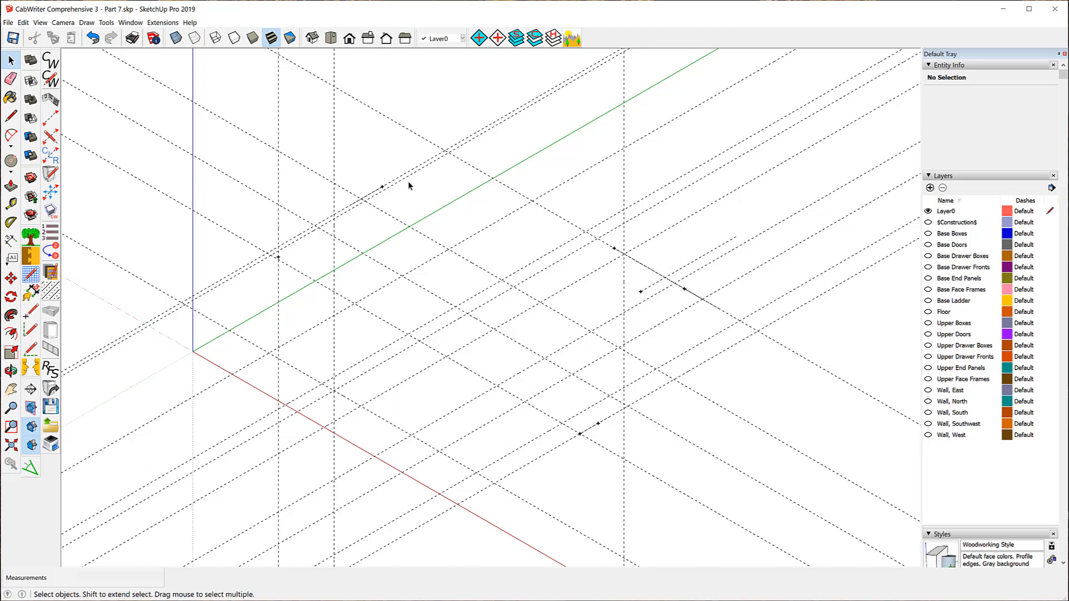
pyautogui.hotkey('ctrl', 'a')
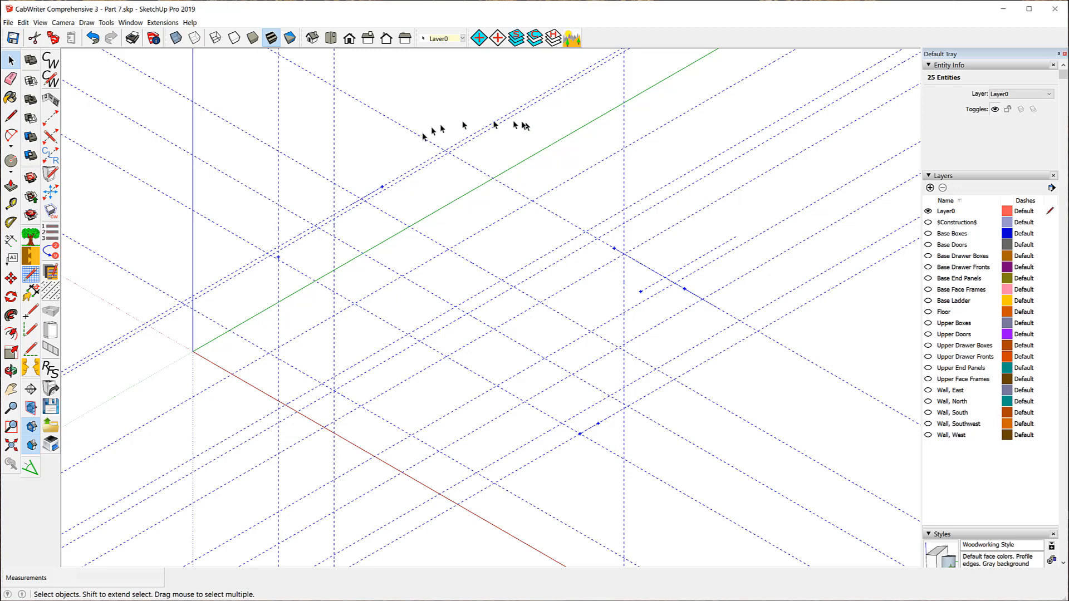
pyautogui.click(1050, 94)
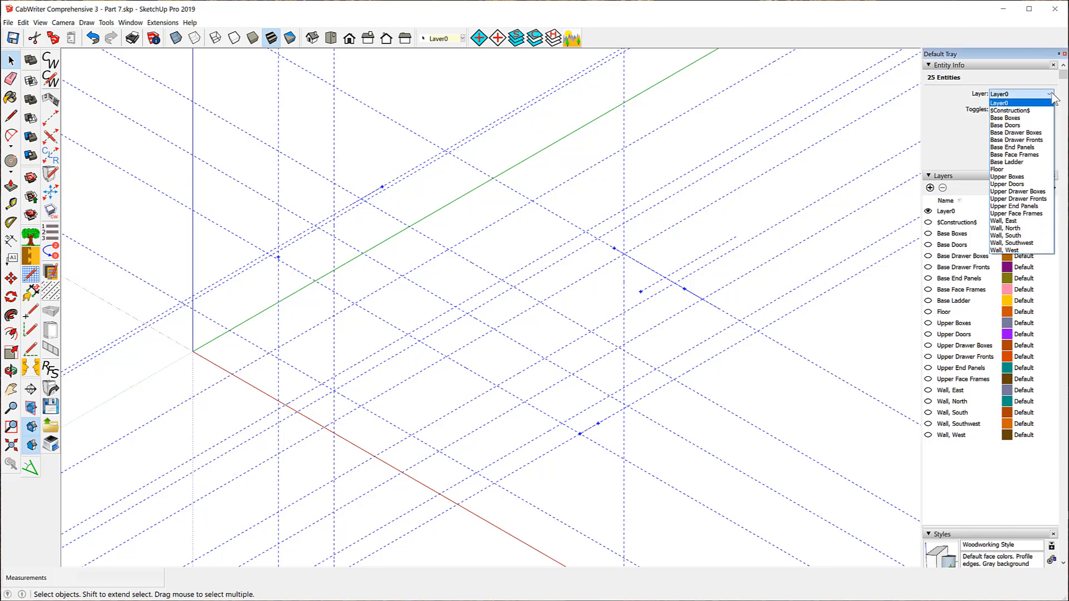
pyautogui.click(1013, 110)
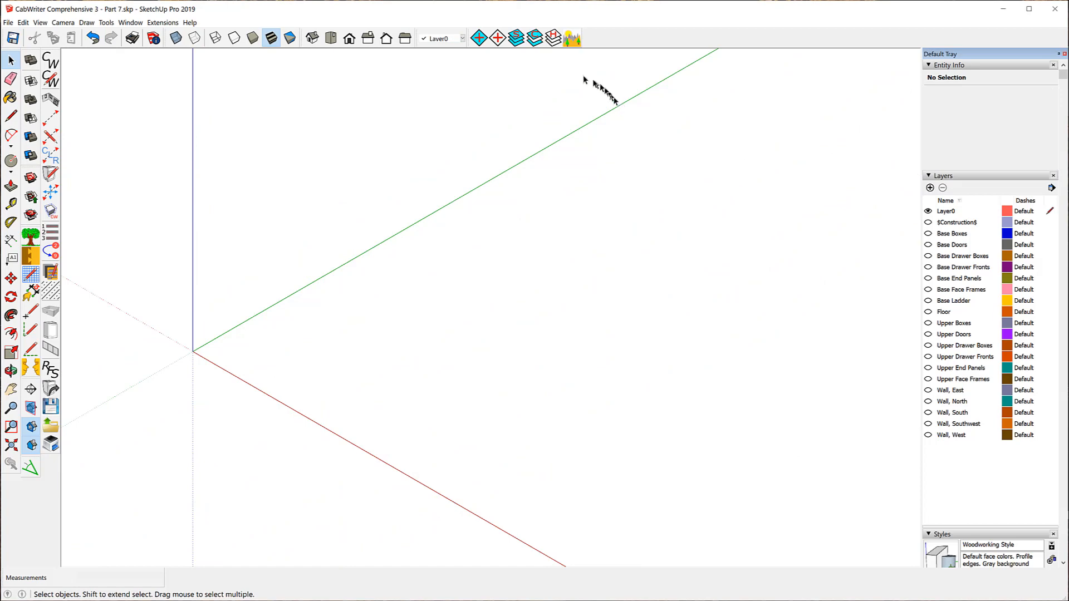
# - Show all layers again, except for the $Construction$ and Floor layers, which are hidden
pyautogui.click(518, 38)
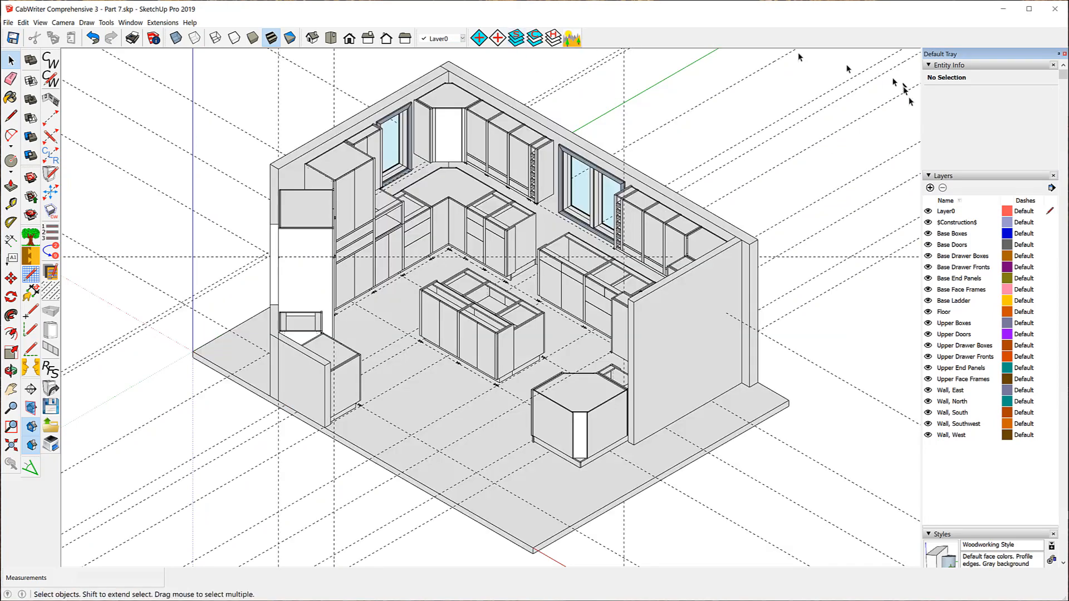
pyautogui.click(928, 223)
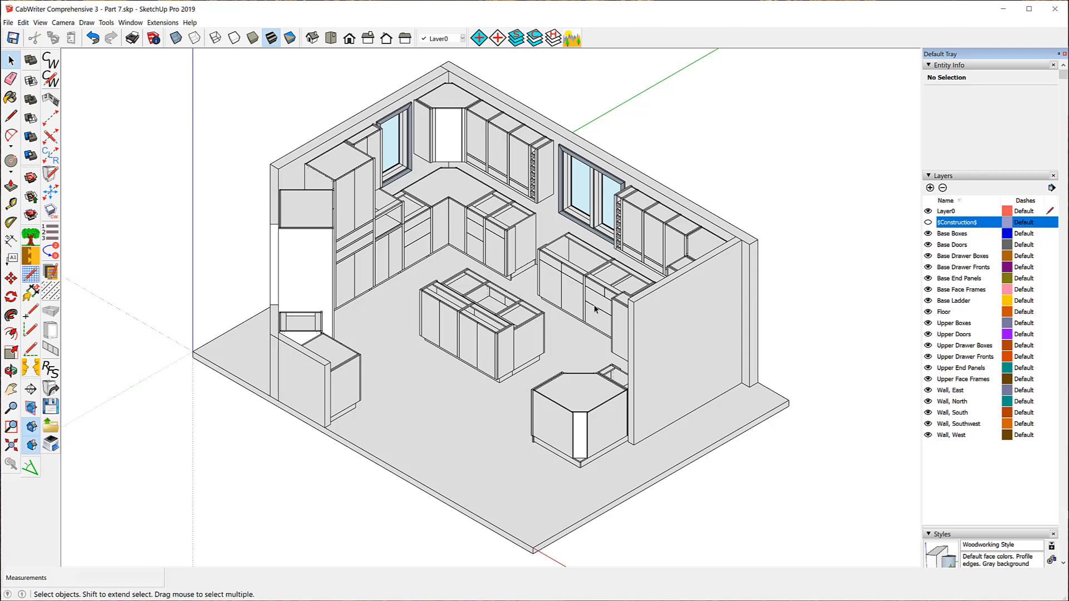
pyautogui.click(931, 313)
pyautogui.click(928, 312)
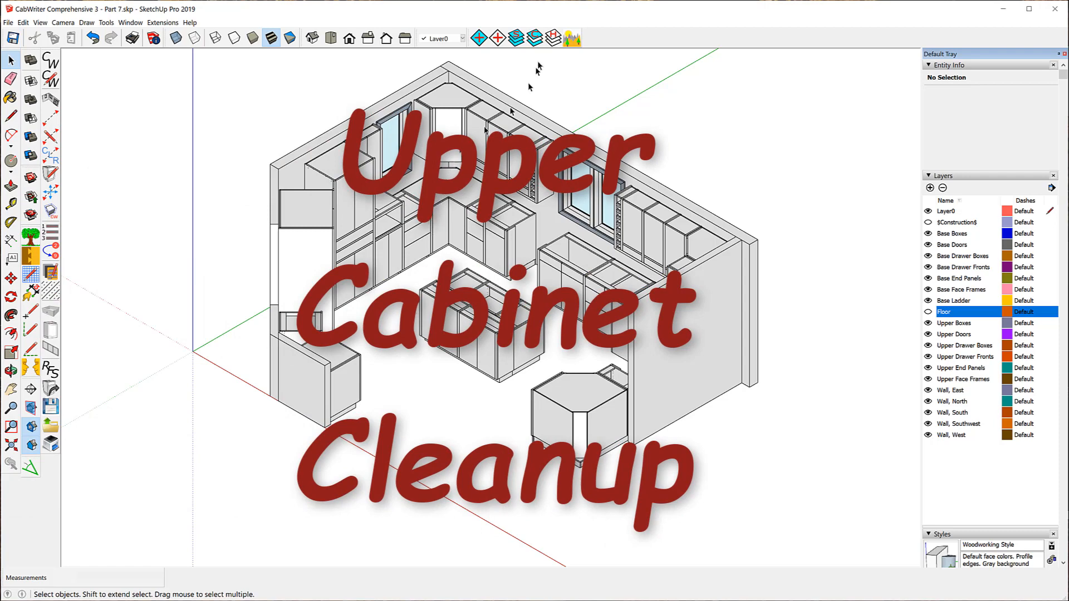
# - Hide all layers, leaving Layer0 on, and show only Upper Boxes, Upper Doors, Upper Drawer Boxes, Upper Drawer Fronts, Upper End Panels and Upper Face Frames
pyautogui.click(554, 38)
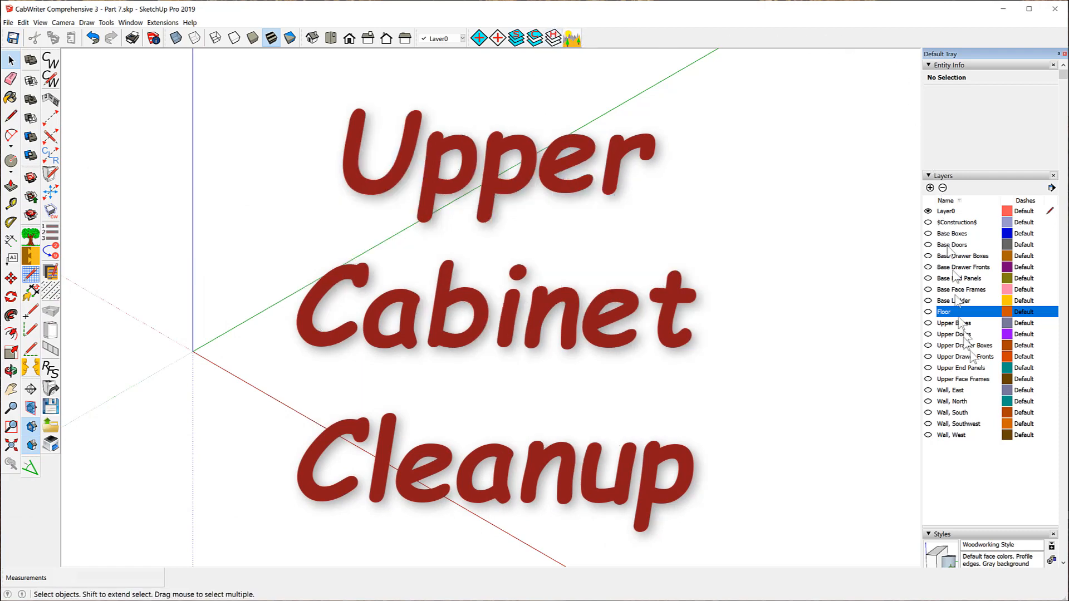
pyautogui.click(927, 323)
pyautogui.click(927, 334)
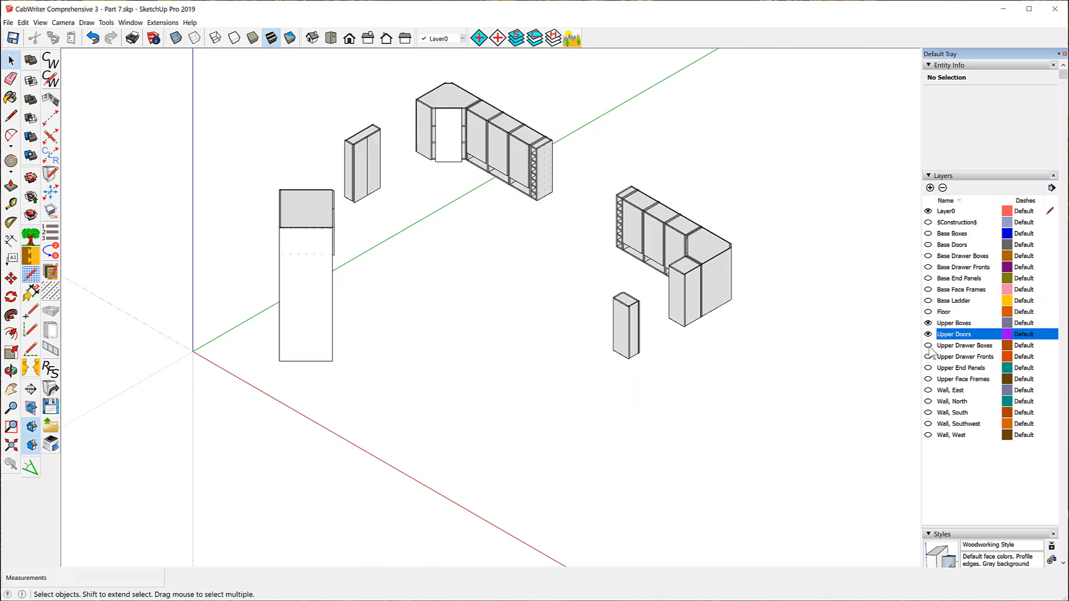
pyautogui.click(927, 345)
pyautogui.click(928, 356)
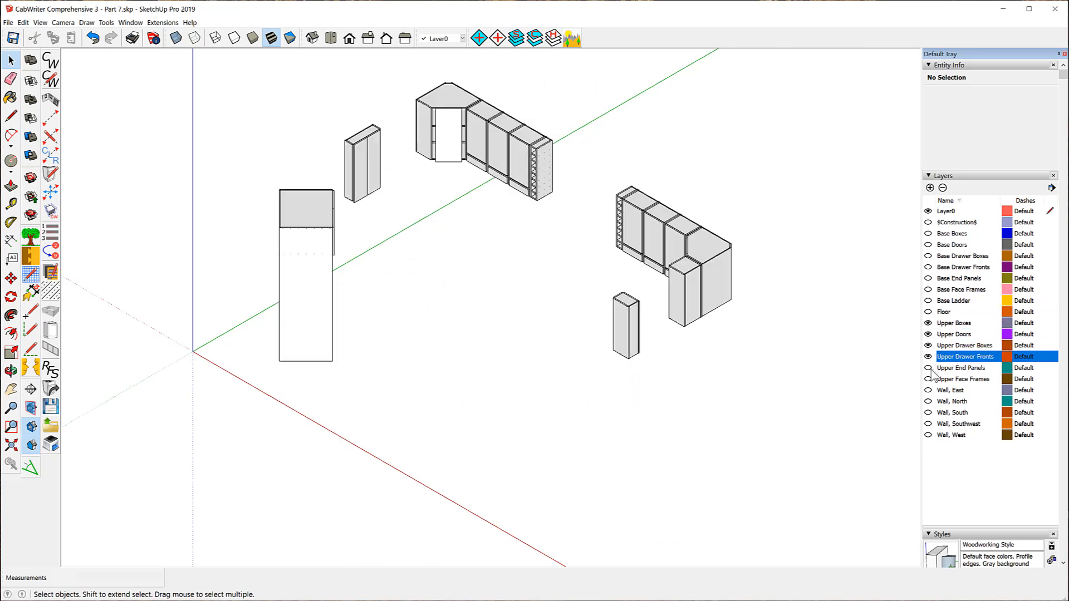
pyautogui.click(928, 368)
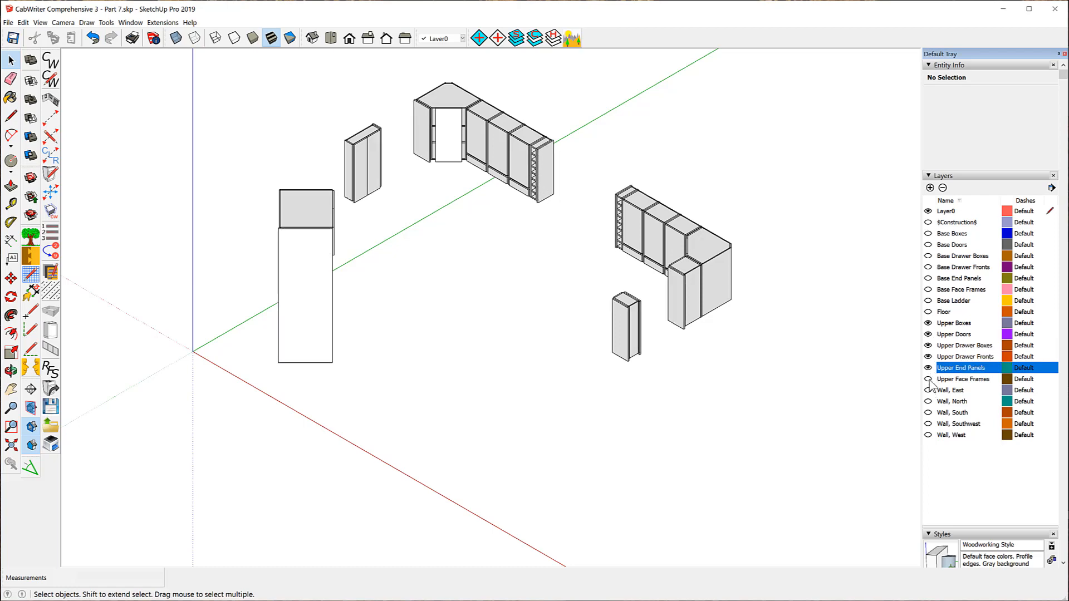
pyautogui.click(928, 379)
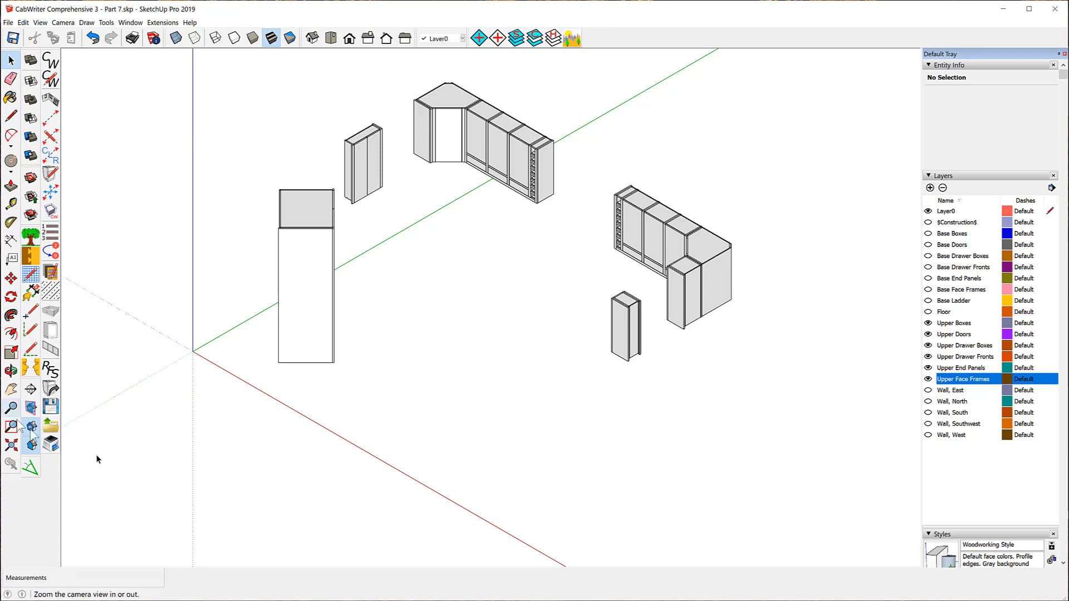
# - Turn off the display of the sketch axes around the upper cabinets
pyautogui.moveTo(259, 325); pyautogui.dragTo(835, 256, button='middle')
pyautogui.scroll(3, 337, 92)
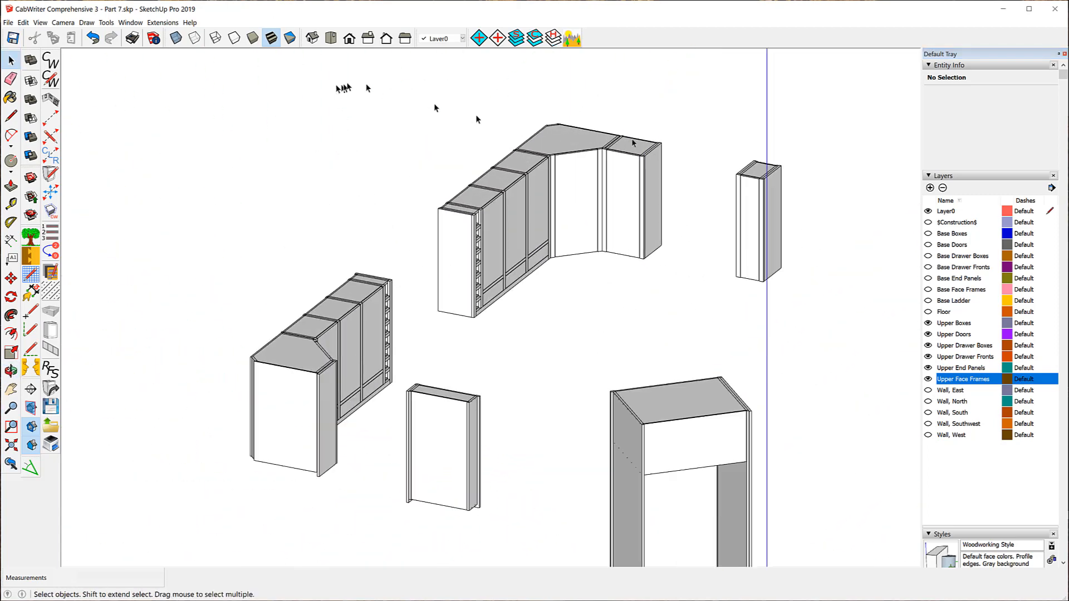
pyautogui.scroll(2, 868, 217)
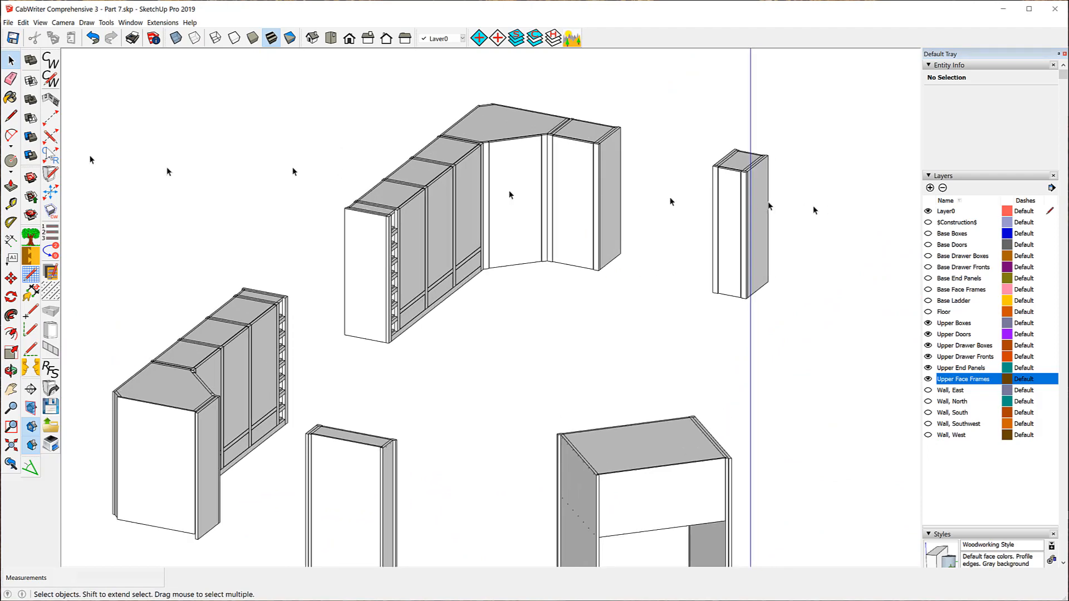
pyautogui.click(39, 24)
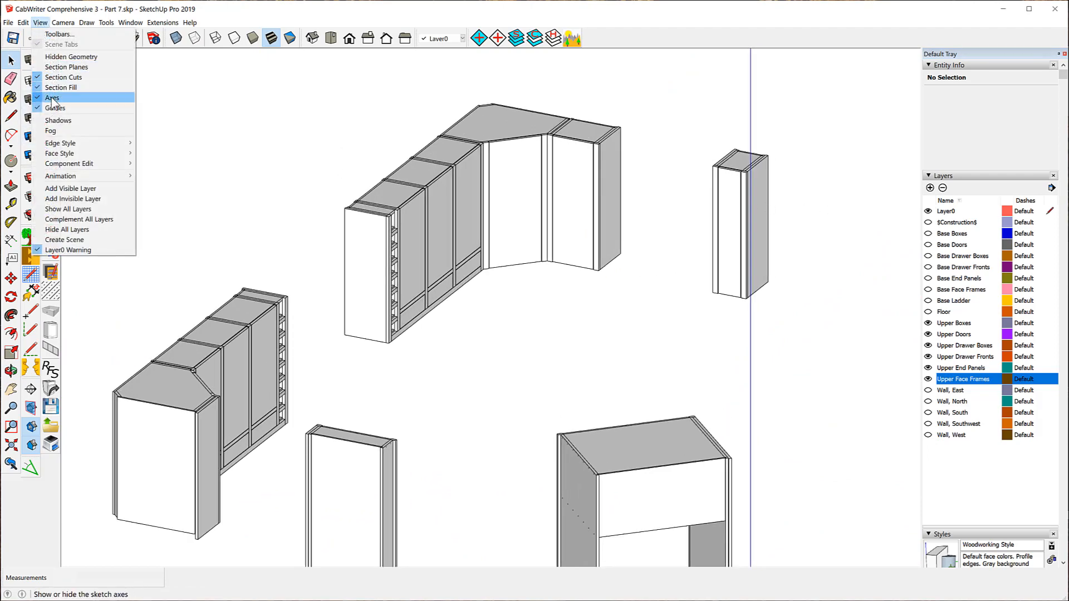
pyautogui.click(78, 98)
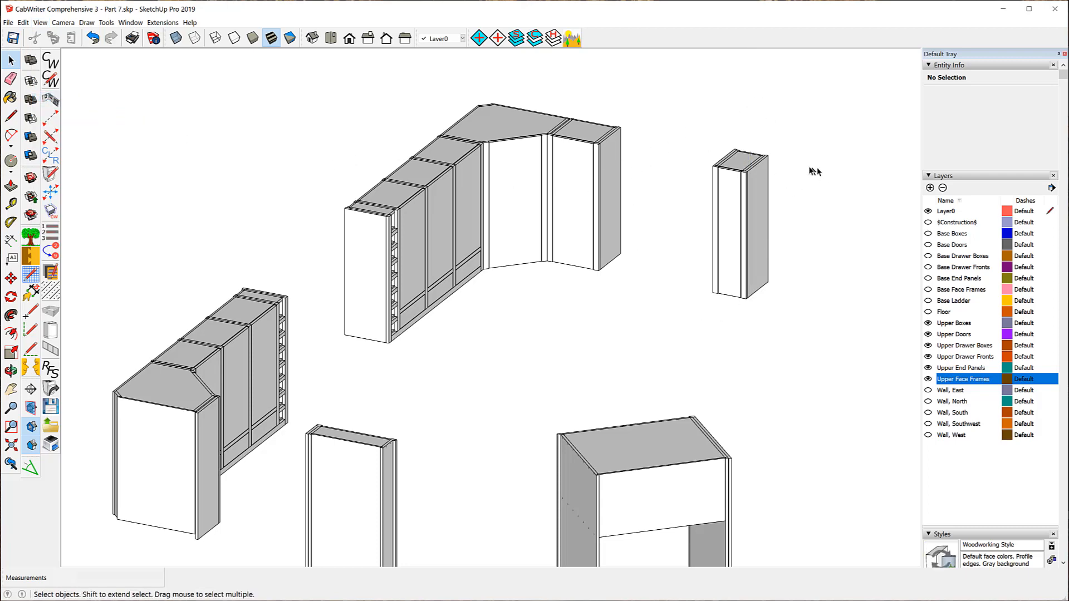
# - Examine the overlapping face-frame connectors where the diagonal corner upper cabinet meets the adjacent narrow upper cabinet
pyautogui.scroll(4, 807, 167)
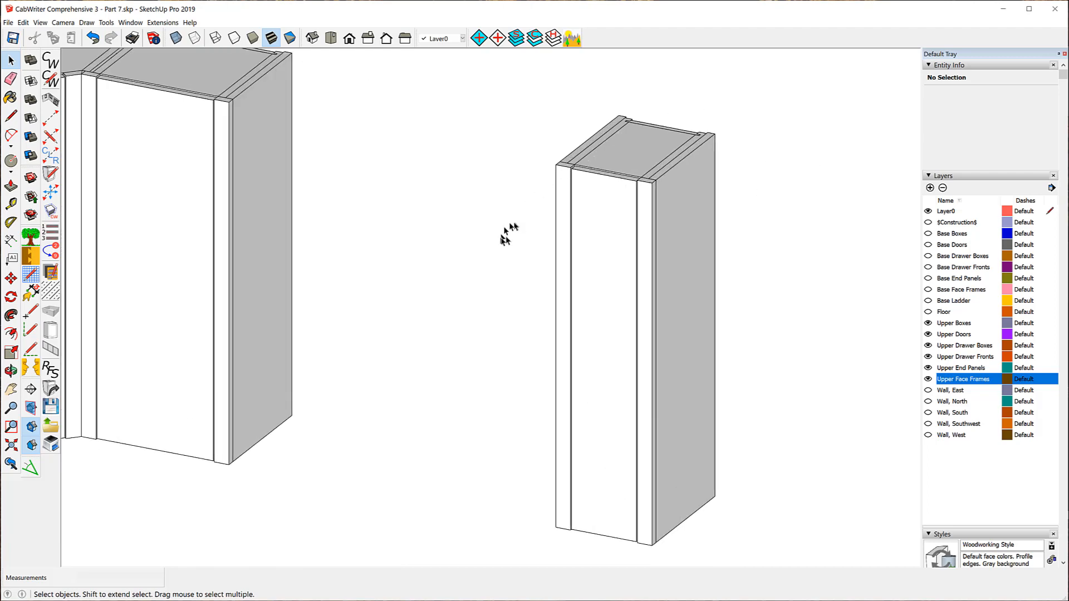
pyautogui.moveTo(466, 167)
pyautogui.mouseDown(button='middle')
pyautogui.moveTo(692, 179)
pyautogui.moveTo(861, 106)
pyautogui.moveTo(811, 139)
pyautogui.moveTo(565, 165)
pyautogui.moveTo(484, 162)
pyautogui.mouseUp(button='middle')
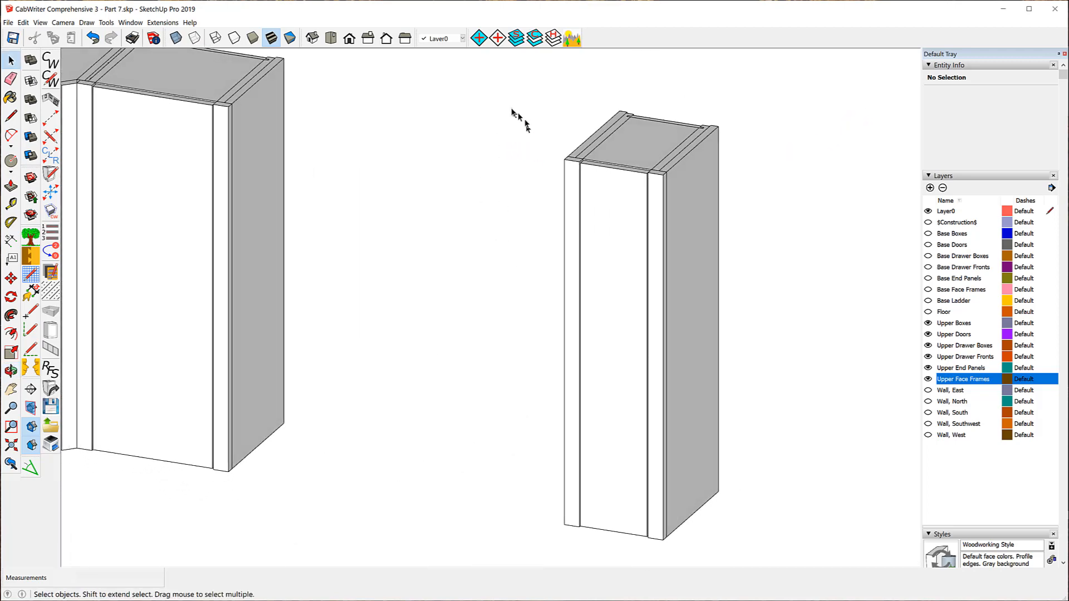
pyautogui.scroll(-3, 685, 125)
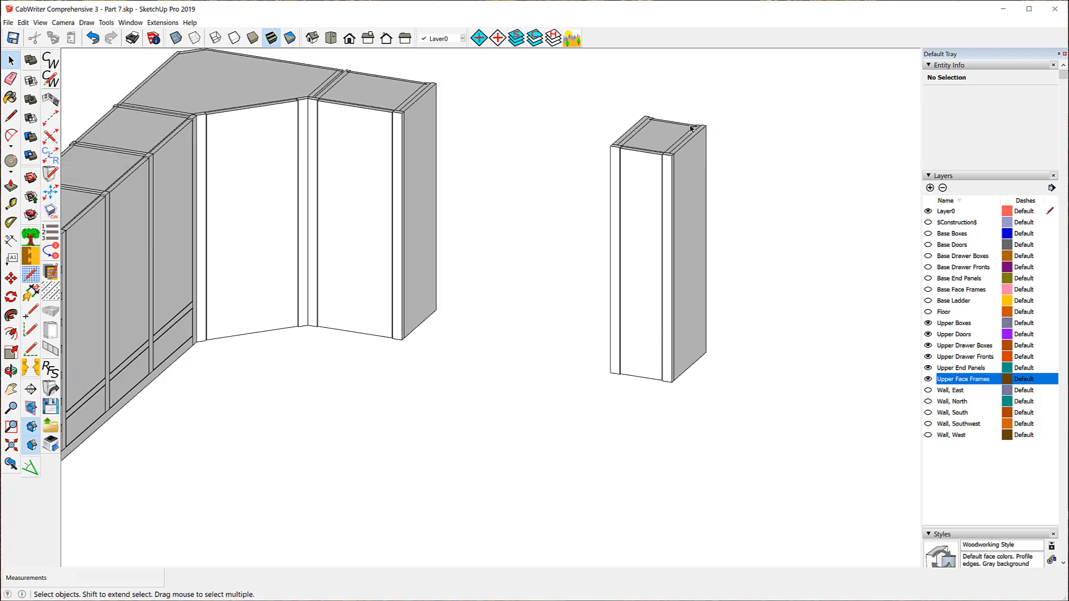
pyautogui.scroll(5, 276, 81)
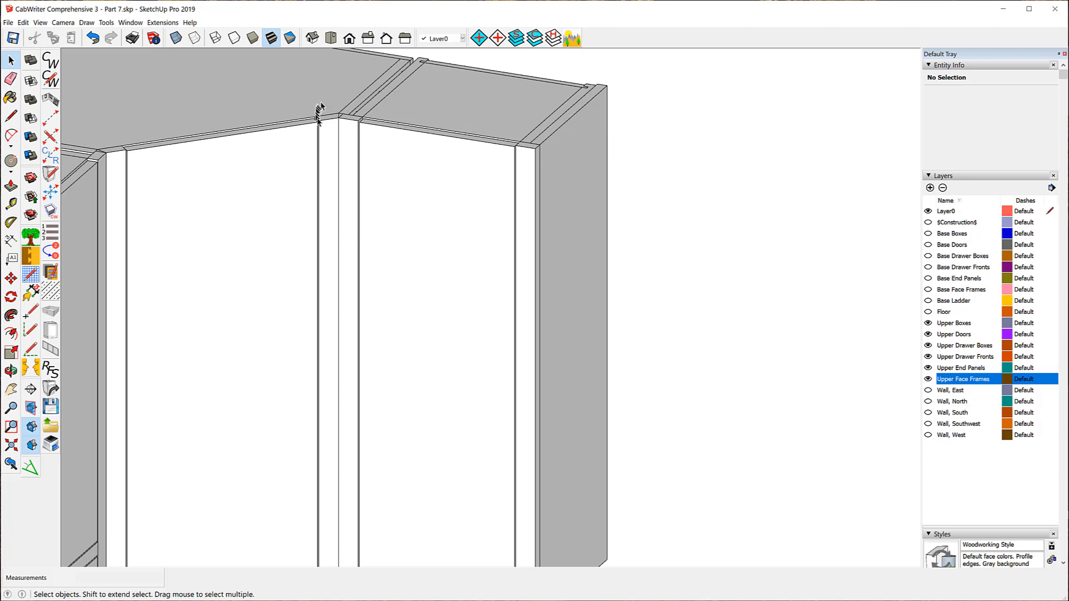
pyautogui.scroll(4, 339, 112)
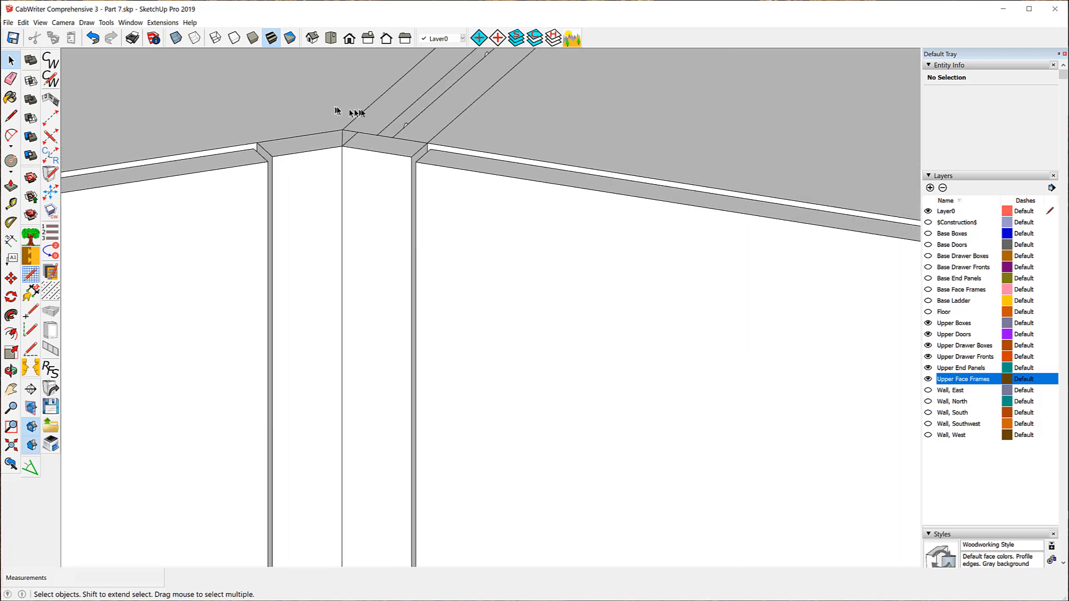
pyautogui.click(377, 164)
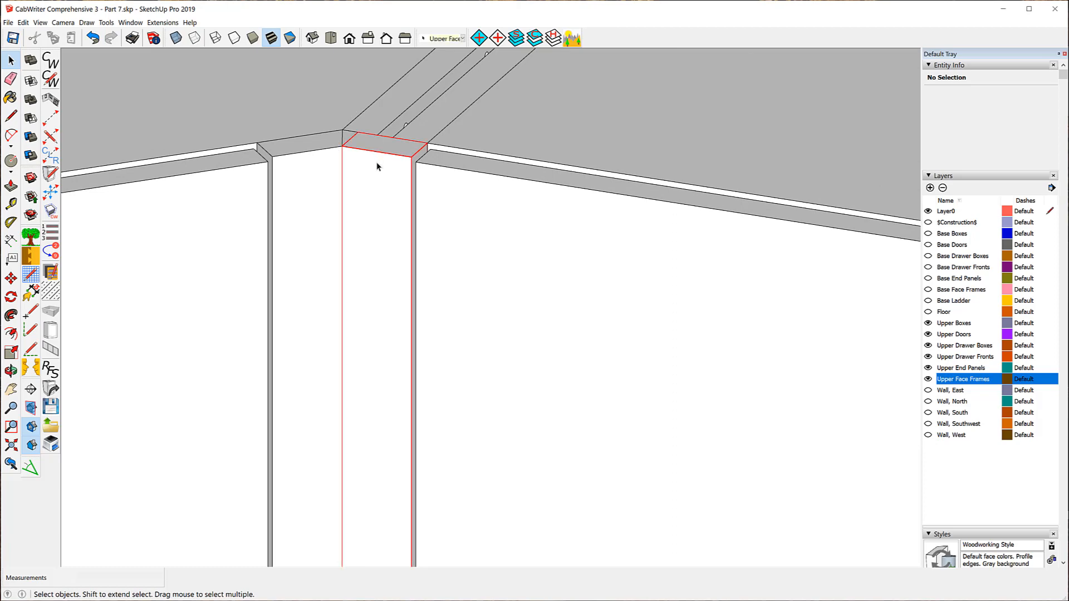
pyautogui.click(346, 139)
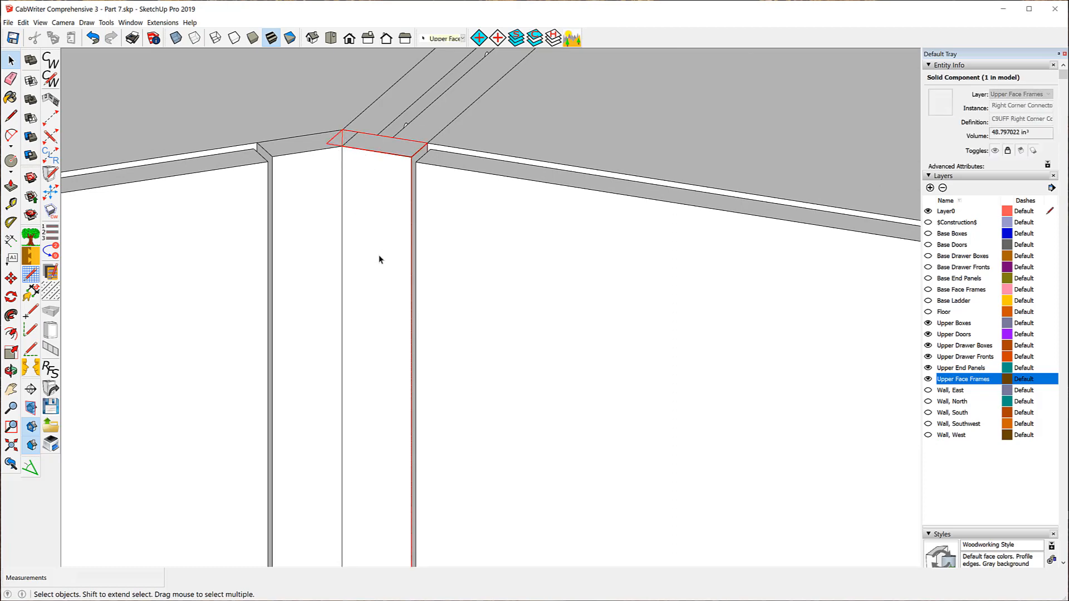
pyautogui.scroll(-5, 431, 120)
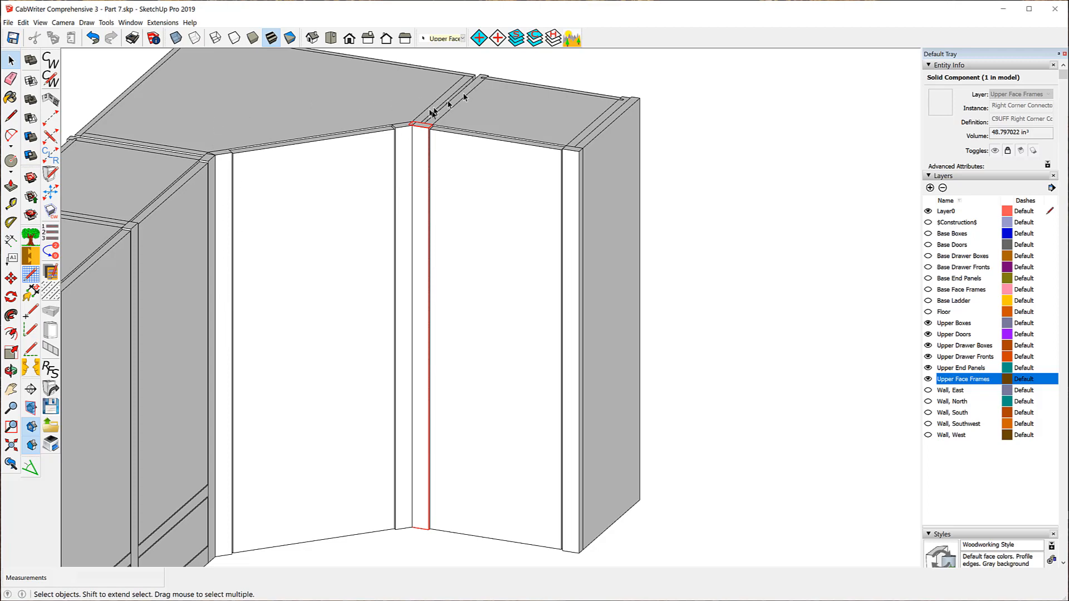
pyautogui.scroll(2, 403, 109)
pyautogui.scroll(2, 403, 110)
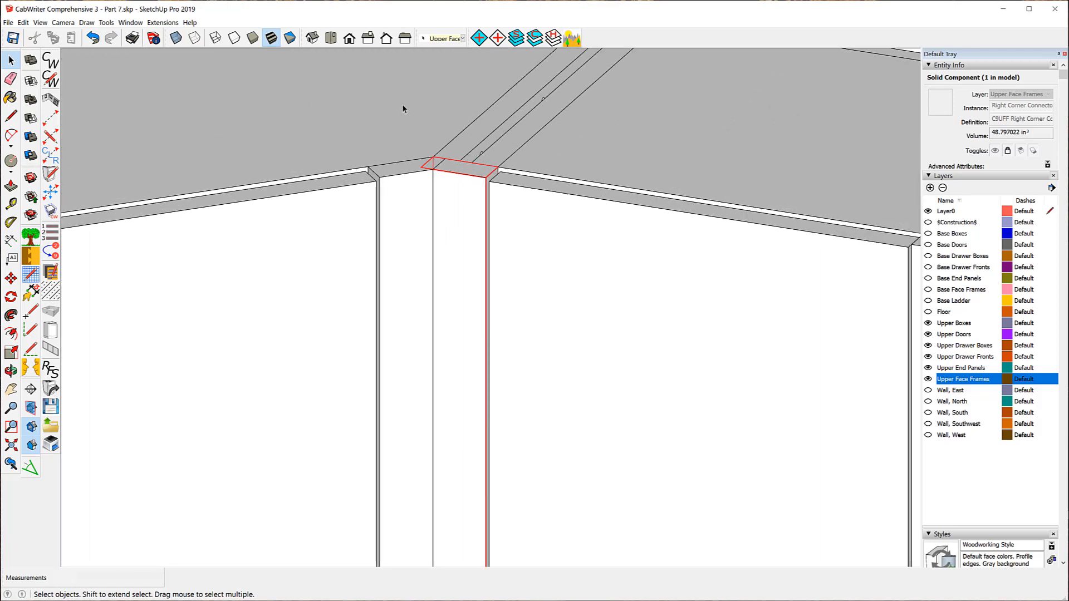
# - Unlock and delete the Left End Connector that overlaps the Right Corner Connector beside the diagonal corner upper cabinet
pyautogui.click(463, 232)
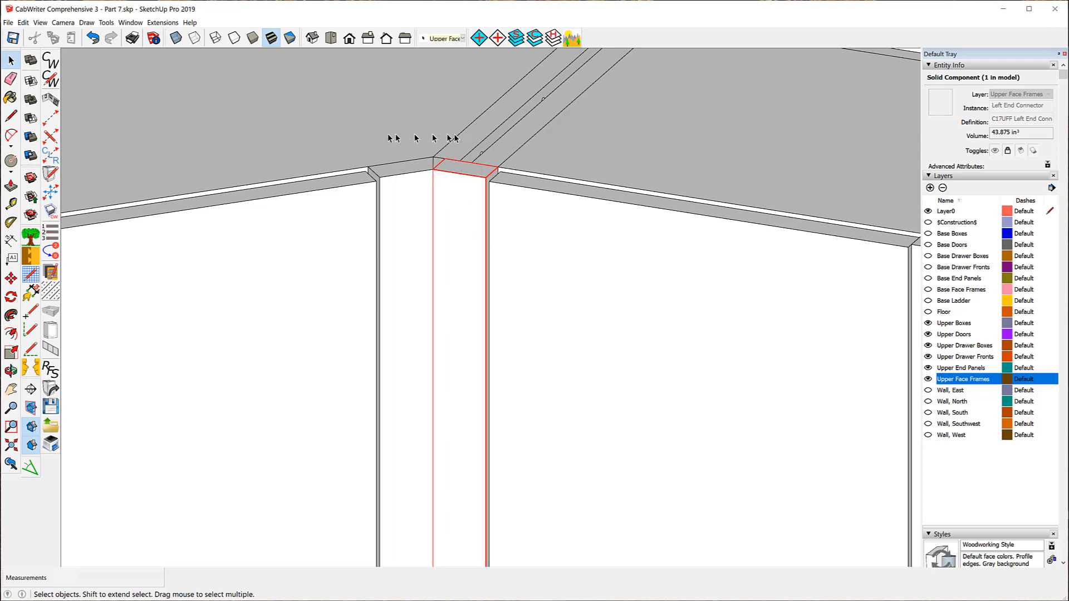
pyautogui.scroll(-1, 385, 140)
pyautogui.scroll(3, 399, 141)
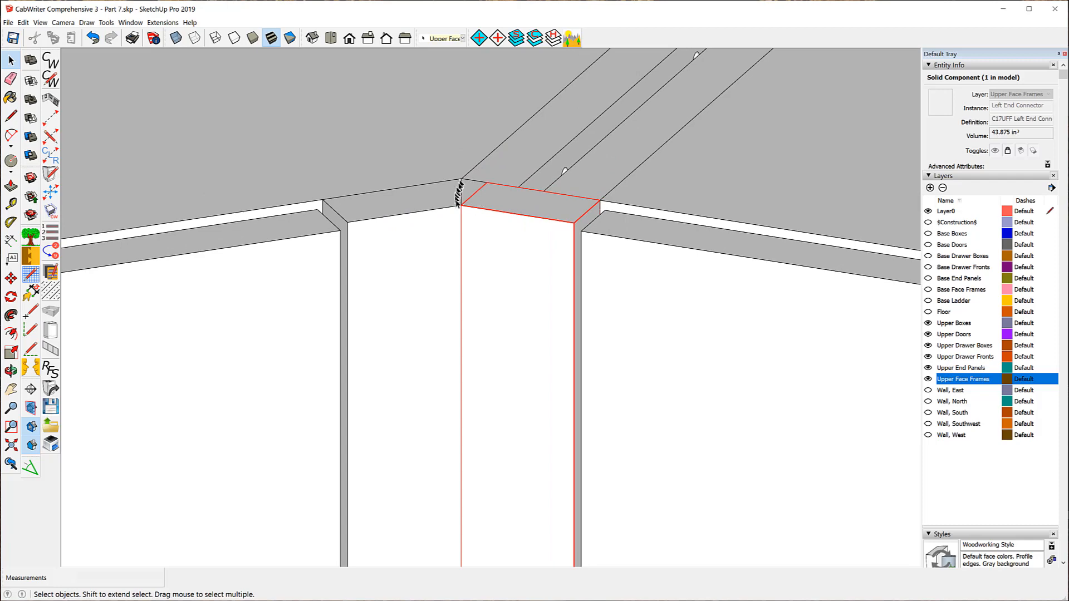
pyautogui.rightClick(512, 222)
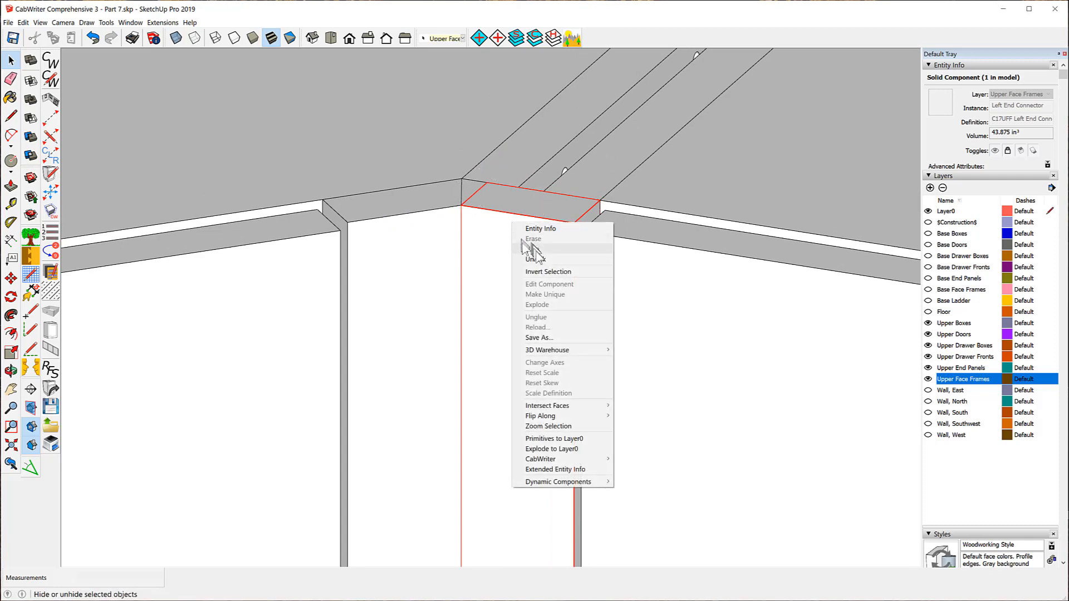
pyautogui.click(536, 260)
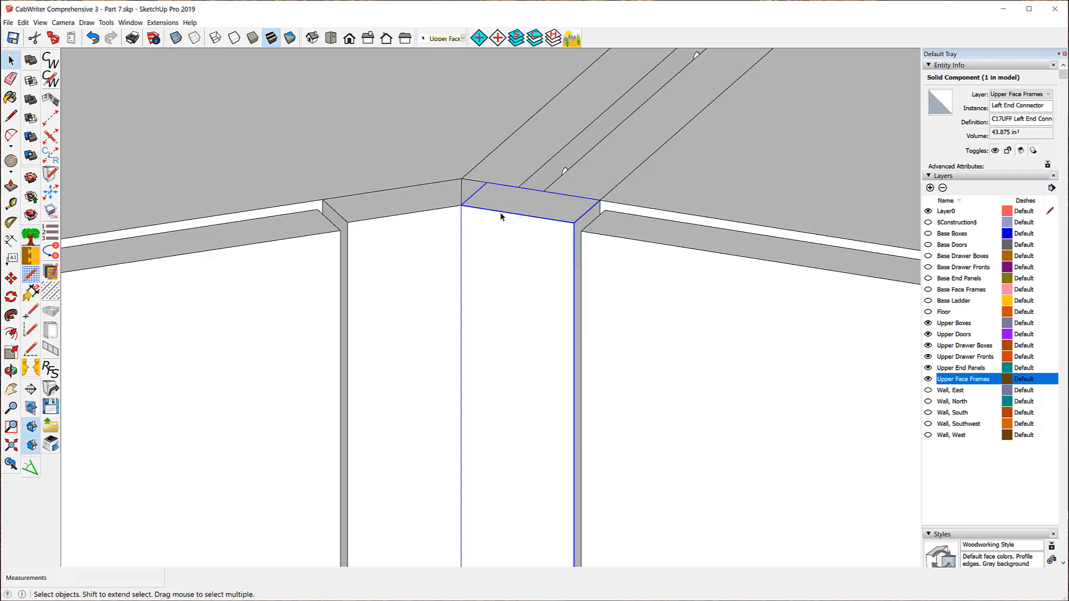
pyautogui.press('Delete')
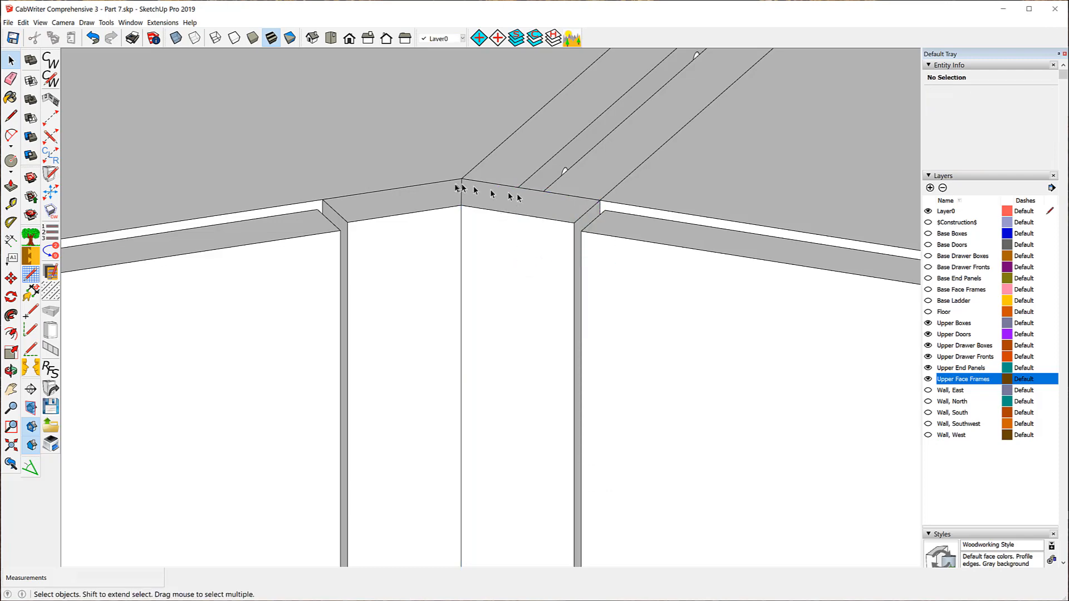
# - Unlock and delete the Right End Connector that overlaps the Left Corner Connector on the other side of the diagonal corner upper cabinet
pyautogui.moveTo(422, 162); pyautogui.dragTo(346, 174, button='middle')
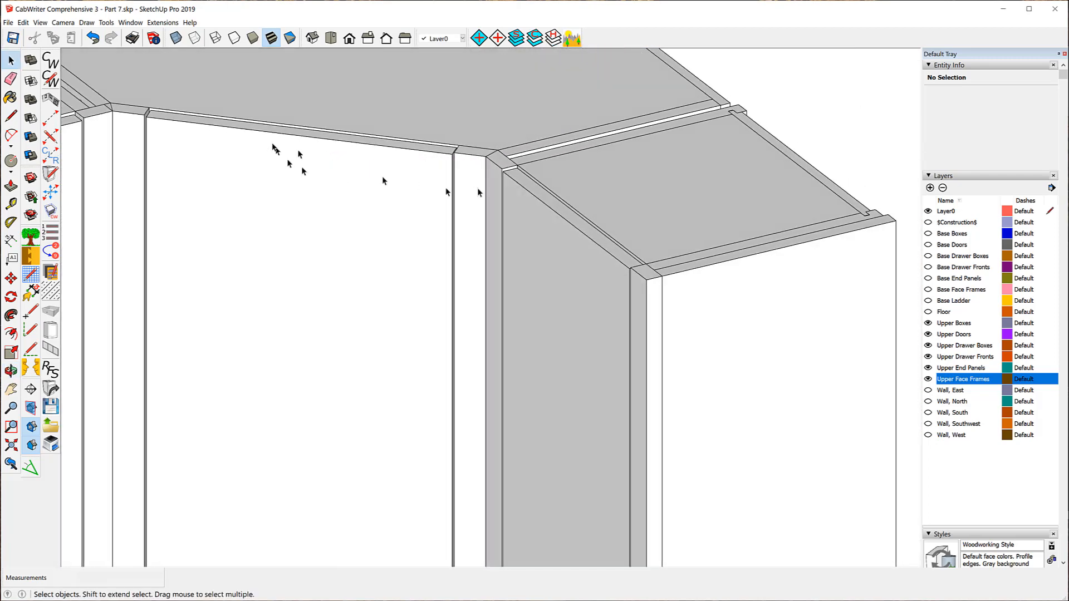
pyautogui.scroll(-2, 346, 174)
pyautogui.scroll(5, 247, 160)
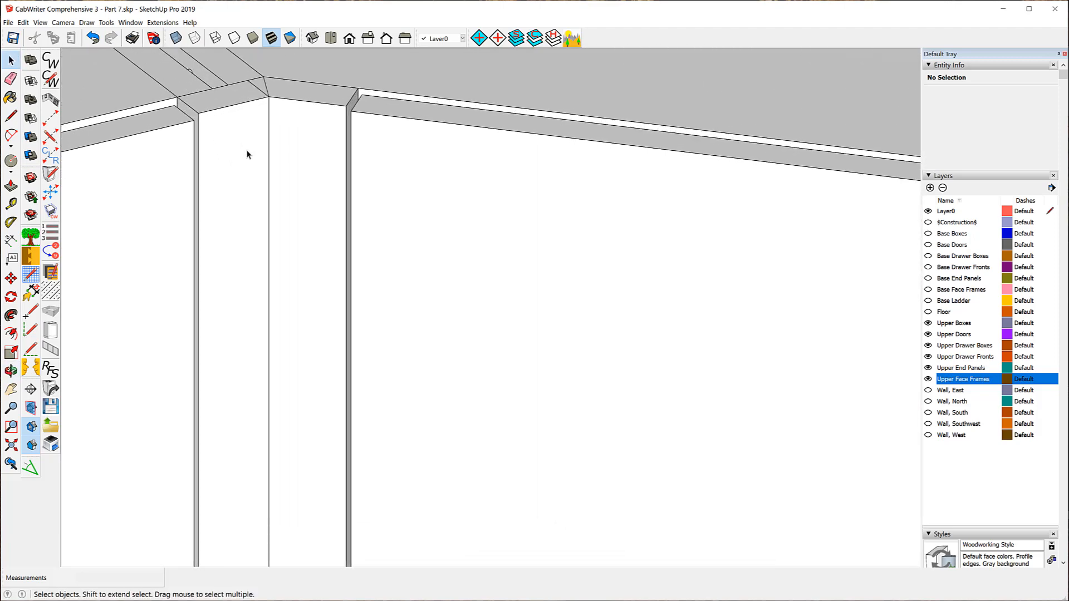
pyautogui.click(263, 89)
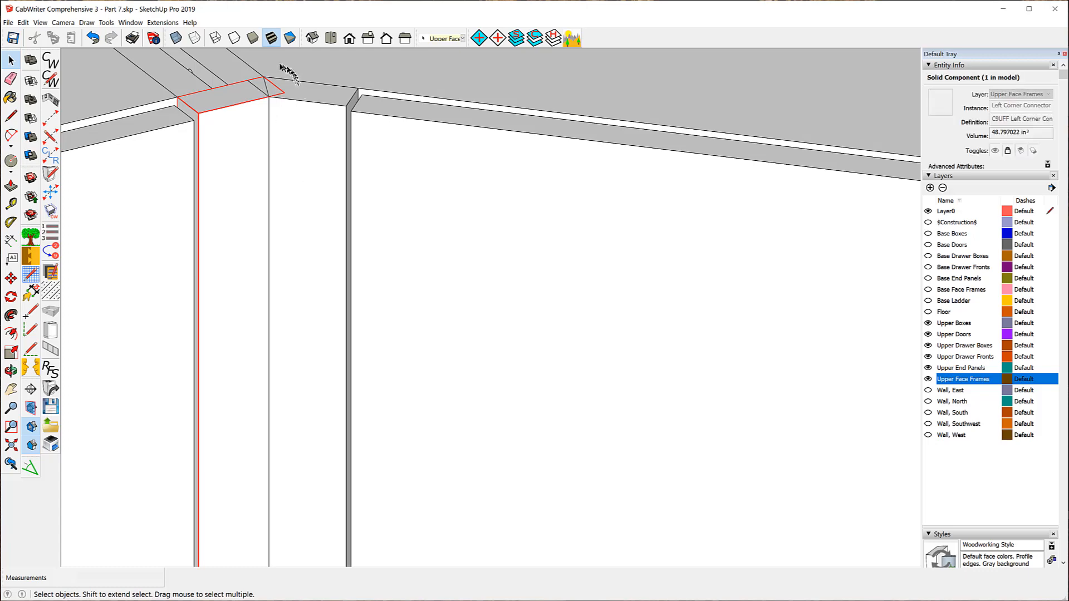
pyautogui.click(221, 108)
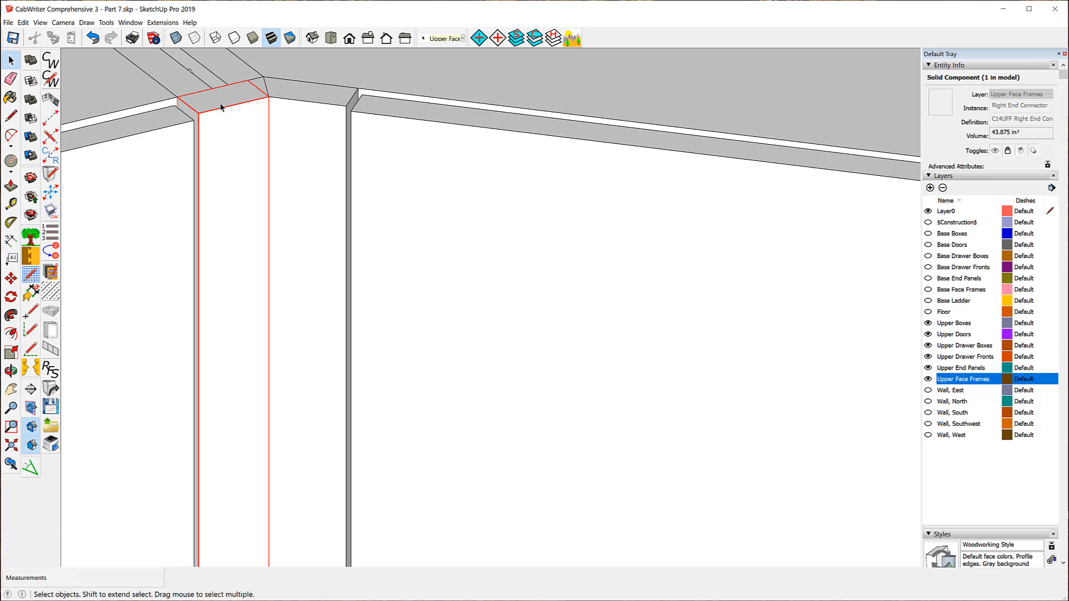
pyautogui.rightClick(221, 108)
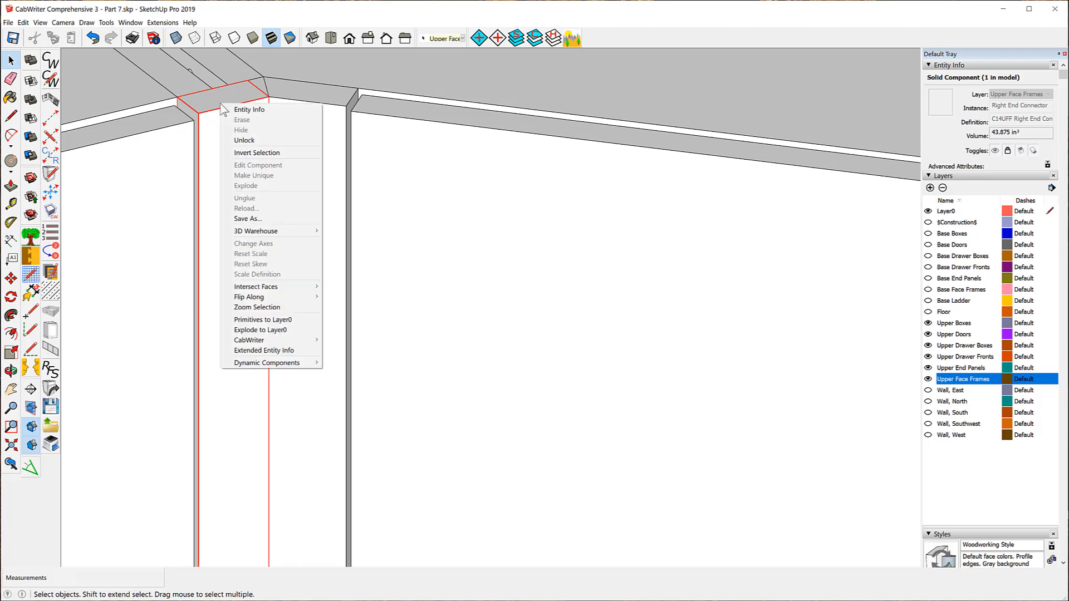
pyautogui.click(244, 141)
pyautogui.click(291, 136)
# - Measure the clear width of one opening in the narrow open-shelf upper cabinet at the end of the run
pyautogui.moveTo(548, 86); pyautogui.dragTo(583, 75, button='middle')
pyautogui.scroll(-5, 581, 71)
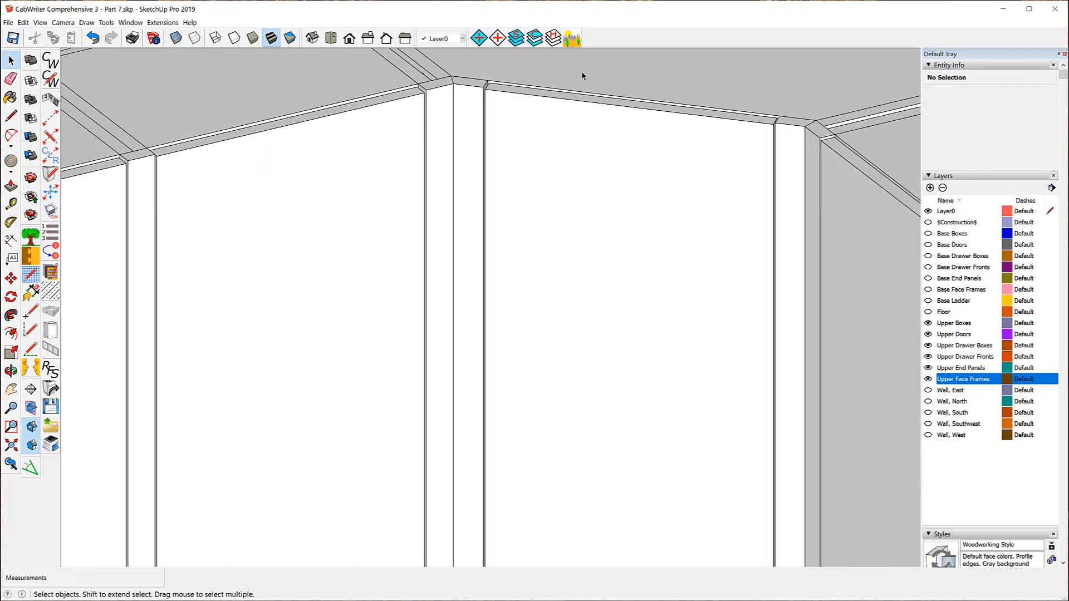
pyautogui.scroll(-1, 582, 75)
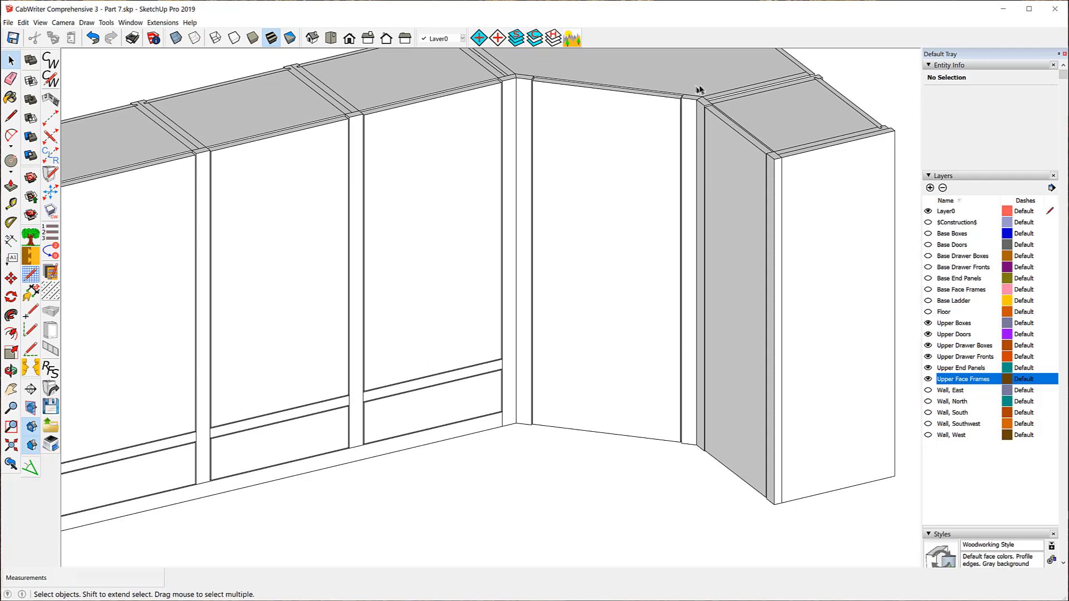
pyautogui.scroll(-2, 703, 79)
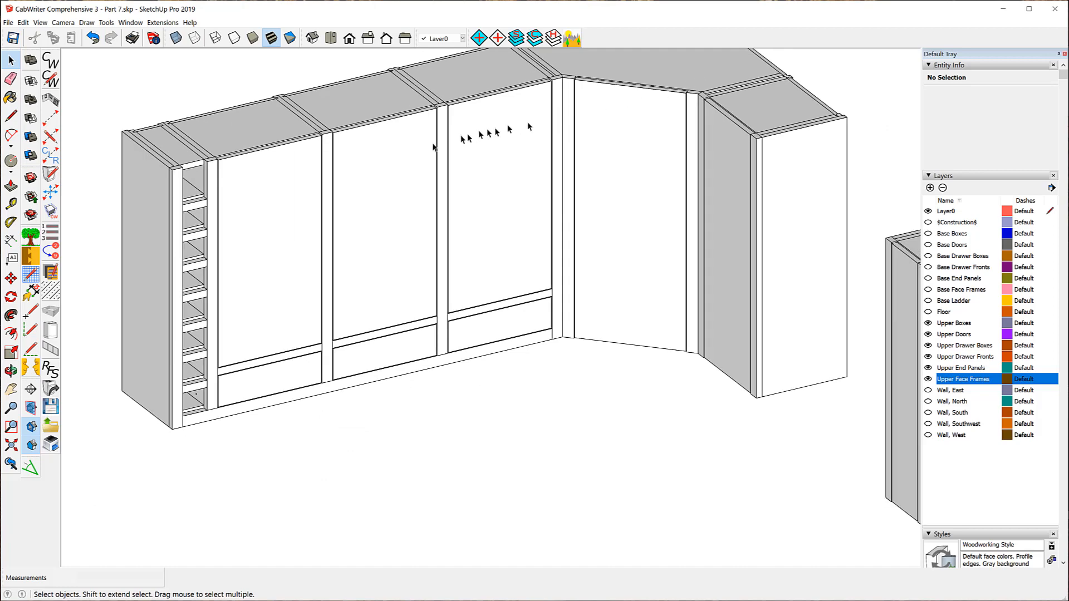
pyautogui.scroll(2, 160, 207)
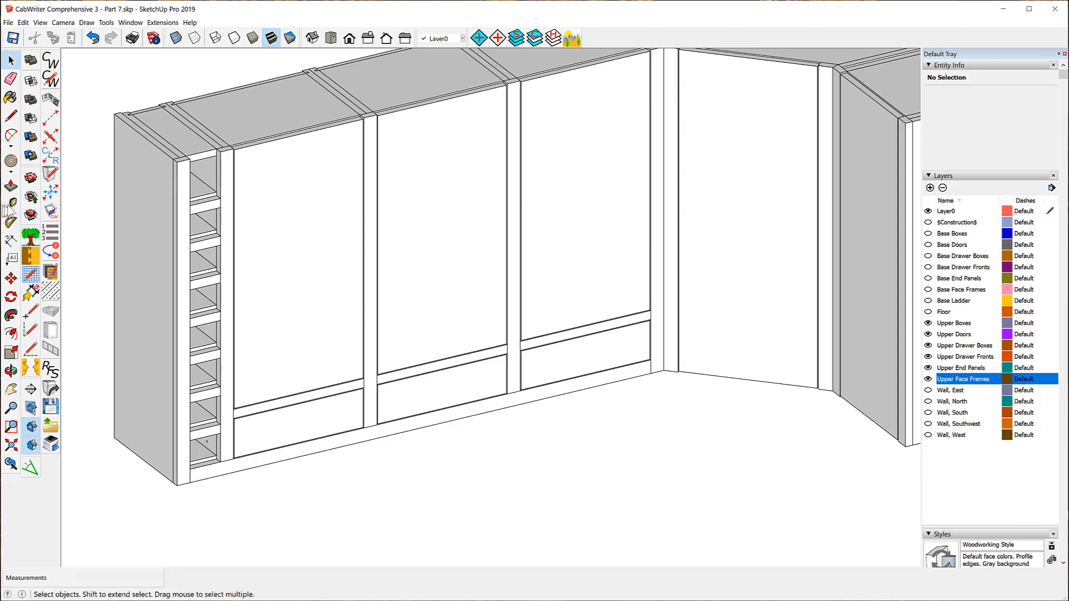
pyautogui.click(10, 205)
pyautogui.scroll(8, 134, 245)
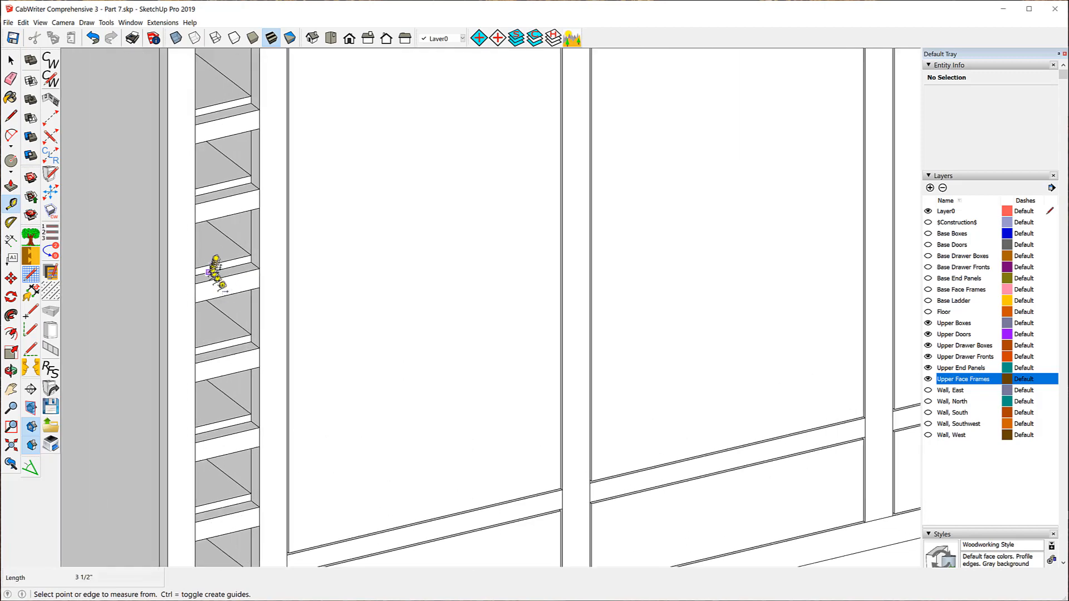
pyautogui.click(195, 248)
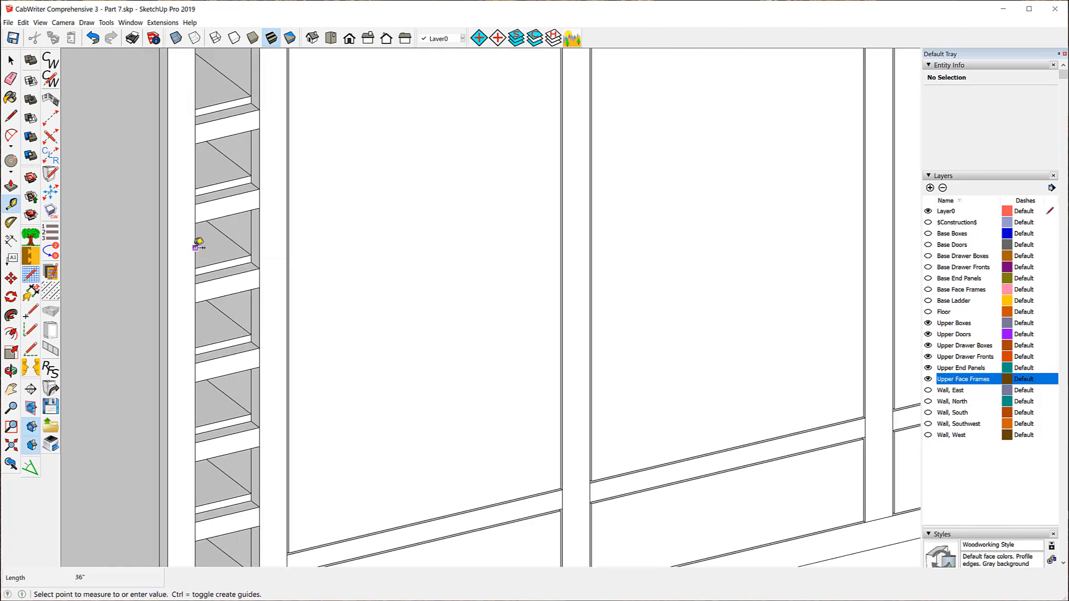
pyautogui.click(259, 224)
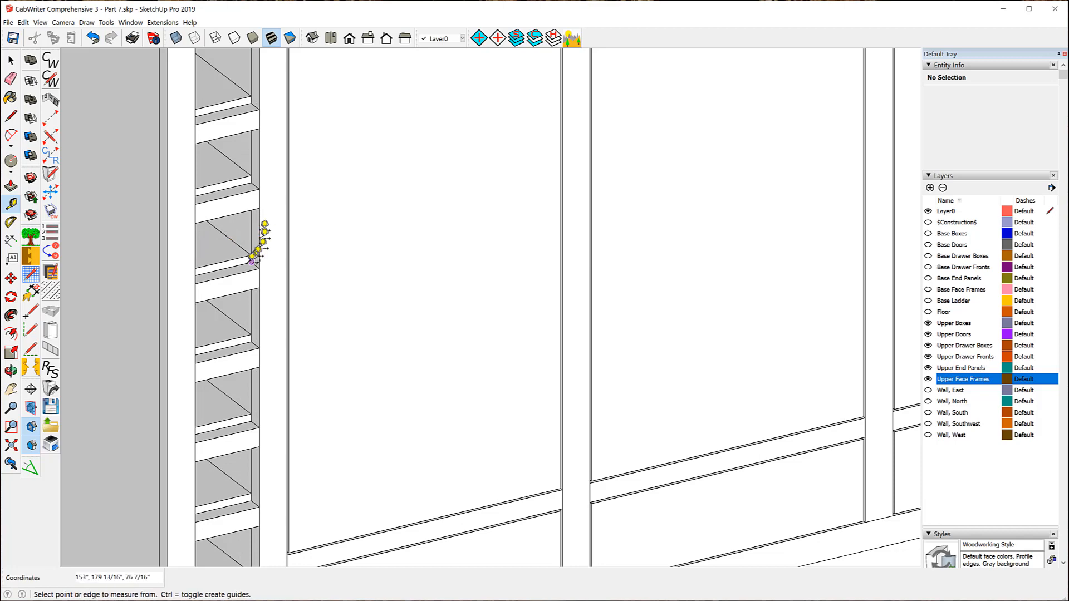
# - Measure the height of the same shelf opening between its neighbouring mid rails
pyautogui.click(237, 273)
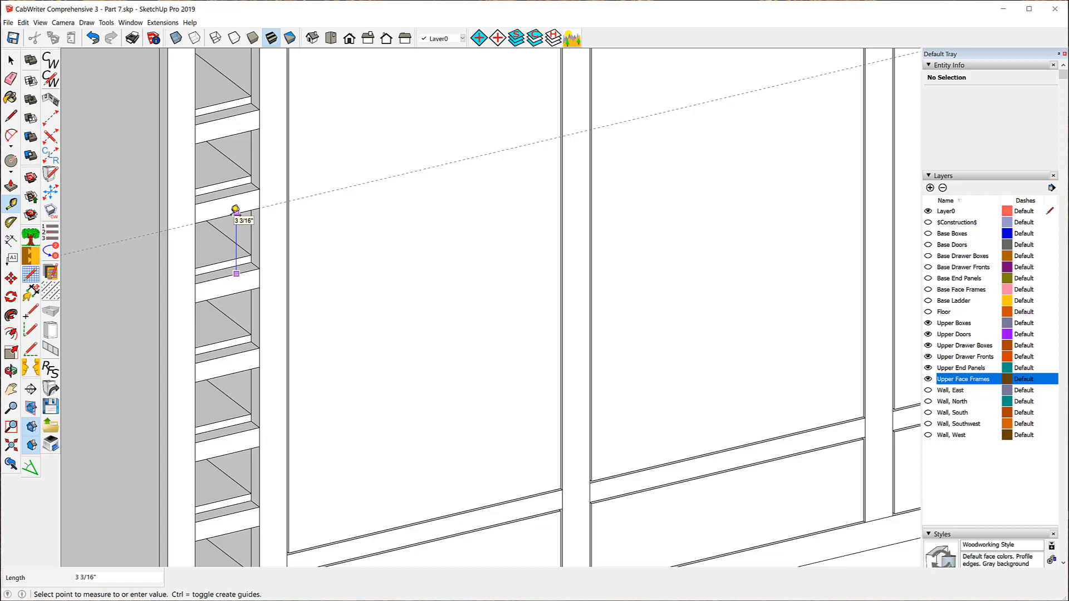
pyautogui.click(236, 211)
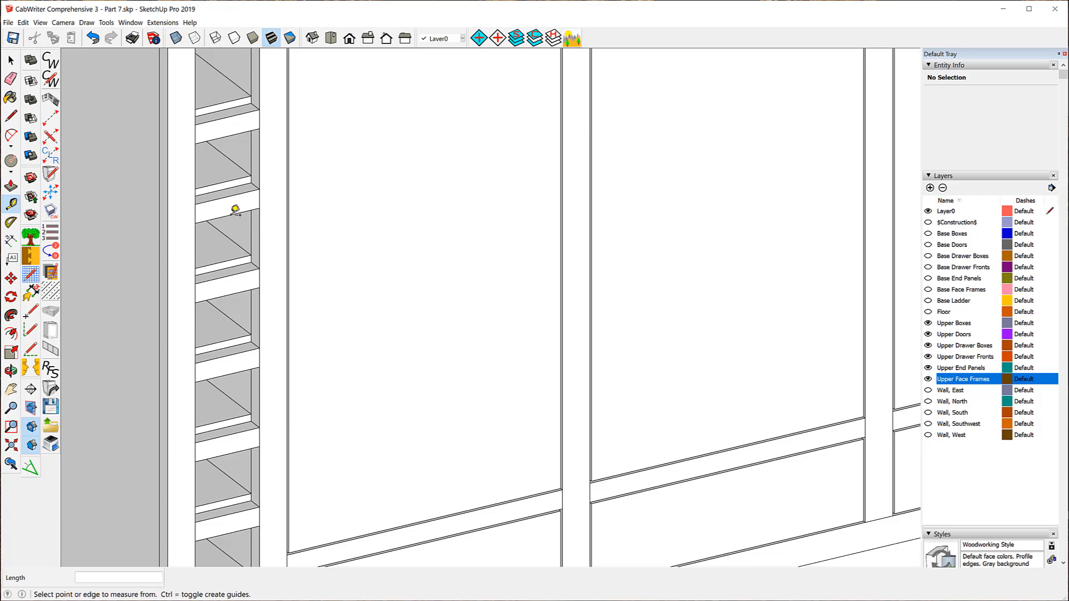
pyautogui.click(228, 215)
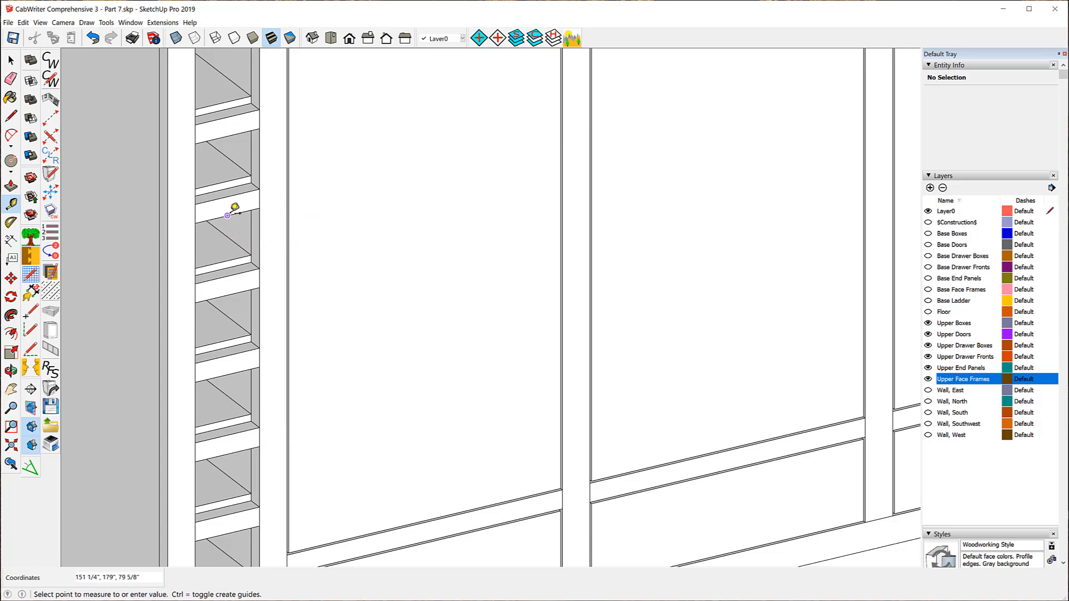
pyautogui.click(224, 261)
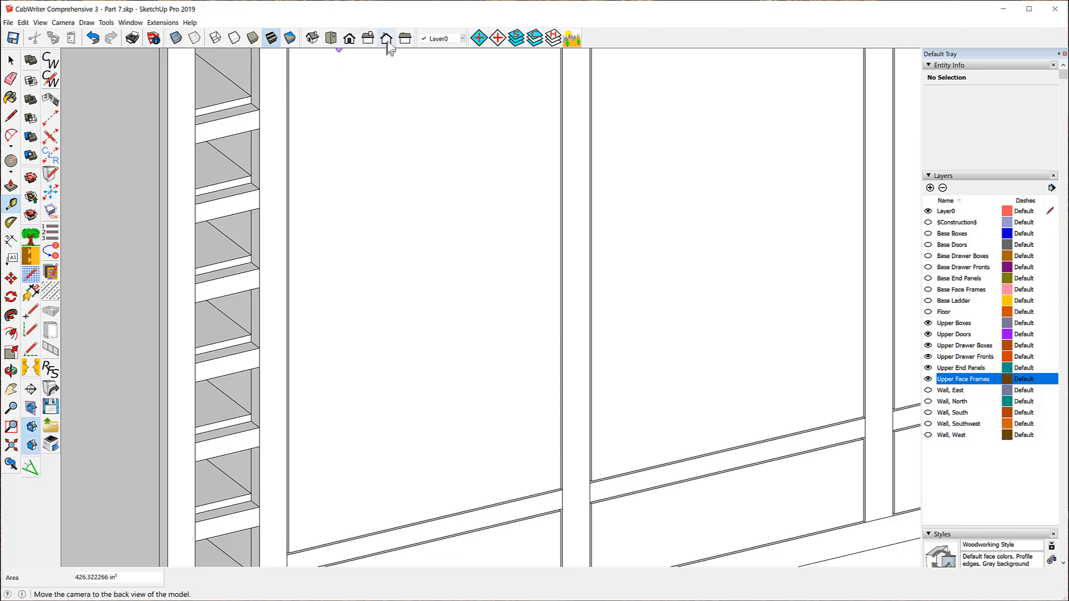
# - View the upper cabinets in the standard side and back views, ending with the front view of the open-shelf cabinet
pyautogui.click(367, 38)
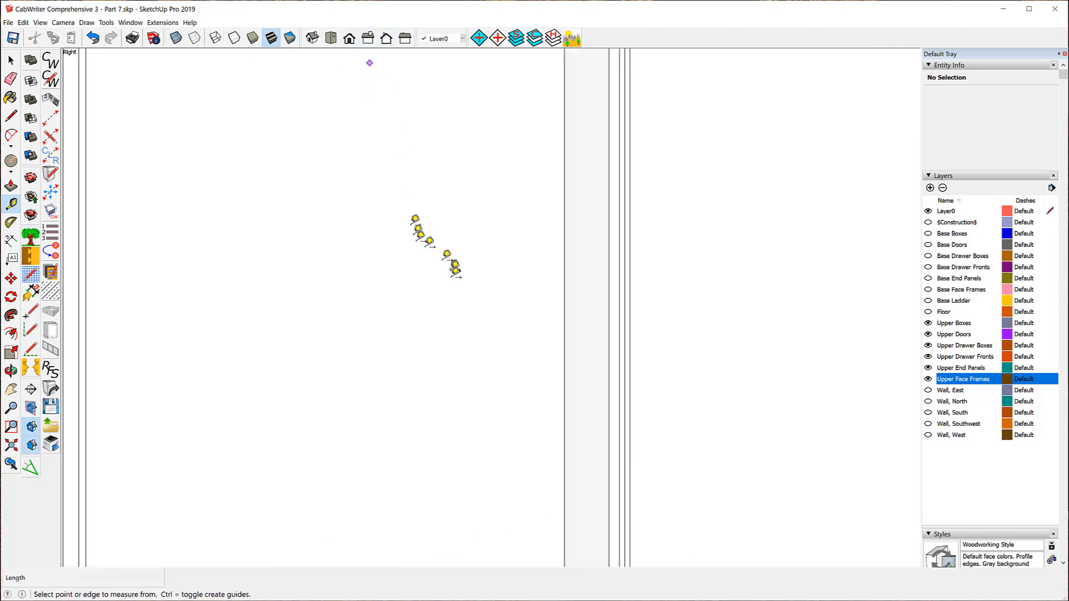
pyautogui.click(405, 38)
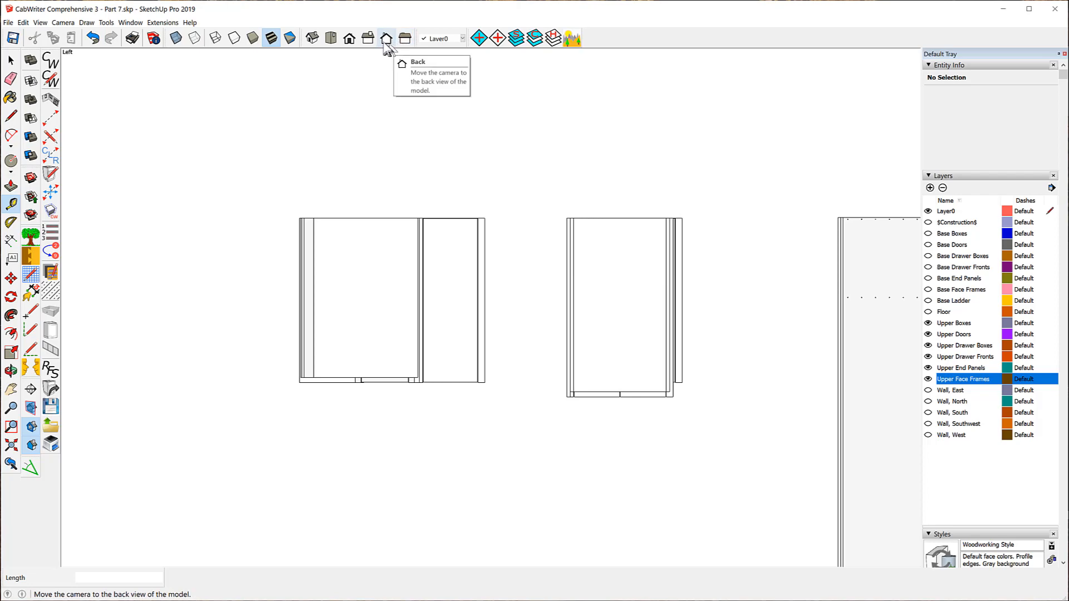
pyautogui.click(387, 40)
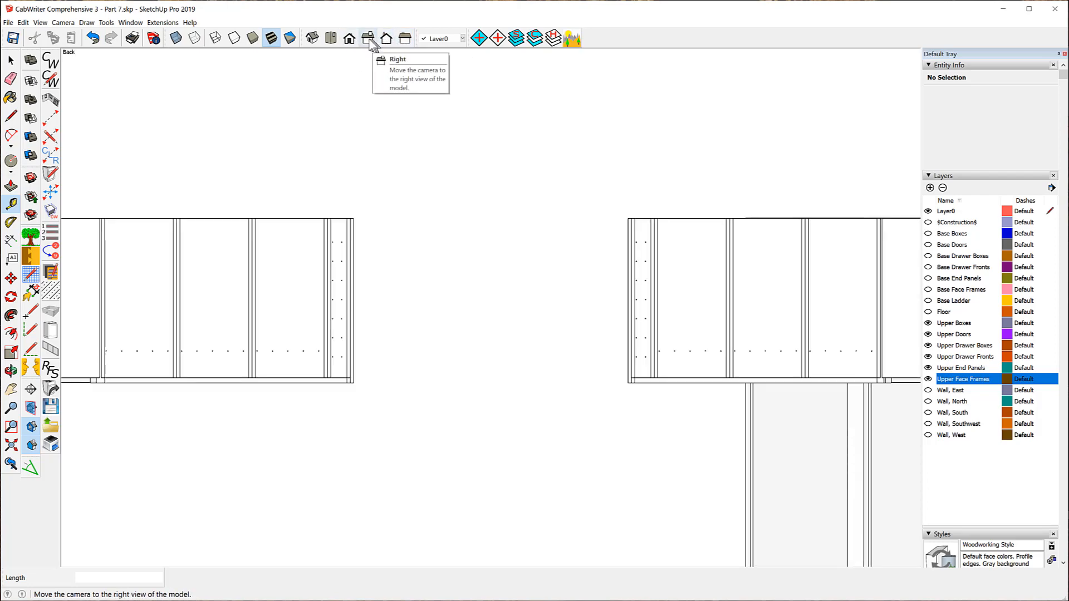
pyautogui.click(369, 39)
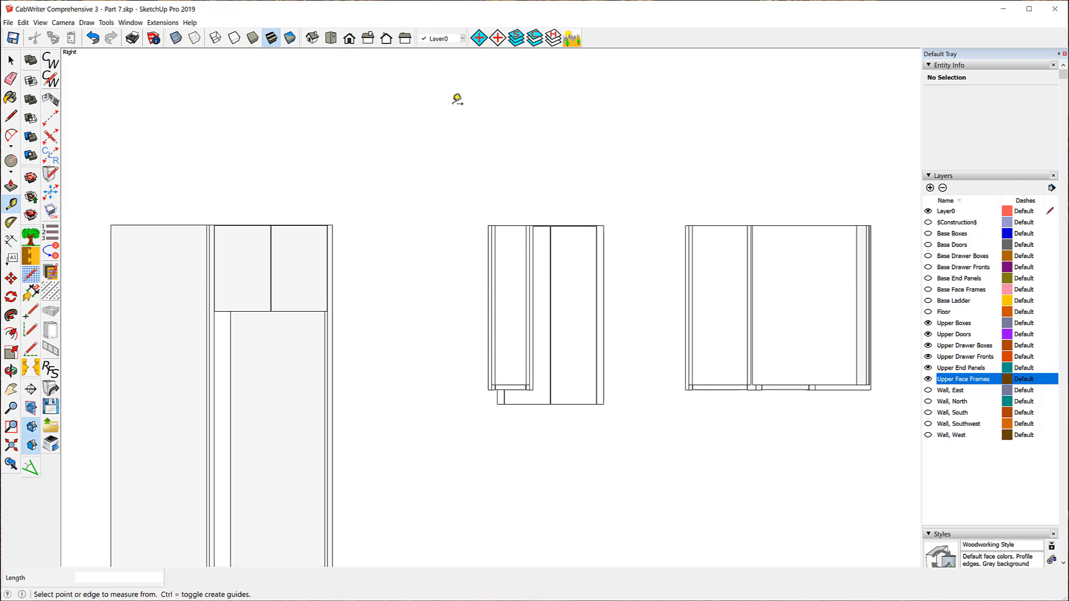
pyautogui.click(349, 39)
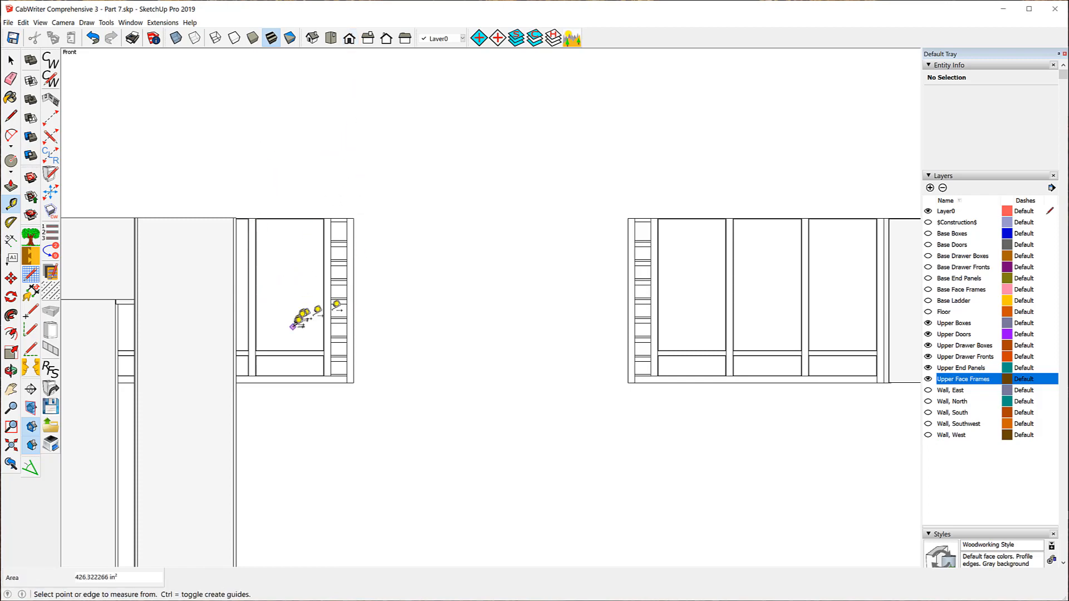
pyautogui.scroll(4, 269, 185)
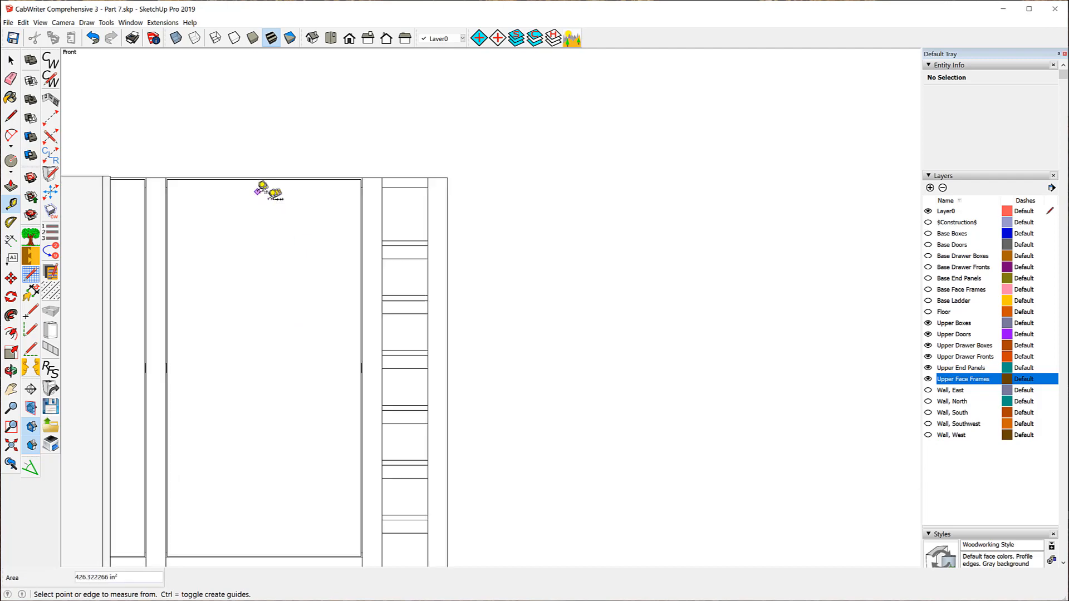
pyautogui.scroll(-3, 269, 167)
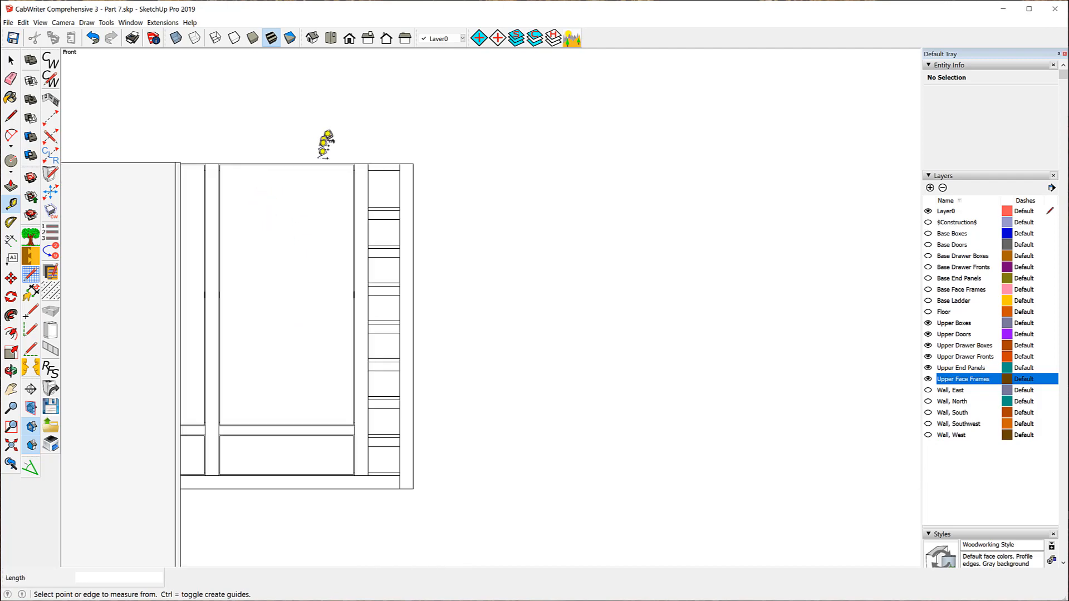
# - Turn on X-ray display and examine how a mid rail of the open-shelf cabinet overlaps the shelf behind it
pyautogui.click(176, 40)
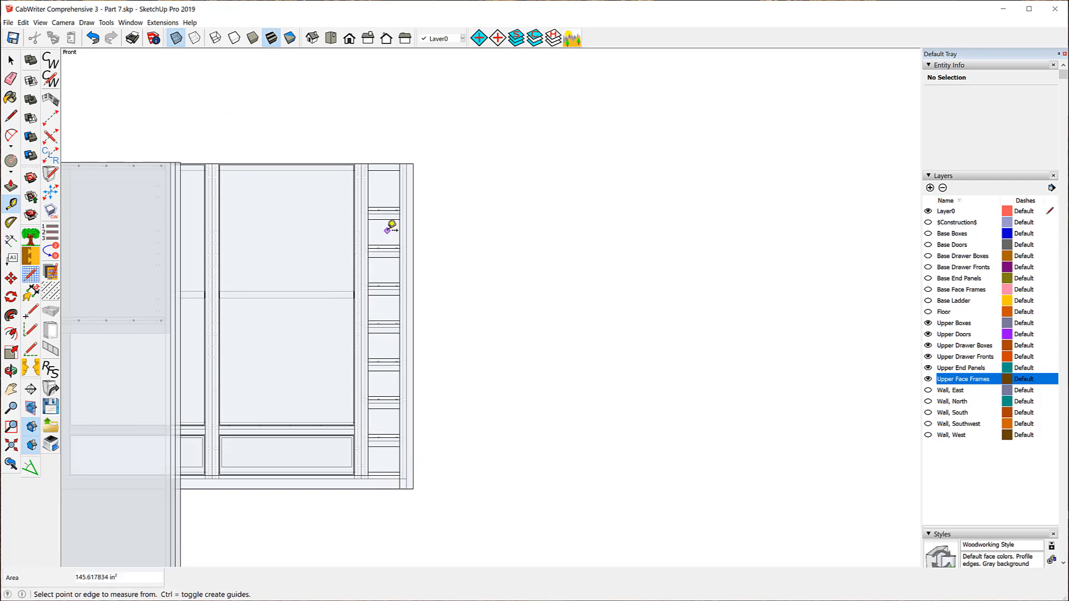
pyautogui.scroll(6, 389, 226)
pyautogui.scroll(2, 384, 214)
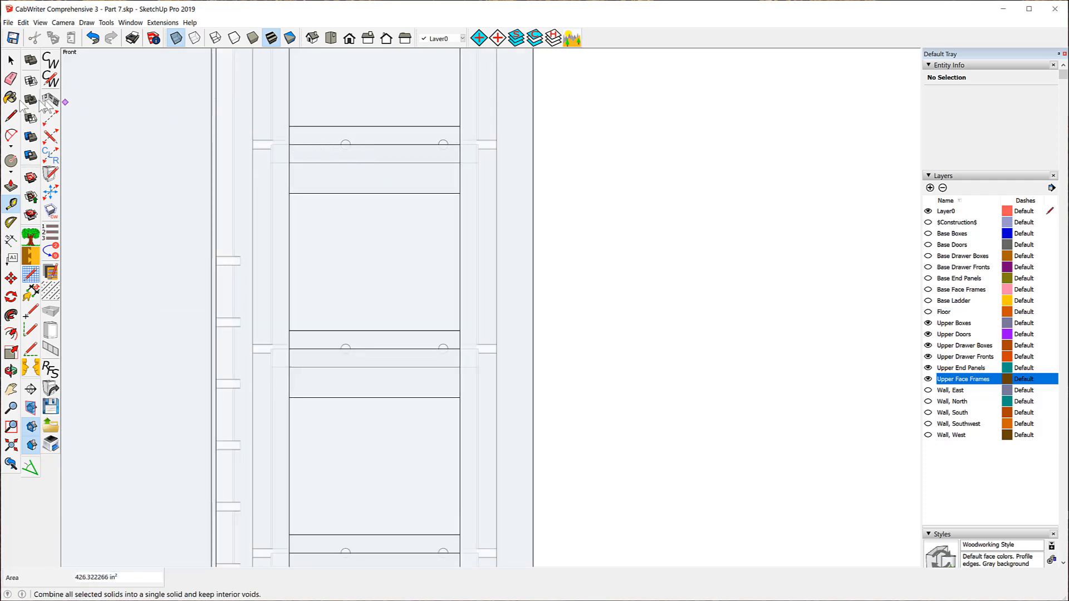
pyautogui.click(10, 61)
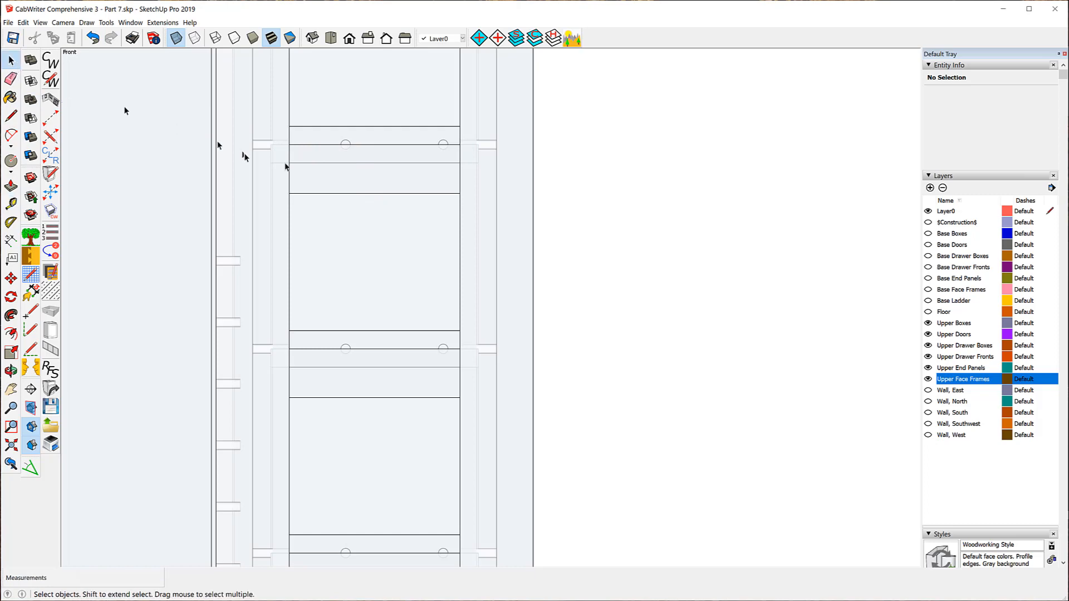
pyautogui.click(329, 193)
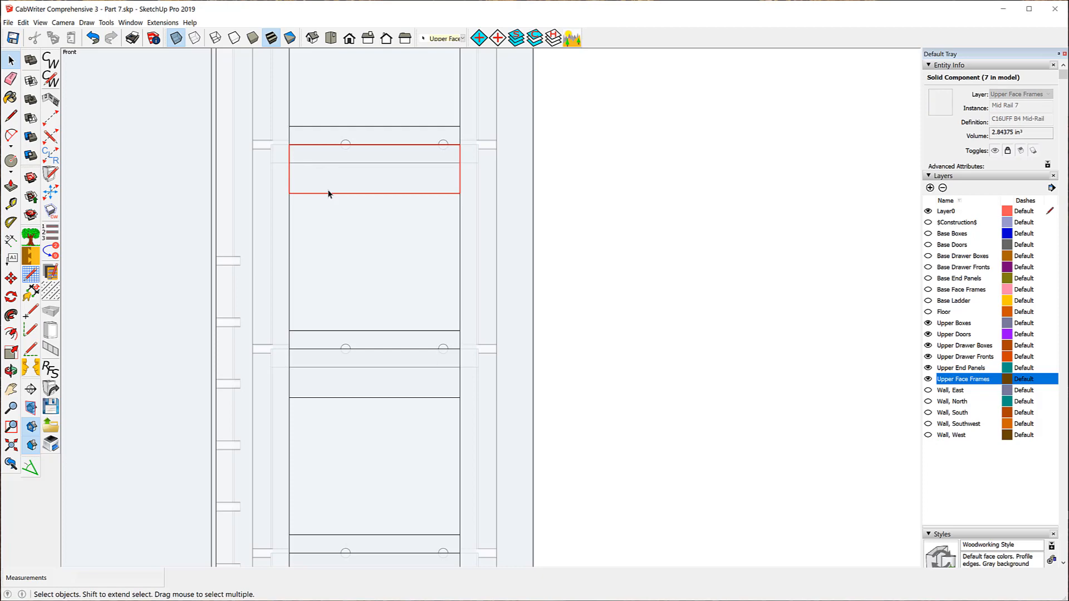
pyautogui.moveTo(599, 126); pyautogui.dragTo(478, 166, button='middle')
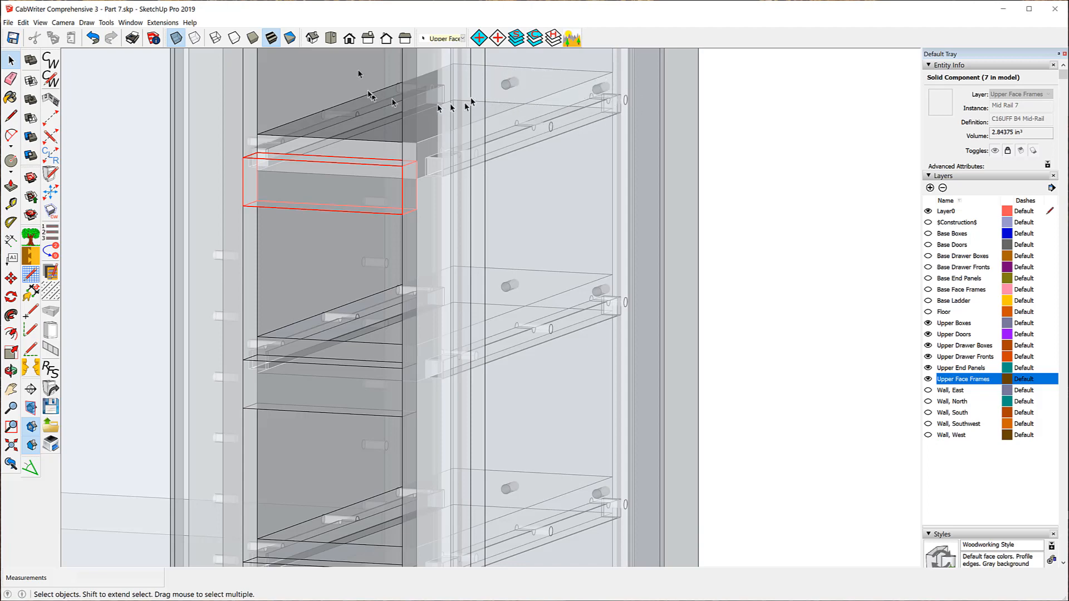
# - Measure the selected mid rail's height from its bottom edge in the standard front view
pyautogui.click(349, 39)
pyautogui.scroll(-1, 403, 202)
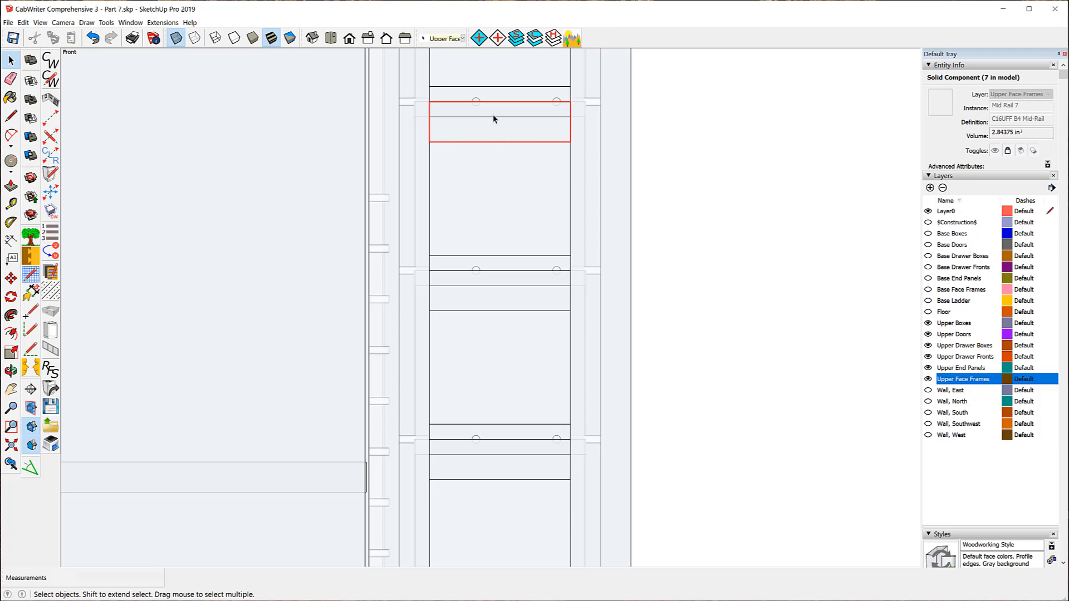
pyautogui.click(11, 205)
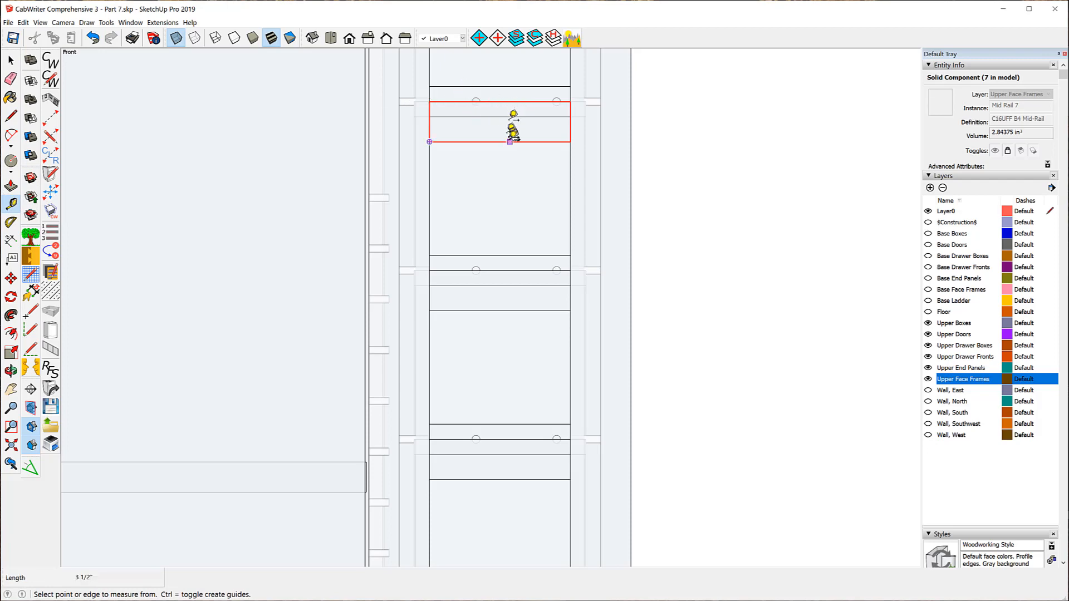
pyautogui.click(500, 141)
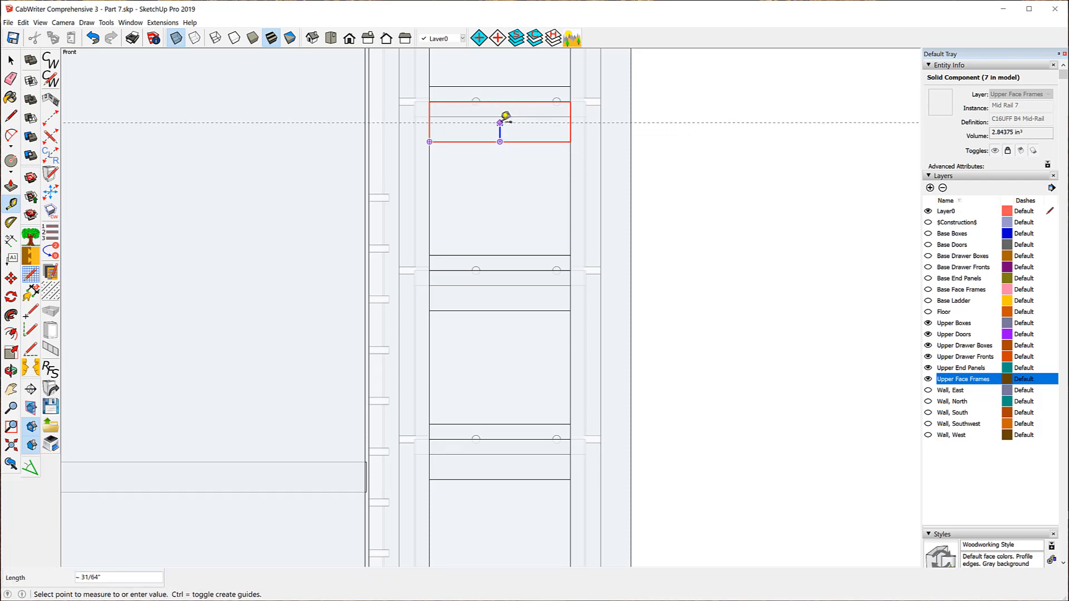
pyautogui.click(500, 116)
pyautogui.press('Escape')
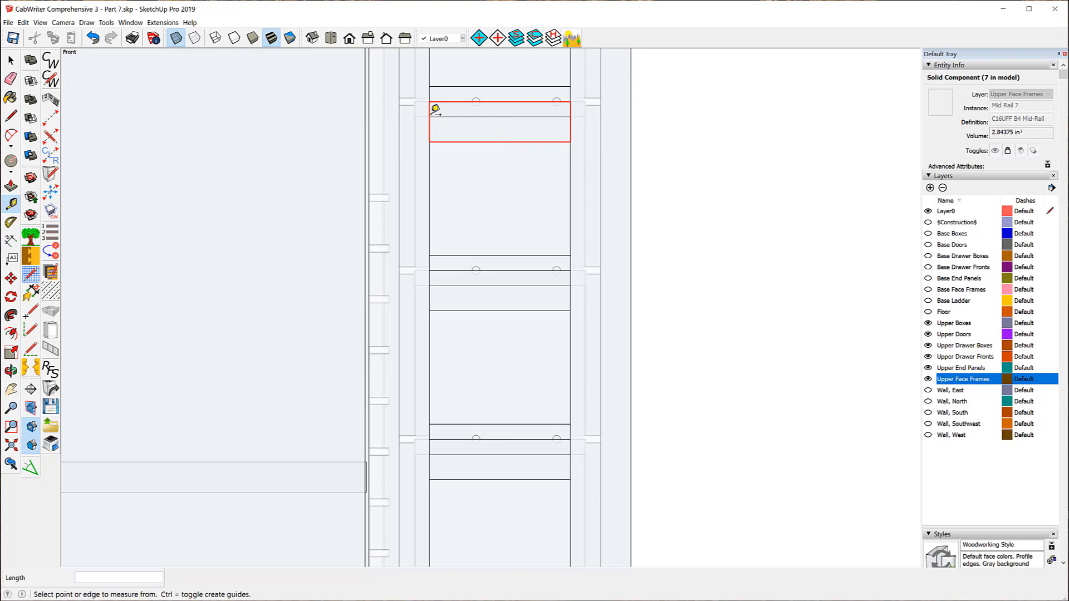
pyautogui.click(429, 141)
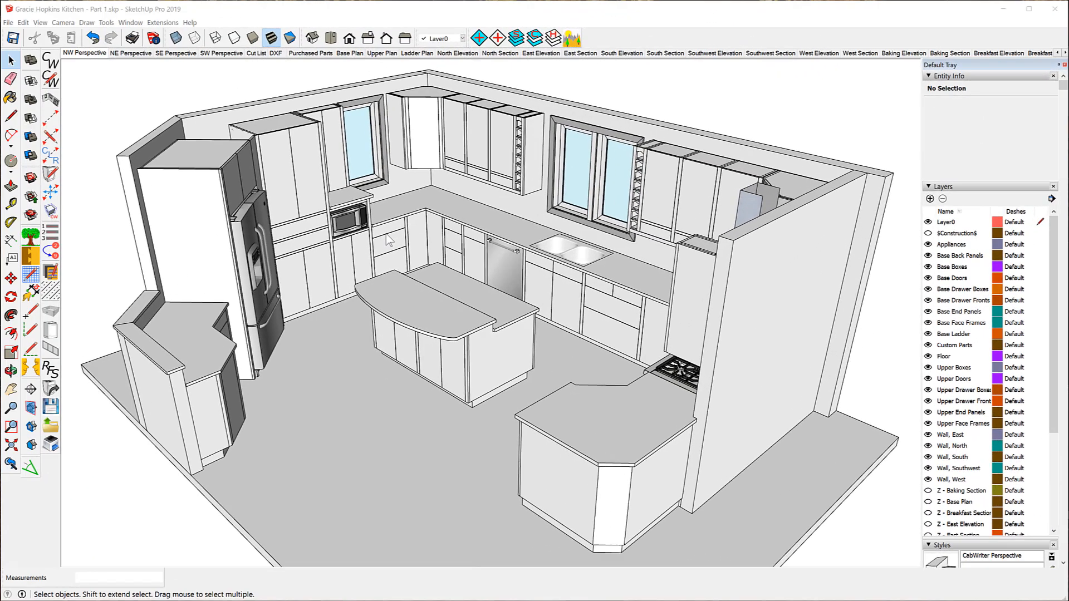
# - Set the camera of the complete kitchen model with walls and appliances to parallel projection
pyautogui.click(63, 23)
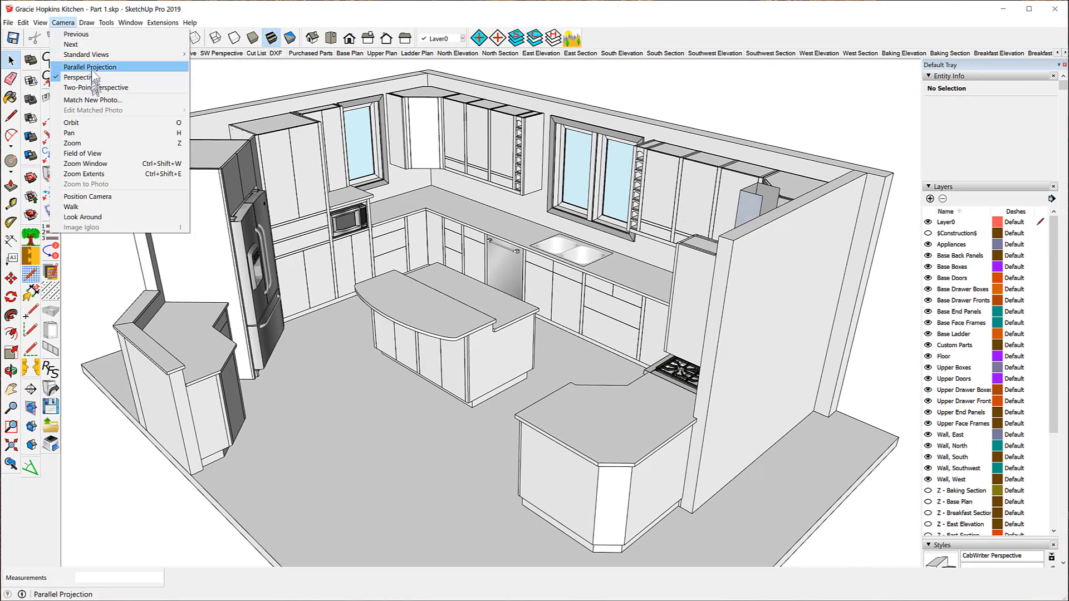
pyautogui.click(91, 68)
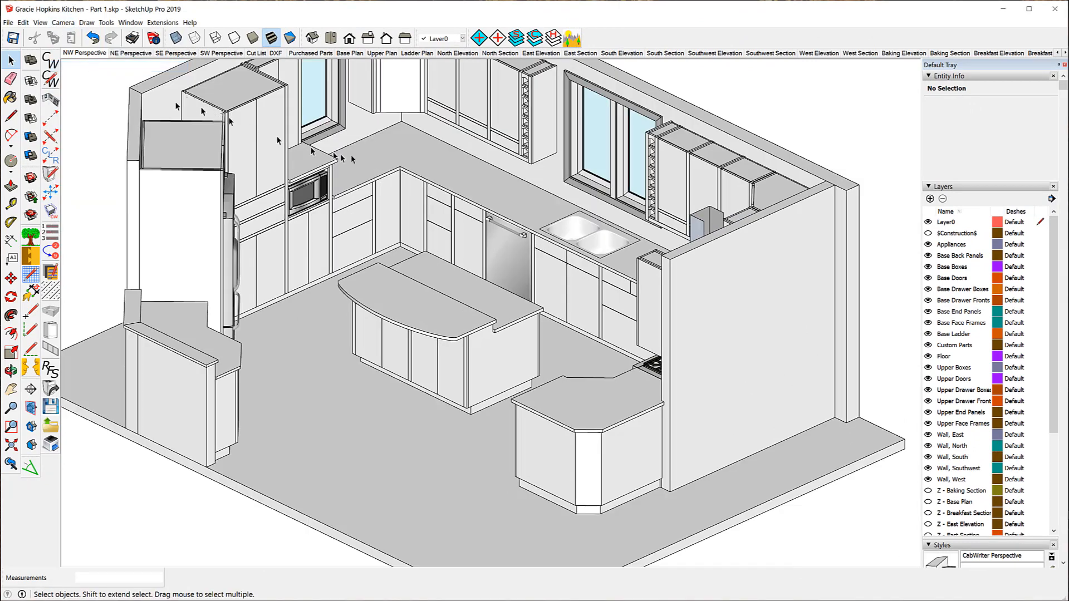
# - Measure the rise of a mid rail's arch from its bottom edge on the open-shelf cabinet, in the standard front view
pyautogui.click(349, 39)
pyautogui.scroll(3, 337, 256)
pyautogui.scroll(1, 305, 217)
pyautogui.scroll(1, 358, 222)
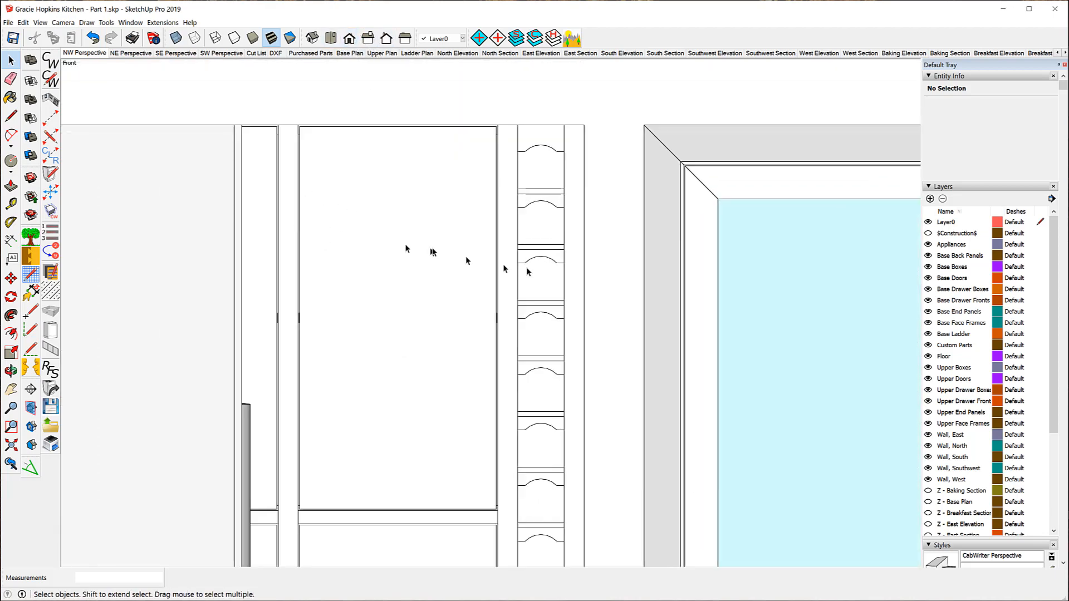
pyautogui.scroll(5, 579, 222)
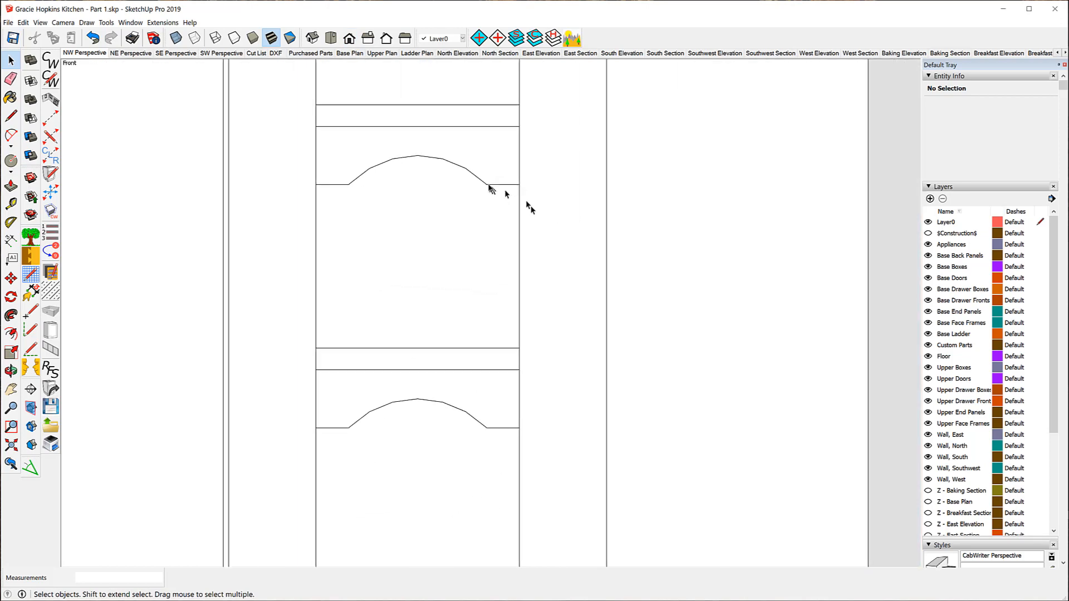
pyautogui.scroll(1, 483, 153)
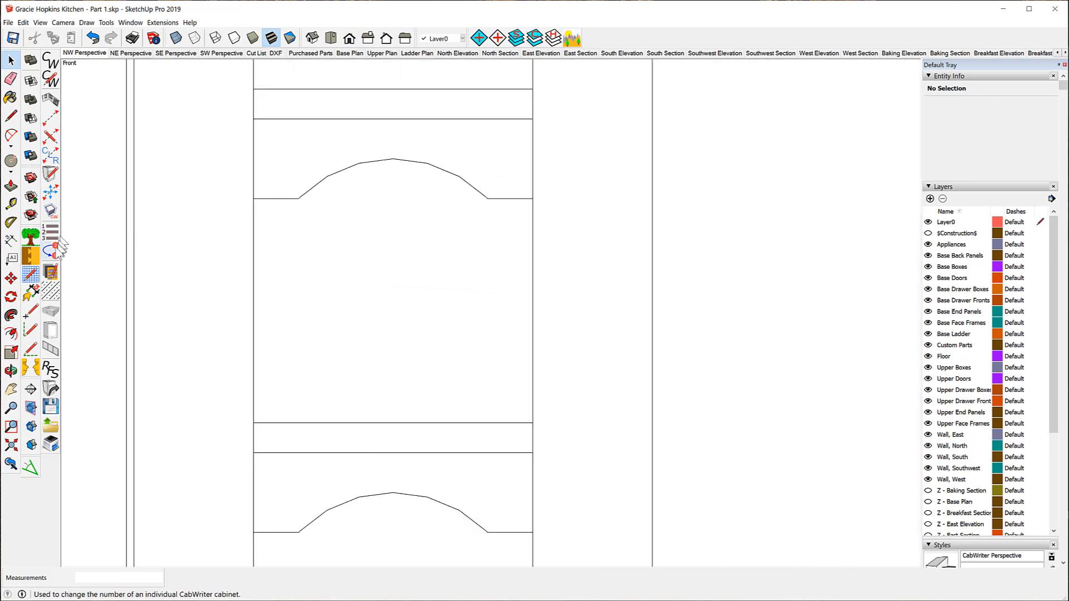
pyautogui.click(10, 204)
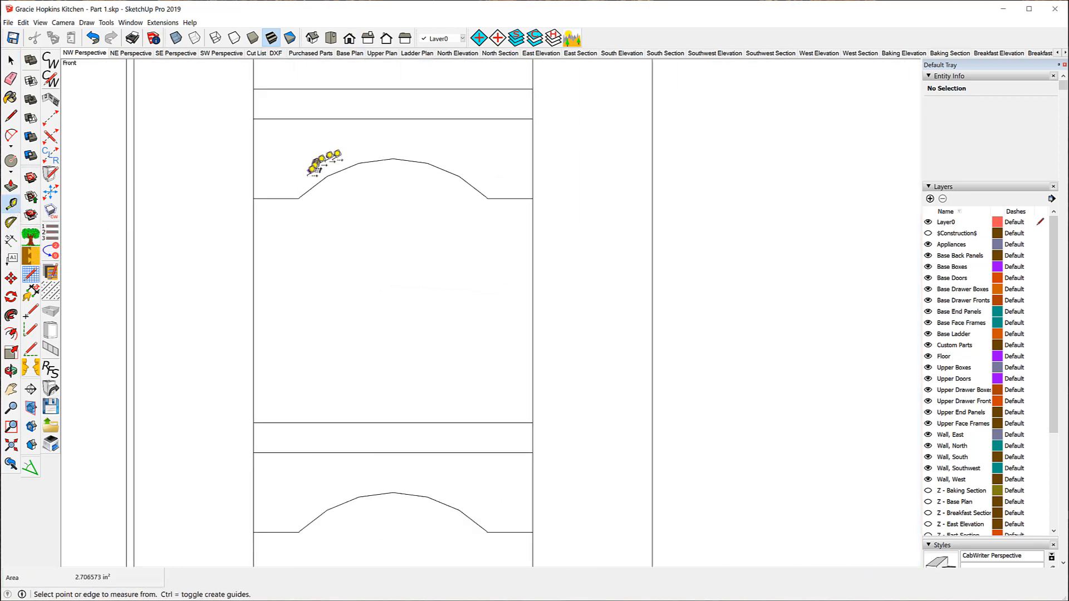
pyautogui.click(276, 198)
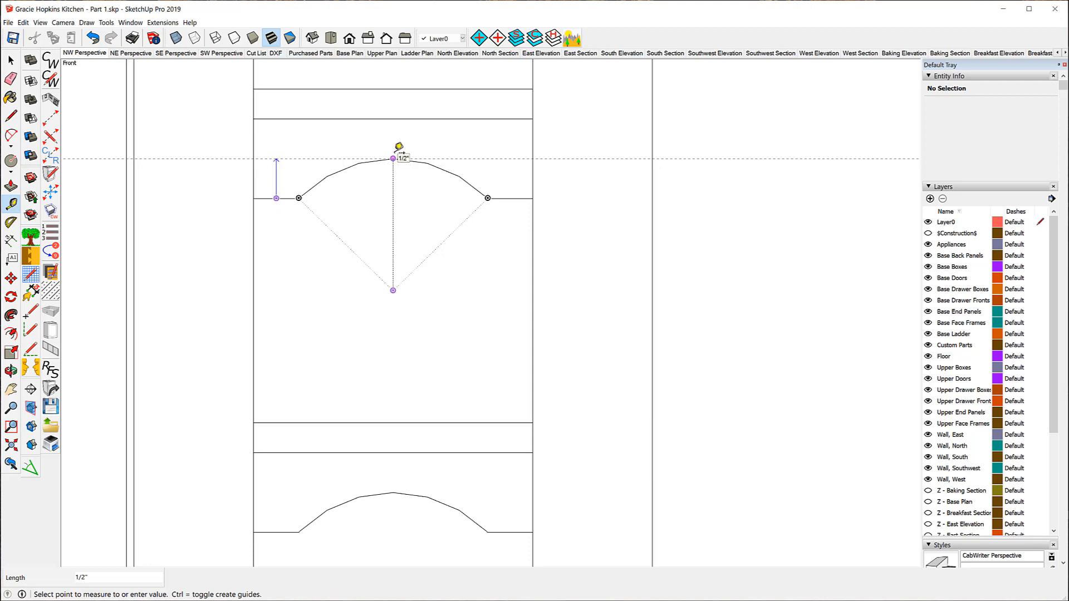
pyautogui.press('Escape')
# - Measure from the arched mid rail's lower corner to a point in the opening below, seen from an oblique angle
pyautogui.moveTo(509, 201); pyautogui.dragTo(362, 212, button='middle')
pyautogui.click(153, 201)
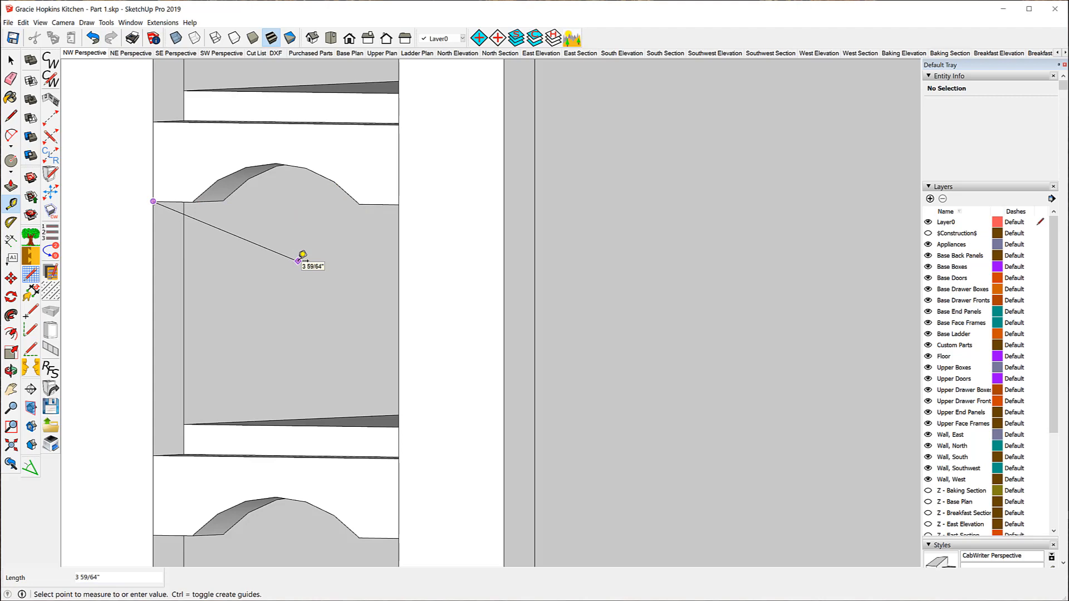
pyautogui.click(299, 260)
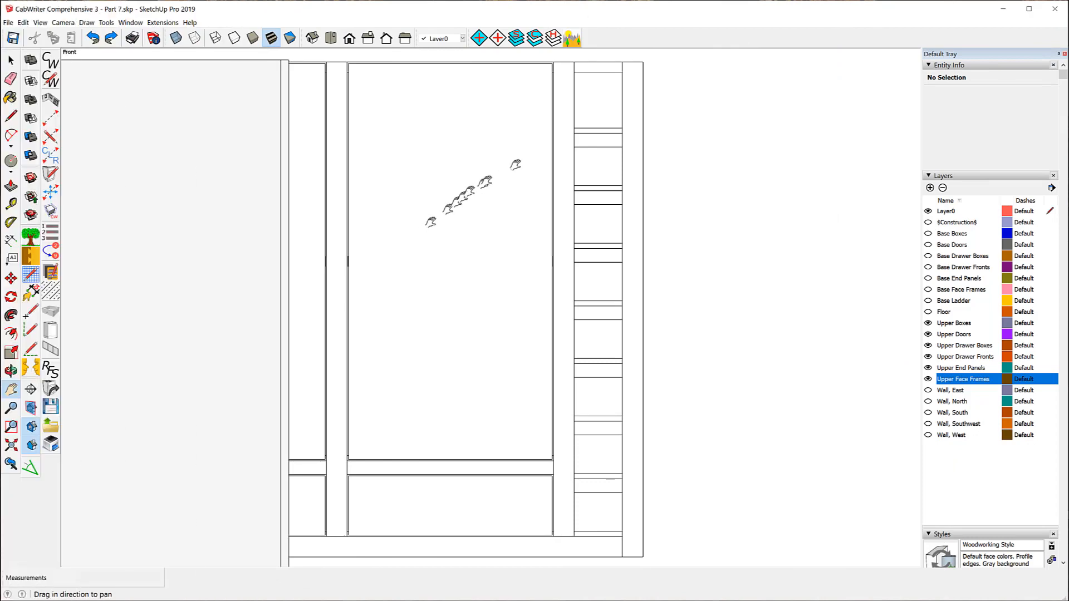
# - In the CabWriter Comprehensive 3 - Part 7 model, unlock all instances of the open-shelf cabinet's Mid Rail 7 component and open it for editing
pyautogui.scroll(3, 640, 116)
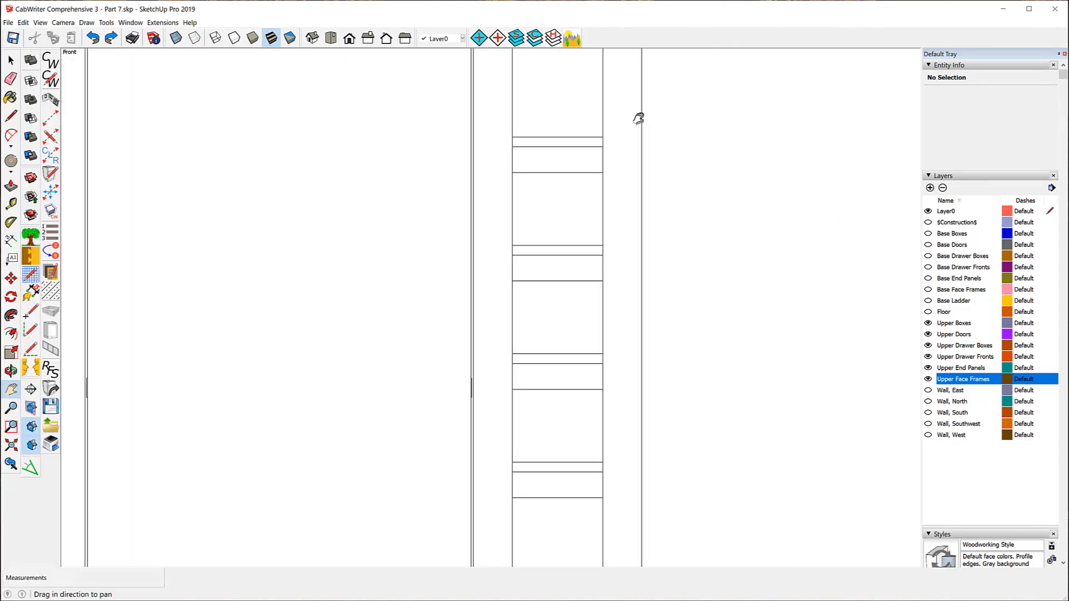
pyautogui.scroll(3, 639, 117)
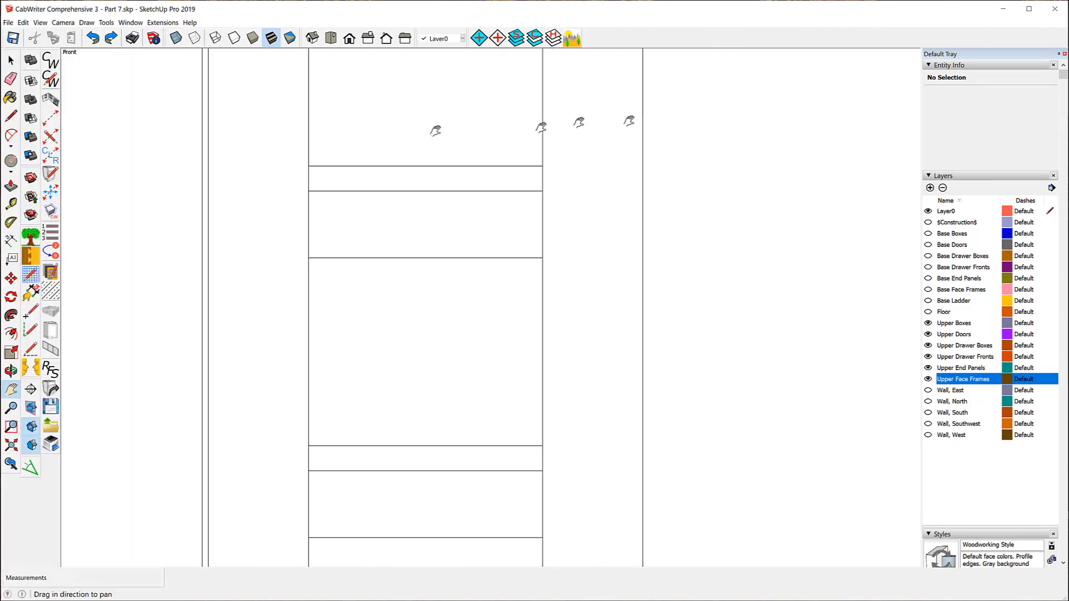
pyautogui.click(11, 60)
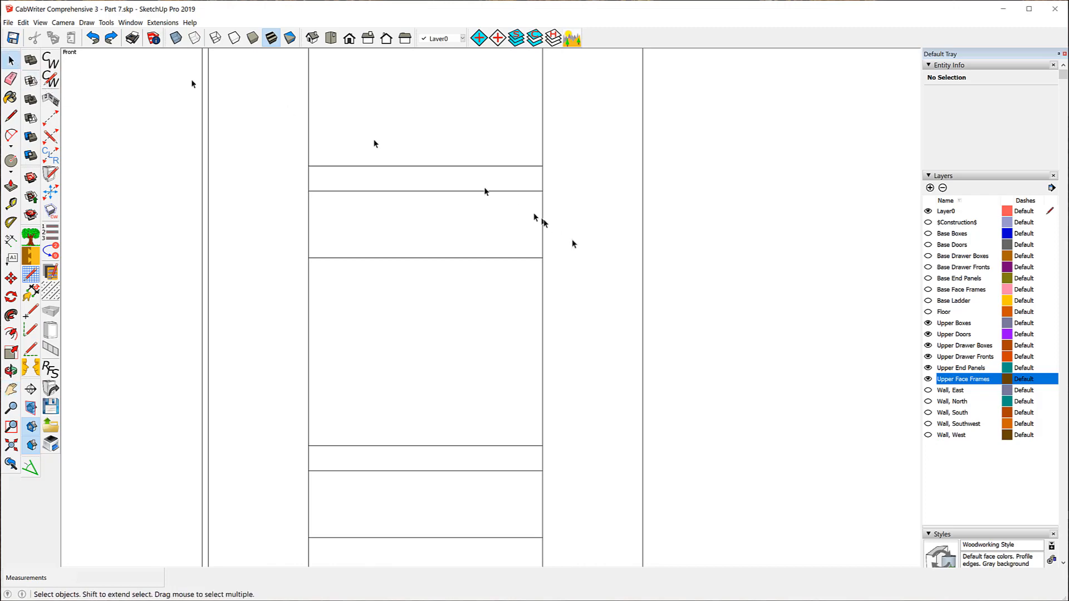
pyautogui.click(454, 241)
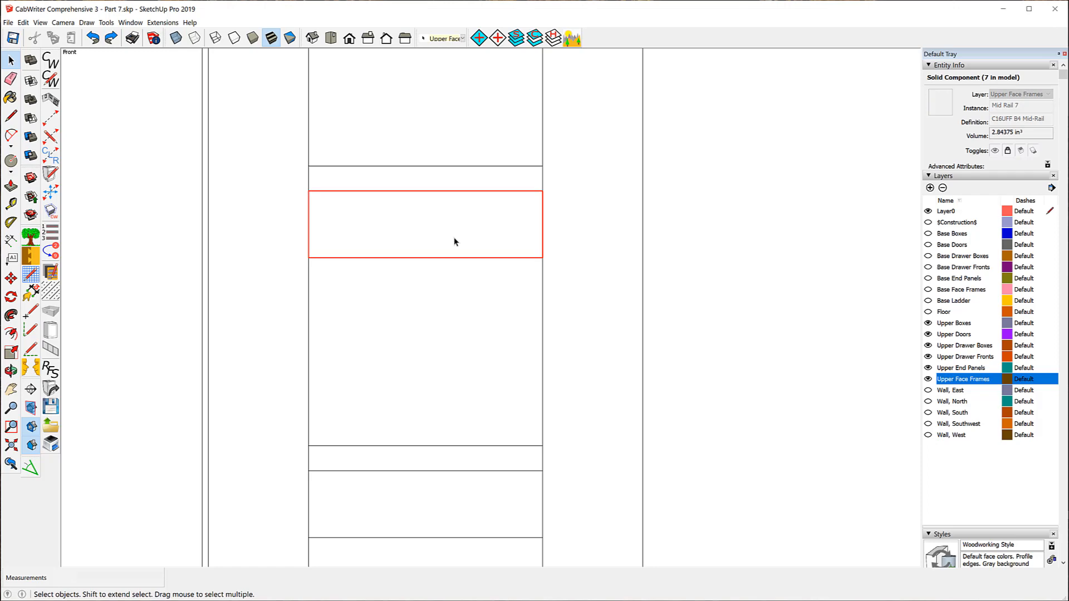
pyautogui.rightClick(454, 242)
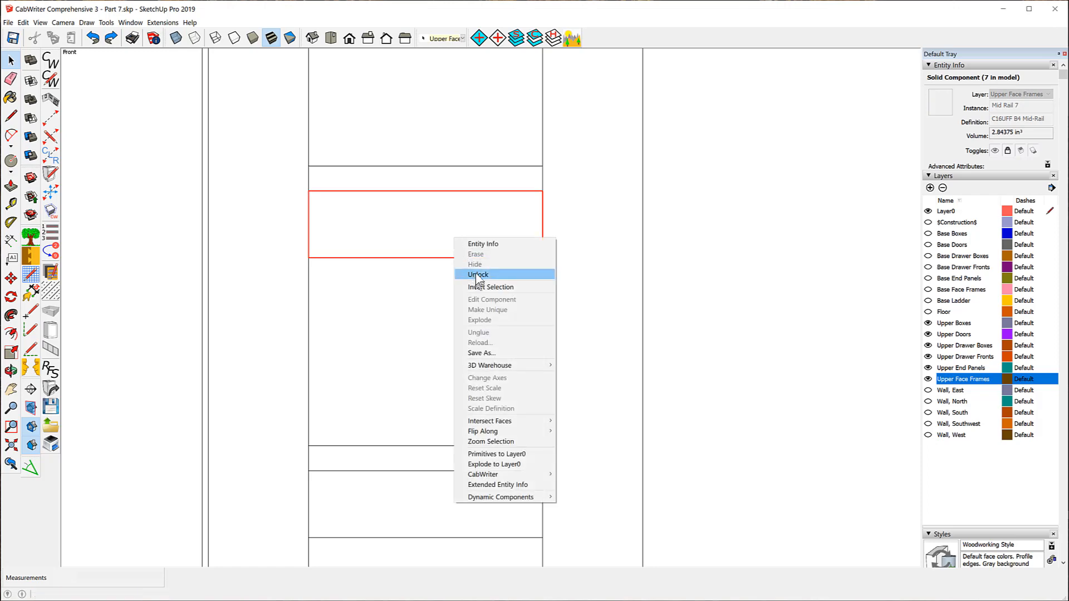
pyautogui.click(477, 275)
pyautogui.rightClick(458, 229)
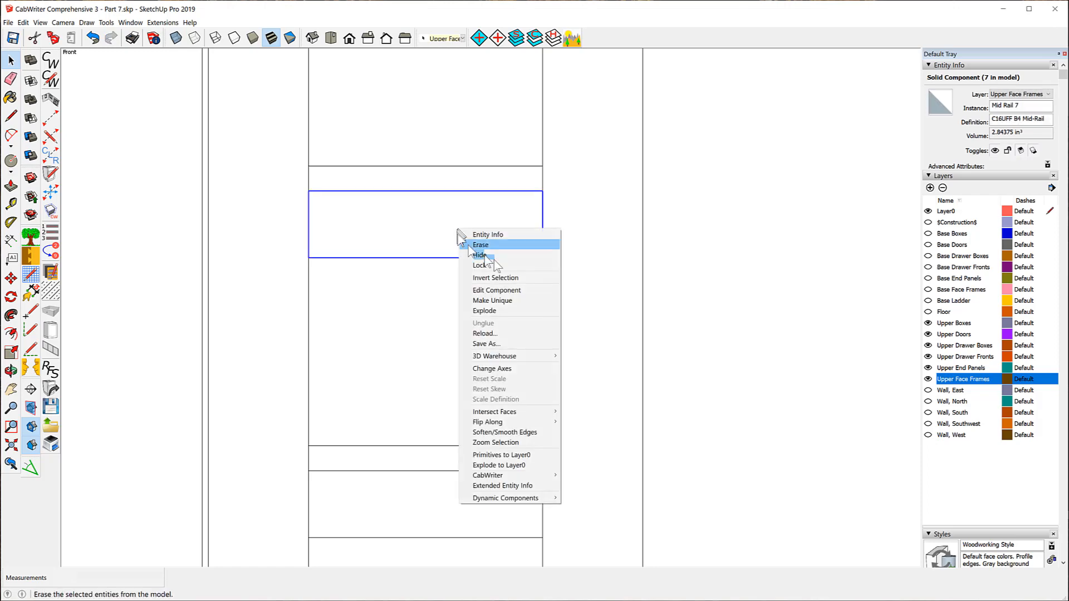
pyautogui.click(505, 293)
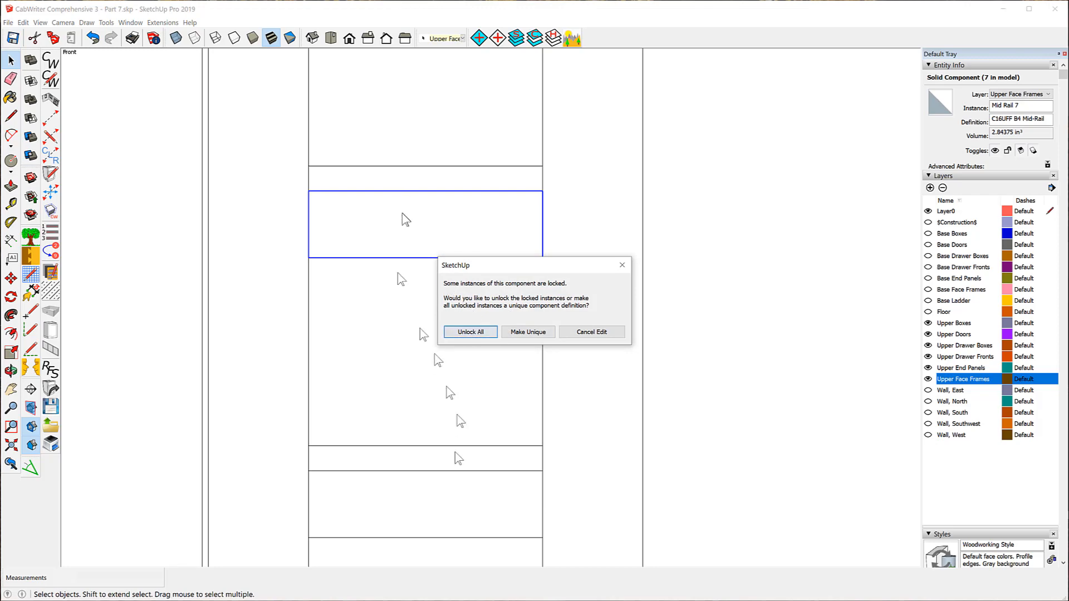
pyautogui.click(468, 333)
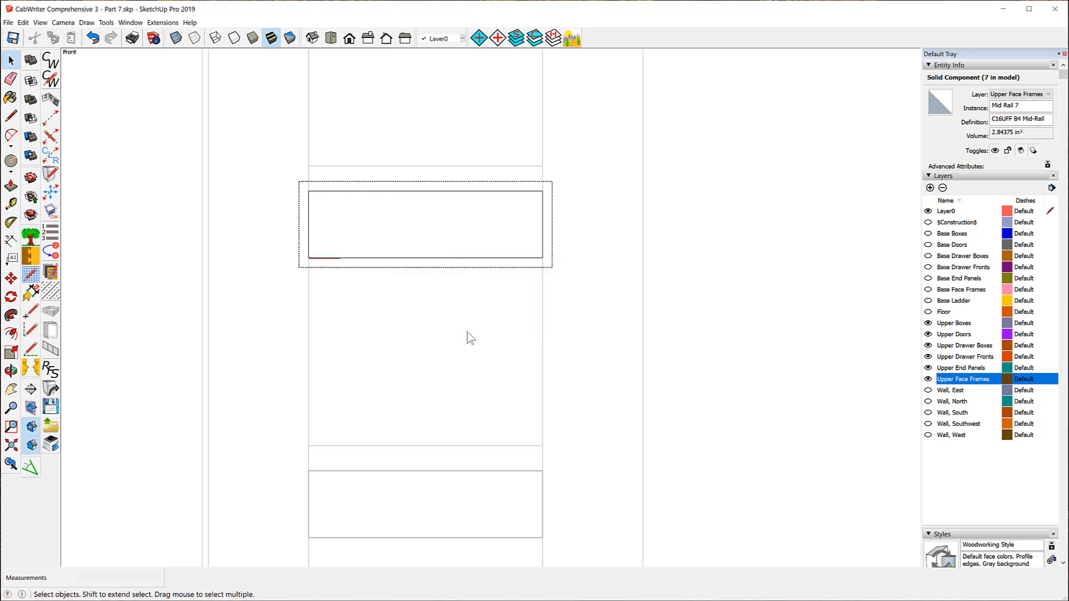
# - Place a horizontal guide 0.5" above the bottom edge of the mid rail
pyautogui.click(11, 203)
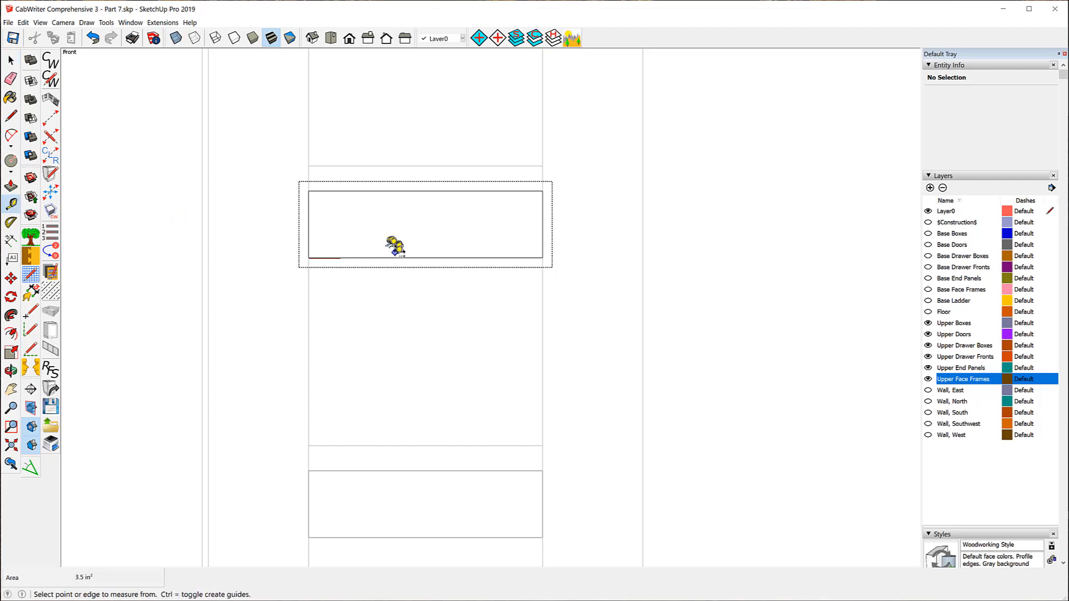
pyautogui.click(394, 258)
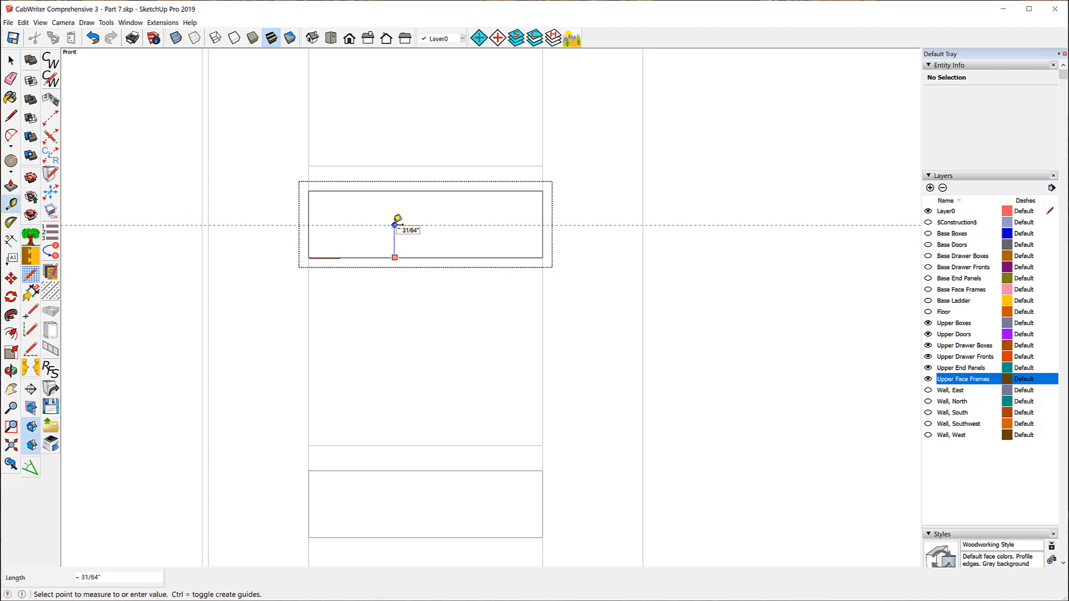
pyautogui.write('.5')
pyautogui.press('Return')
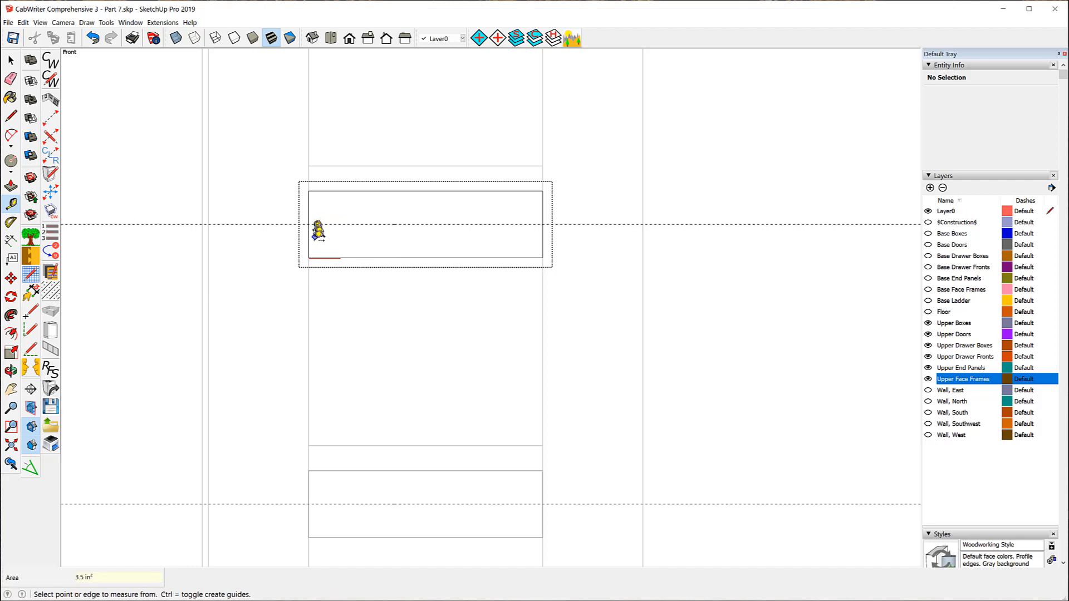
# - Place guide points on the mid rail's bottom edge, 0.5" in from each lower corner
pyautogui.click(308, 257)
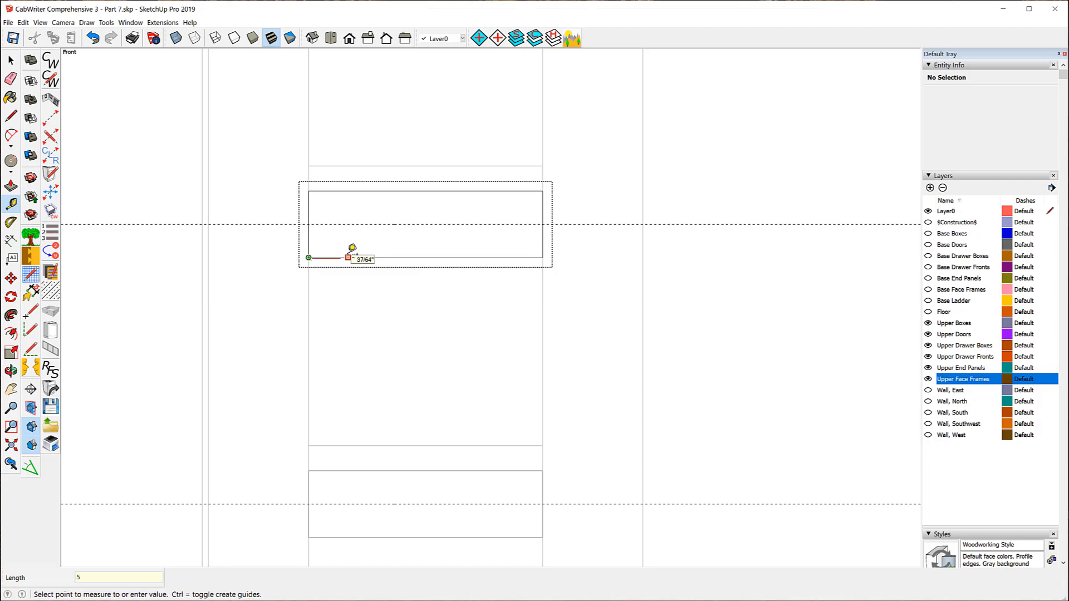
pyautogui.click(348, 253)
pyautogui.click(543, 257)
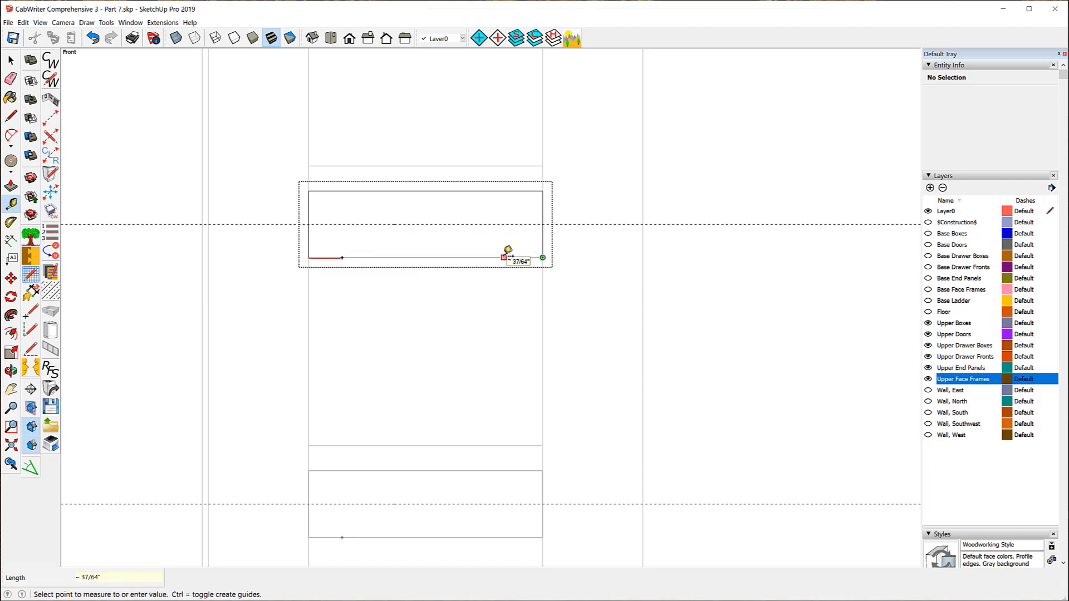
pyautogui.press('Return')
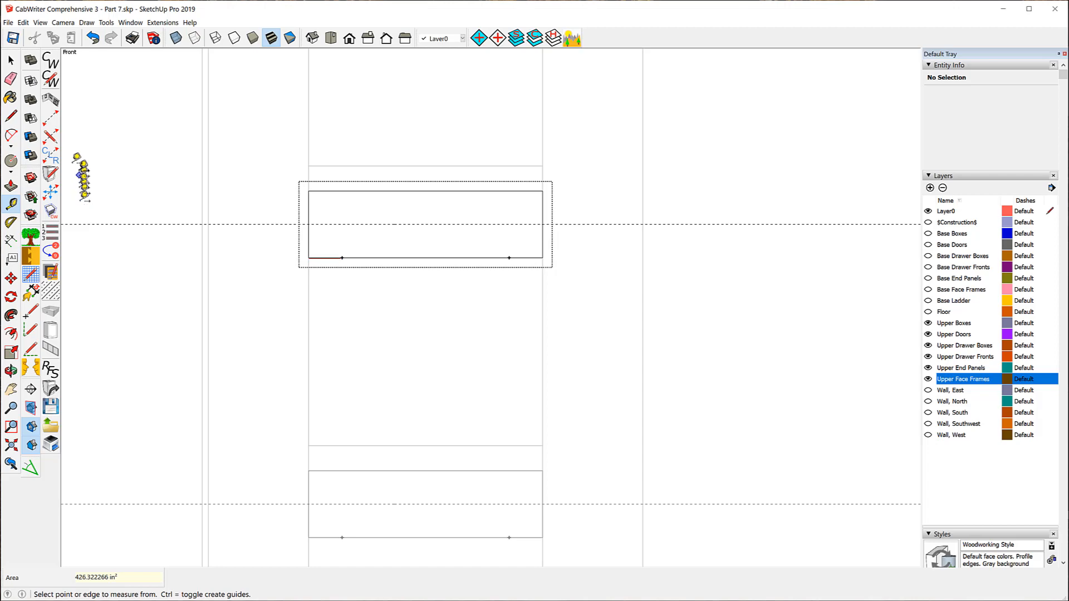
# - Draw an arc between the two guide points on the mid rail, with a 1/2" bulge up to the horizontal guide
pyautogui.click(12, 137)
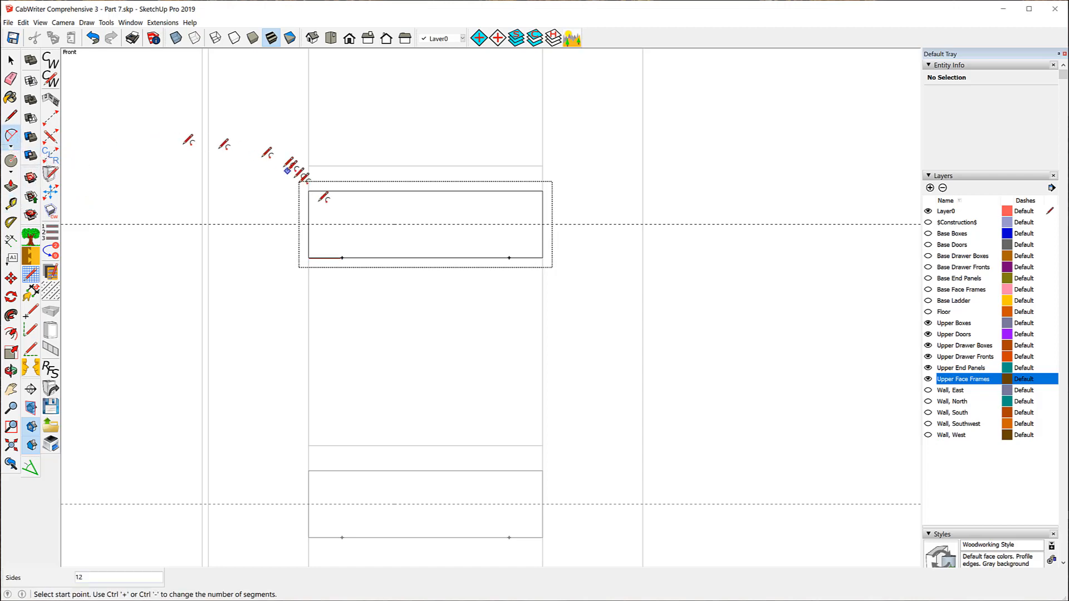
pyautogui.click(342, 257)
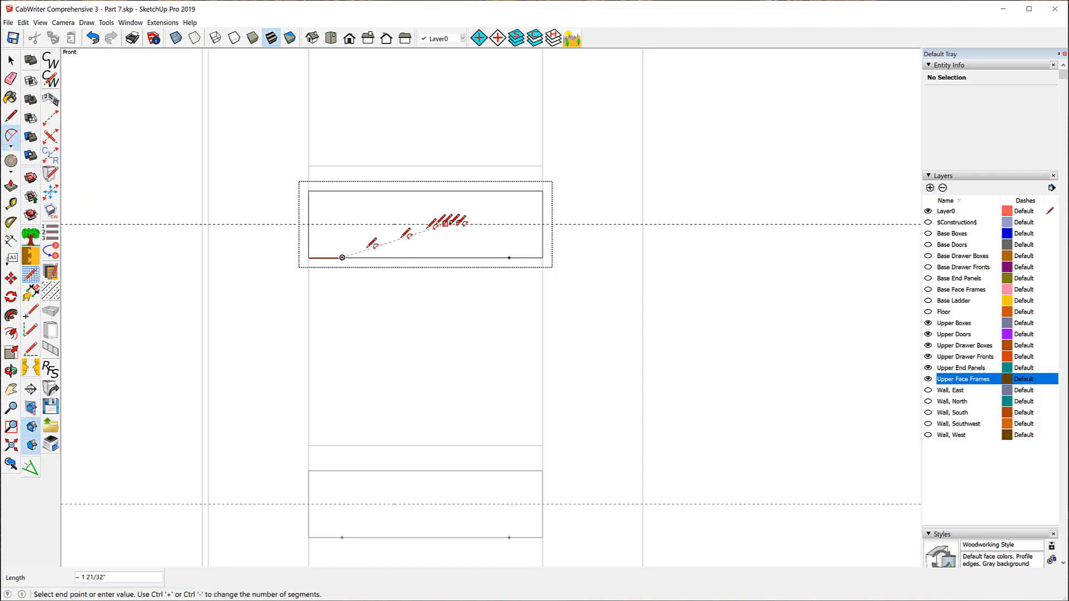
pyautogui.click(508, 257)
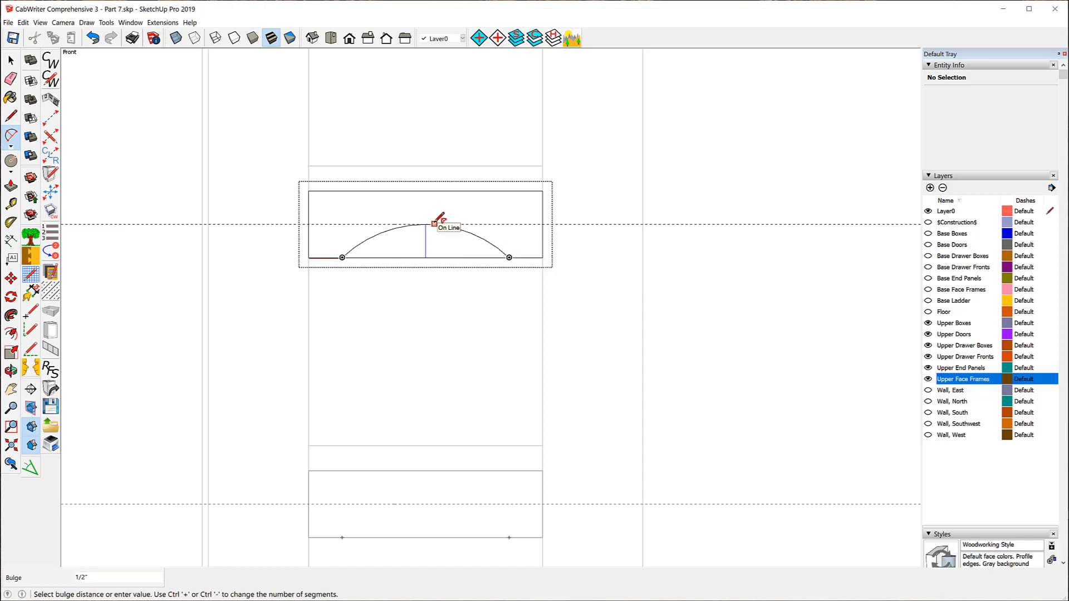
pyautogui.click(435, 223)
# - Push the face below the arc back 13/16" to cut the arch through the mid rail's full thickness
pyautogui.moveTo(668, 210); pyautogui.dragTo(460, 251, button='middle')
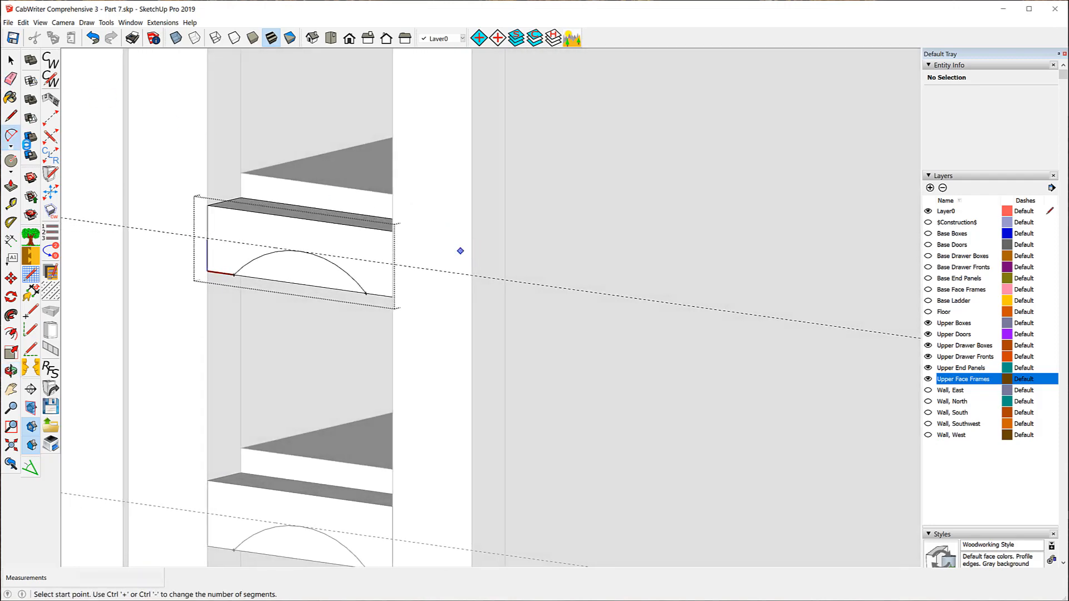
pyautogui.click(11, 187)
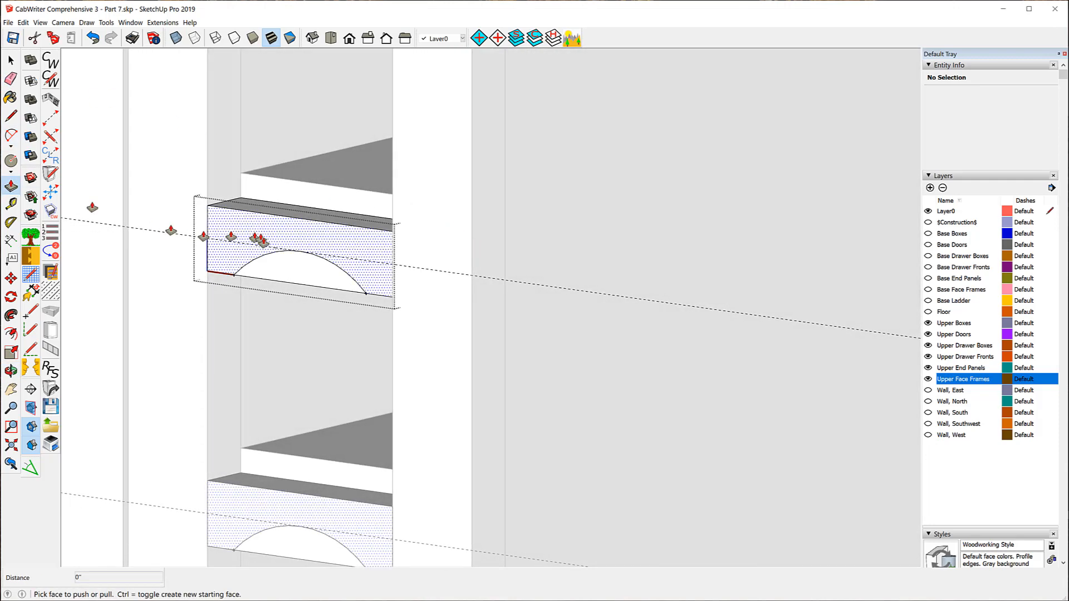
pyautogui.click(273, 265)
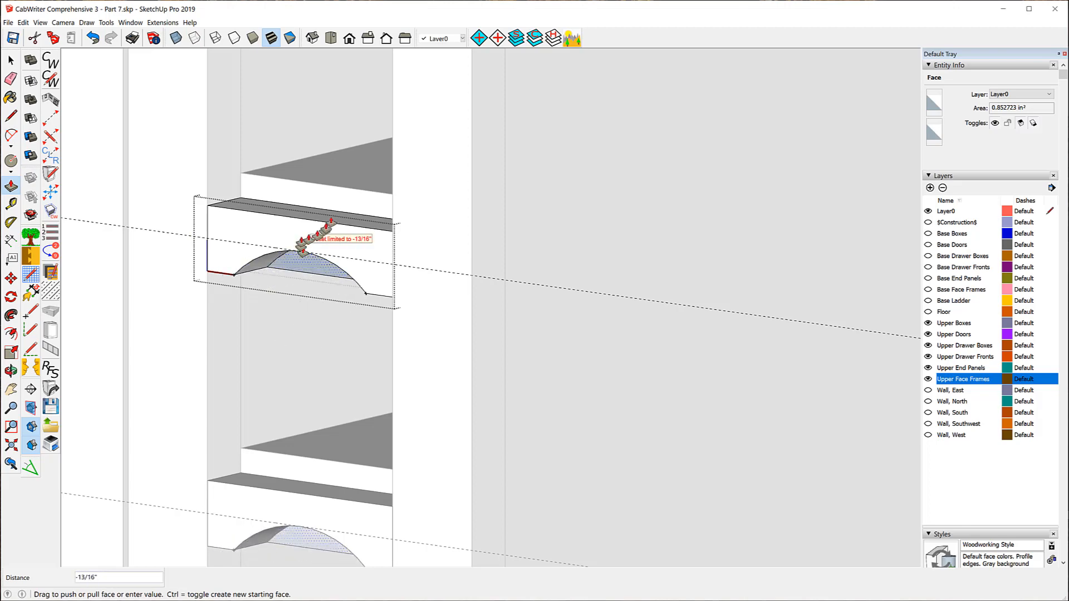
pyautogui.click(334, 214)
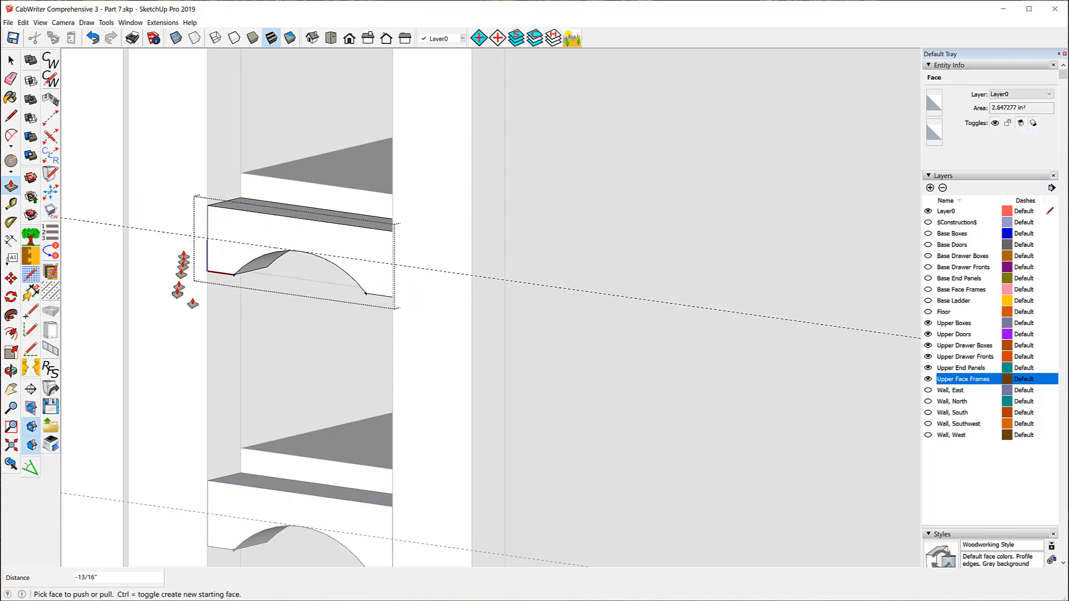
# - Delete all guides and close the mid rail component
pyautogui.click(22, 22)
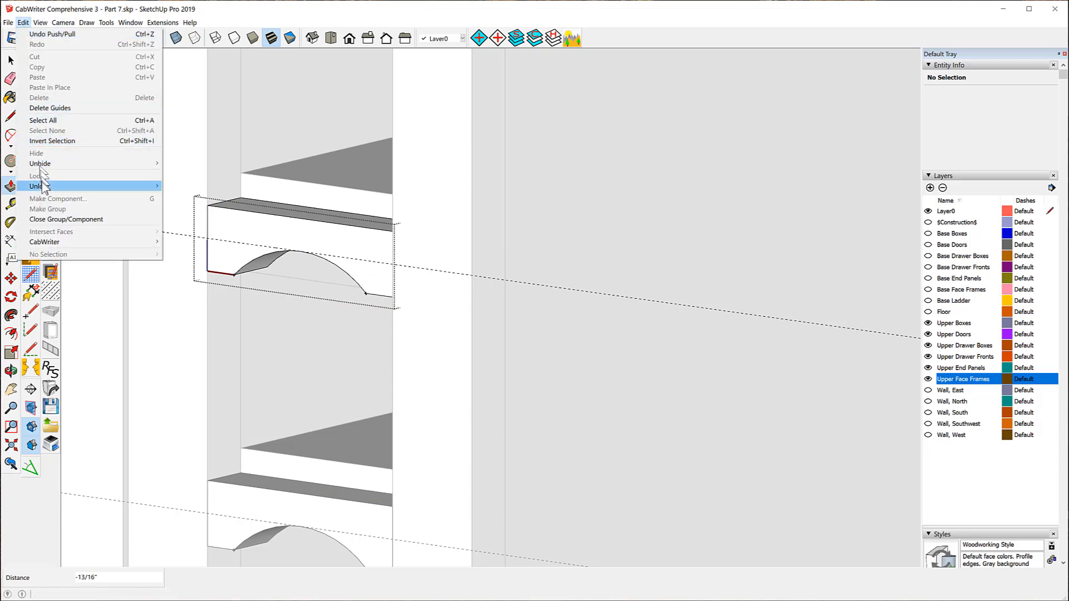
pyautogui.click(49, 108)
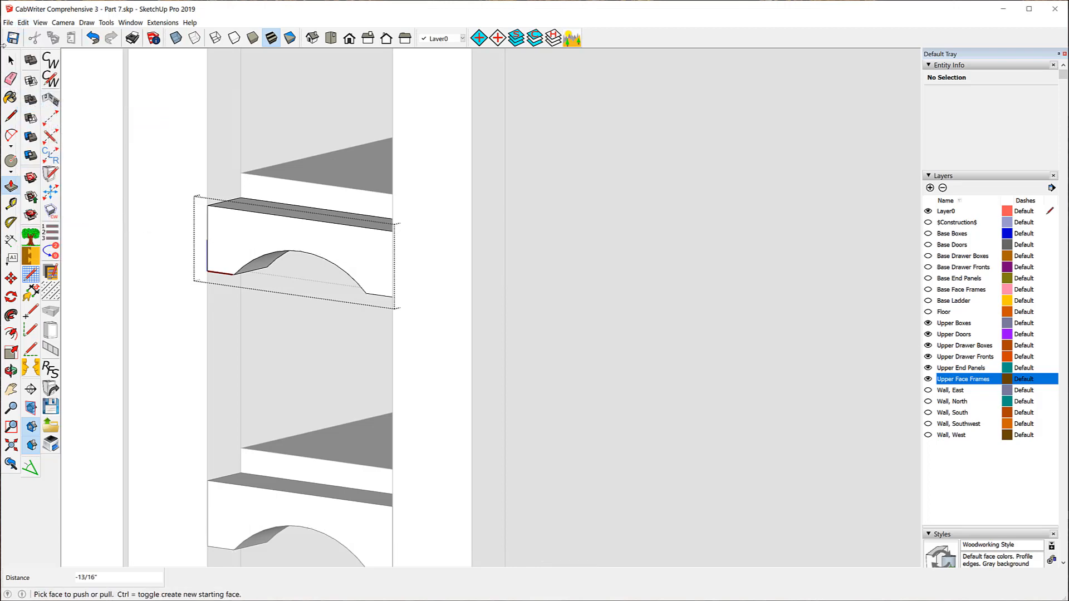
pyautogui.click(11, 60)
# - Measure the spacing between the top two mid rails and place a guide point 4 3/16" above the uppermost rail's lower corner
pyautogui.scroll(-3, 616, 231)
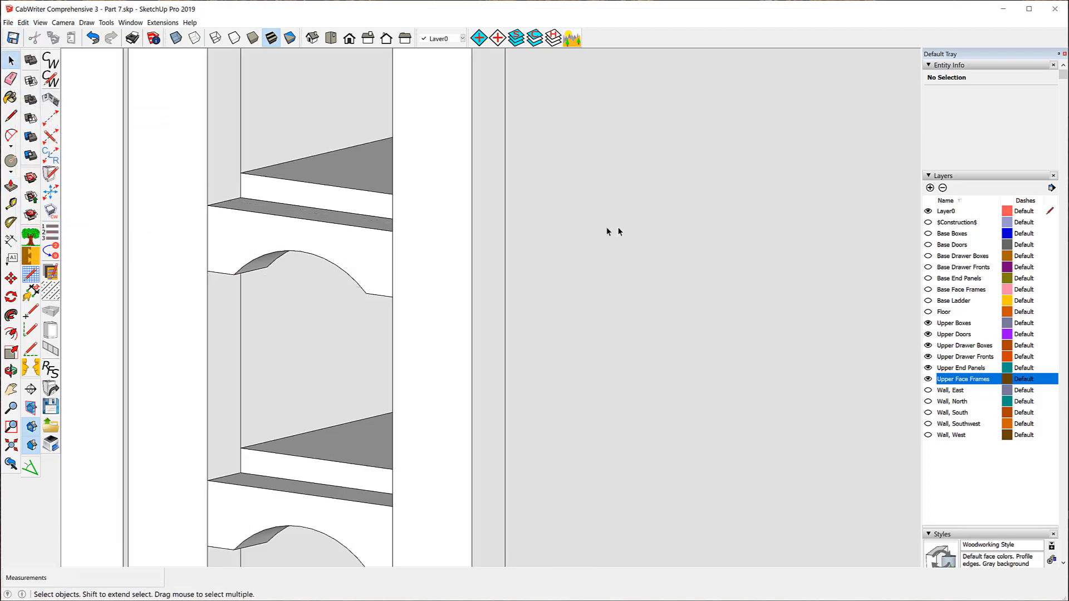
pyautogui.scroll(-4, 415, 223)
pyautogui.scroll(-5, 414, 173)
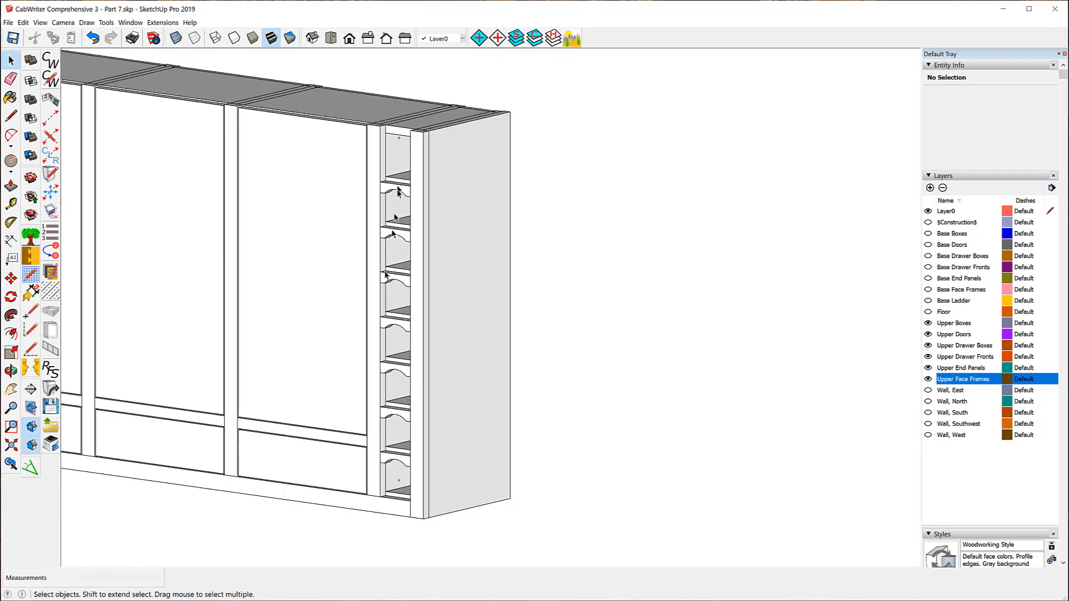
pyautogui.scroll(-2, 141, 277)
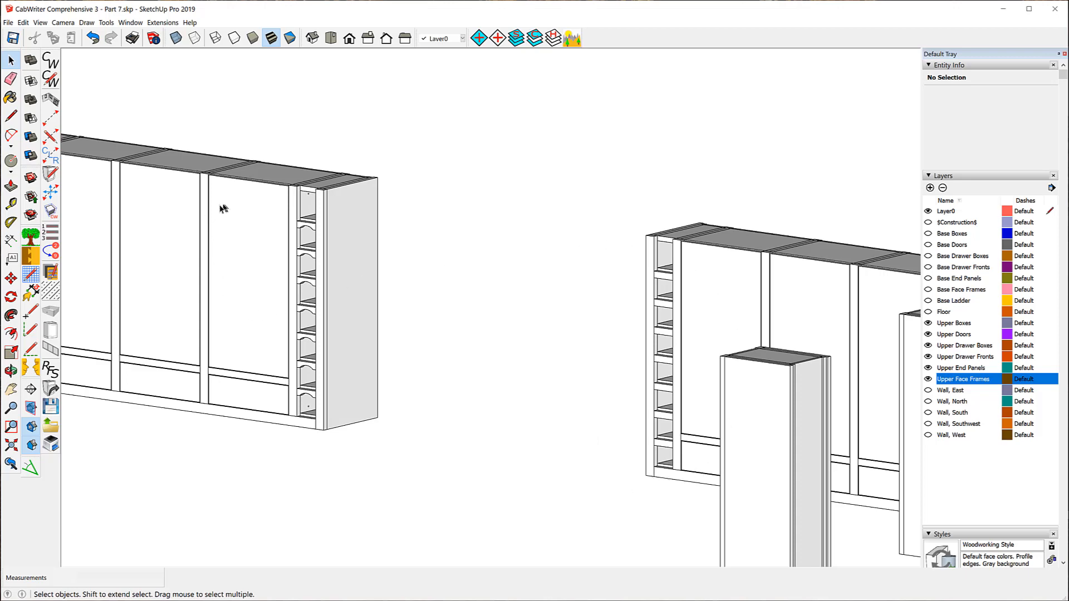
pyautogui.scroll(10, 223, 208)
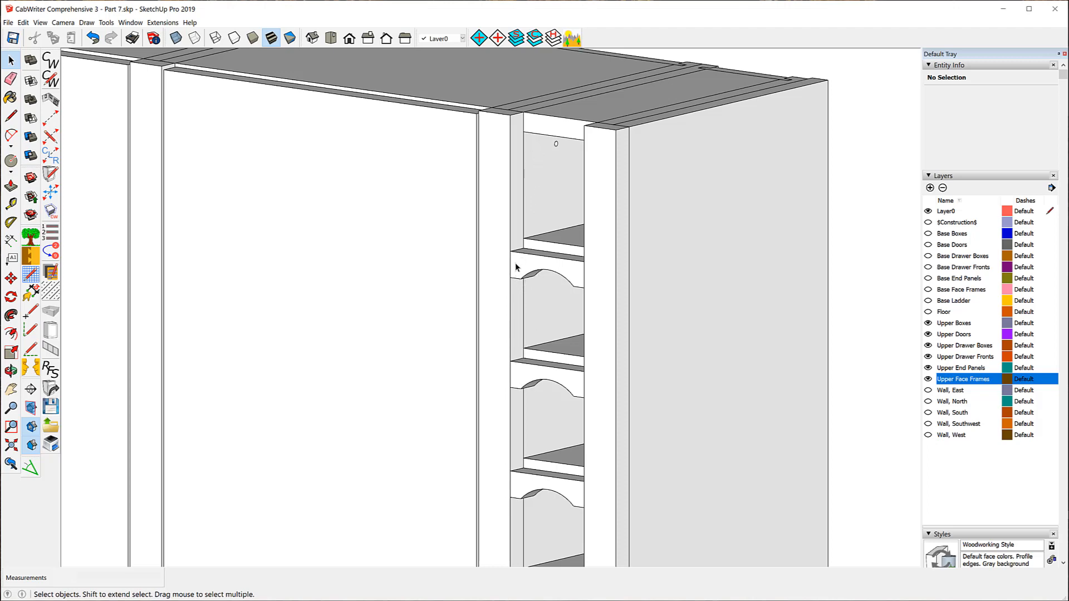
pyautogui.click(10, 204)
pyautogui.click(510, 386)
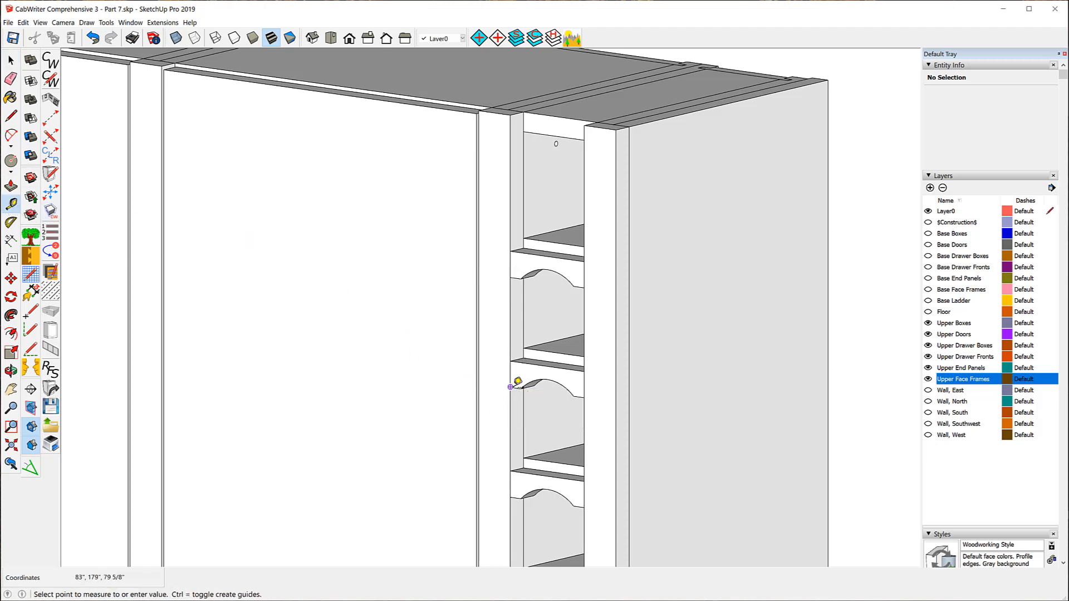
pyautogui.click(518, 271)
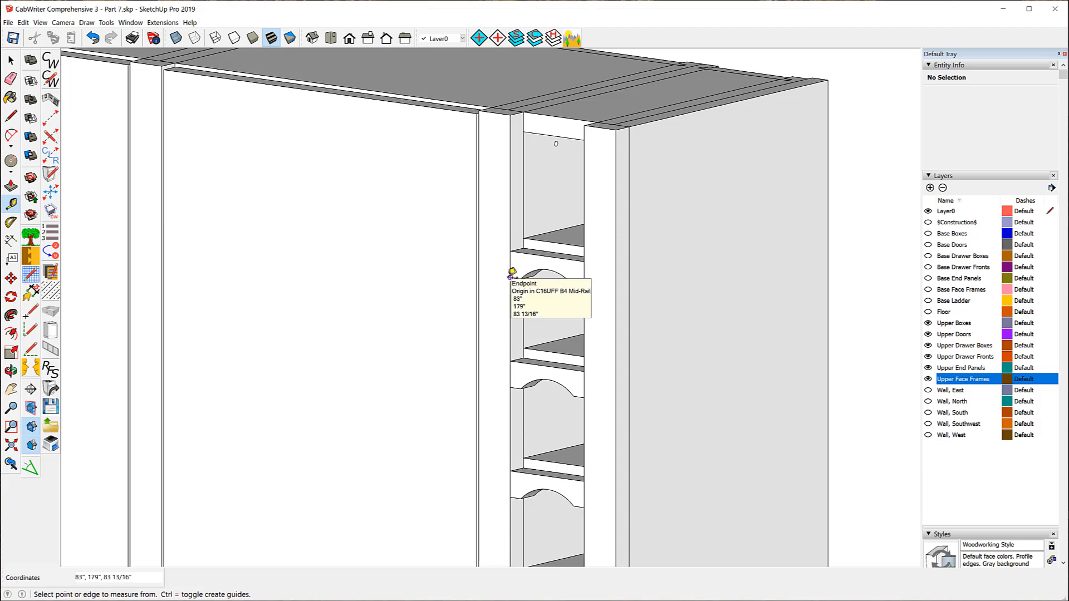
pyautogui.click(511, 276)
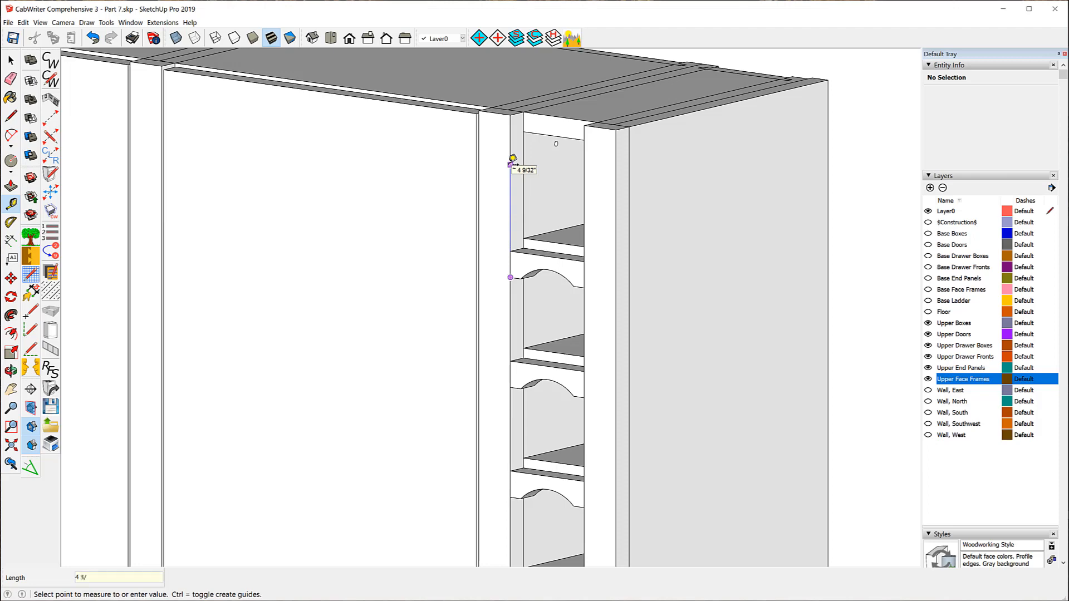
pyautogui.click(512, 161)
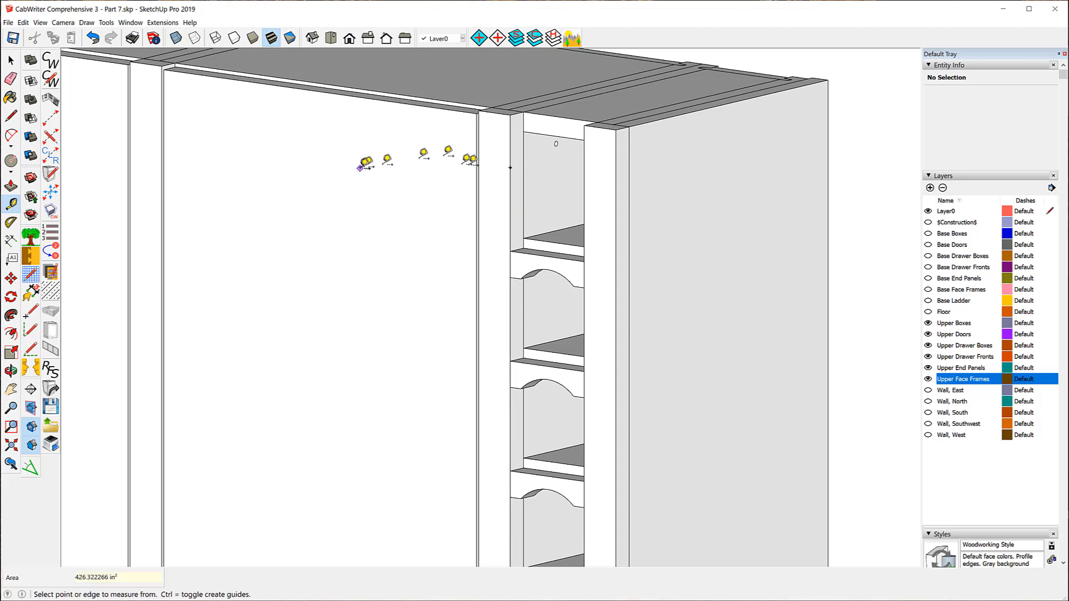
# - Copy the uppermost arched mid rail 4 3/16" upward from its lower corner to the guide point
pyautogui.click(12, 60)
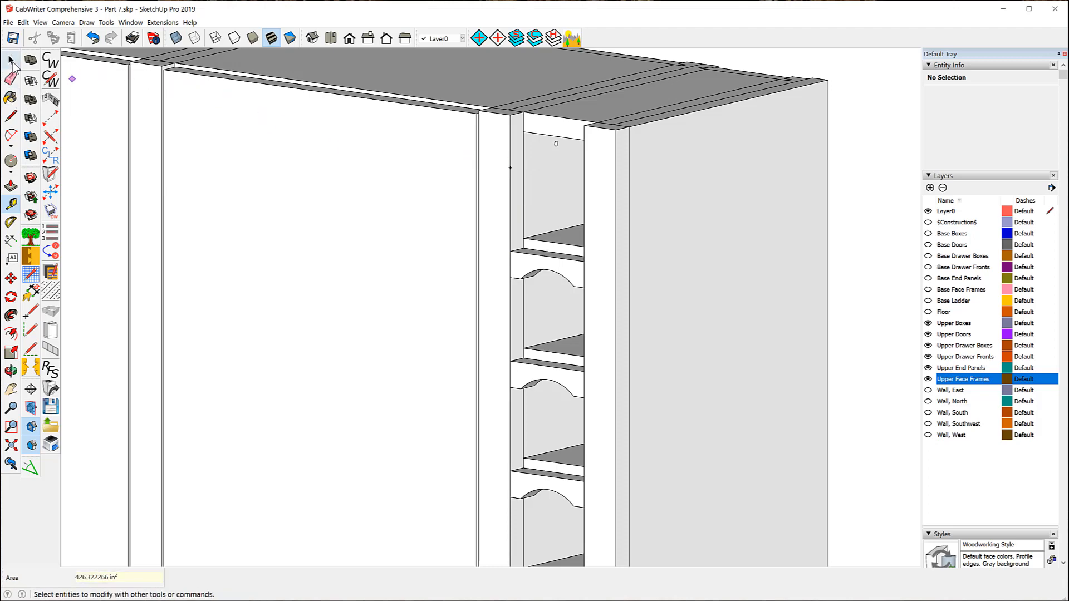
pyautogui.click(518, 266)
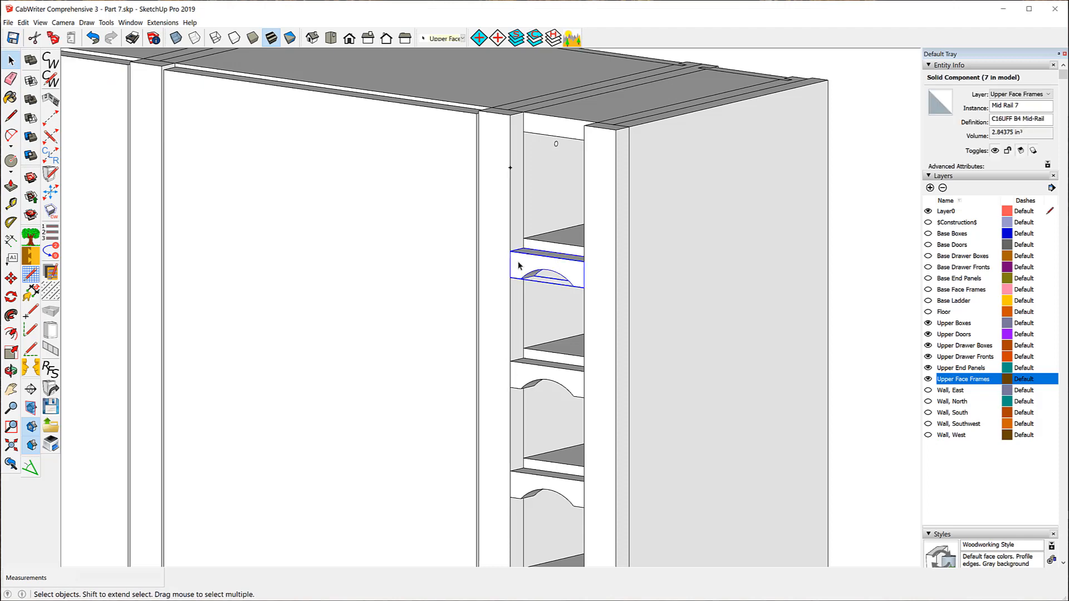
pyautogui.click(11, 278)
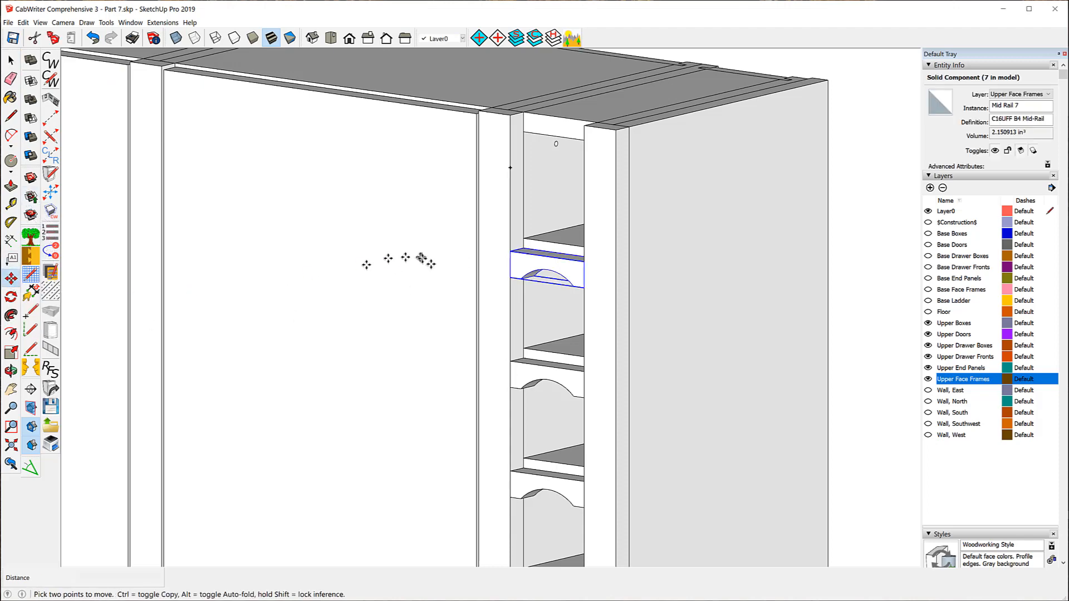
pyautogui.click(510, 278)
pyautogui.press('ctrl')
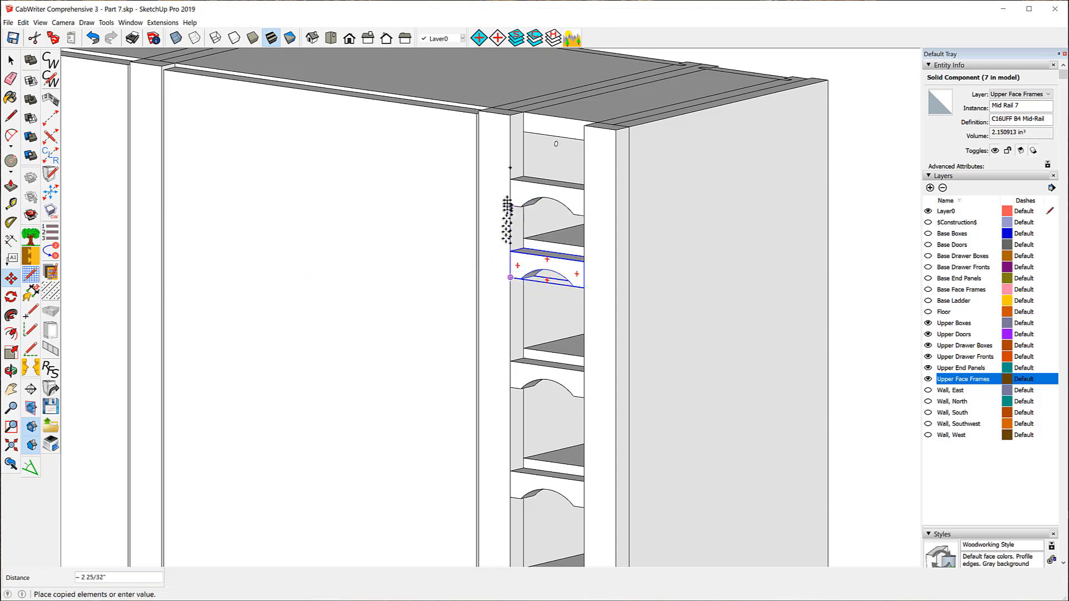
pyautogui.click(509, 168)
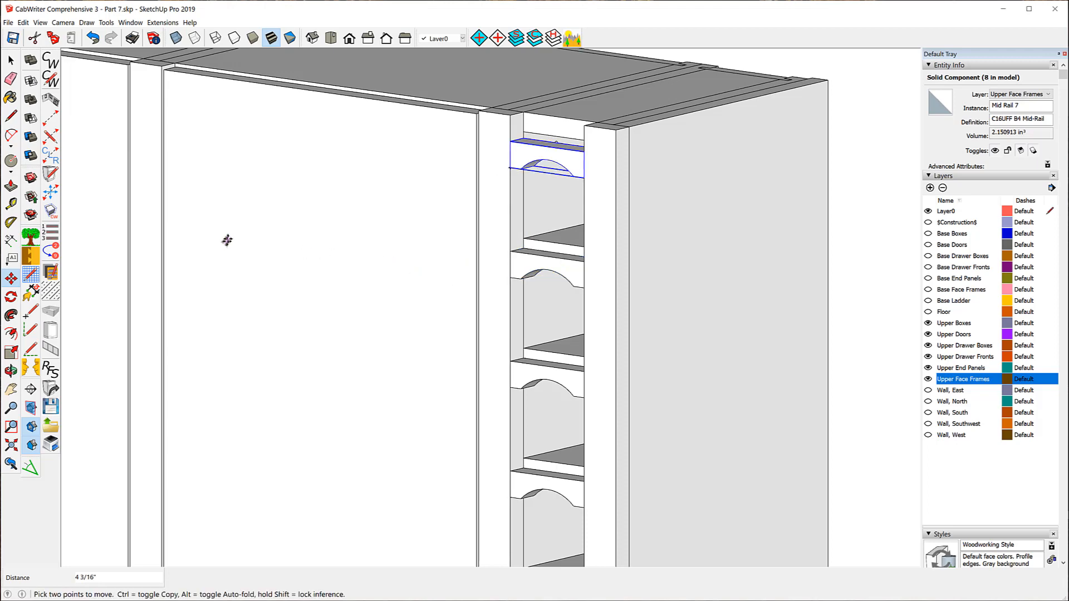
# - Make the copied rail at the top of the open-shelf cabinet a unique component
pyautogui.click(9, 60)
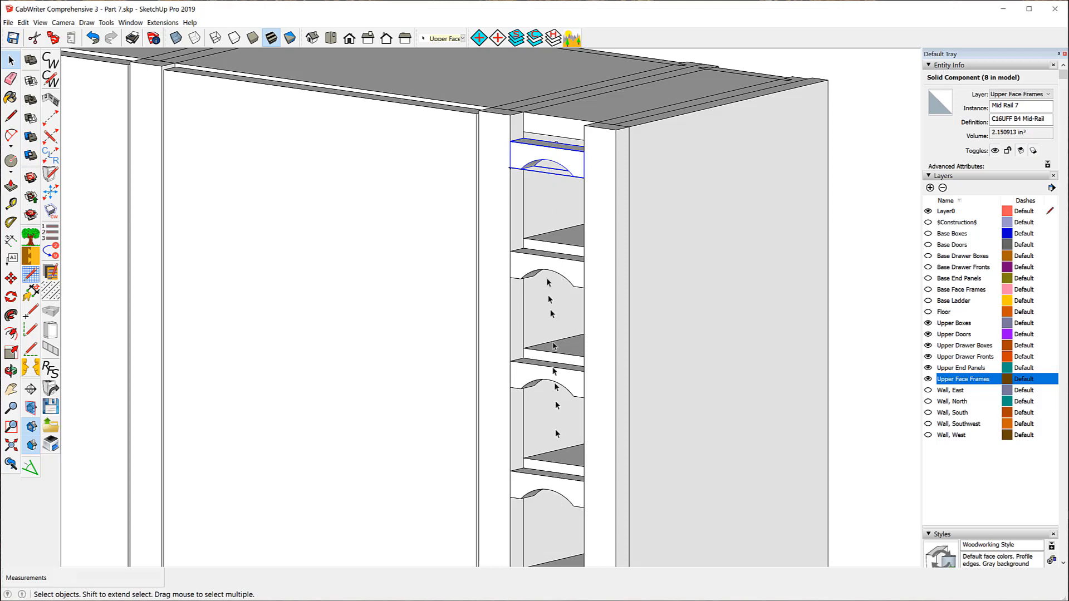
pyautogui.rightClick(530, 159)
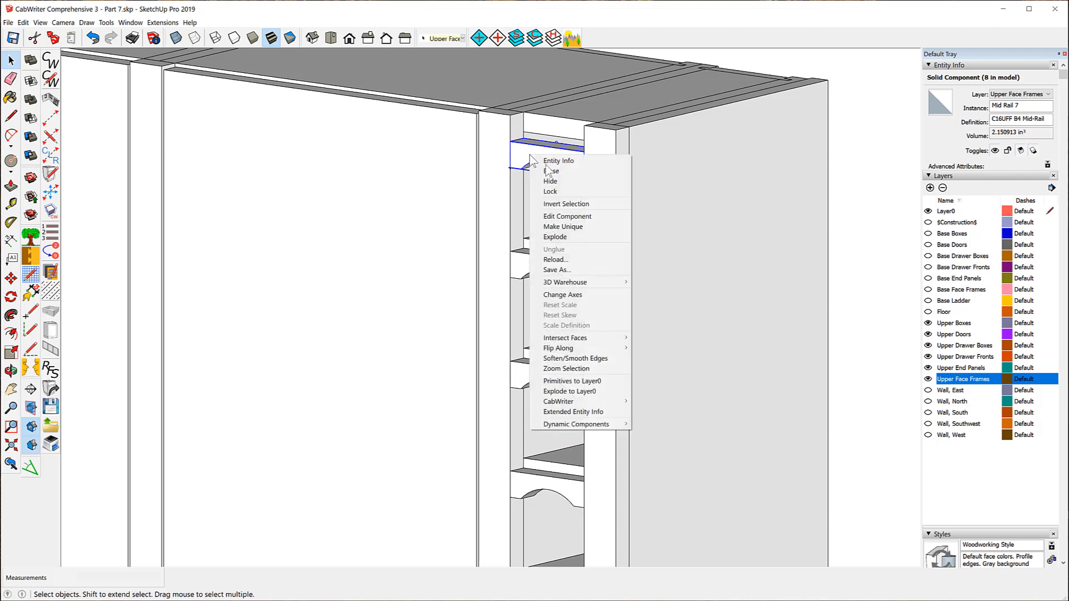
pyautogui.click(564, 226)
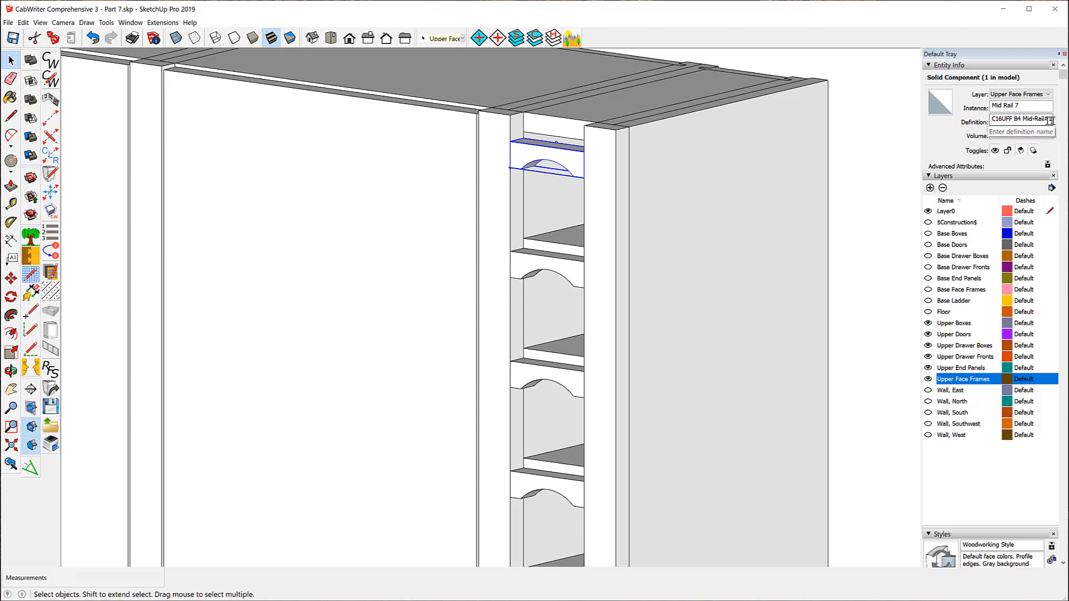
# - Edit the unique rail component, extend its top face up 1" to the top of the adjoining stile, and close the component
pyautogui.rightClick(524, 157)
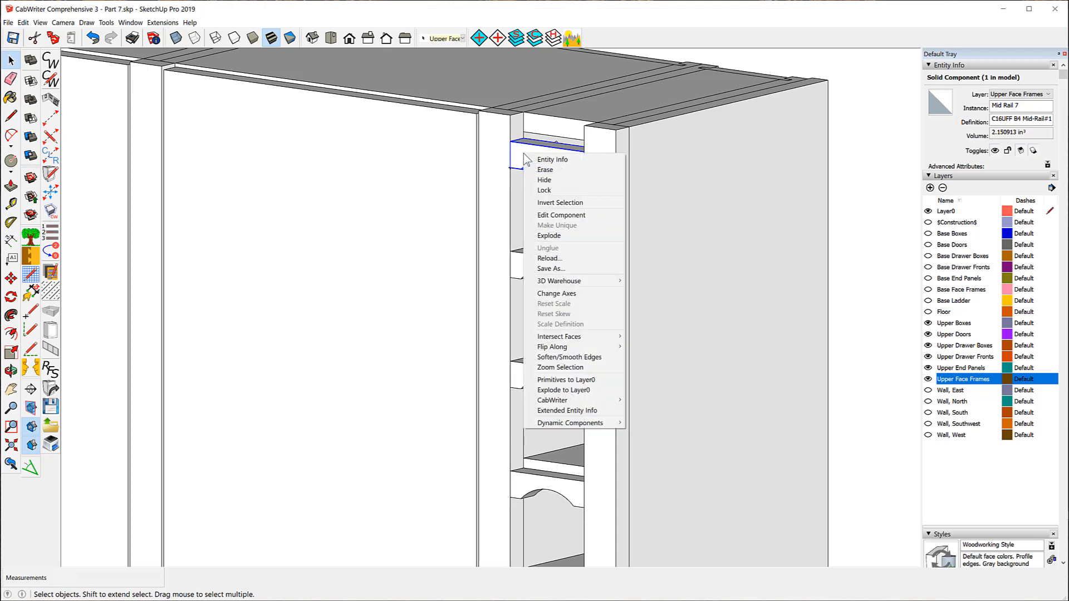
pyautogui.click(561, 215)
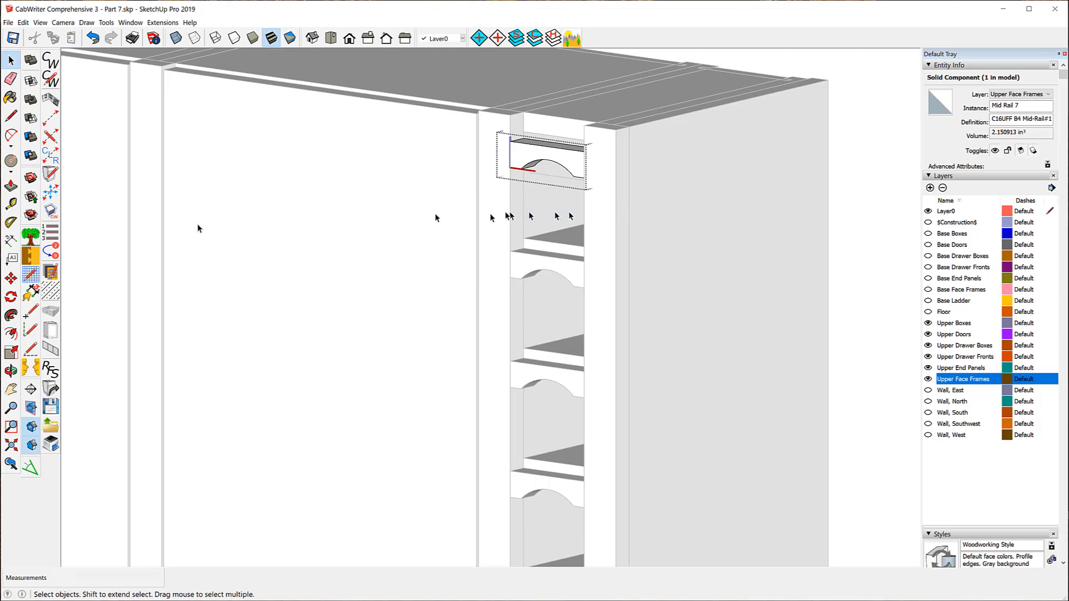
pyautogui.click(11, 186)
pyautogui.scroll(2, 535, 95)
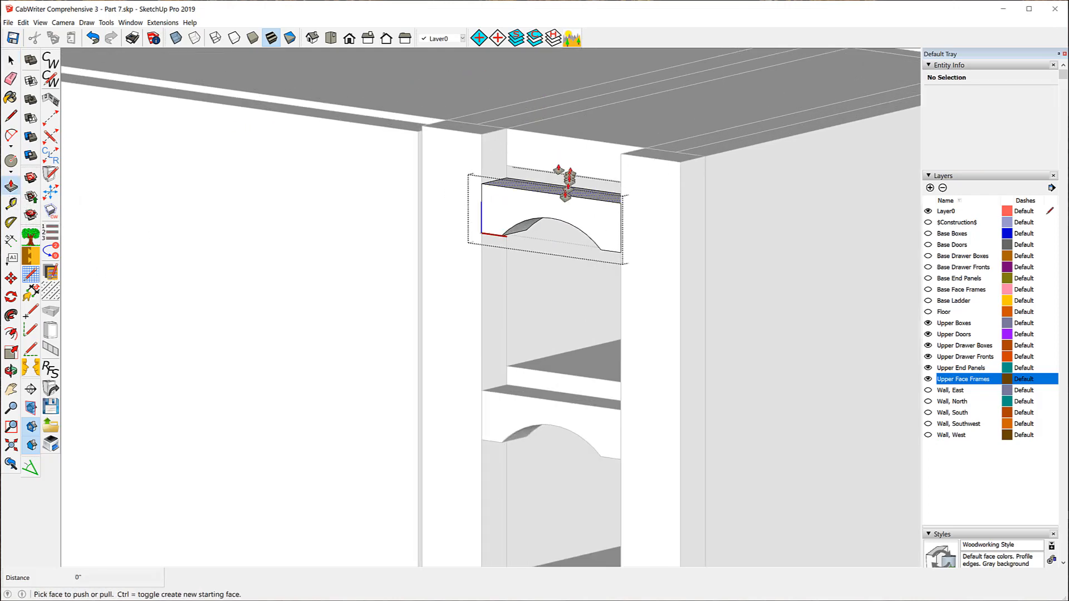
pyautogui.moveTo(565, 195); pyautogui.dragTo(481, 146)
pyautogui.scroll(-5, 481, 146)
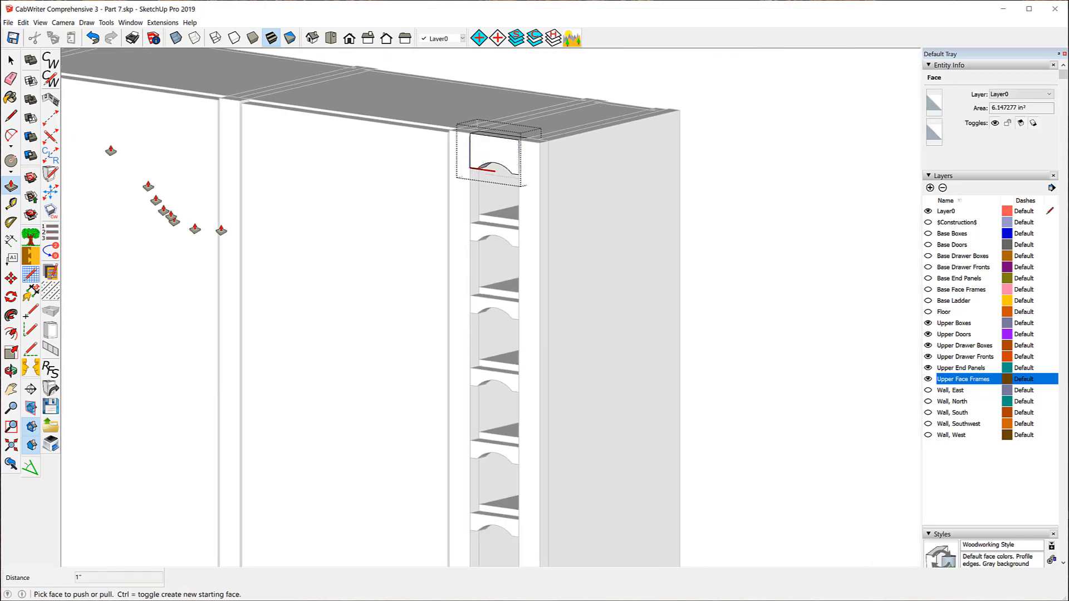
pyautogui.click(12, 61)
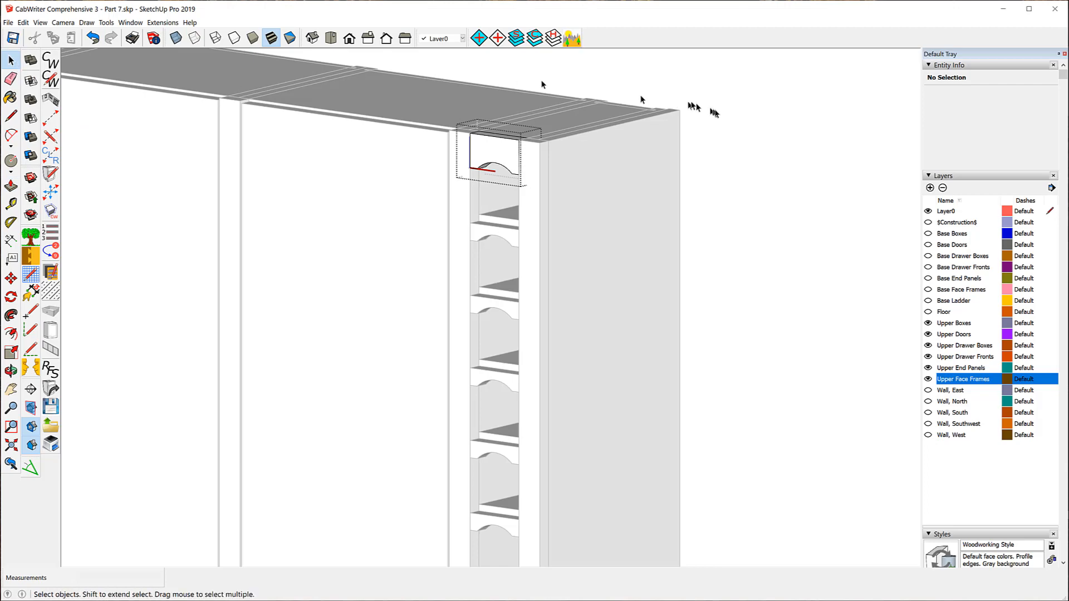
pyautogui.click(715, 113)
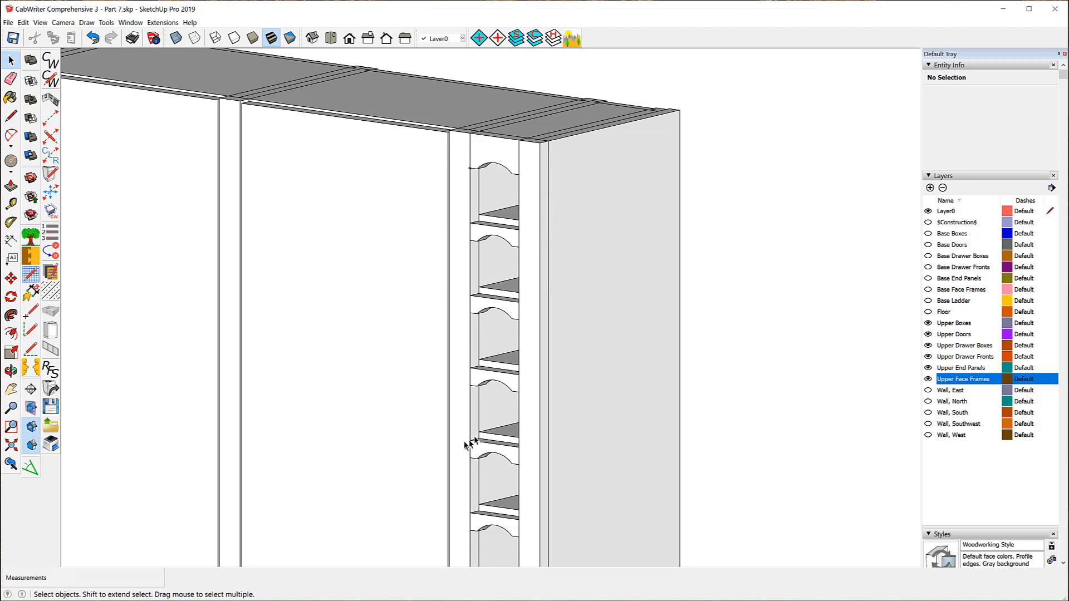
# - Open the Make CabWriter Component settings for the new top rail and set its face frame sub-type to Top
pyautogui.scroll(-4, 456, 224)
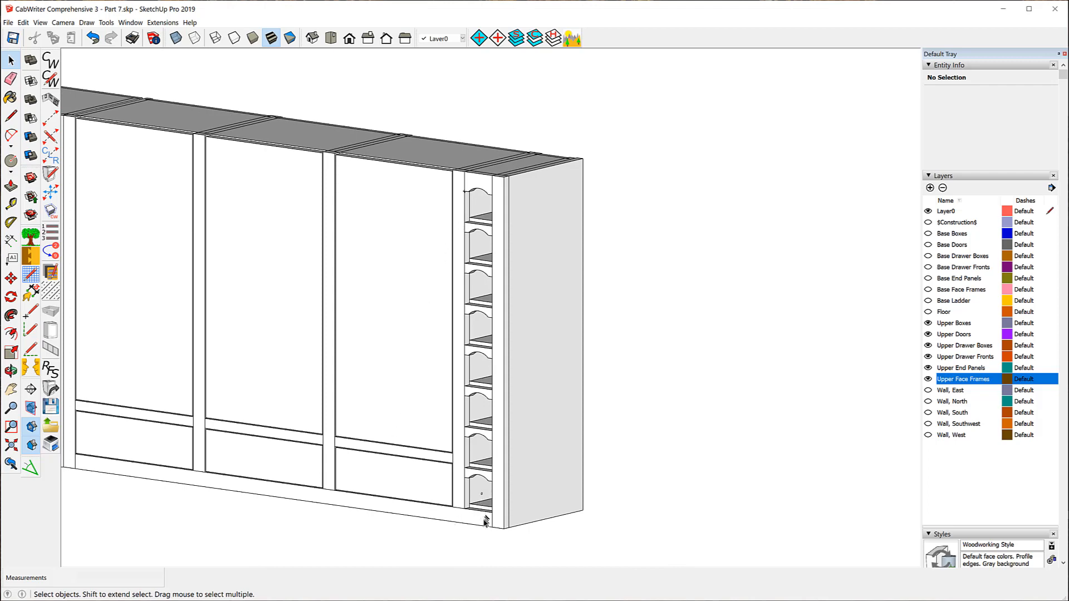
pyautogui.scroll(5, 476, 518)
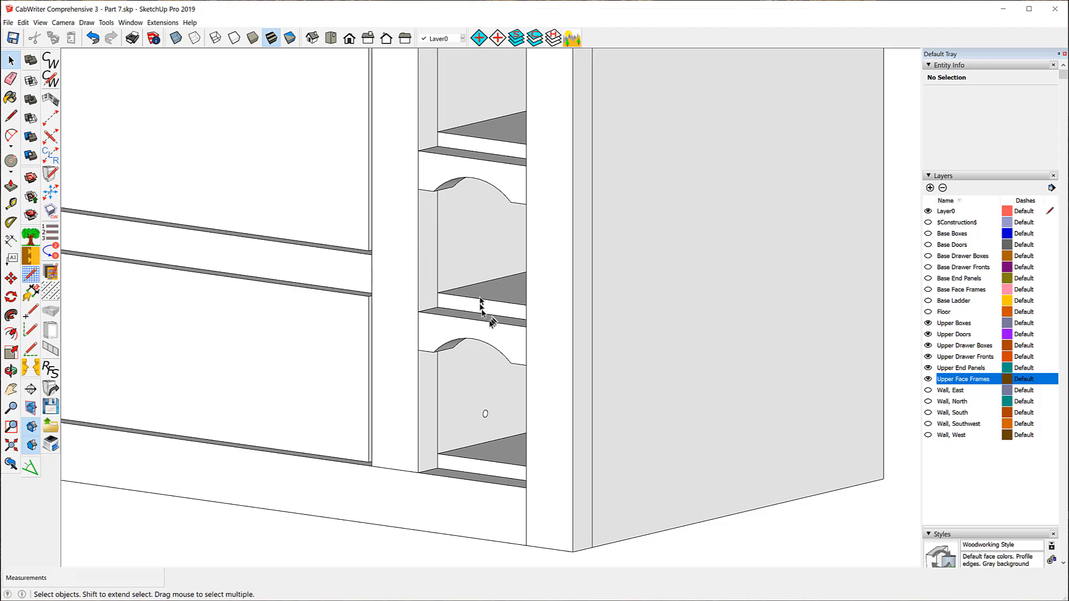
pyautogui.scroll(-6, 484, 342)
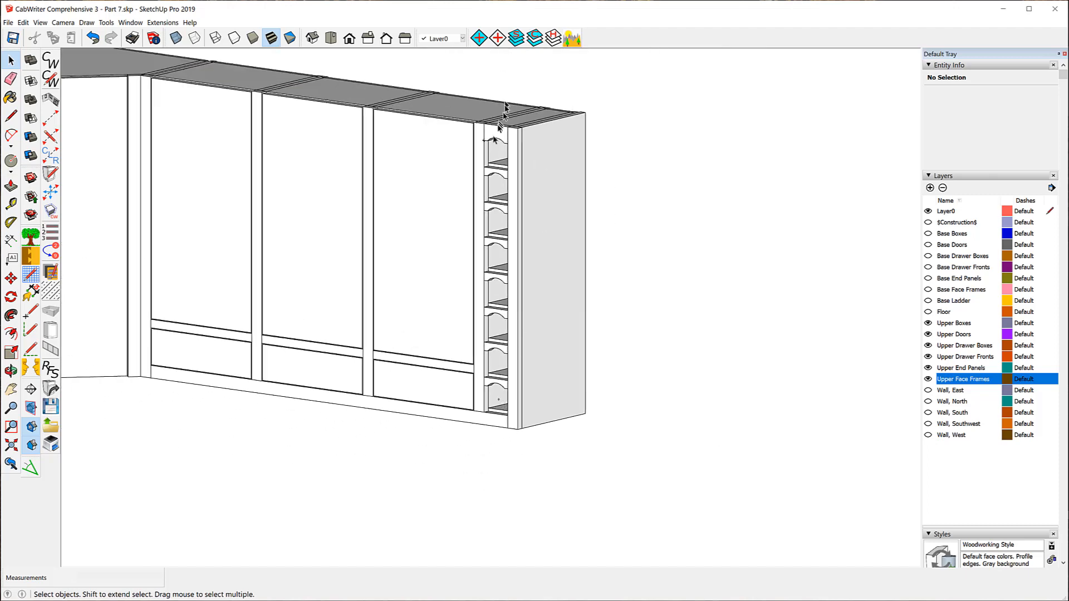
pyautogui.click(492, 135)
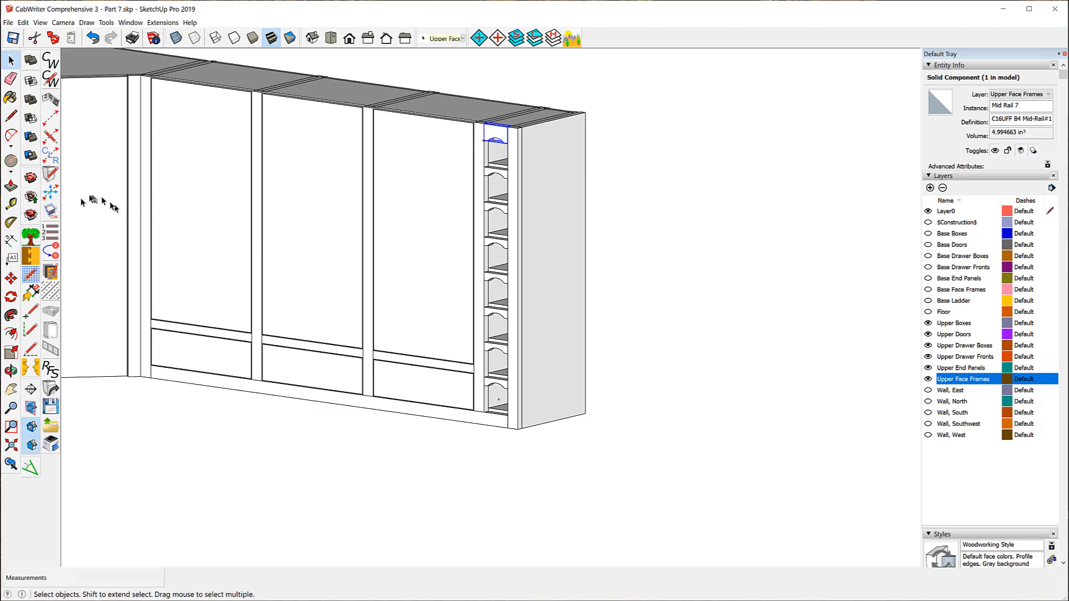
pyautogui.click(50, 211)
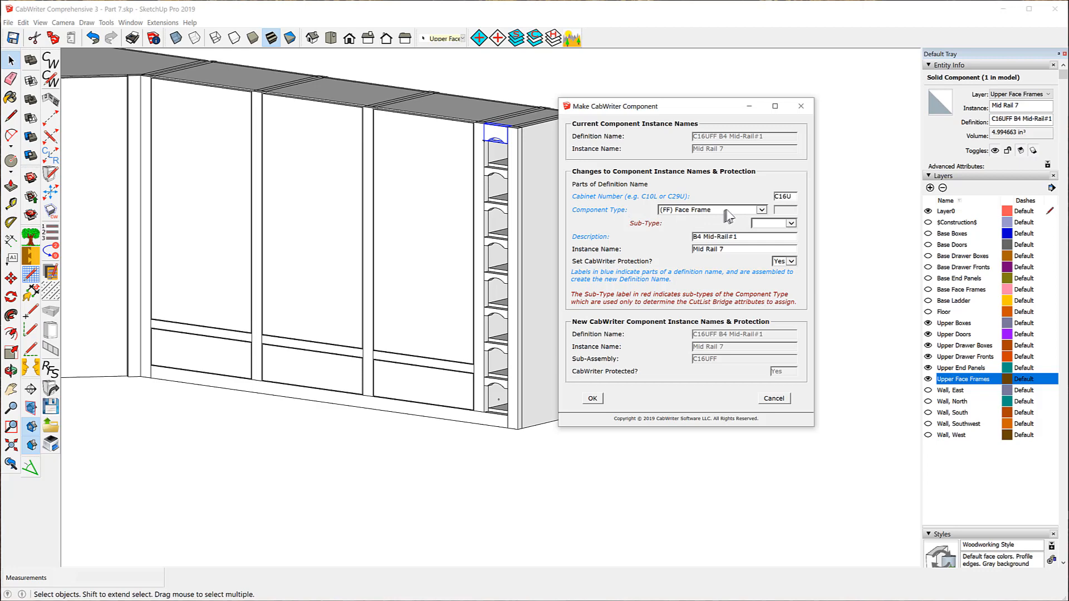
pyautogui.click(791, 224)
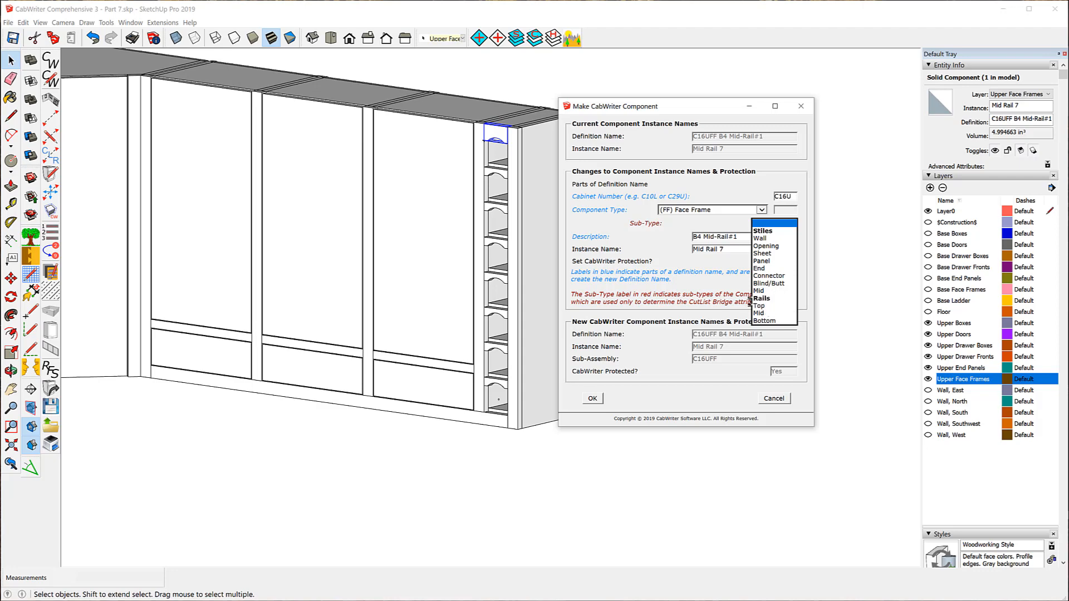
pyautogui.click(760, 307)
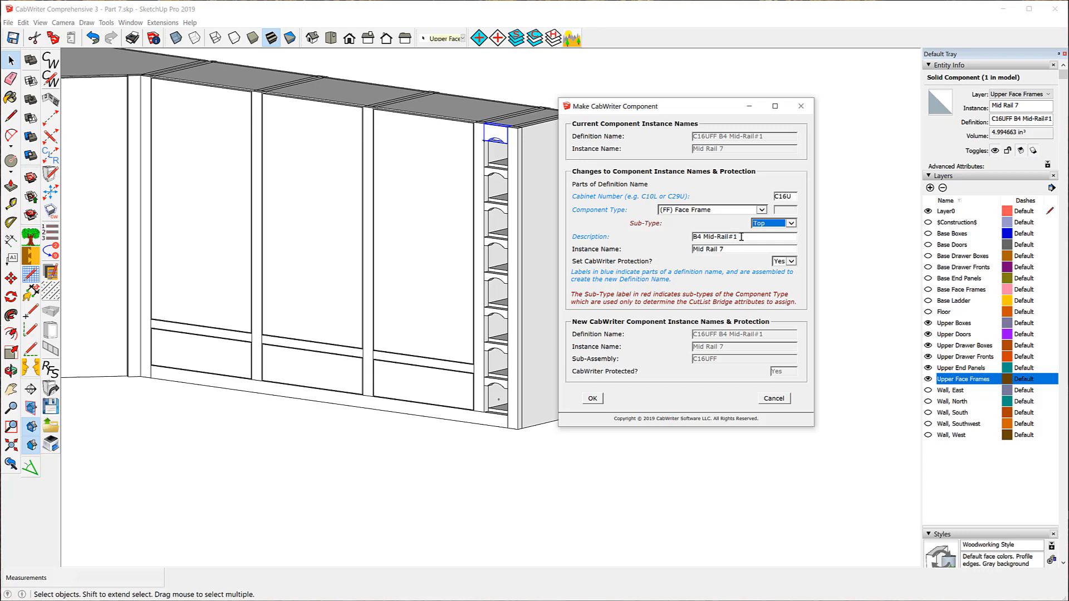
# - Set both the rail's description and instance name to "B4 Top Rail" and apply the CabWriter component changes
pyautogui.moveTo(741, 236); pyautogui.dragTo(706, 238)
pyautogui.write('Top')
pyautogui.moveTo(725, 249); pyautogui.dragTo(699, 250)
pyautogui.moveTo(731, 236); pyautogui.dragTo(685, 236)
pyautogui.rightClick(704, 236)
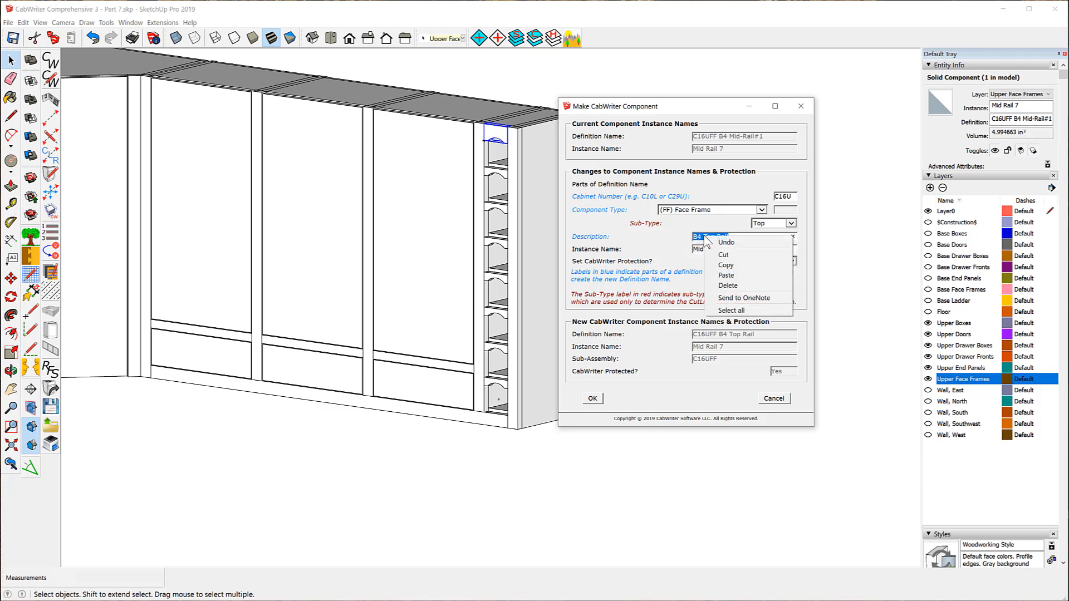
pyautogui.click(726, 265)
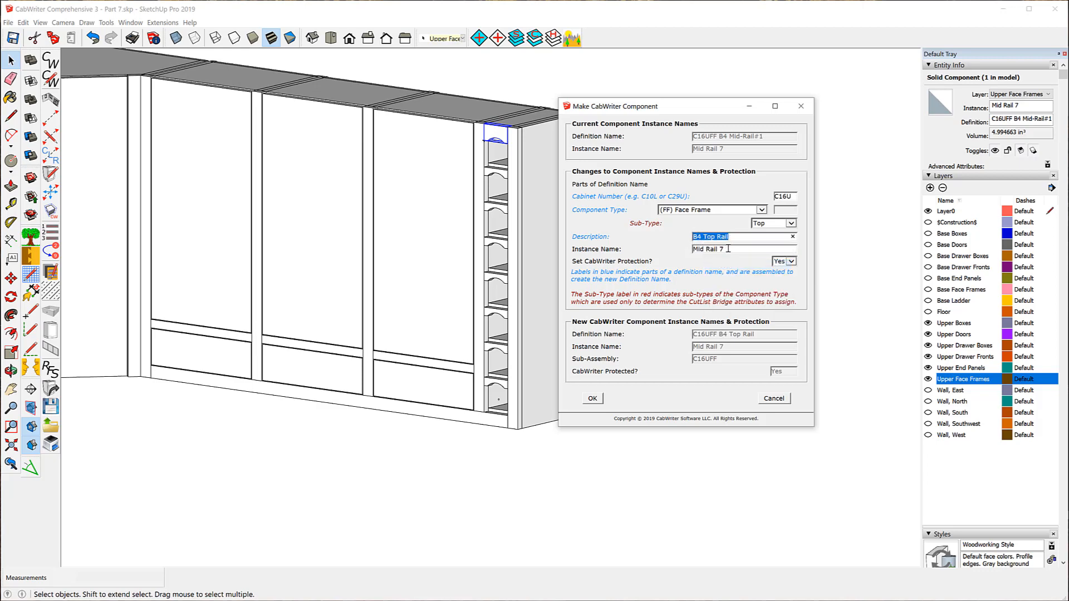
pyautogui.press('Tab')
pyautogui.hotkey('ctrl', 'v')
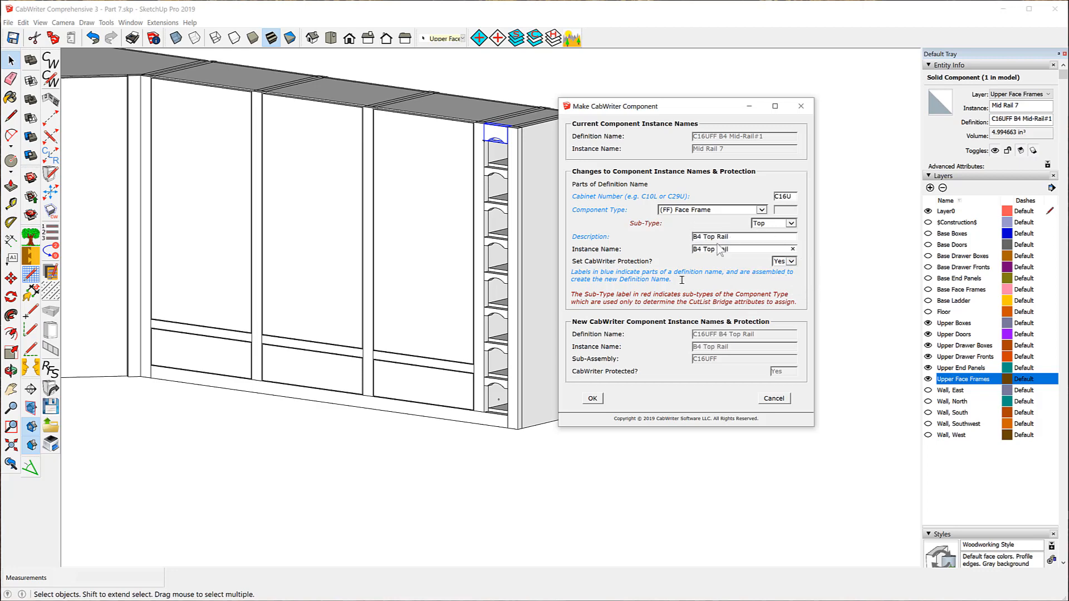
pyautogui.click(592, 399)
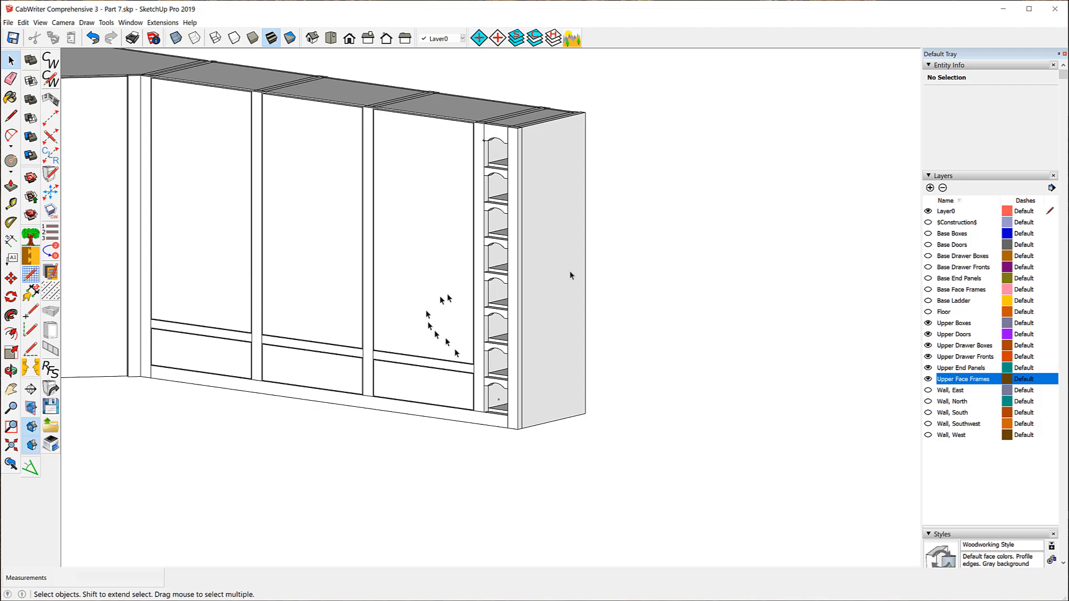
# - Unlock the Left End Connector at the inside corner of the upper cabinets, then clear the selection
pyautogui.scroll(-4, 764, 248)
pyautogui.scroll(3, 389, 118)
pyautogui.moveTo(388, 136)
pyautogui.mouseDown(button='middle')
pyautogui.moveTo(375, 132)
pyautogui.moveTo(361, 223)
pyautogui.moveTo(371, 239)
pyautogui.mouseUp(button='middle')
pyautogui.scroll(5, 364, 123)
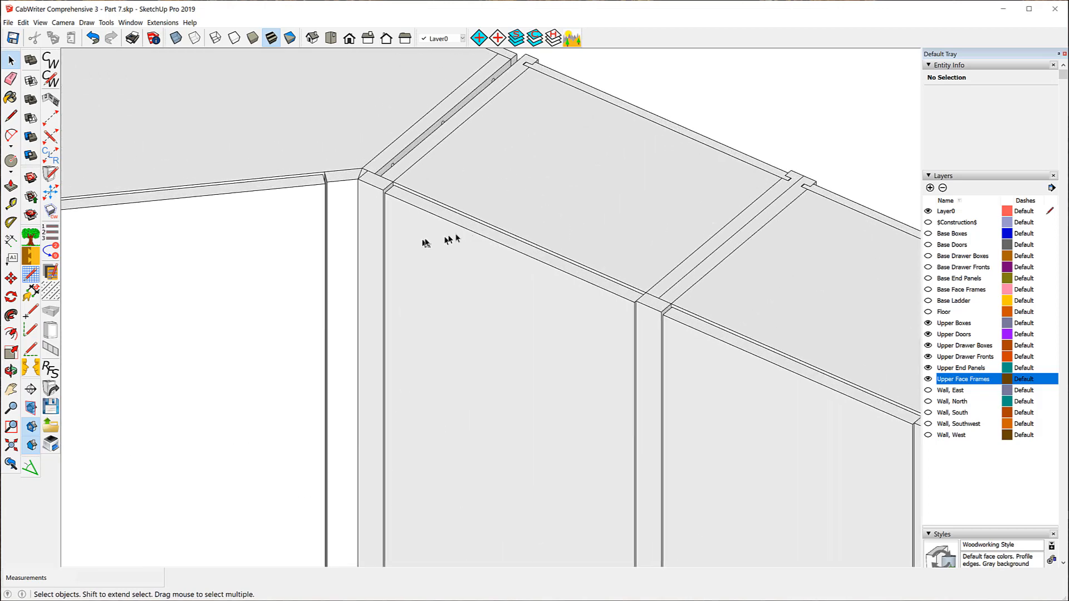
pyautogui.click(378, 185)
pyautogui.rightClick(378, 186)
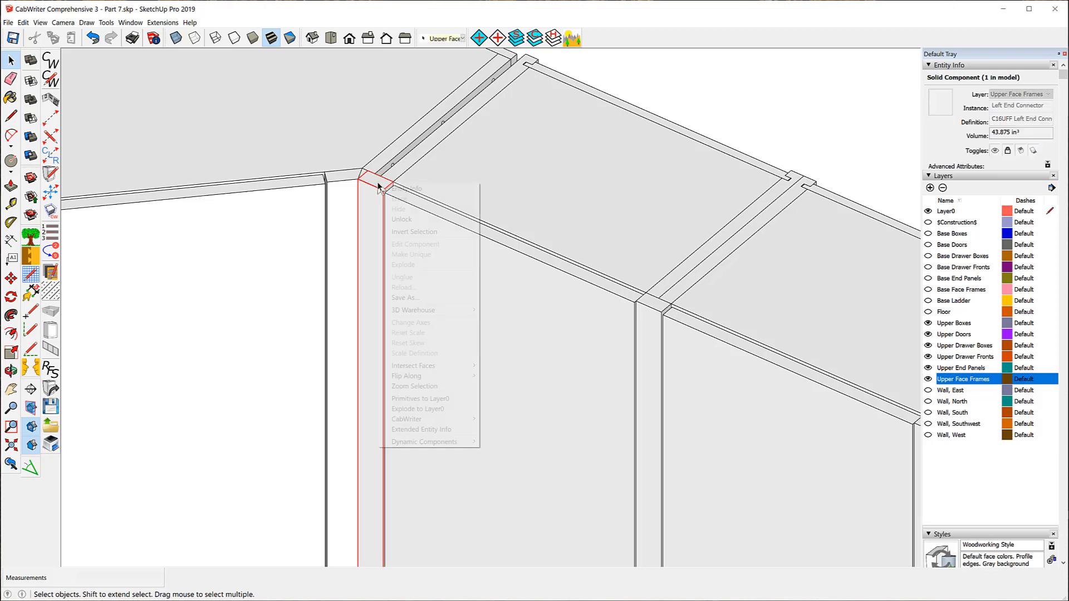
pyautogui.click(400, 219)
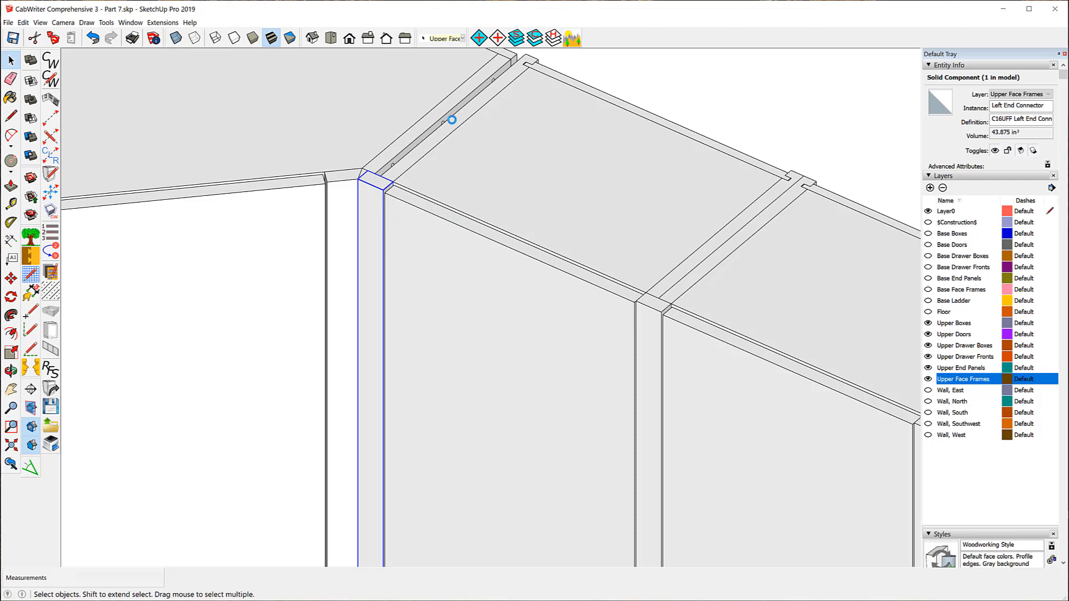
pyautogui.click(454, 120)
pyautogui.scroll(-4, 478, 134)
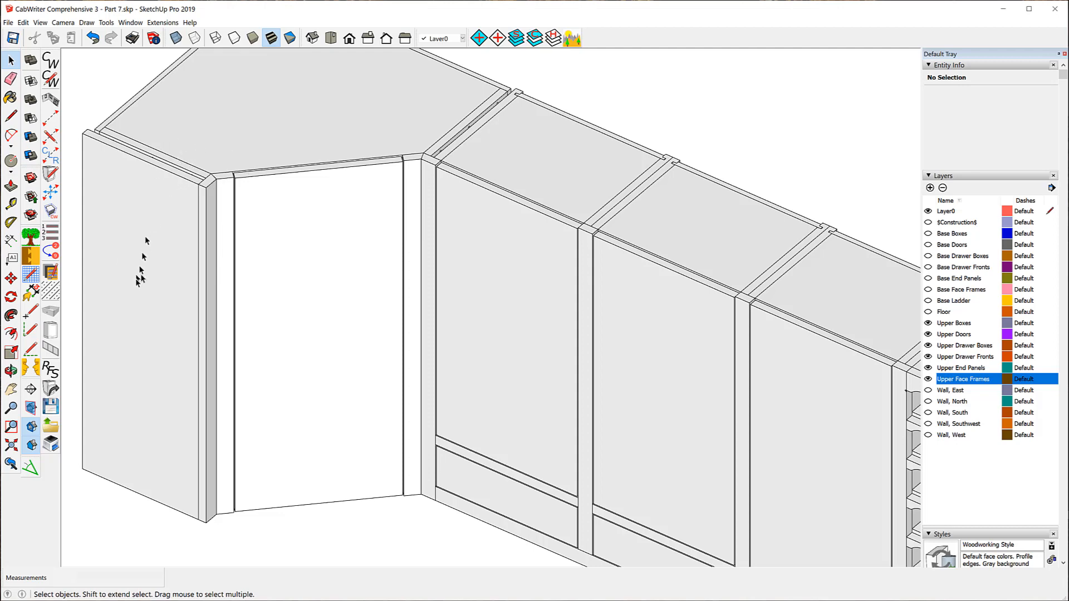
# - Make the Base Boxes, Base Doors, Base Drawer Boxes, Base Drawer Fronts, Base End Panels, Base Face Frames and Base Ladder layers visible
pyautogui.scroll(-5, 255, 145)
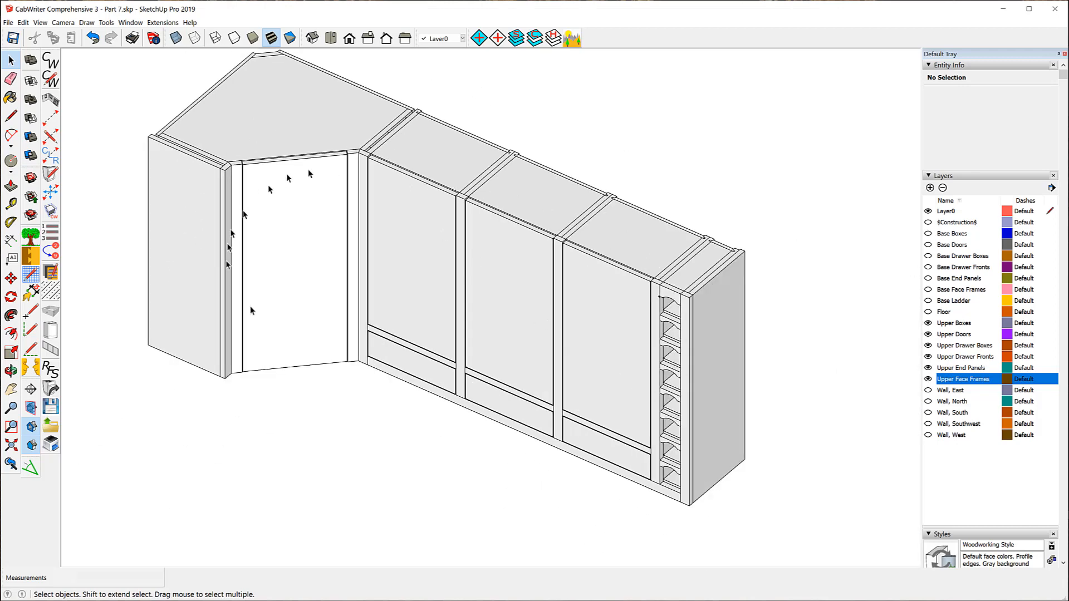
pyautogui.scroll(-4, 257, 242)
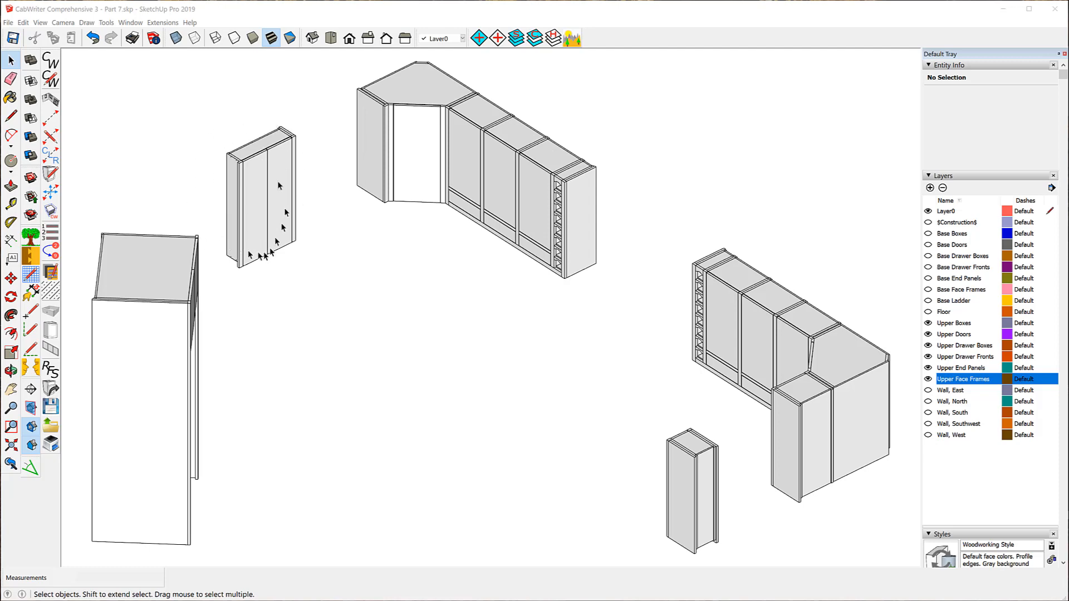
pyautogui.moveTo(250, 168); pyautogui.dragTo(262, 272, button='middle')
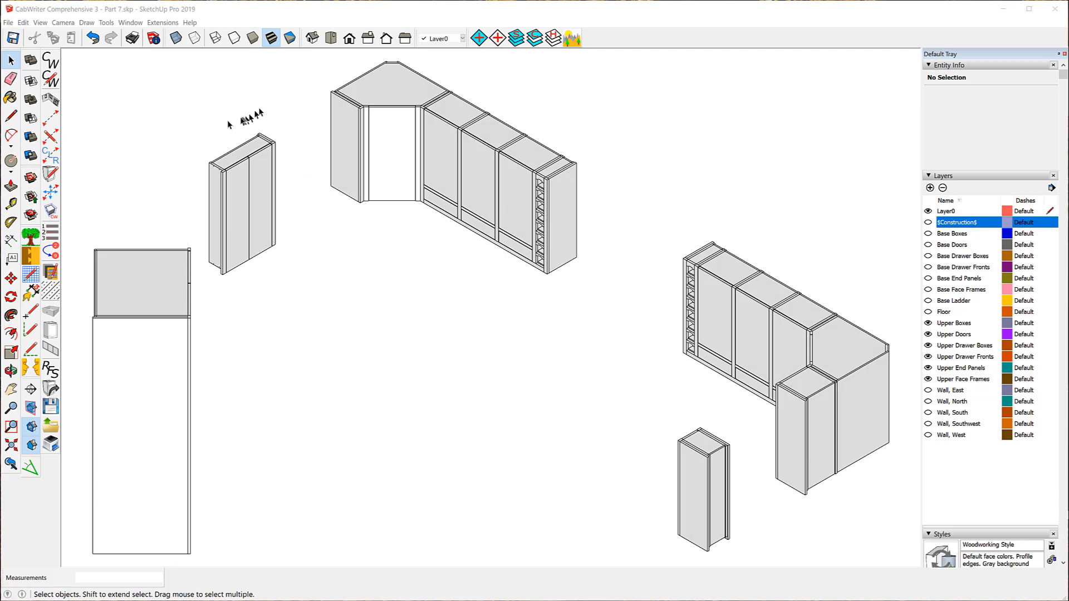
pyautogui.click(928, 233)
pyautogui.click(927, 245)
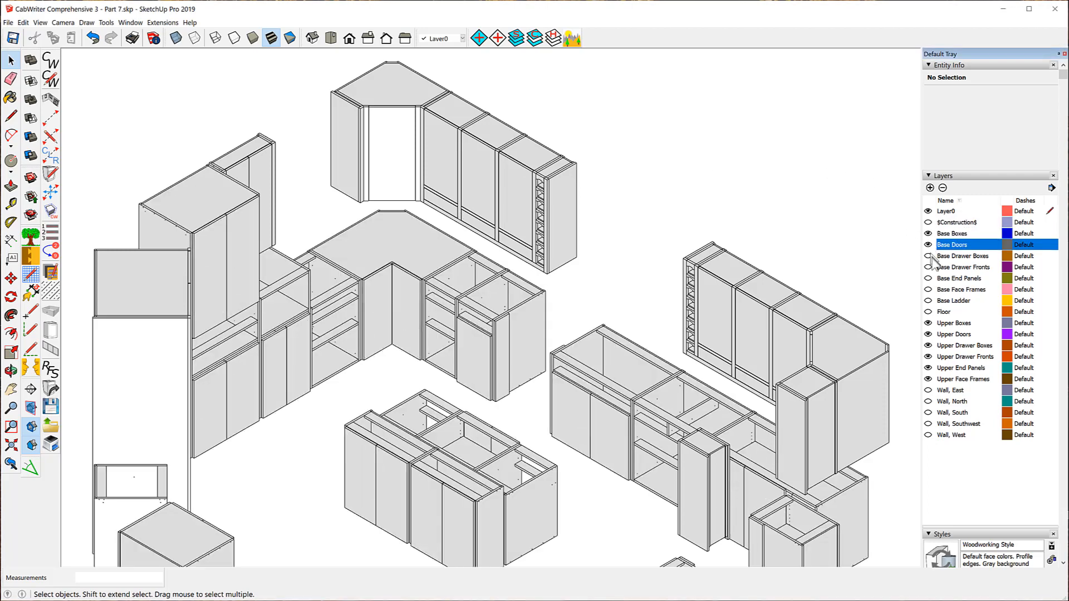
pyautogui.click(928, 255)
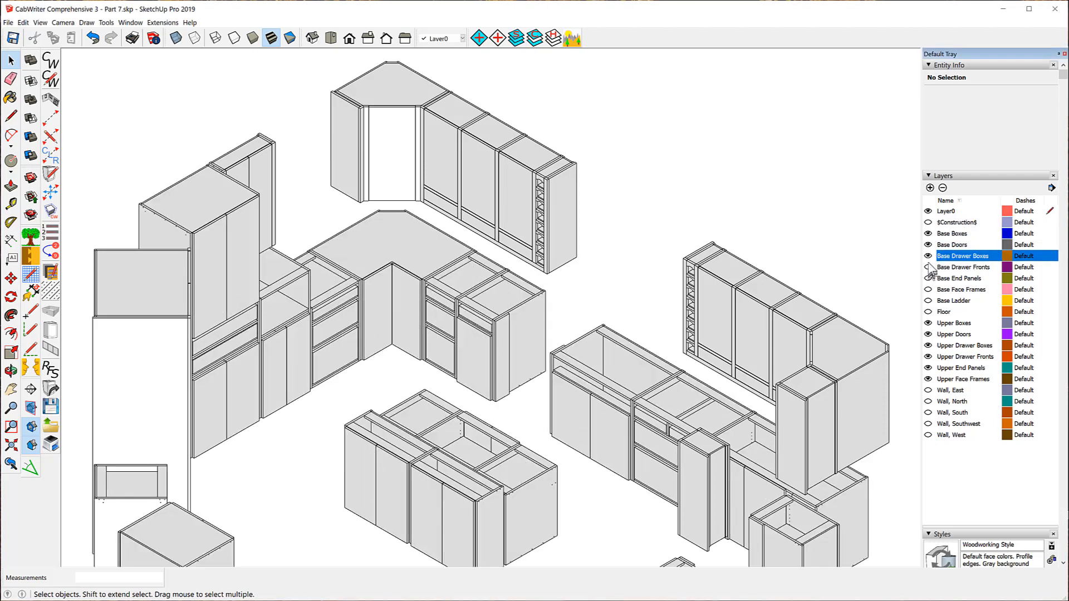
pyautogui.click(928, 267)
pyautogui.click(928, 278)
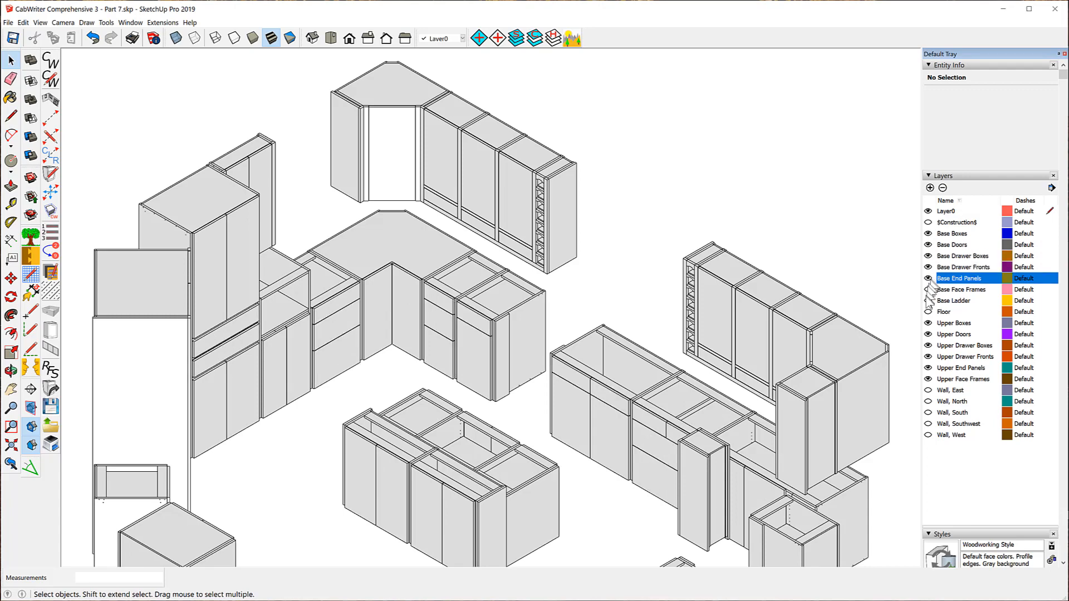
pyautogui.click(928, 288)
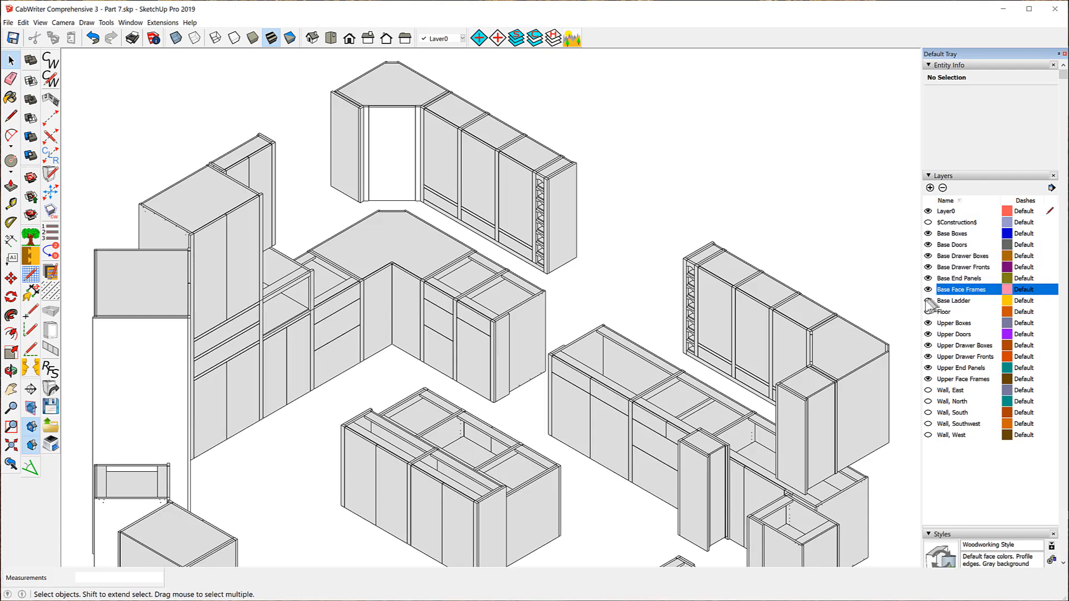
pyautogui.click(928, 301)
pyautogui.click(928, 301)
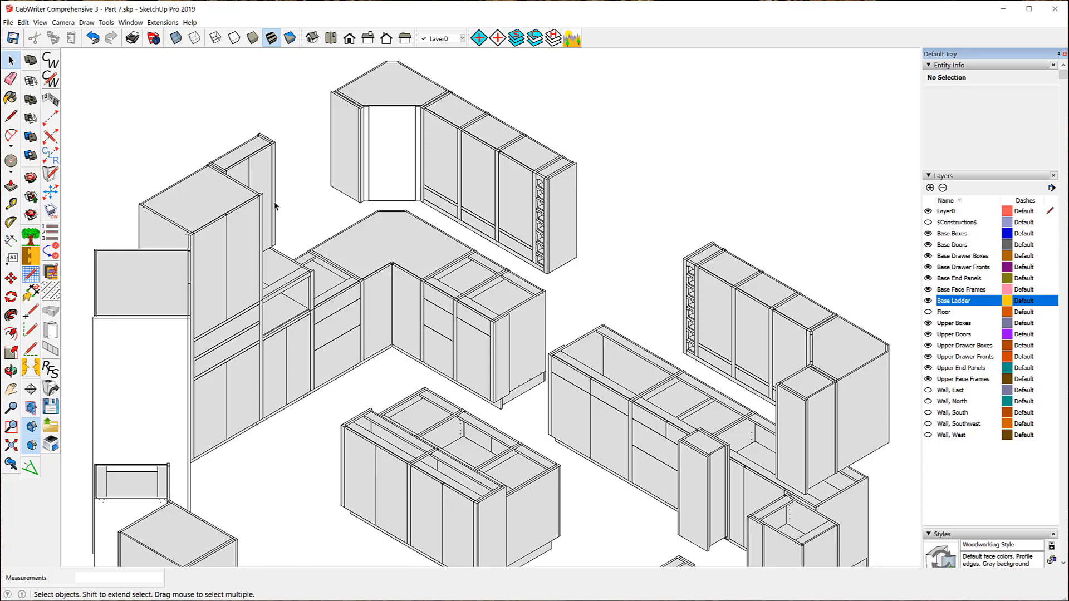
# - Create guides along the top front edges of the two tall cabinets meeting at the open corner, and turn on guide display
pyautogui.moveTo(305, 205); pyautogui.dragTo(108, 172, button='middle')
pyautogui.scroll(3, 509, 102)
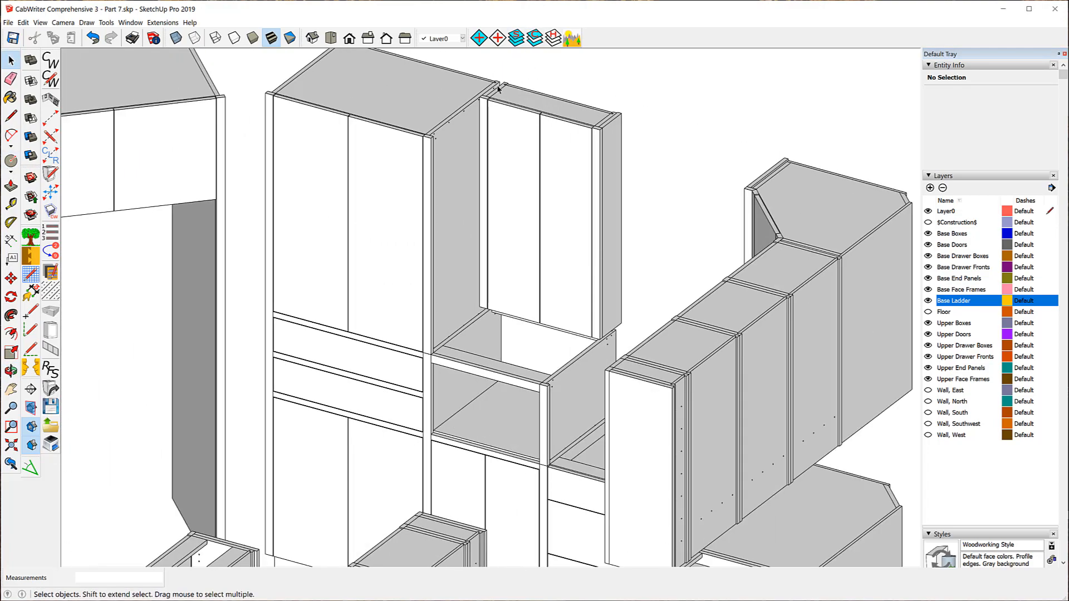
pyautogui.scroll(2, 501, 84)
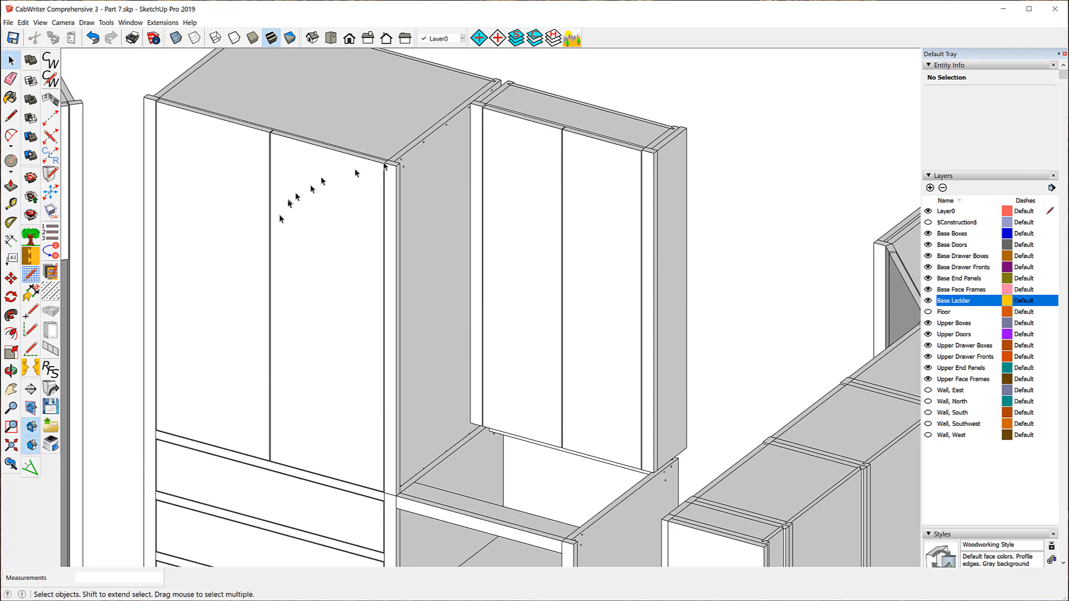
pyautogui.moveTo(444, 218); pyautogui.dragTo(619, 216, button='middle')
pyautogui.scroll(-4, 667, 185)
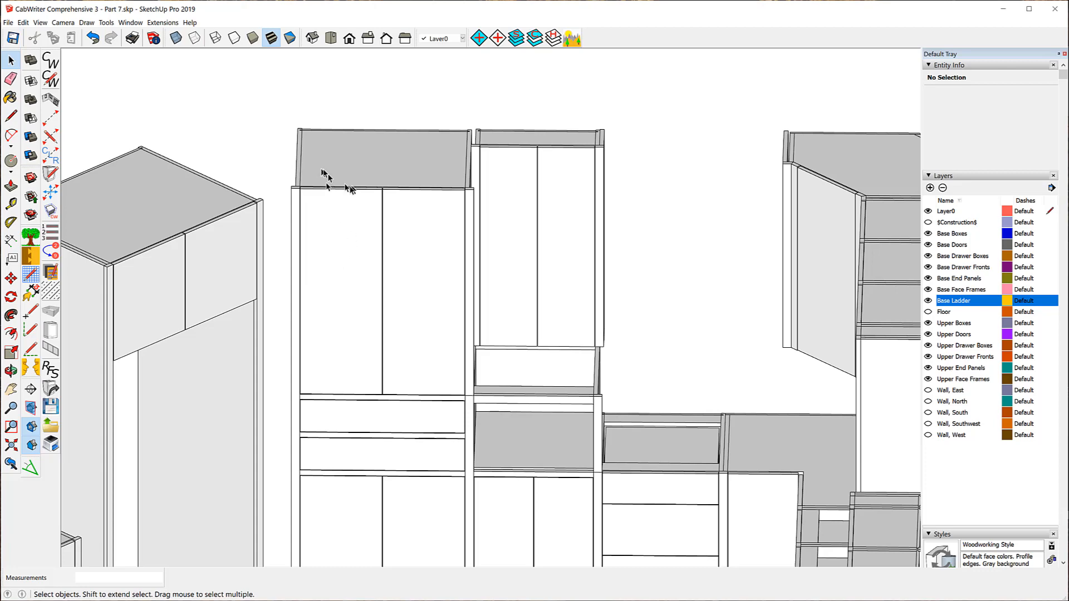
pyautogui.scroll(3, 241, 181)
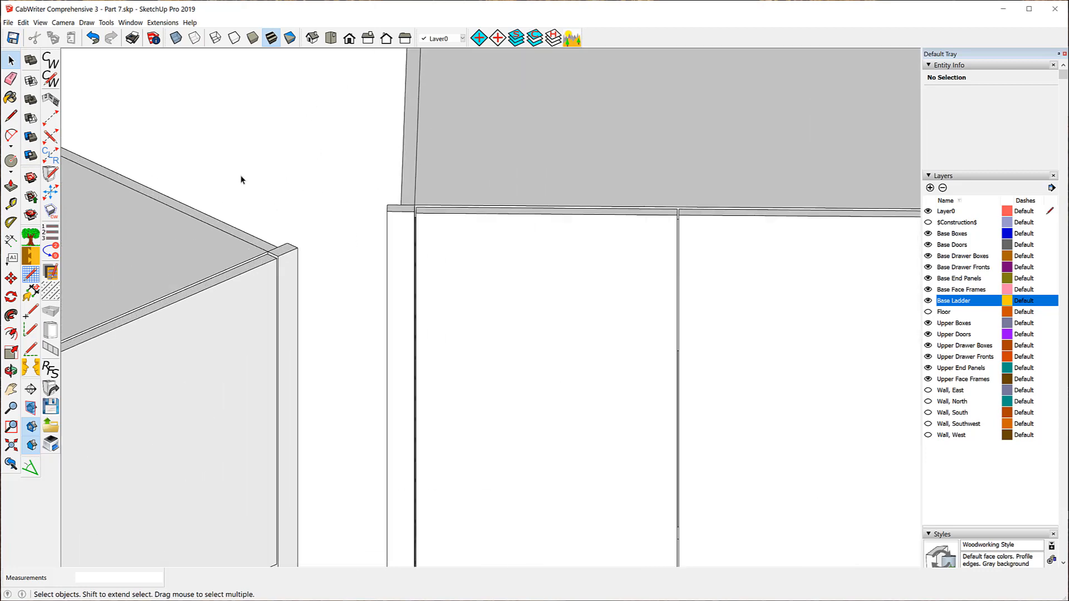
pyautogui.scroll(2, 241, 178)
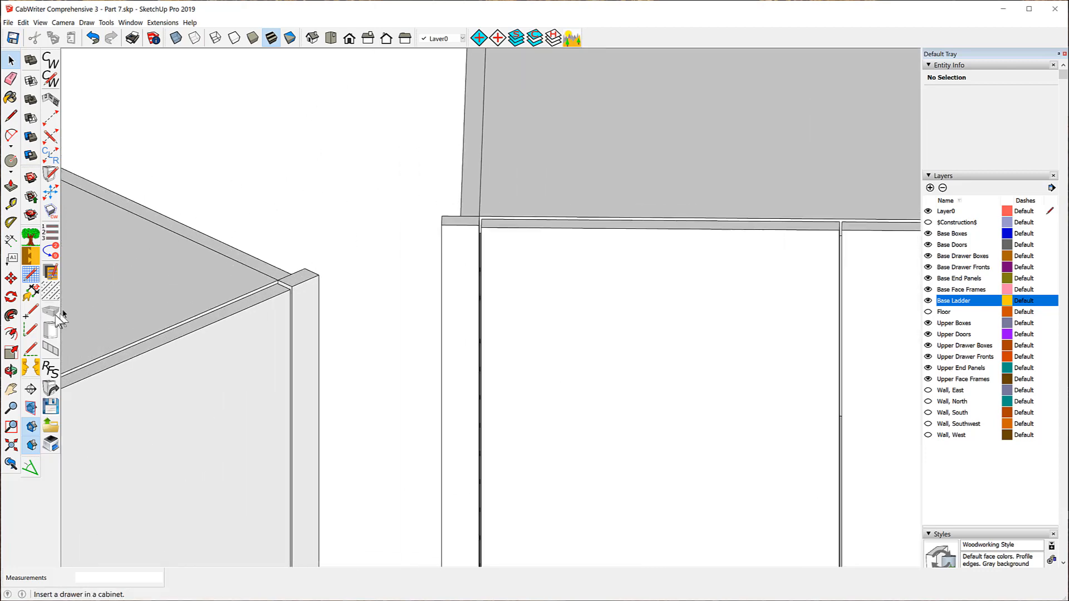
pyautogui.click(11, 203)
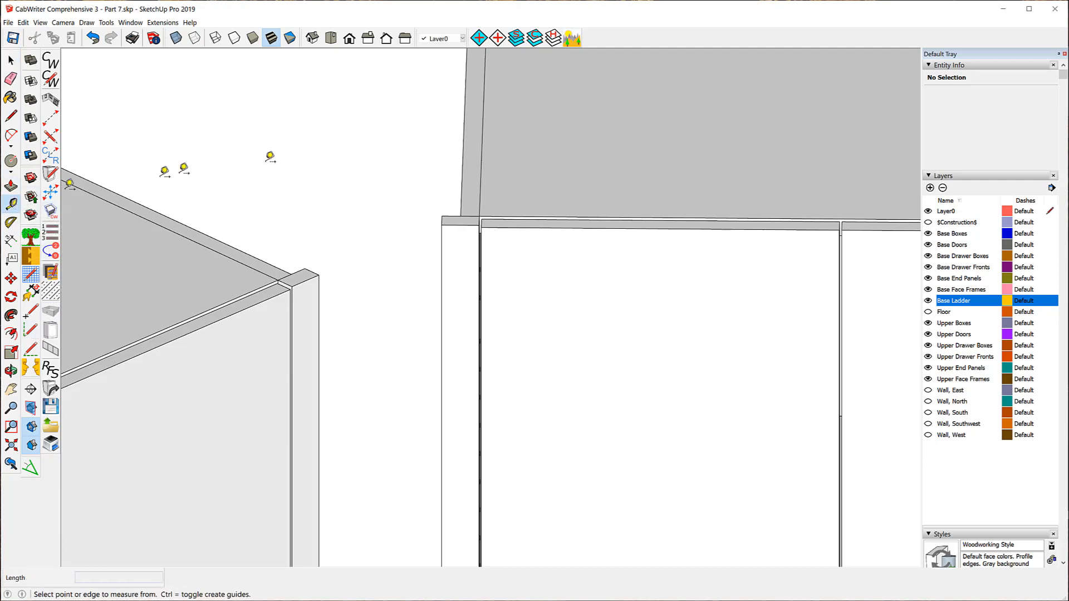
pyautogui.click(467, 217)
pyautogui.click(472, 223)
pyautogui.click(461, 224)
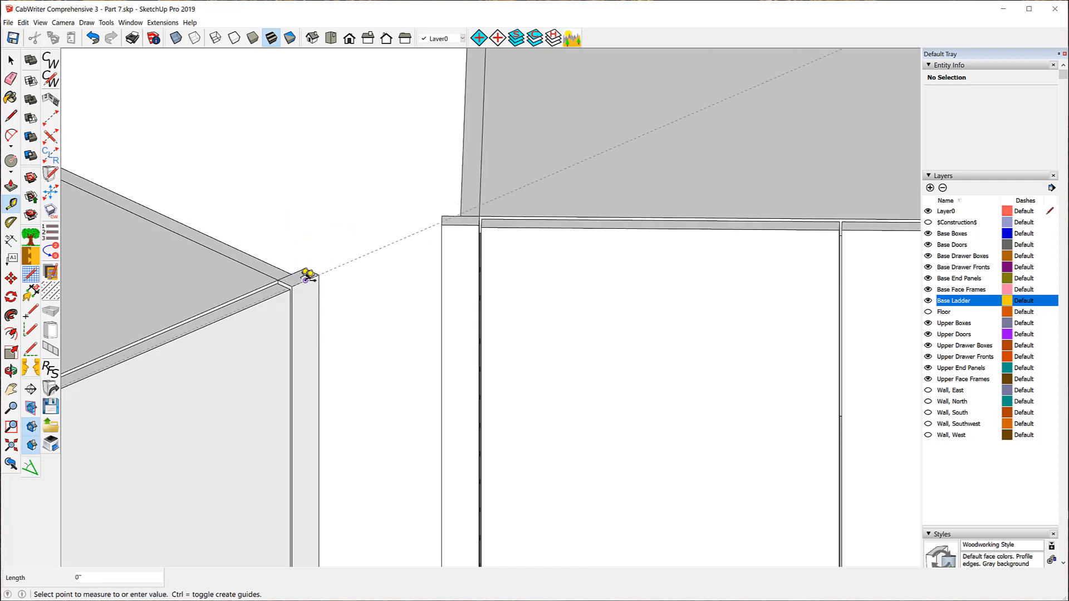
pyautogui.click(310, 273)
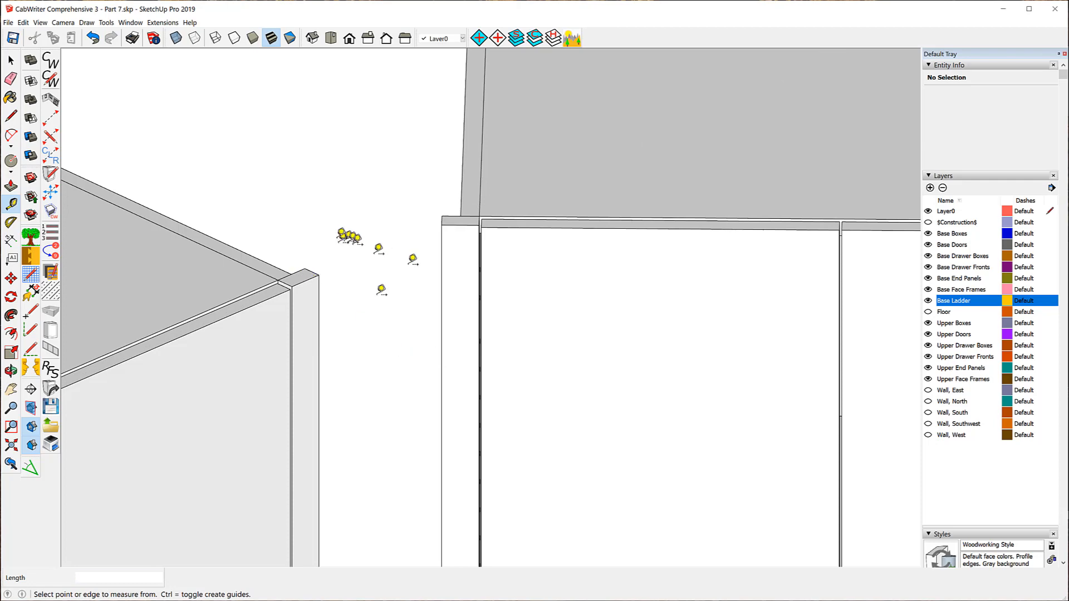
pyautogui.click(40, 23)
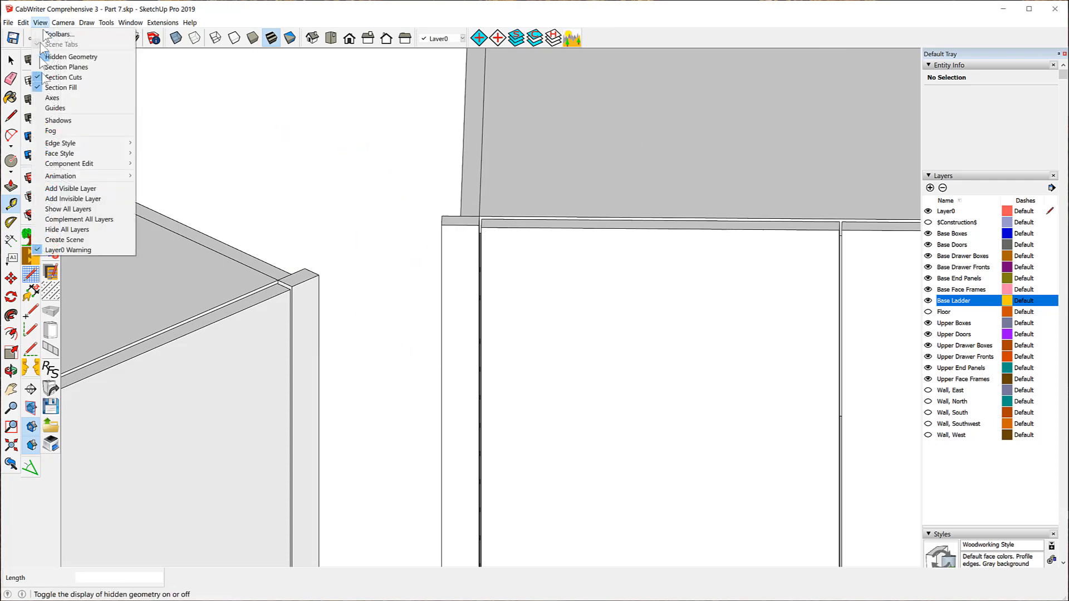
pyautogui.click(55, 108)
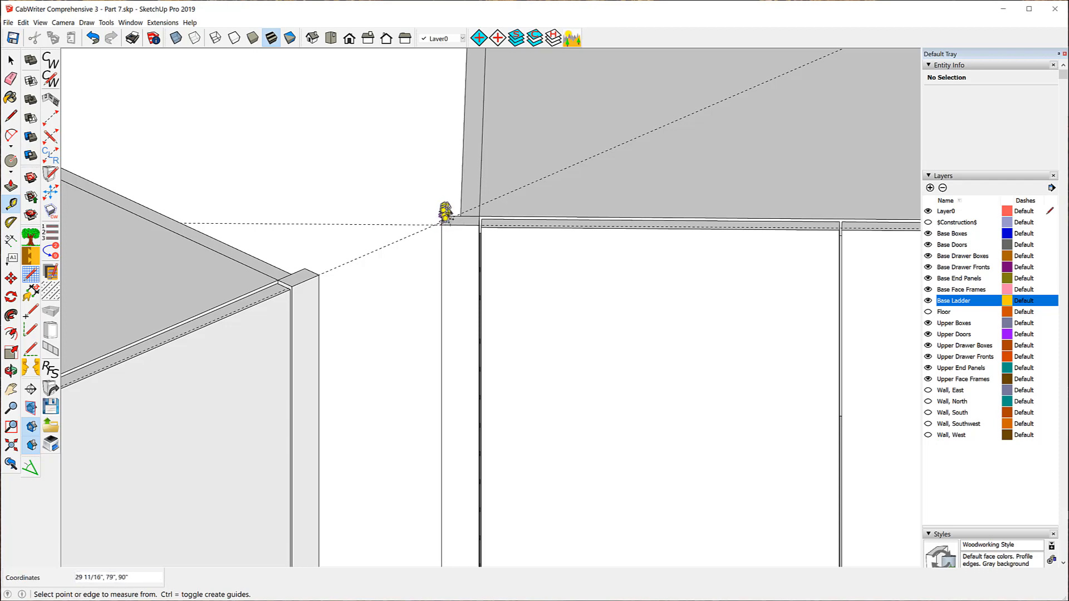
# - Examine from above, from a low angle and from a distance how the two top guides cross between the tall cabinets
pyautogui.scroll(4, 446, 211)
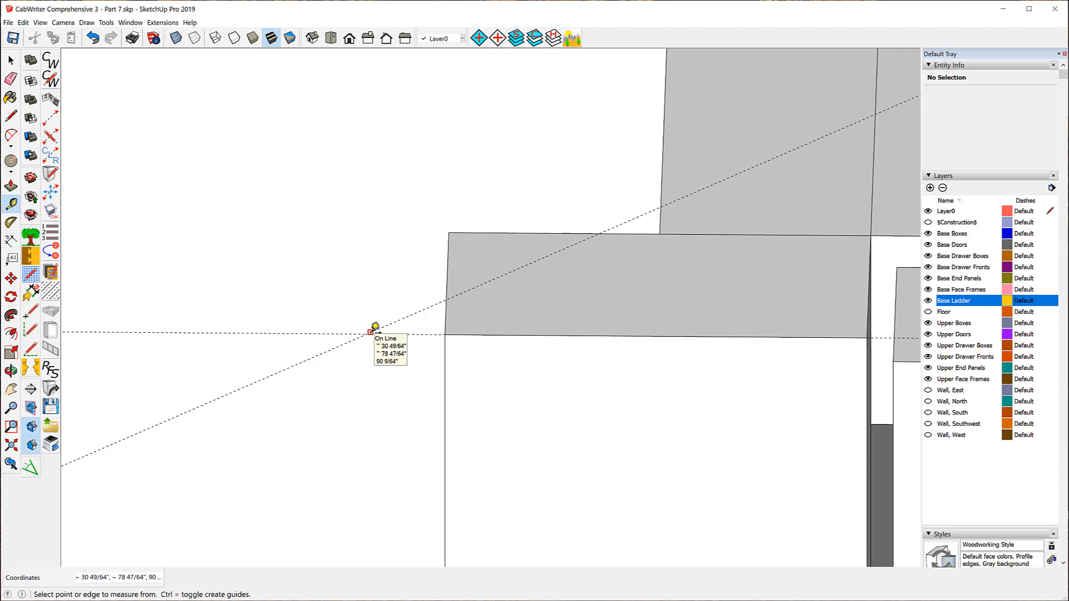
pyautogui.press('o')
pyautogui.moveTo(424, 263); pyautogui.dragTo(299, 164)
pyautogui.press('t')
pyautogui.scroll(-2, 675, 227)
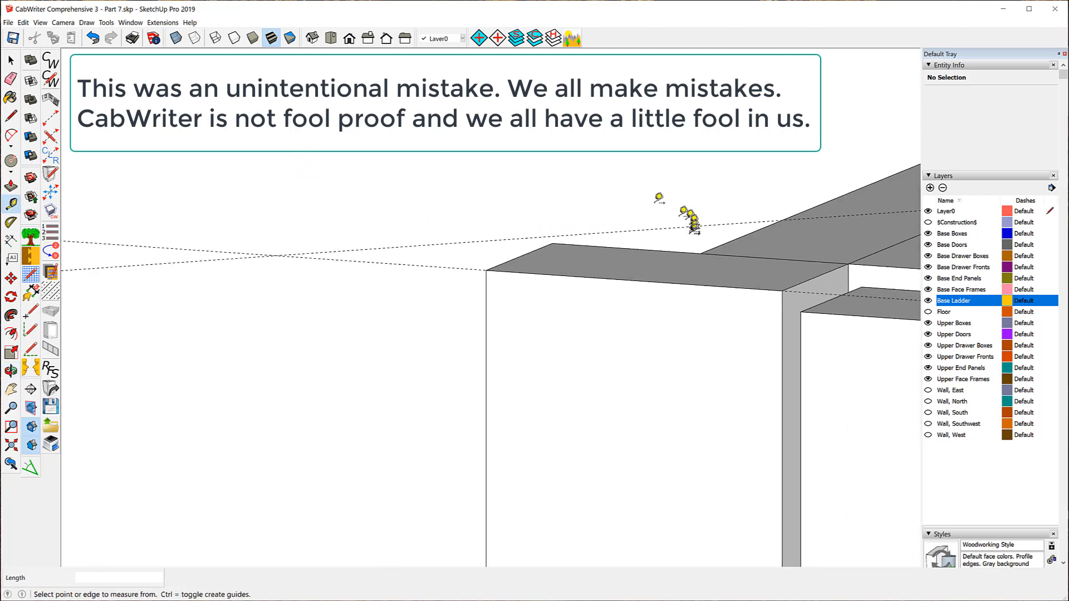
pyautogui.scroll(-3, 610, 167)
pyautogui.scroll(-4, 614, 165)
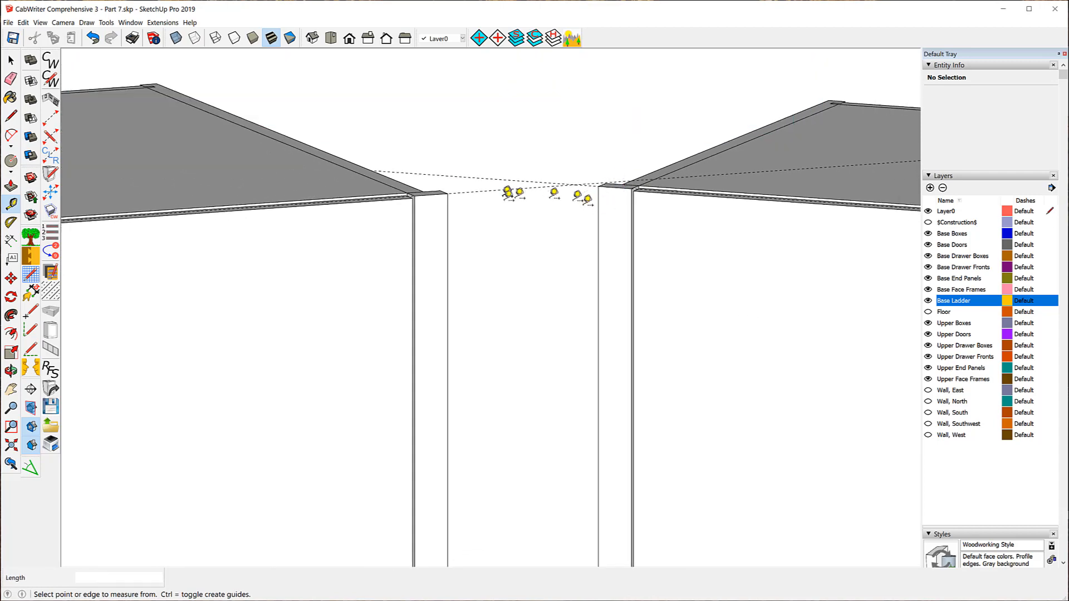
pyautogui.moveTo(505, 227); pyautogui.dragTo(439, 309, button='middle')
pyautogui.scroll(-6, 501, 176)
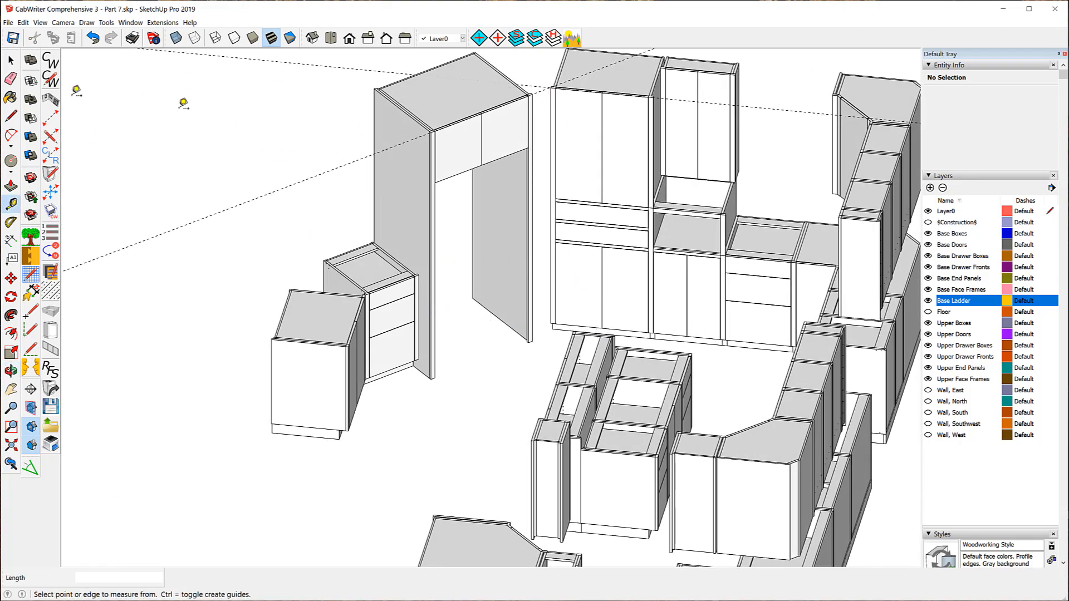
# - Make the $Construction$ layer visible and measure vertically from the floor to the top guide between the two tall cabinets
pyautogui.click(927, 222)
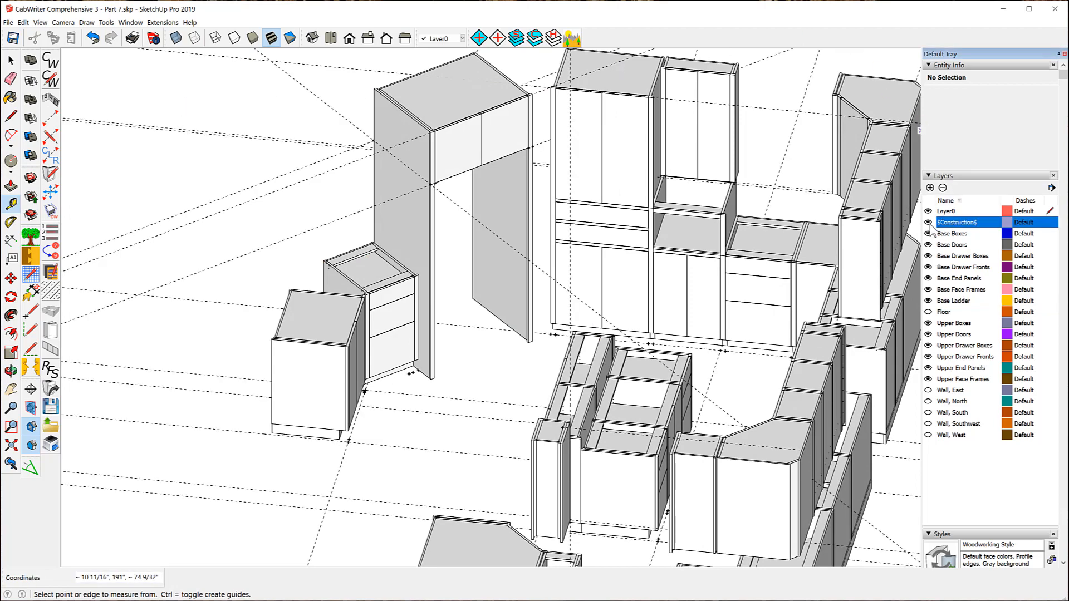
pyautogui.click(531, 341)
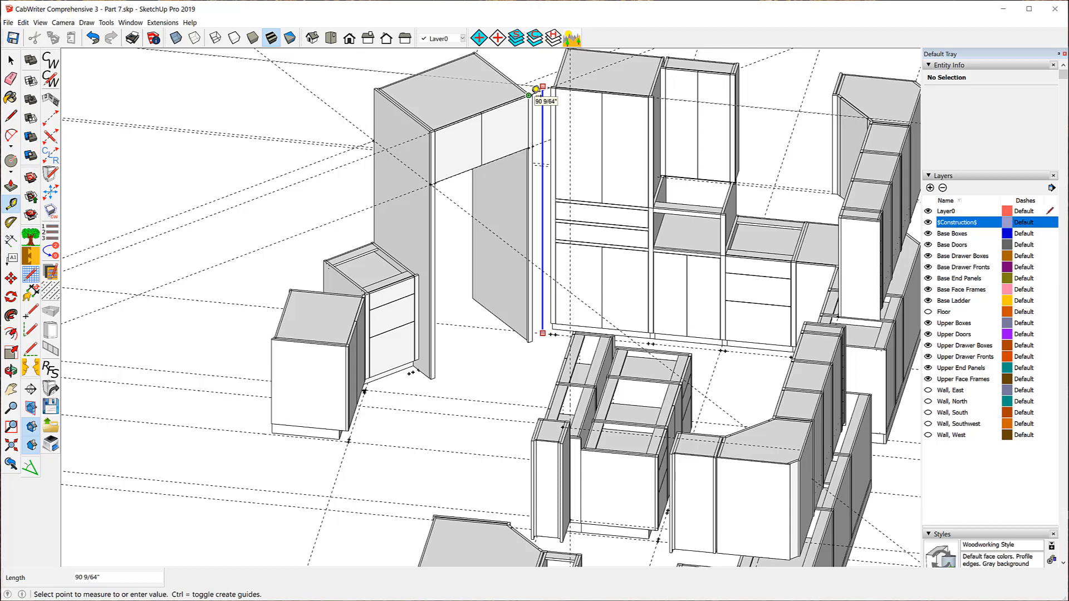
pyautogui.rightClick(532, 98)
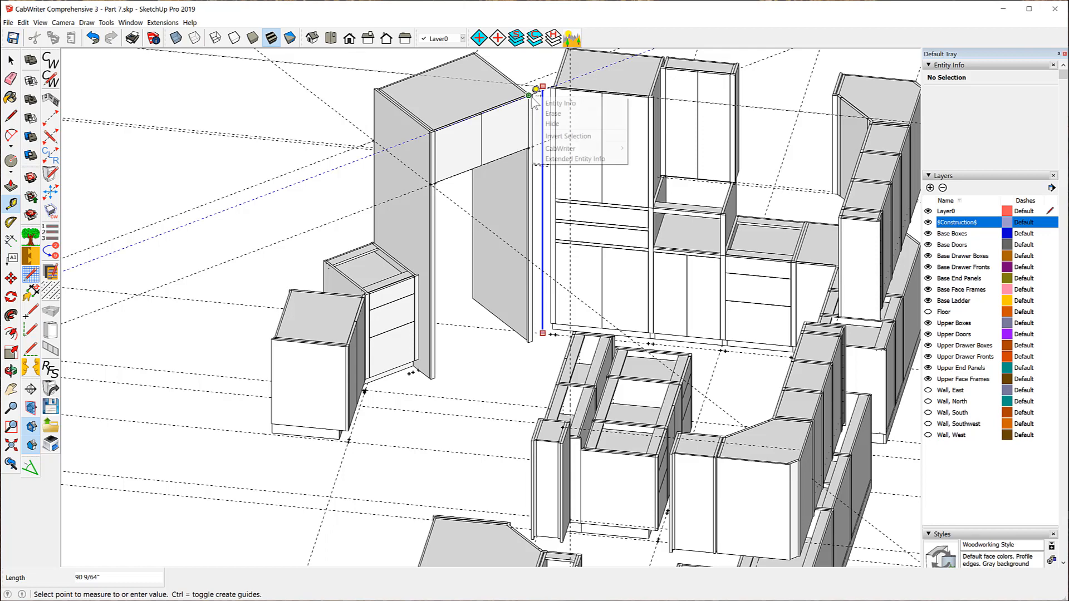
pyautogui.press('Escape')
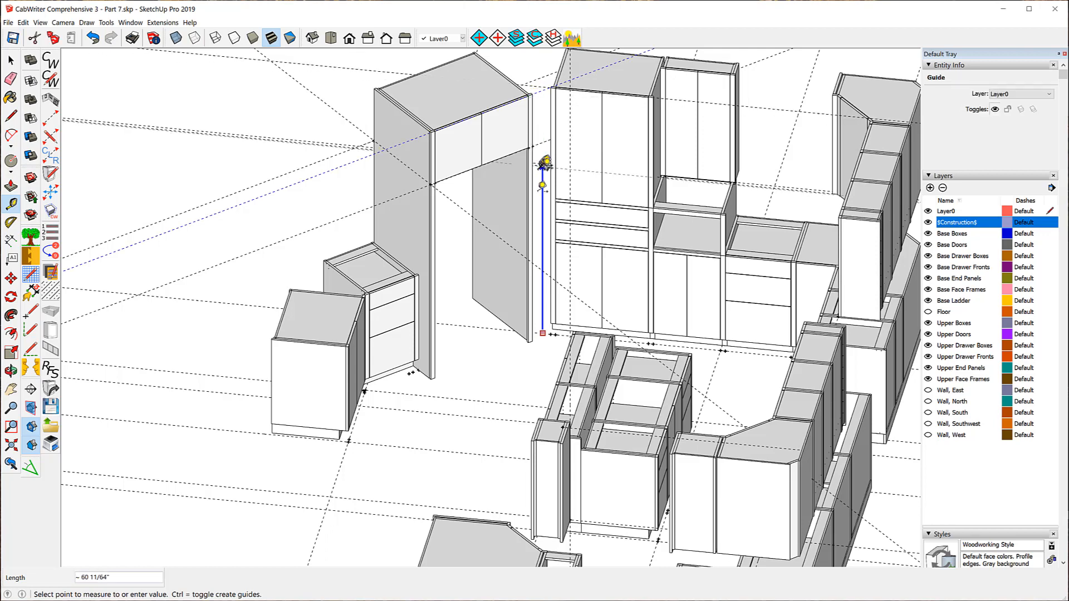
pyautogui.press('Escape')
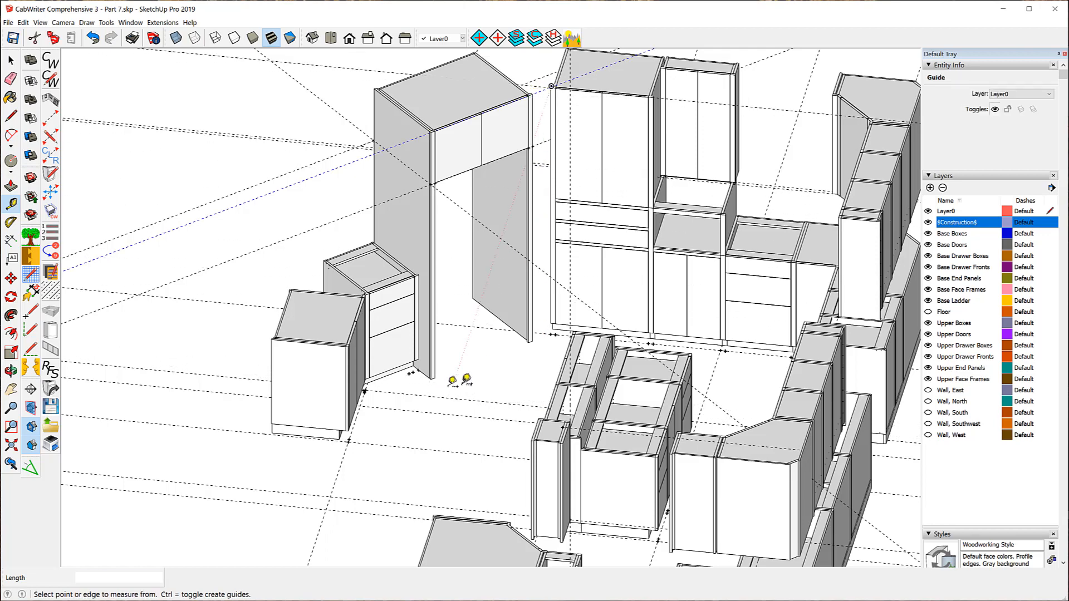
# - Measure the tall open cabinet's height vertically from the bottom of its front end stile to the top front guide
pyautogui.scroll(5, 457, 382)
pyautogui.scroll(3, 457, 382)
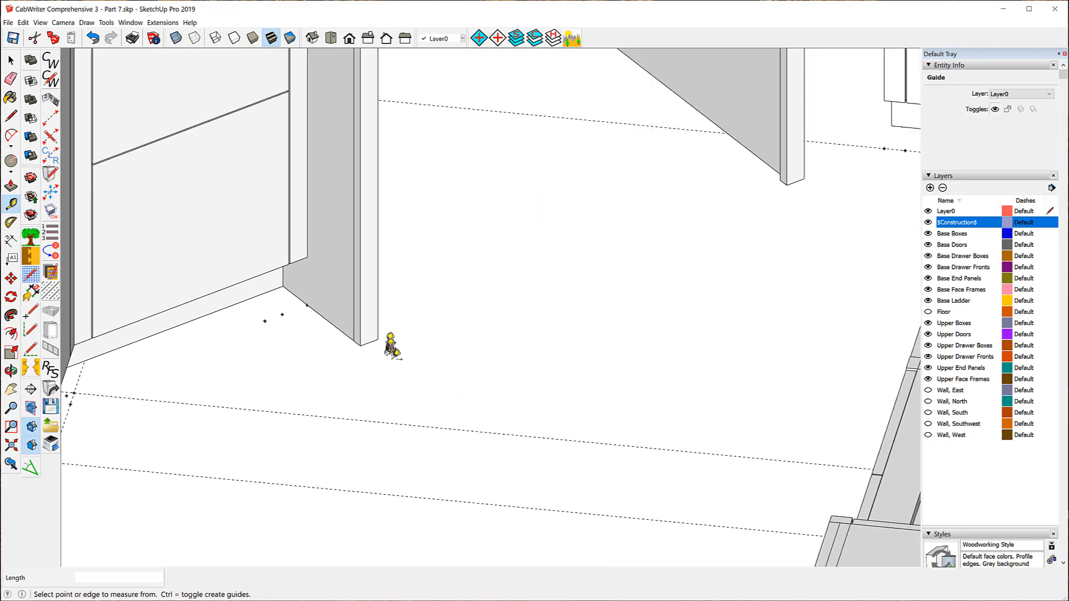
pyautogui.click(372, 338)
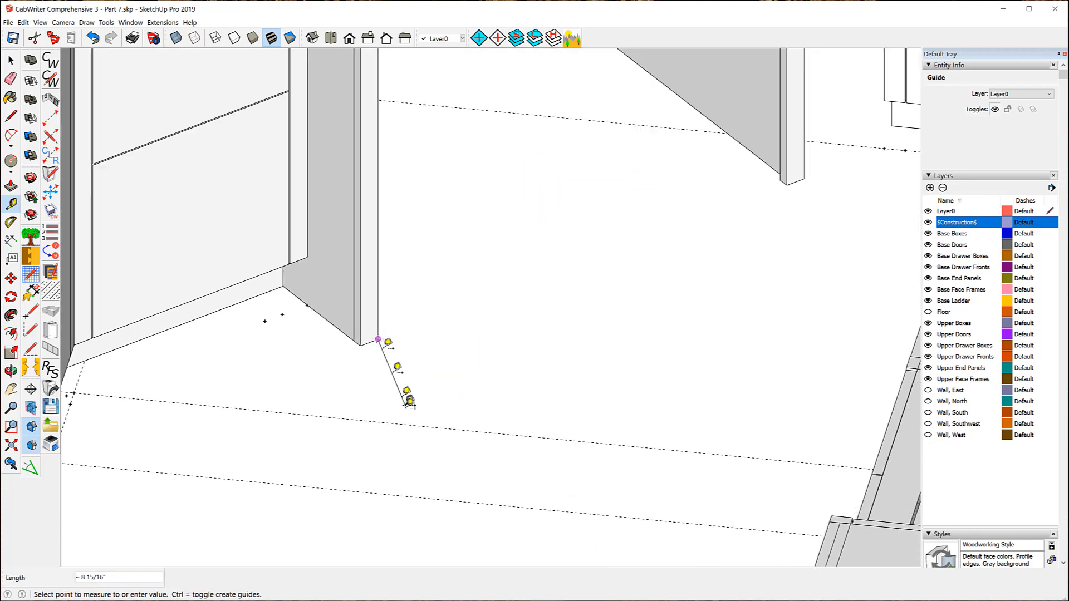
pyautogui.scroll(-3, 409, 406)
pyautogui.press('Escape')
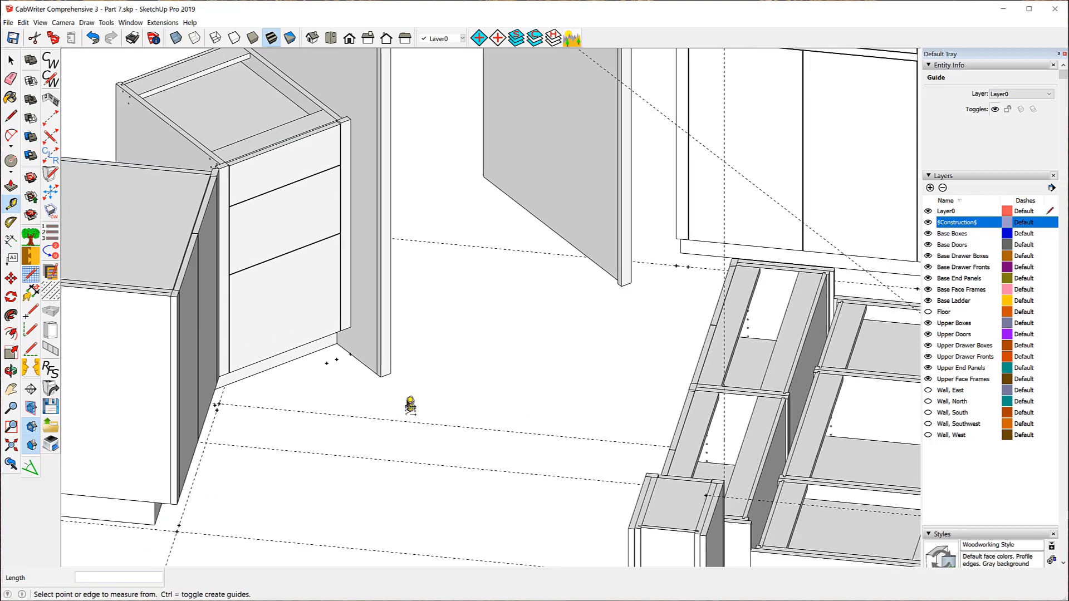
pyautogui.scroll(3, 393, 373)
pyautogui.click(380, 368)
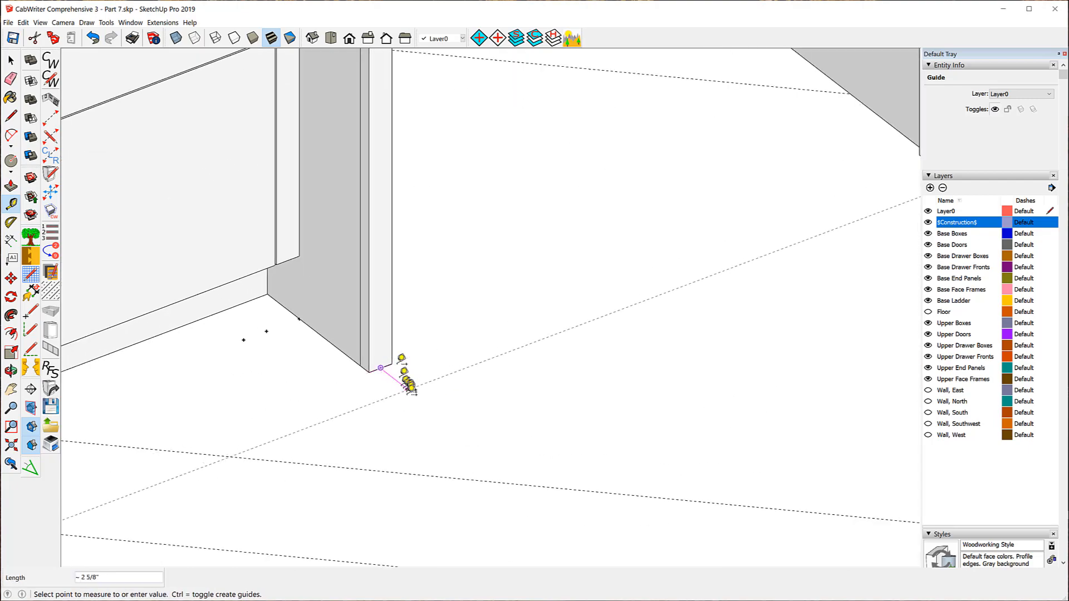
pyautogui.scroll(-6, 412, 390)
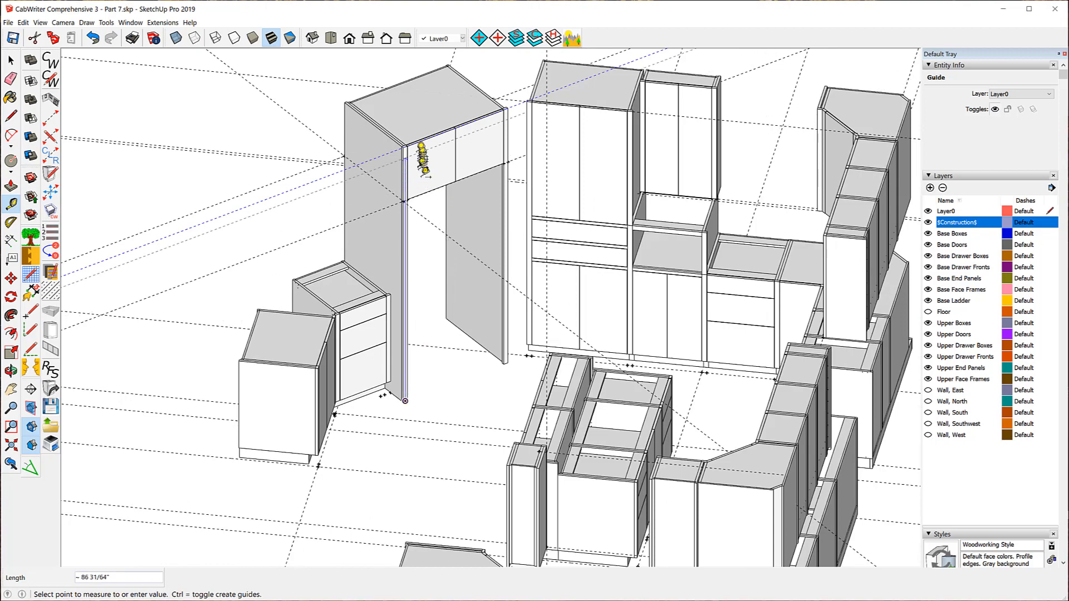
pyautogui.scroll(5, 423, 150)
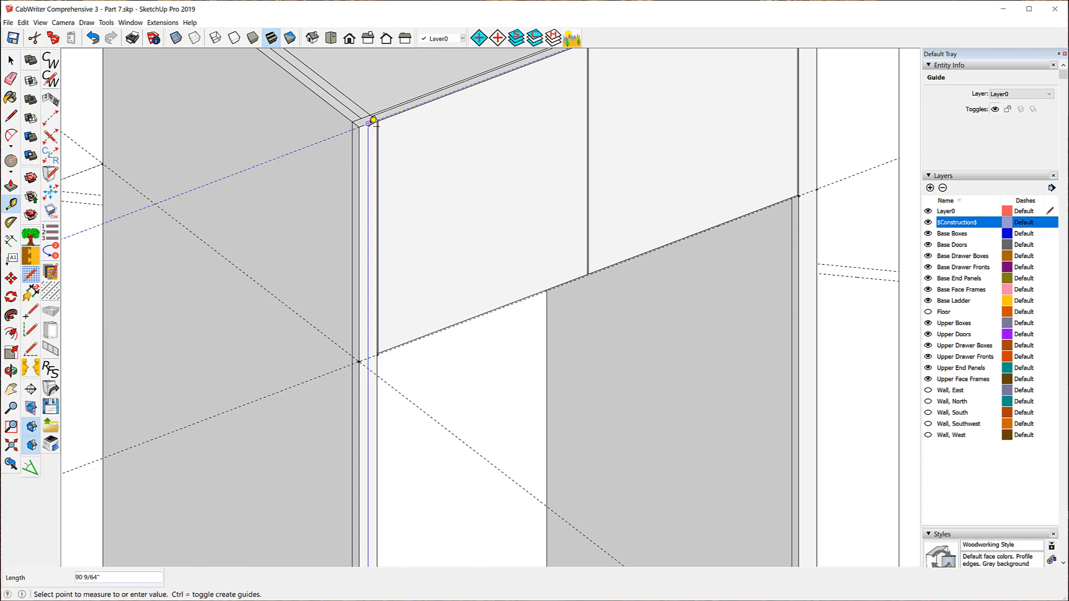
pyautogui.click(373, 120)
pyautogui.scroll(-4, 382, 214)
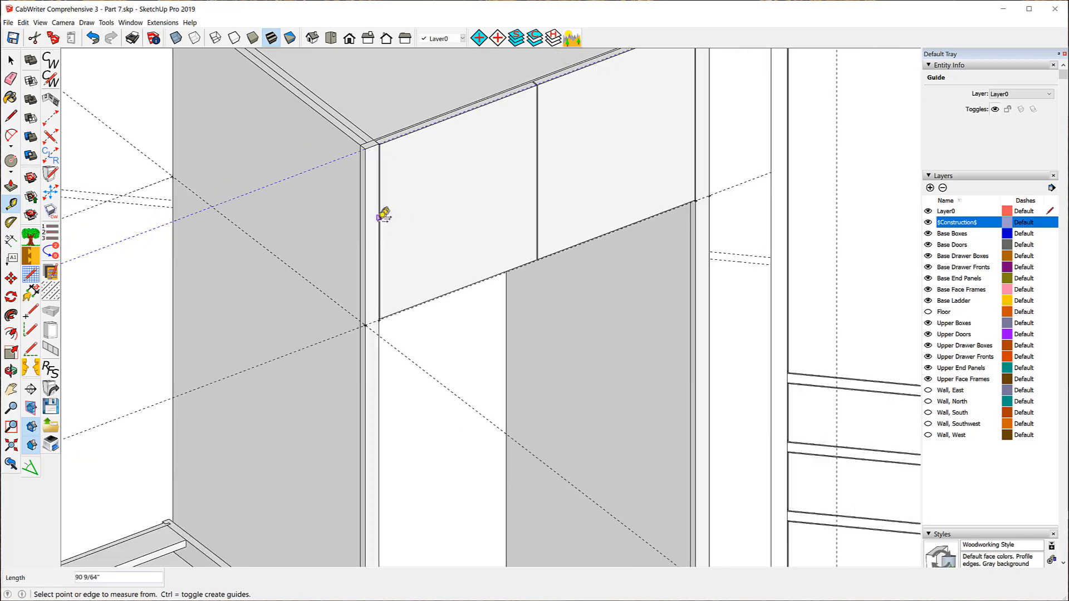
pyautogui.scroll(-2, 381, 215)
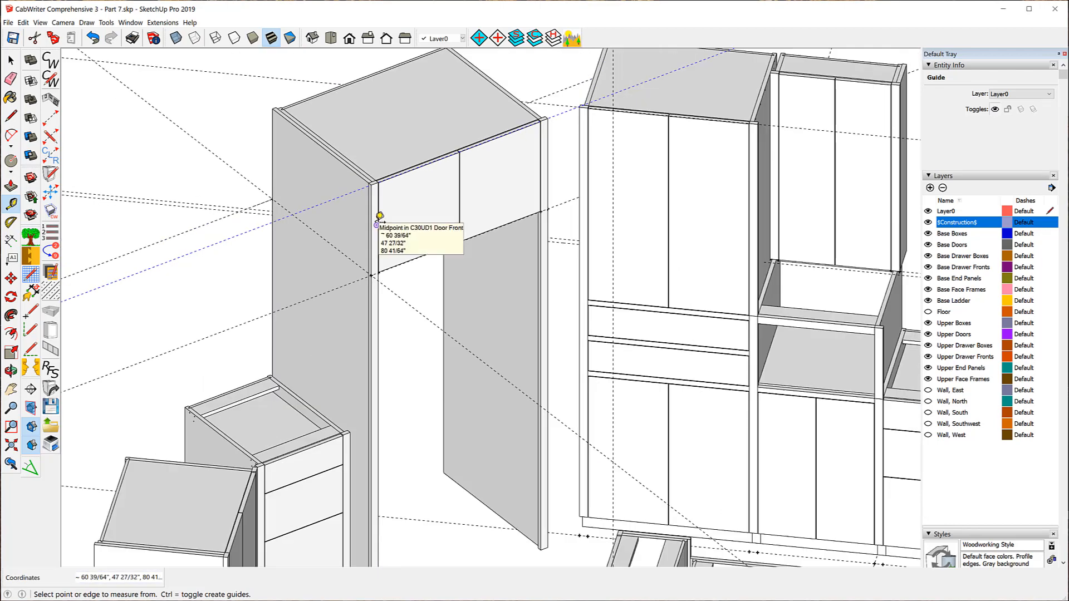
# - Create a guide parallel to the tall cabinet's bottom front edge, offset upward to just below the existing guide under the doors
pyautogui.scroll(-3, 380, 216)
pyautogui.scroll(5, 390, 460)
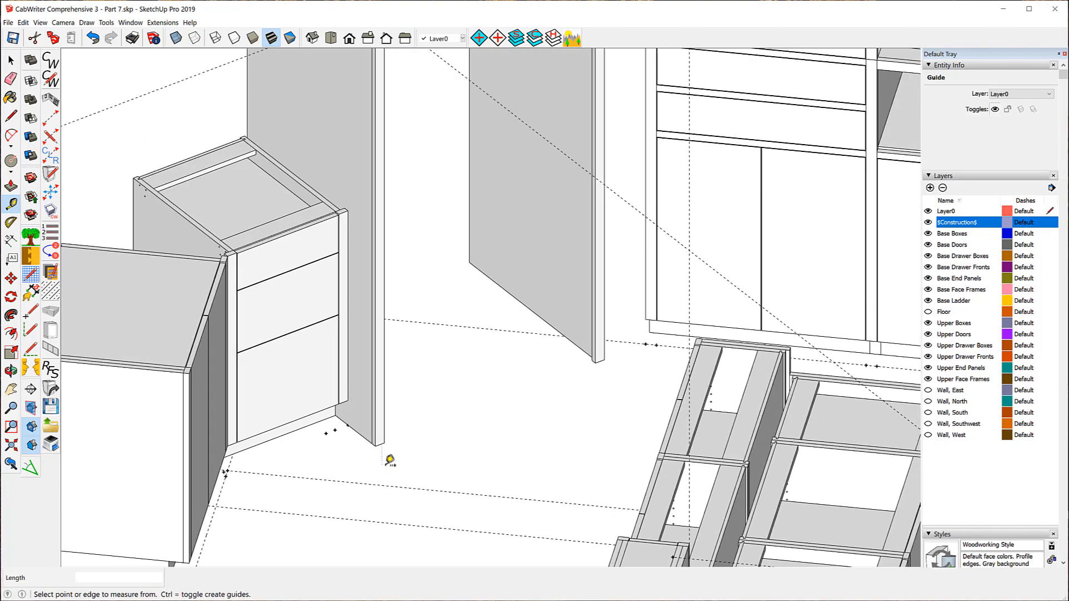
pyautogui.scroll(3, 390, 460)
pyautogui.click(375, 426)
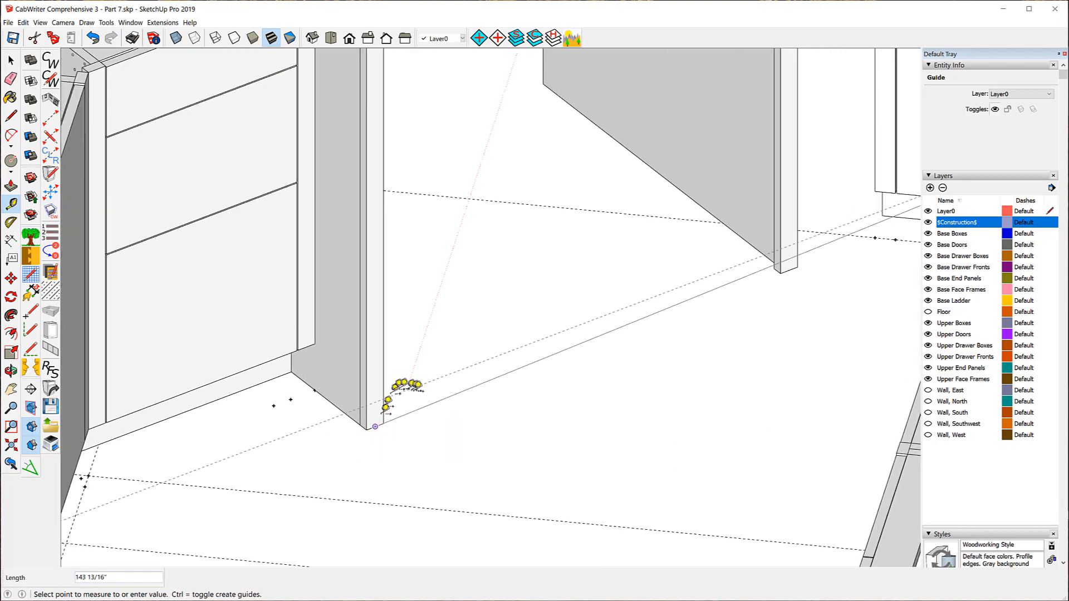
pyautogui.scroll(-4, 437, 422)
pyautogui.scroll(5, 399, 64)
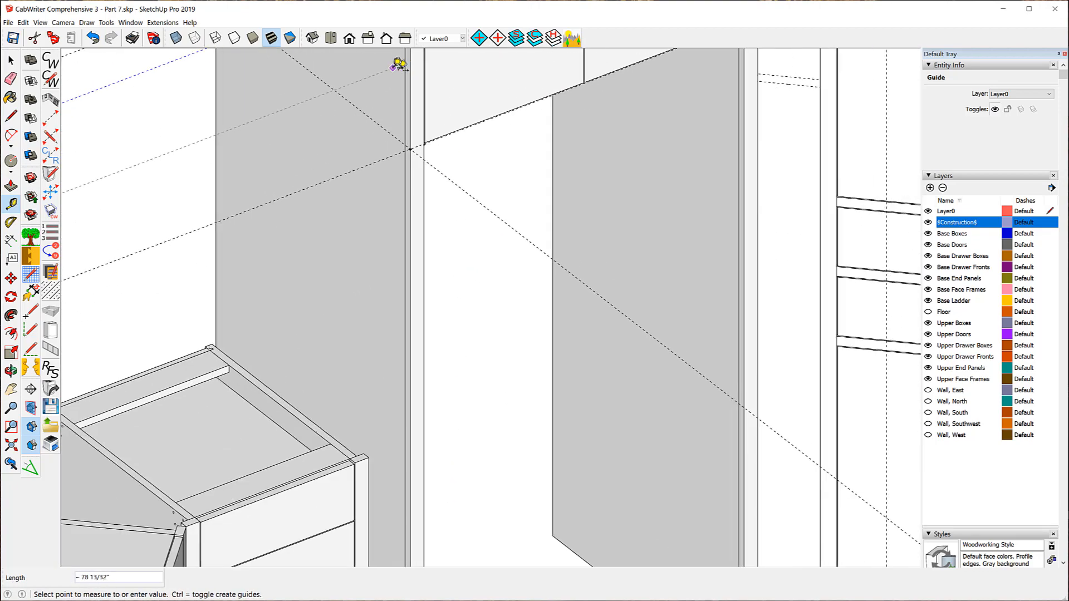
pyautogui.scroll(3, 399, 67)
pyautogui.scroll(2, 468, 162)
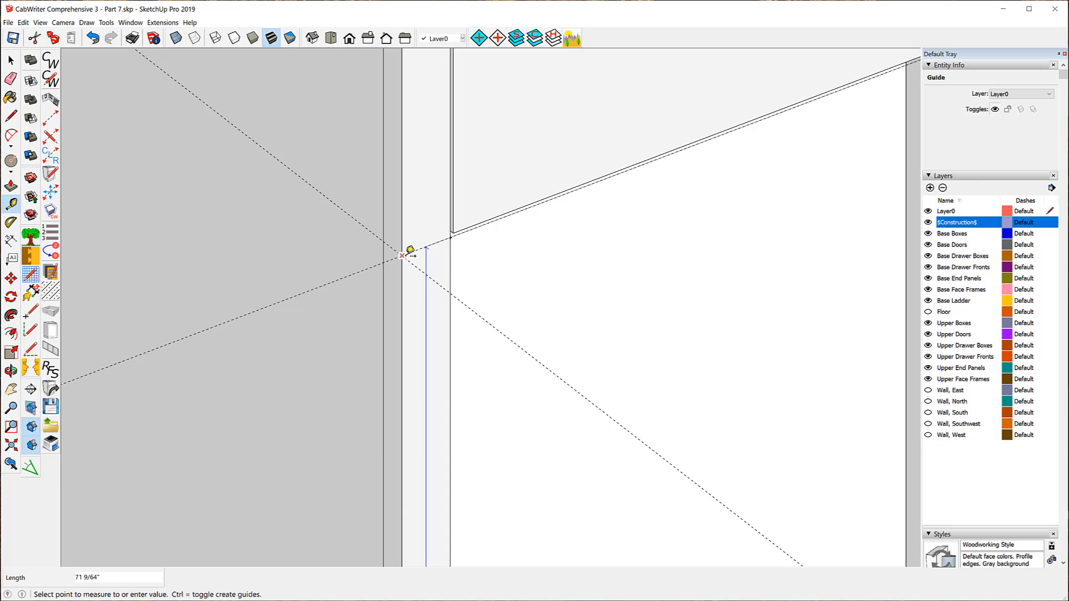
pyautogui.write('76.049805 in²')
pyautogui.press('Return')
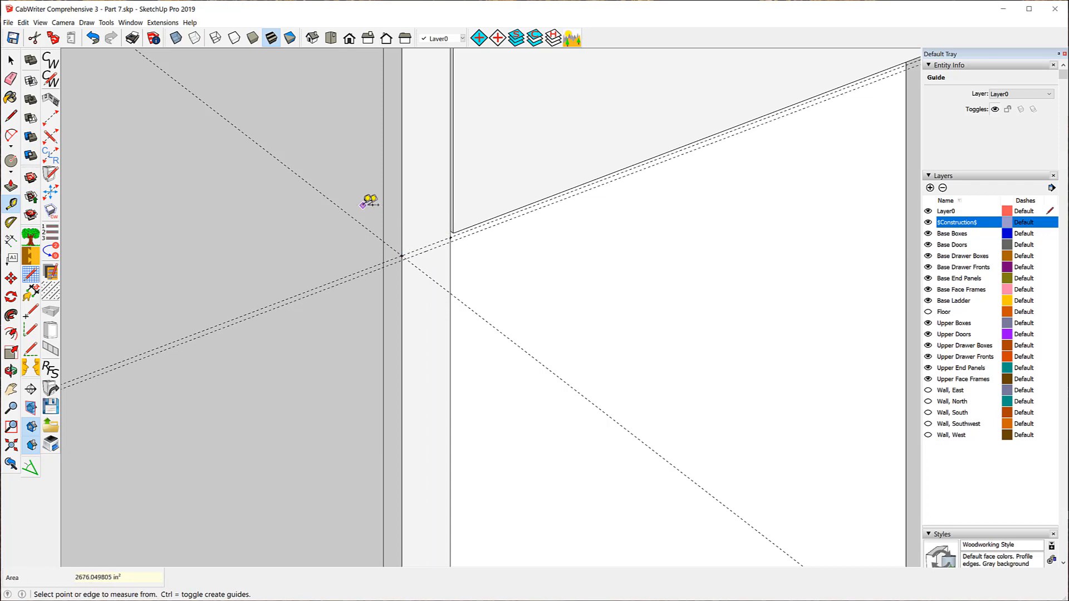
# - Place construction points where the new lower guide crosses the edges of the tall cabinet's front stiles
pyautogui.click(16, 205)
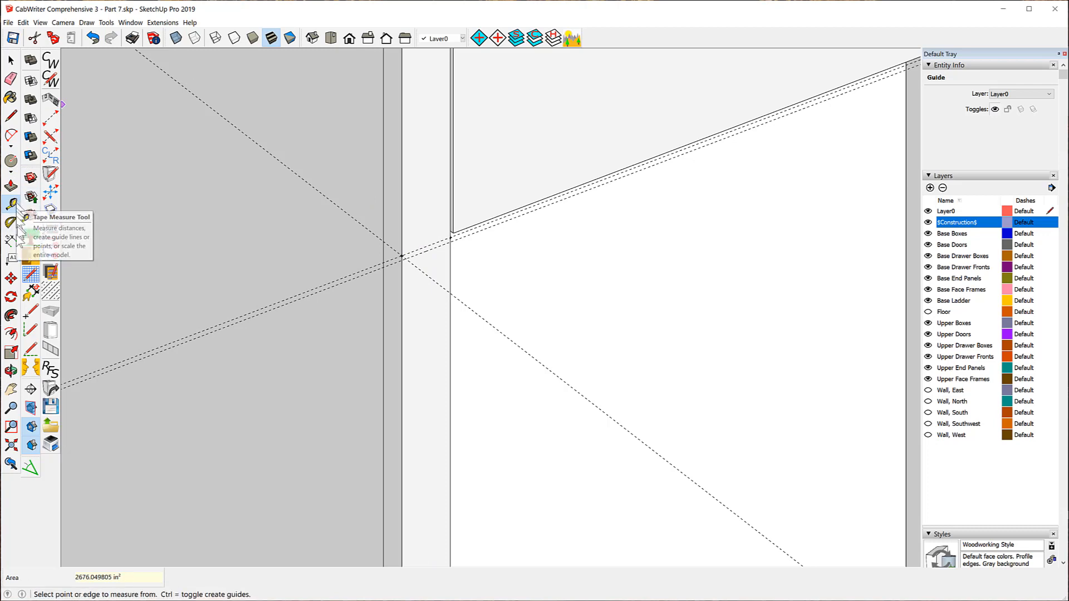
pyautogui.click(30, 310)
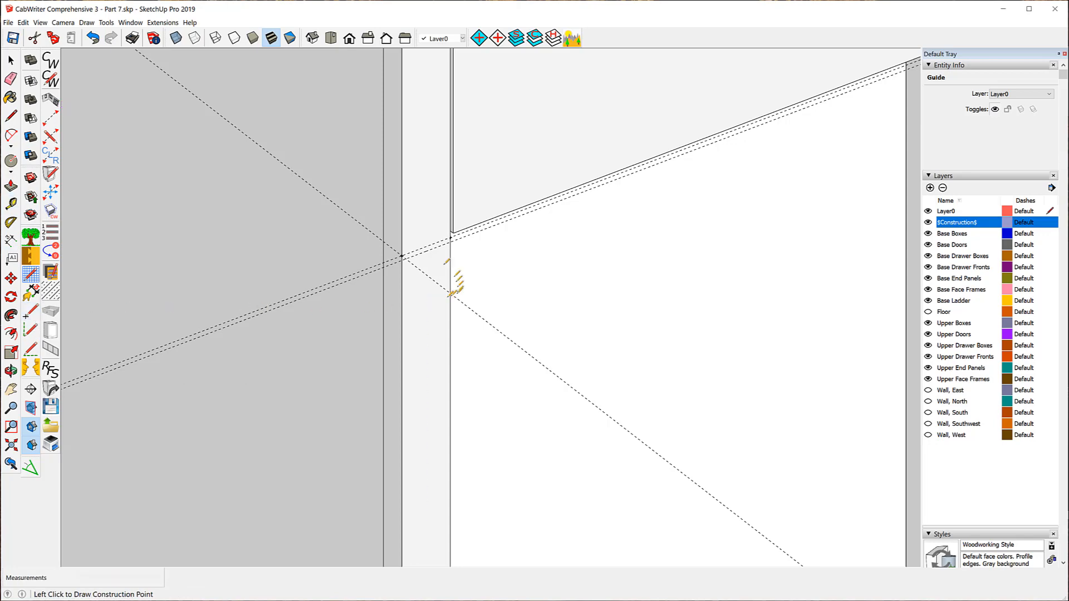
pyautogui.scroll(5, 449, 294)
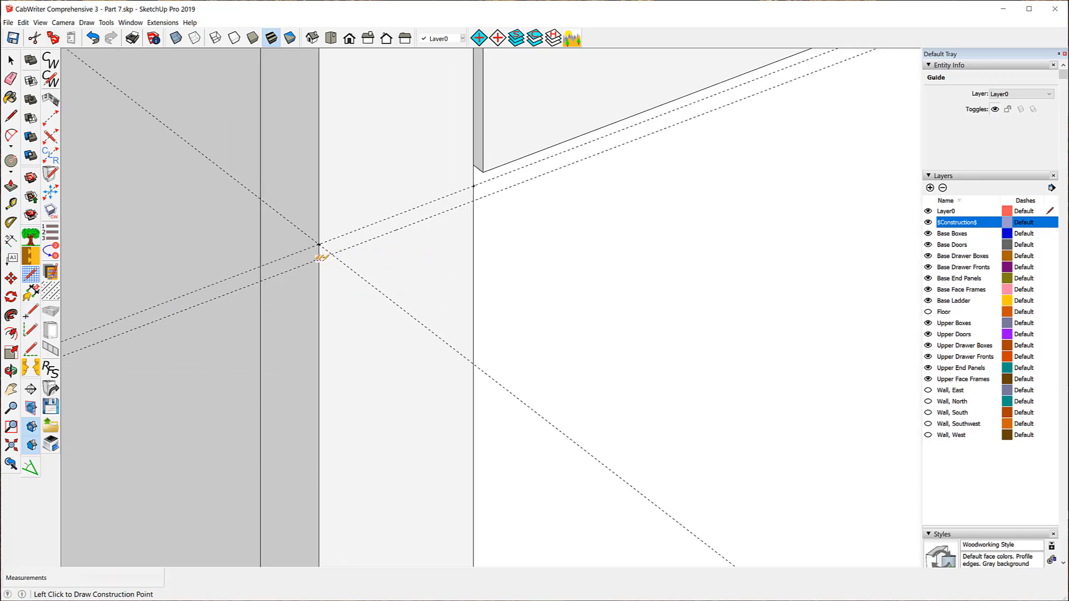
pyautogui.click(319, 258)
pyautogui.click(473, 201)
pyautogui.scroll(-5, 227, 256)
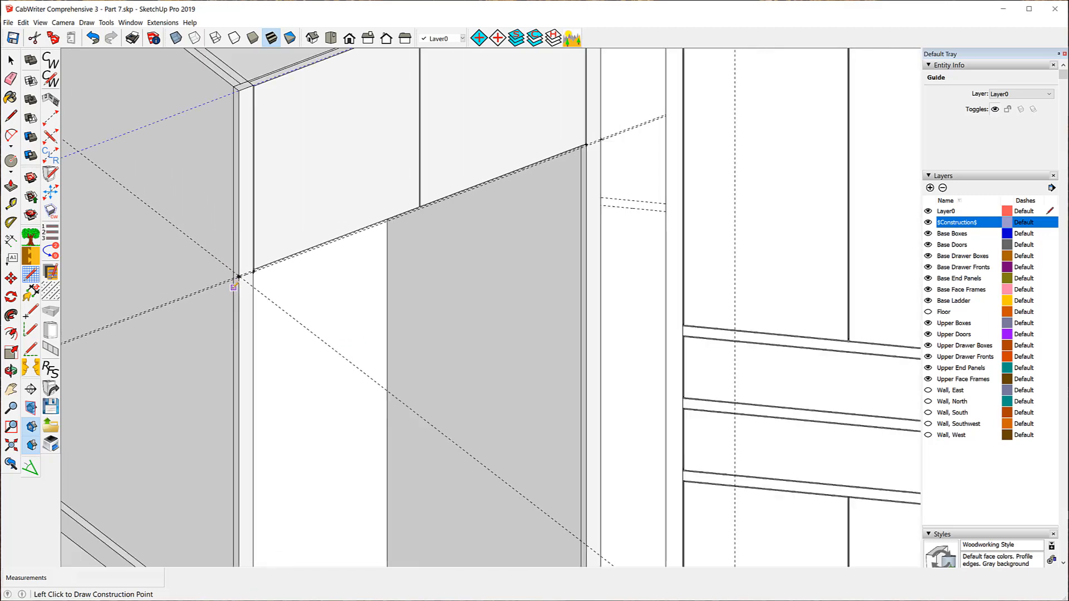
pyautogui.scroll(5, 558, 93)
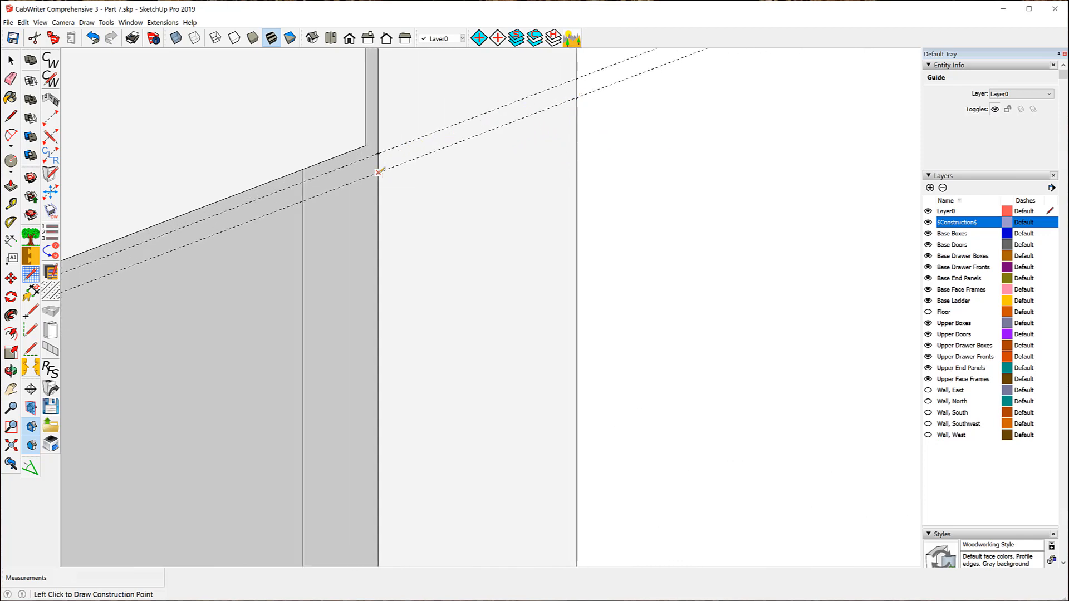
# - Delete the old upper guide under the doors and its guide points on the far front stile
pyautogui.click(11, 60)
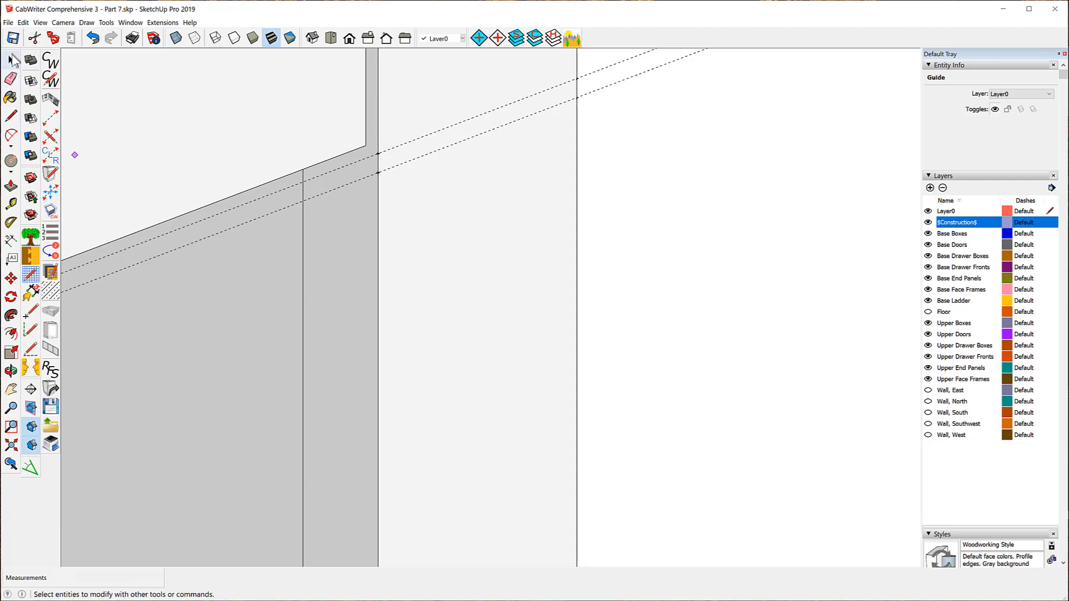
pyautogui.click(411, 143)
pyautogui.press('Delete')
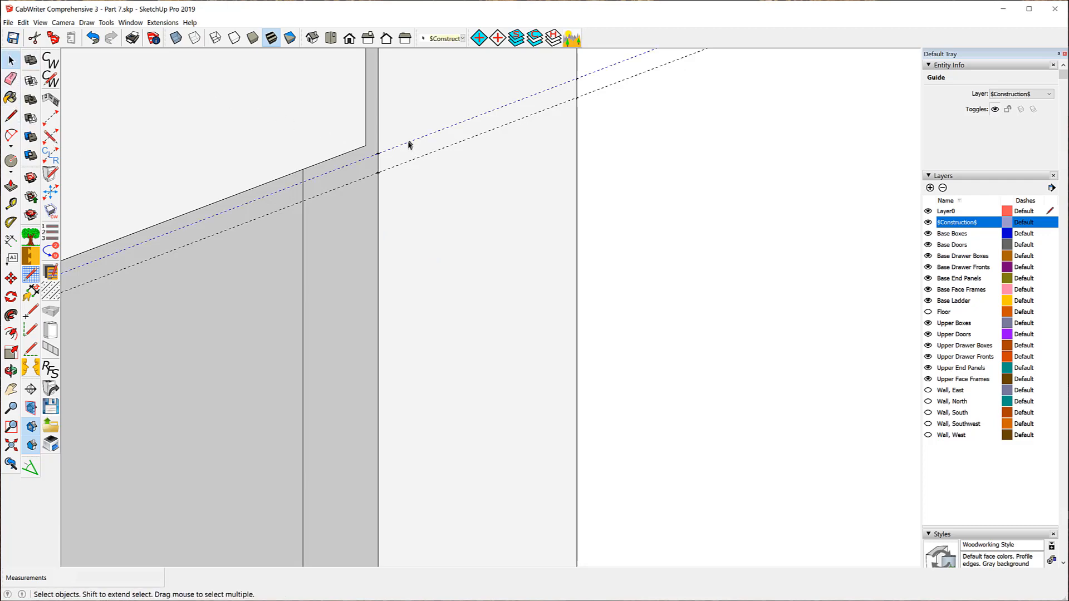
pyautogui.click(377, 153)
pyautogui.press('Delete')
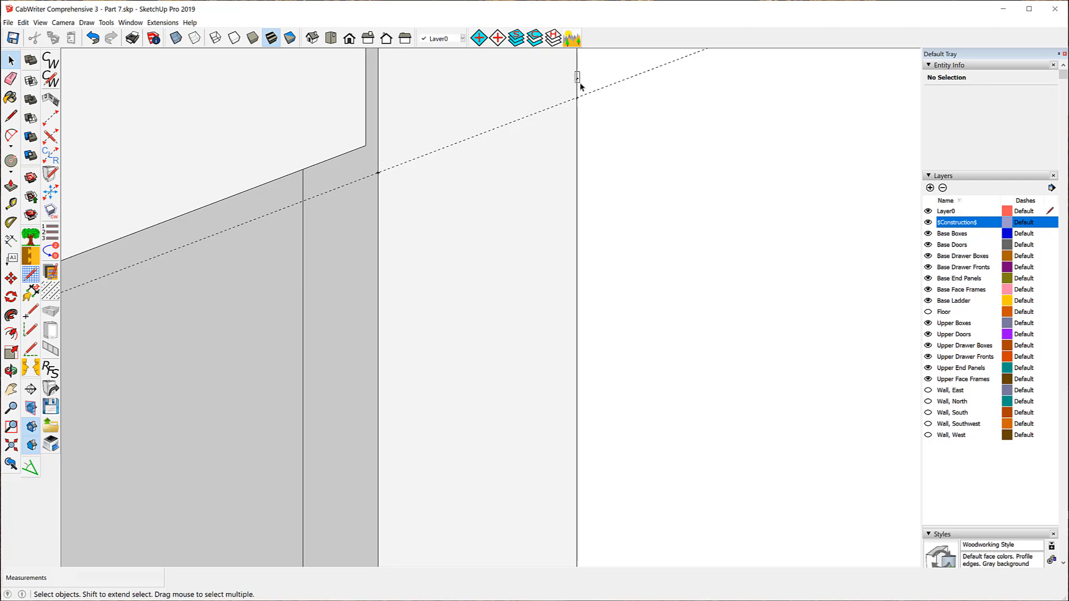
# - Delete the diagonal guide crossing the near front stile and the old guide points on that stile's edges
pyautogui.moveTo(592, 112); pyautogui.dragTo(700, 100, button='middle')
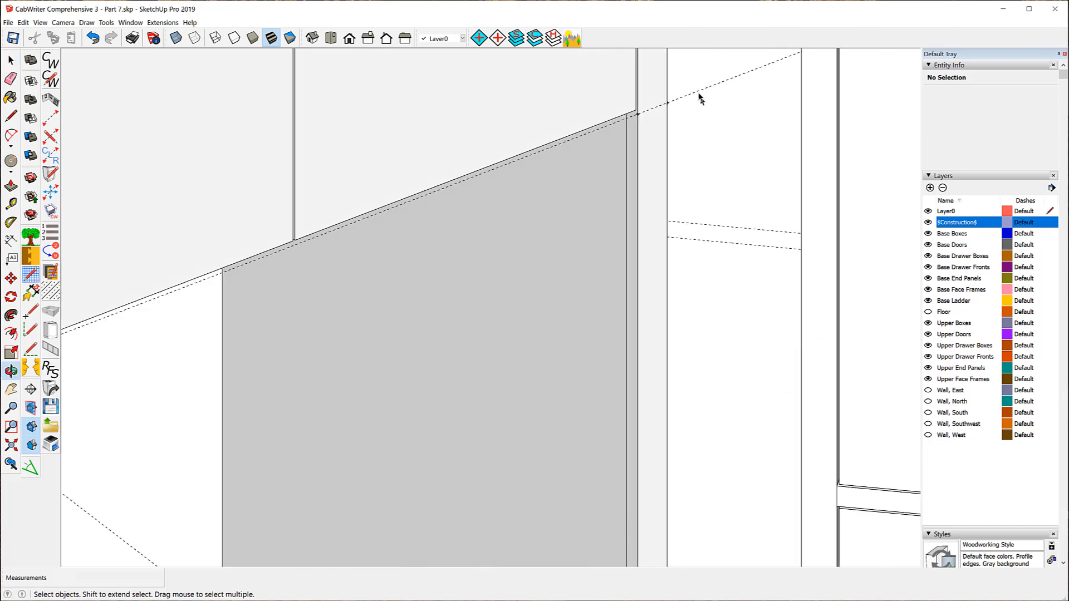
pyautogui.scroll(-4, 701, 99)
pyautogui.scroll(4, 320, 263)
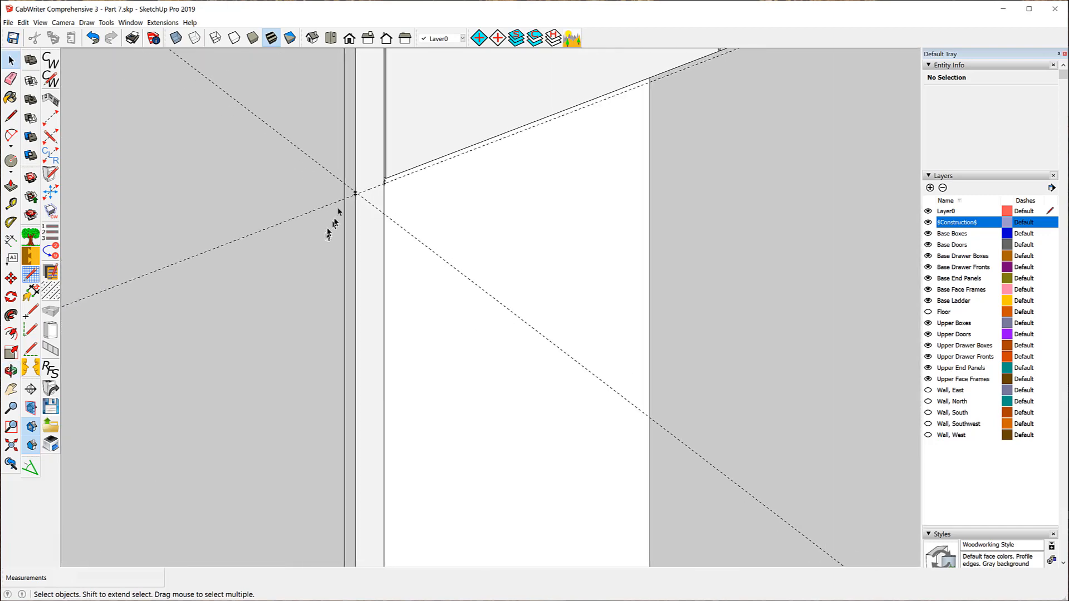
pyautogui.scroll(6, 336, 219)
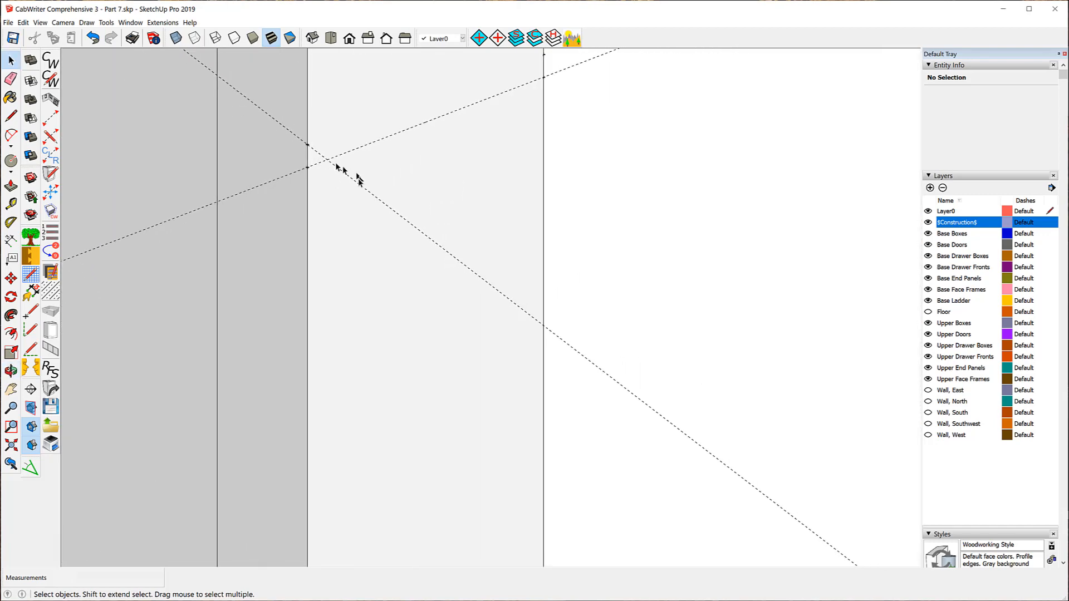
pyautogui.scroll(3, 358, 177)
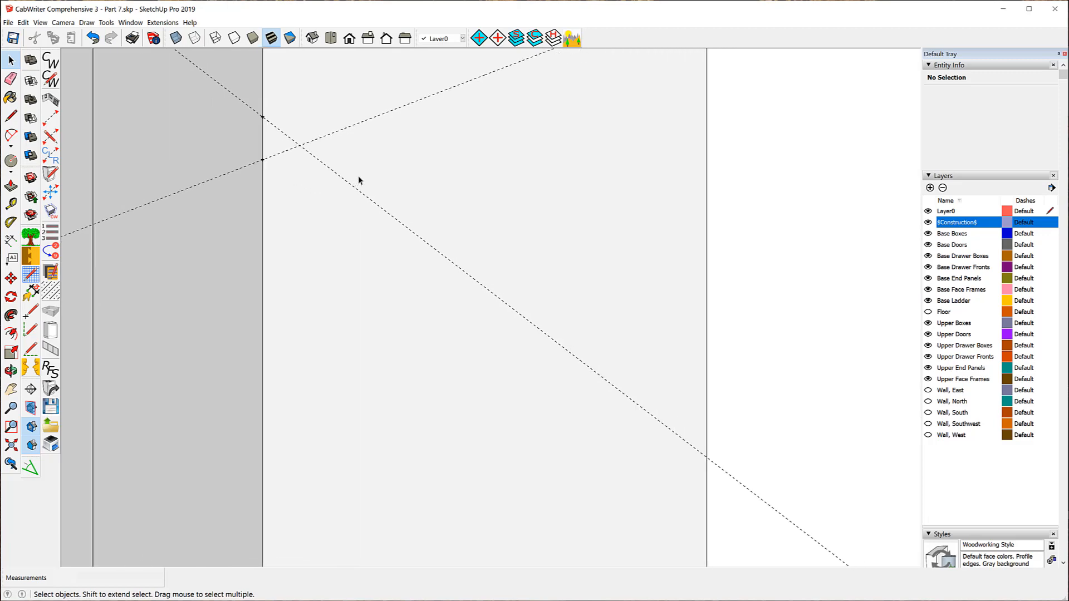
pyautogui.click(294, 143)
pyautogui.press('Delete')
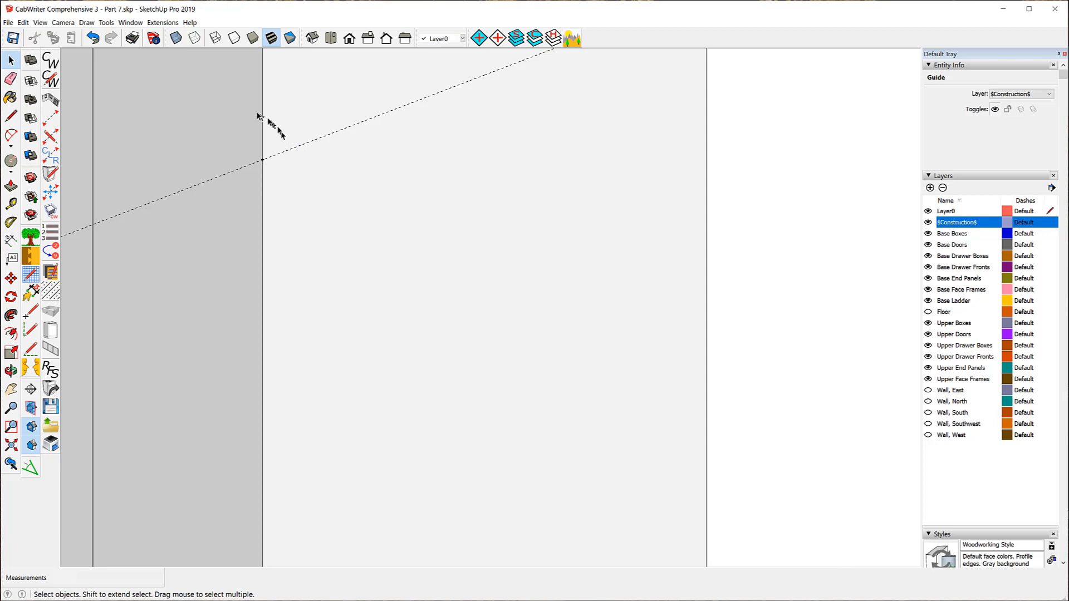
pyautogui.moveTo(277, 126); pyautogui.dragTo(277, 126)
pyautogui.press('Delete')
pyautogui.scroll(-3, 226, 245)
pyautogui.moveTo(466, 86); pyautogui.dragTo(485, 109)
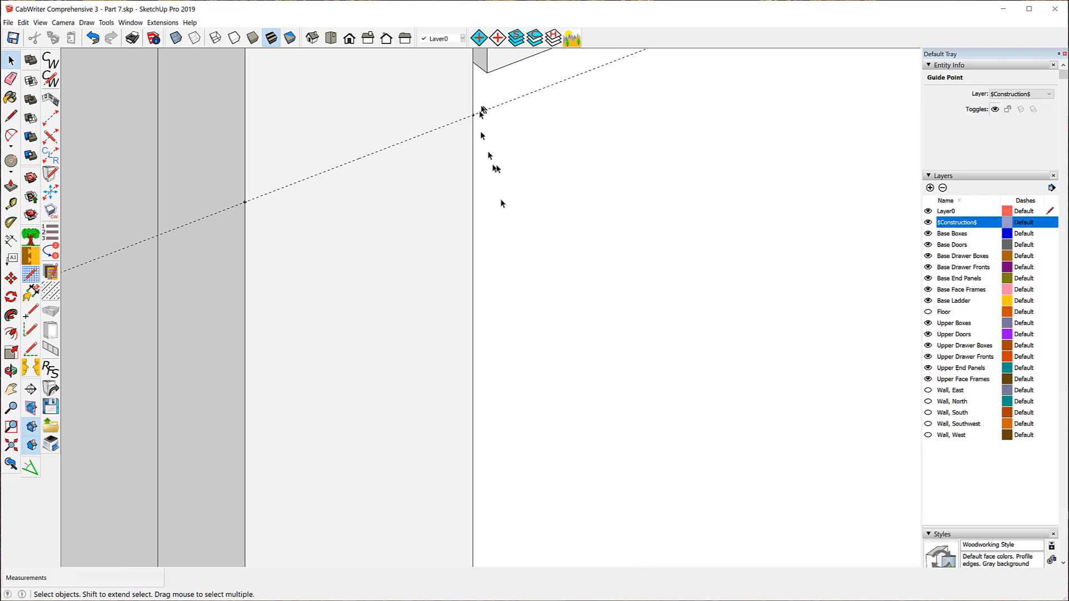
pyautogui.press('Delete')
pyautogui.scroll(4, 489, 270)
pyautogui.scroll(-6, 226, 183)
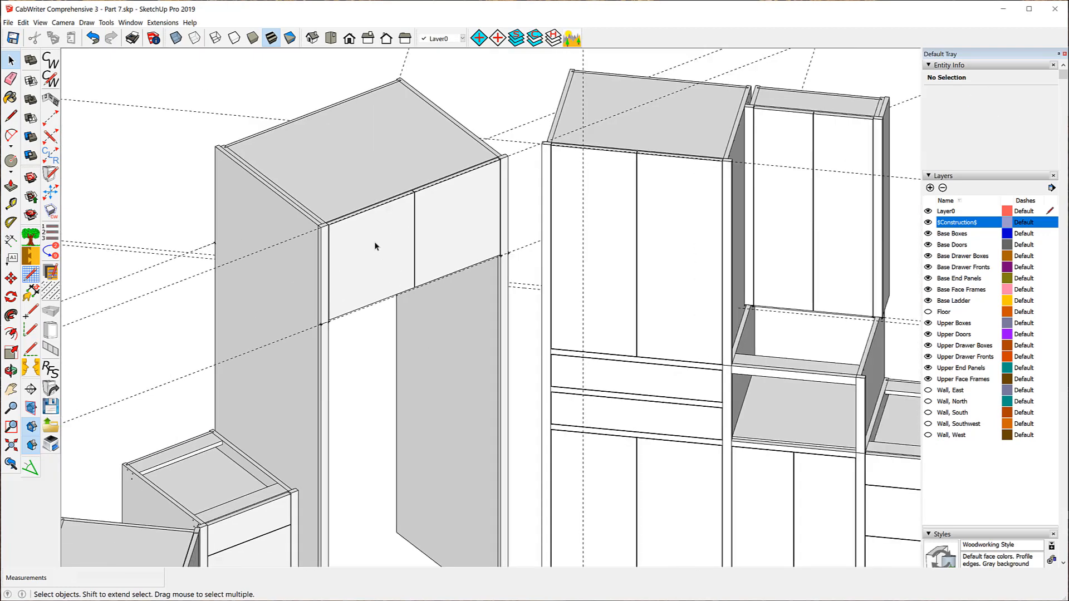
# - Unlock the tall cabinet's Left End Sheet face frame component
pyautogui.click(374, 246)
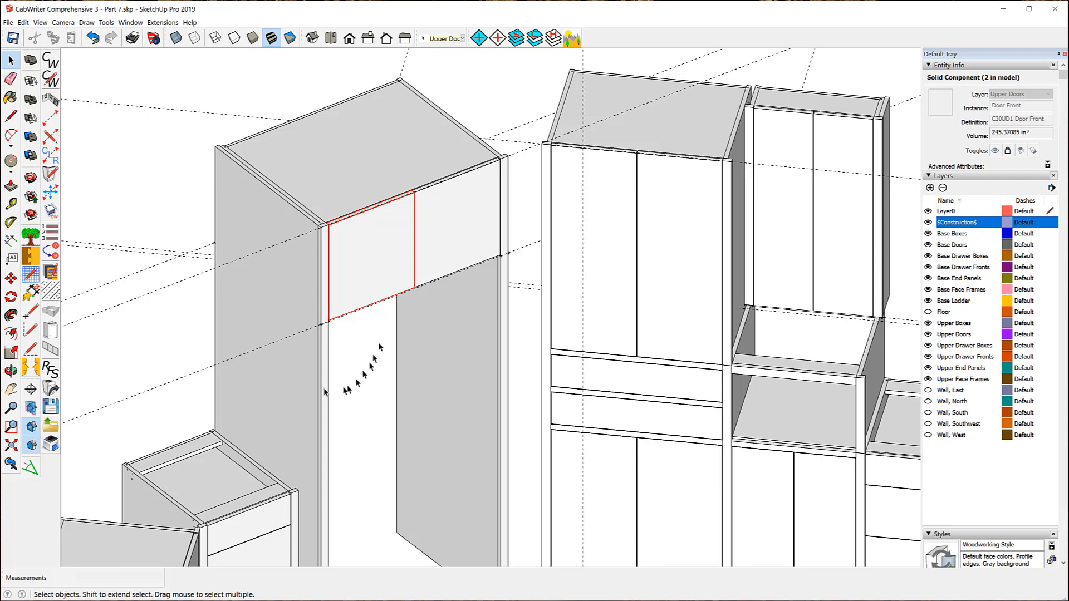
pyautogui.click(325, 369)
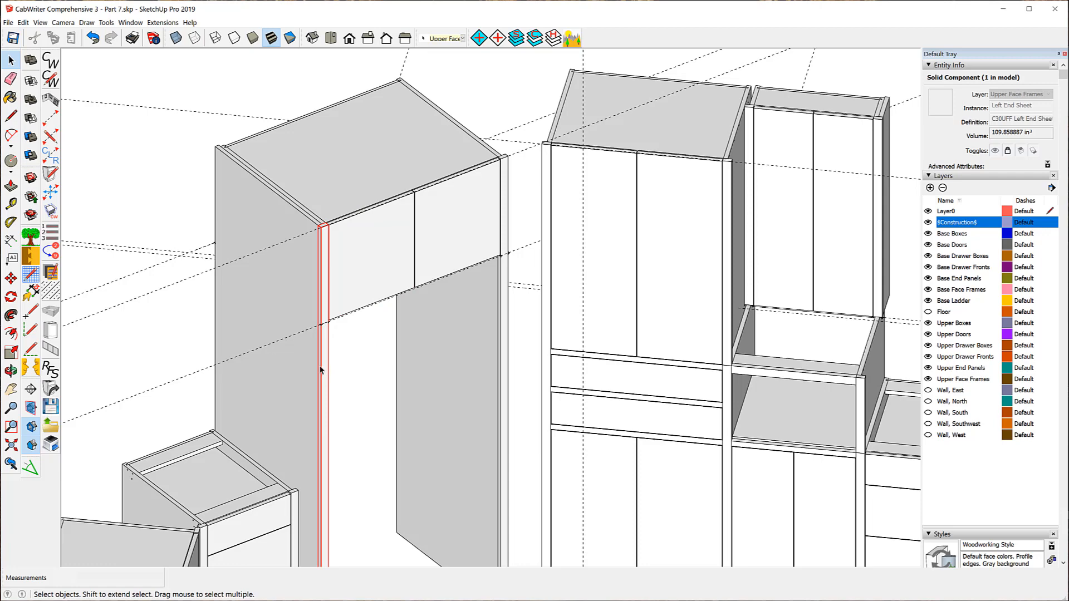
pyautogui.rightClick(328, 271)
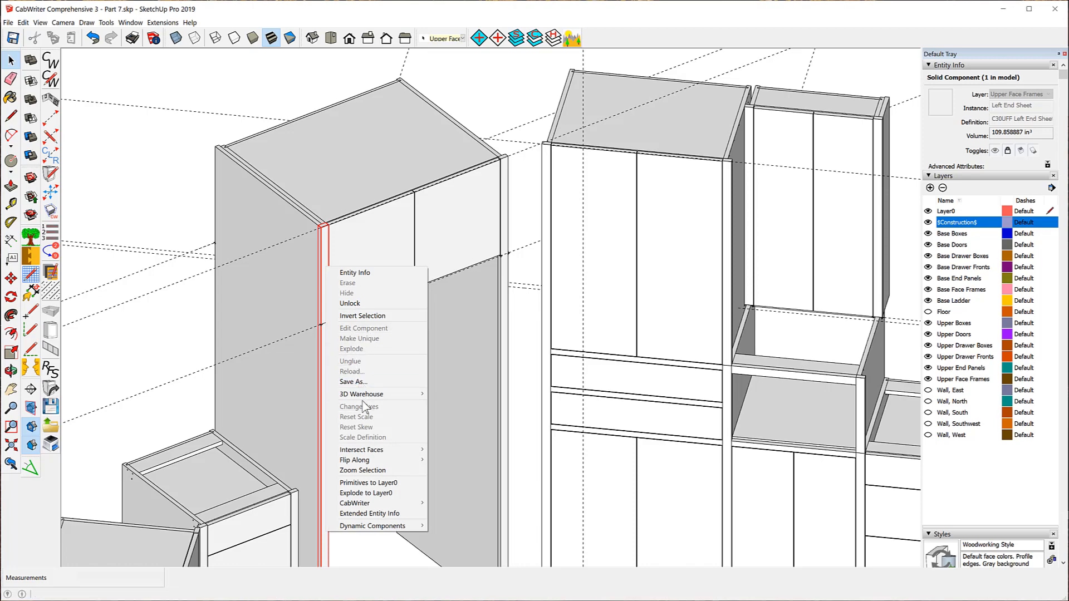
pyautogui.click(349, 303)
# - Select the whole tall cabinet through CabWriter's Select Cabinet from the Left End Sheet and unlock all its components
pyautogui.rightClick(323, 282)
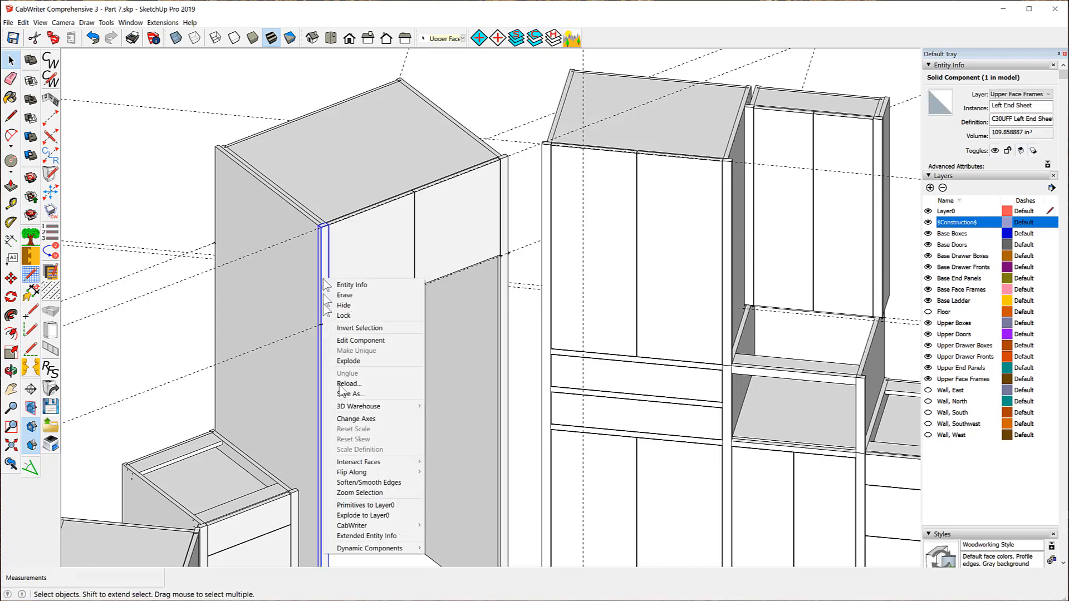
pyautogui.moveTo(366, 527)
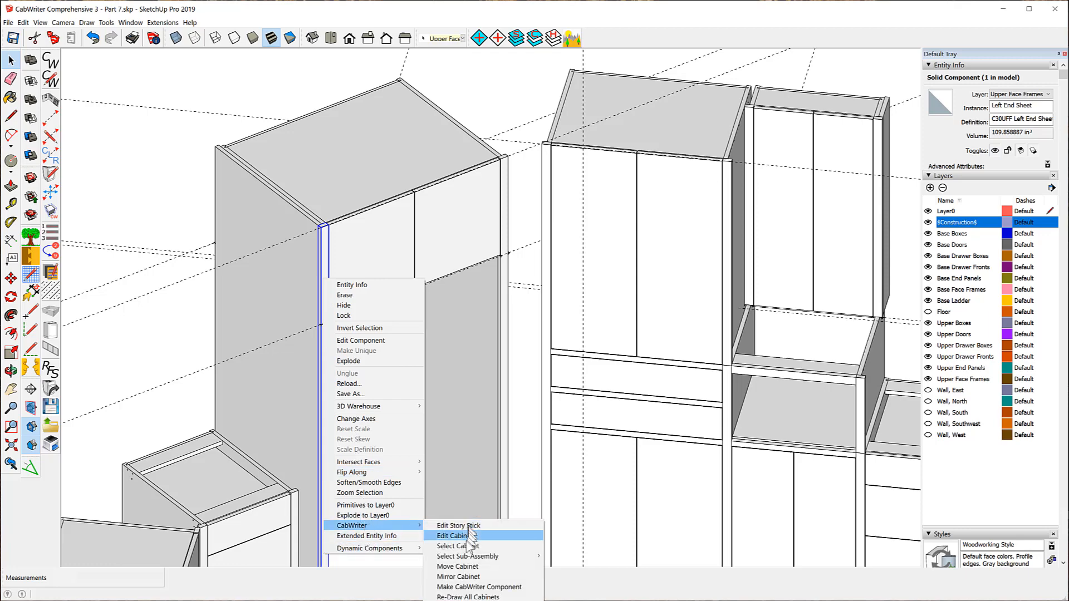
pyautogui.click(464, 545)
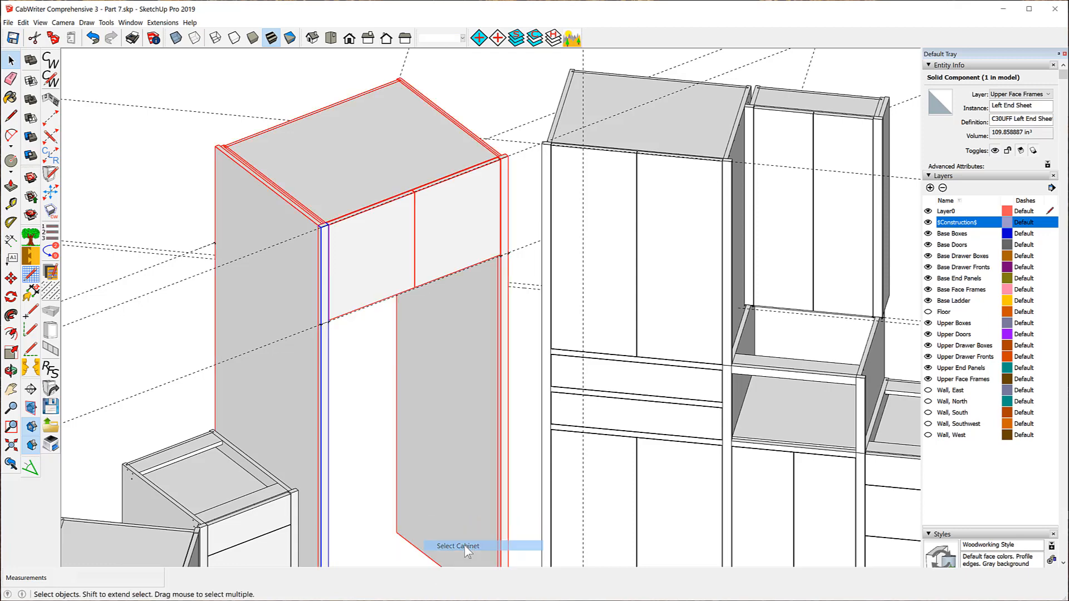
pyautogui.rightClick(357, 160)
pyautogui.click(406, 195)
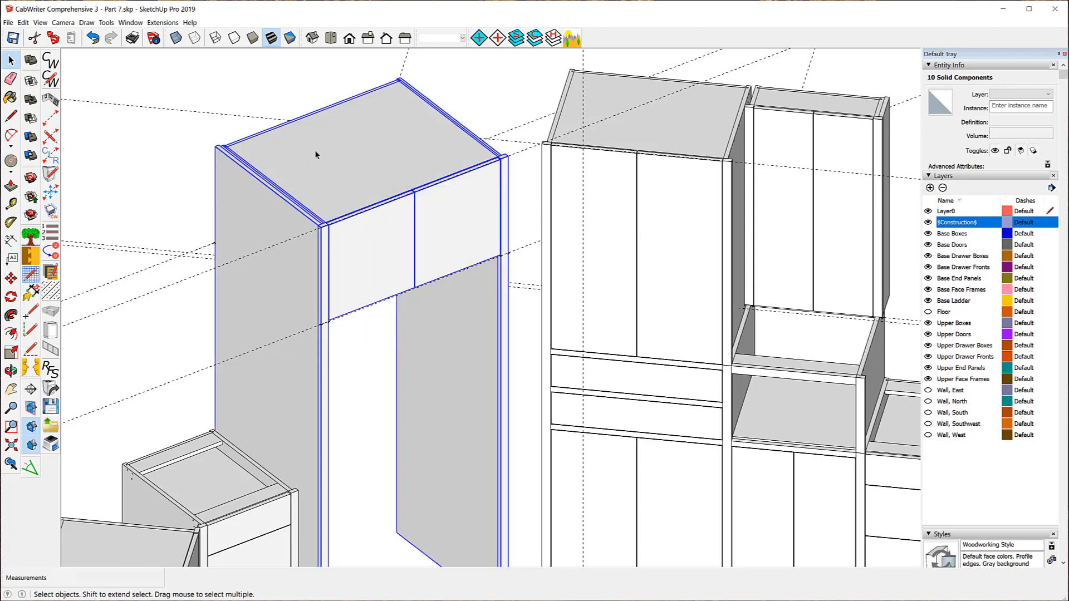
# - Delete the selected tall refrigerator cabinet with all its components, leaving its guides and guide points
pyautogui.press('Delete')
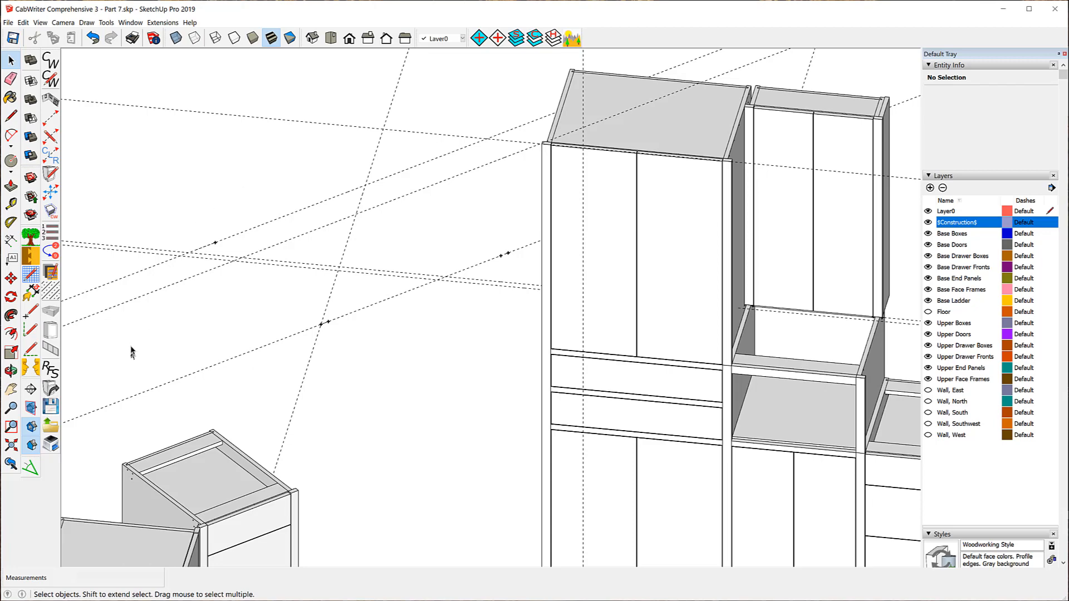
pyautogui.click(58, 389)
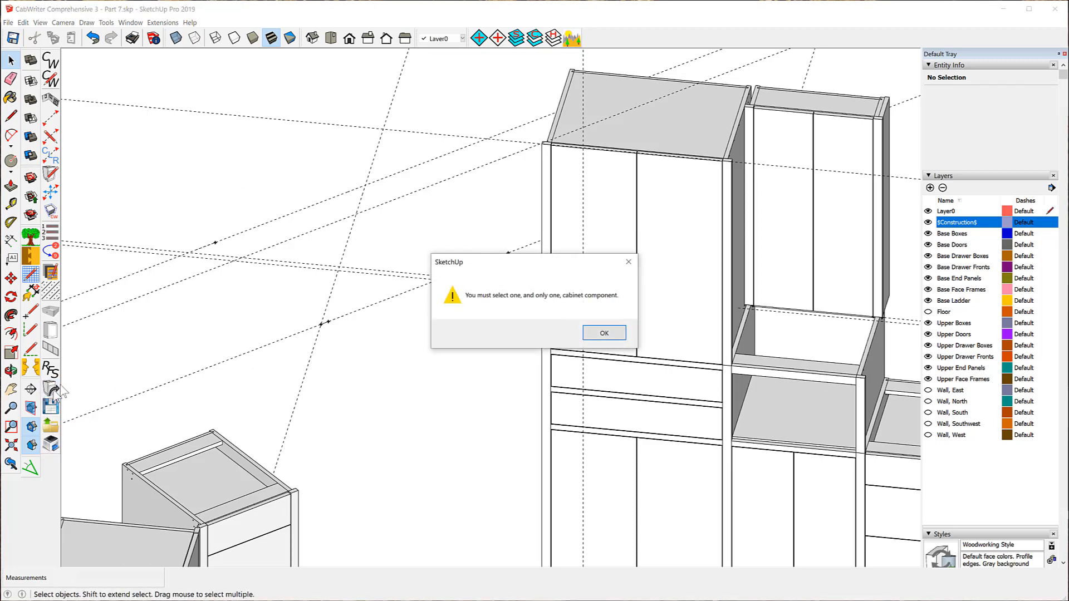
pyautogui.click(607, 334)
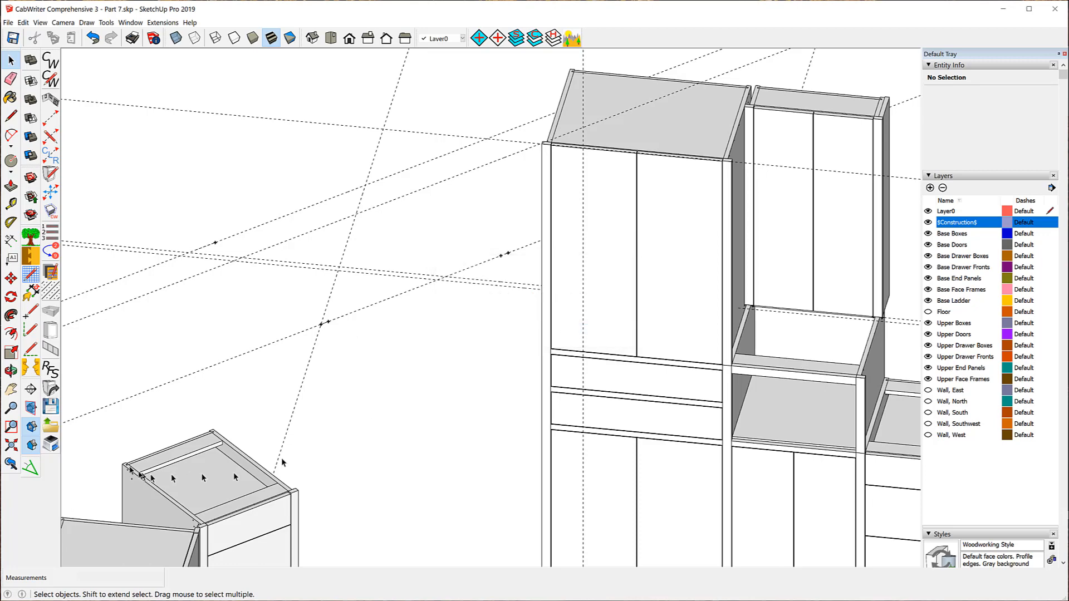
# - Load the CW3C_Refrigerator_Upper user defaults file into CabWriter and close the settings without further changes
pyautogui.click(51, 427)
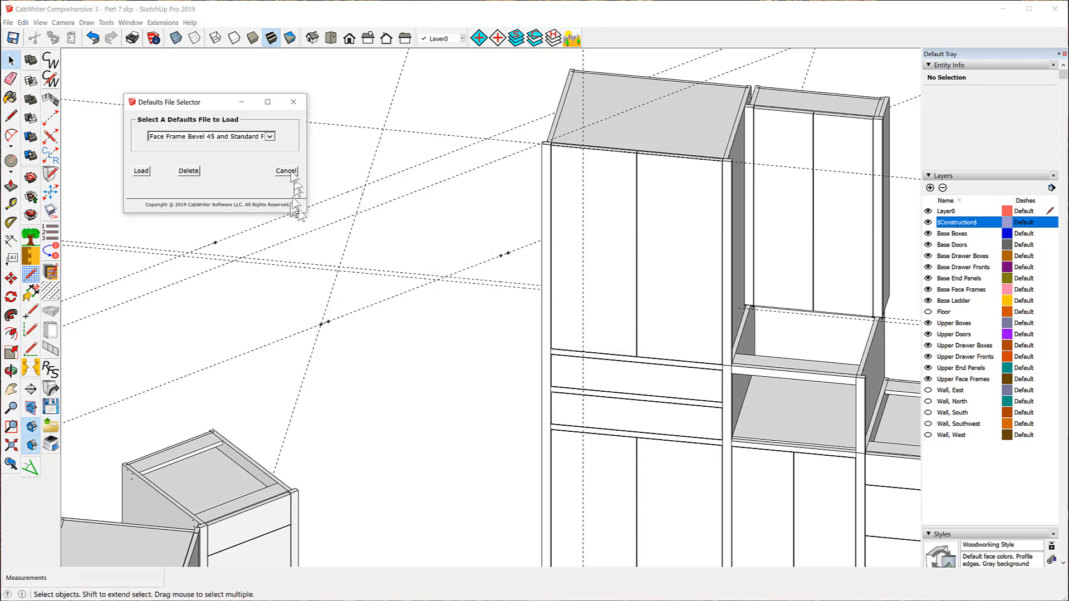
pyautogui.click(270, 137)
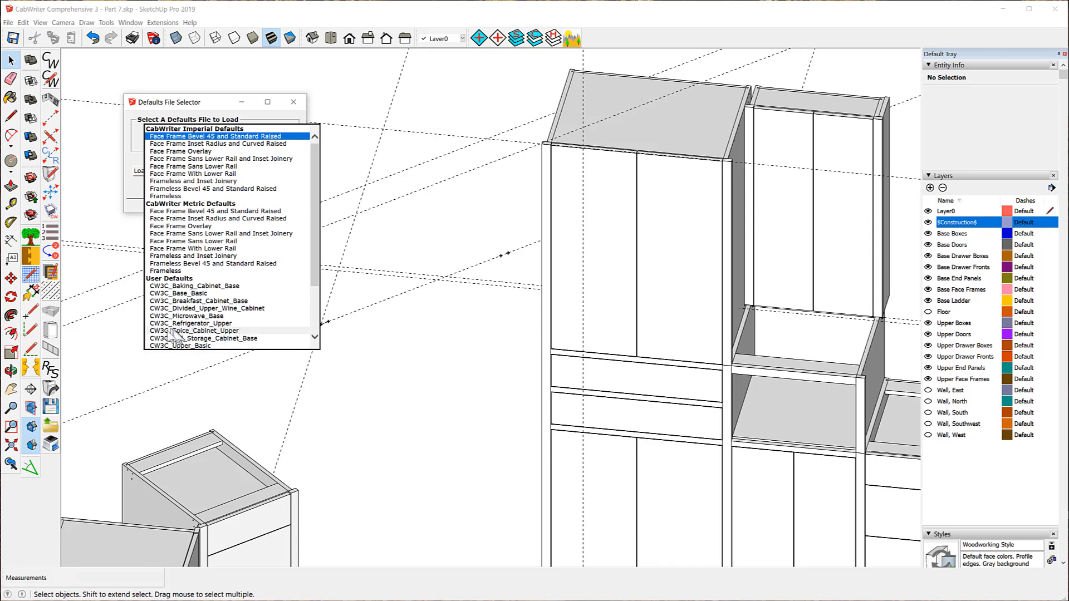
pyautogui.click(191, 323)
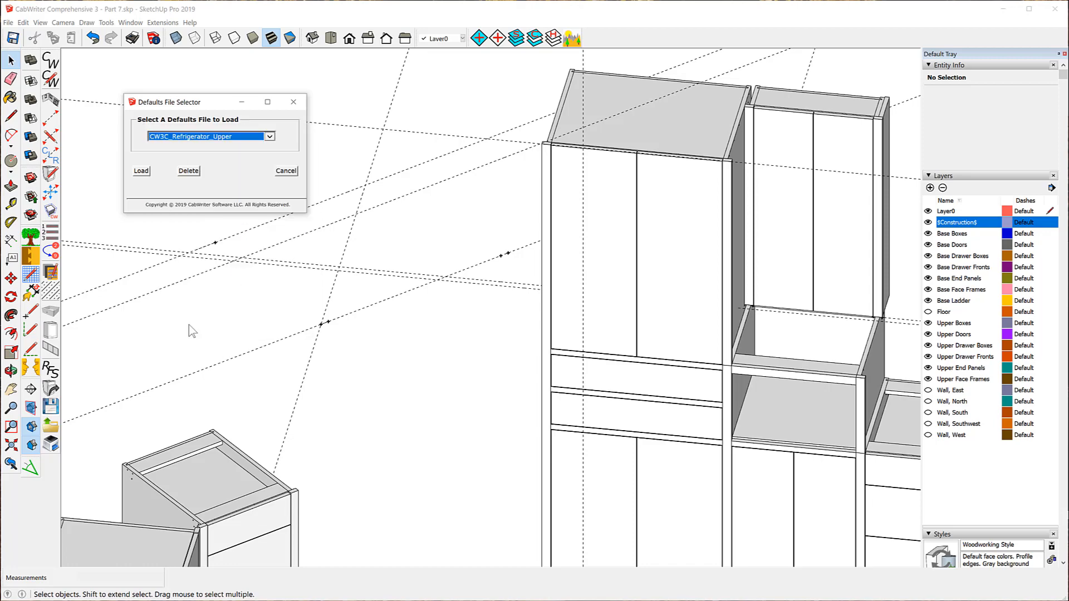
pyautogui.click(143, 172)
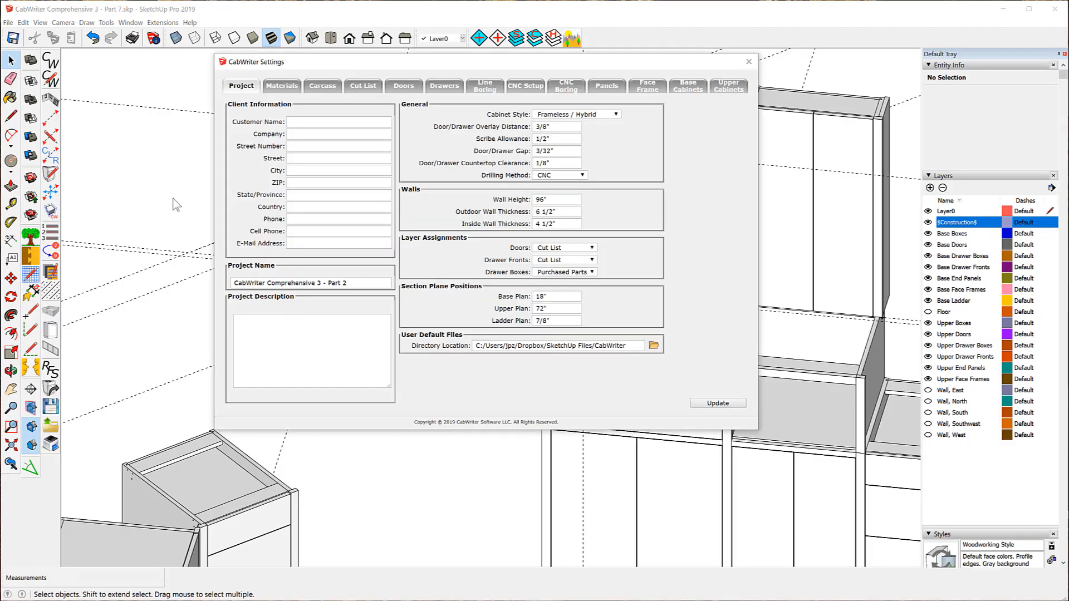
pyautogui.click(749, 63)
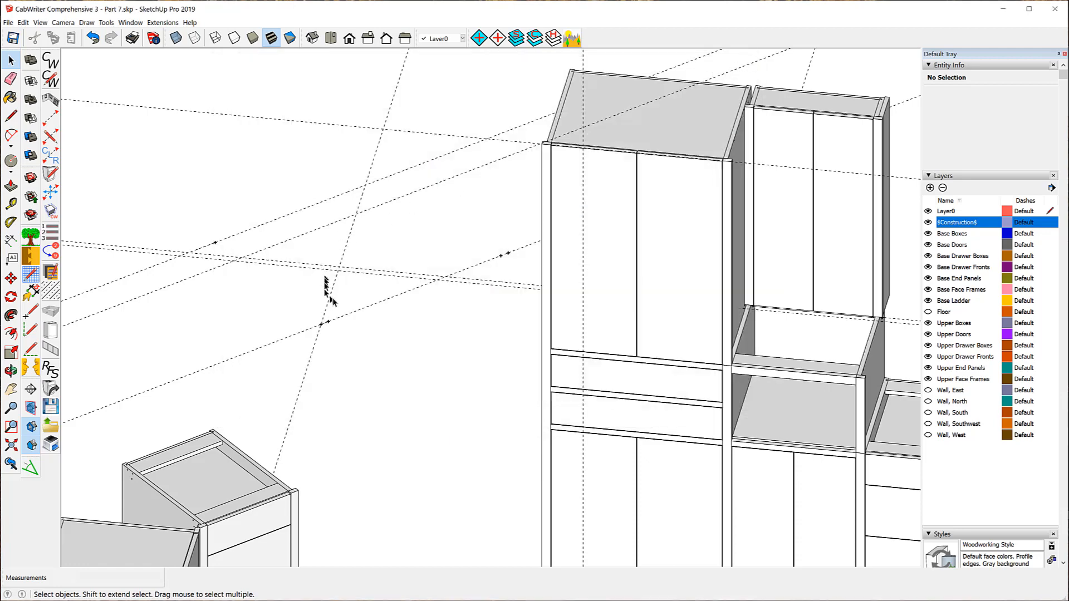
# - Place the new cabinet's left stile at the near guide point along the opening guide, with a Left Sheet end
pyautogui.click(52, 119)
pyautogui.click(321, 323)
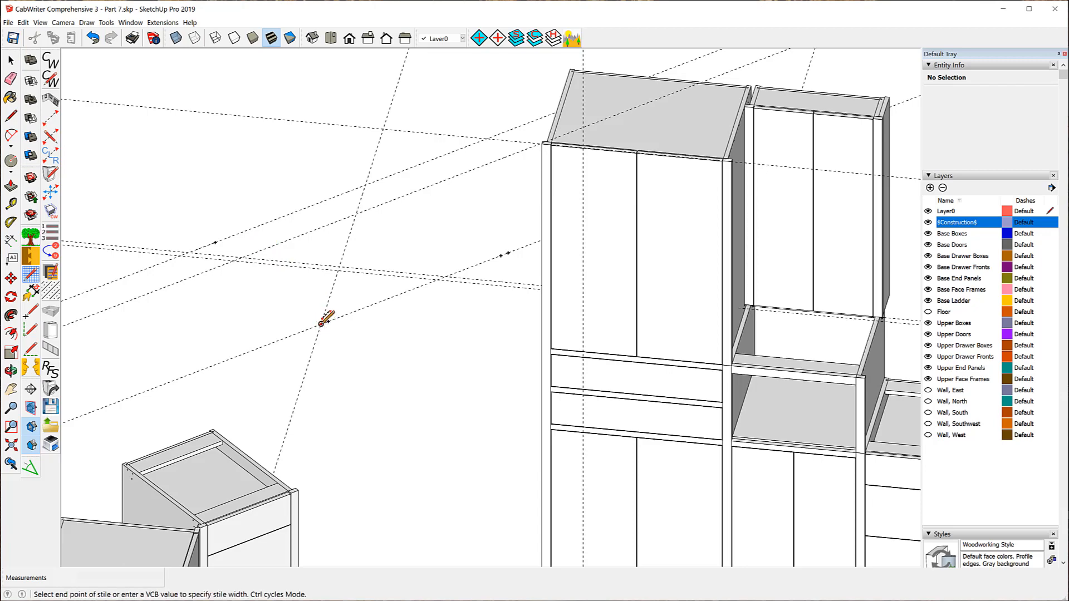
pyautogui.click(349, 313)
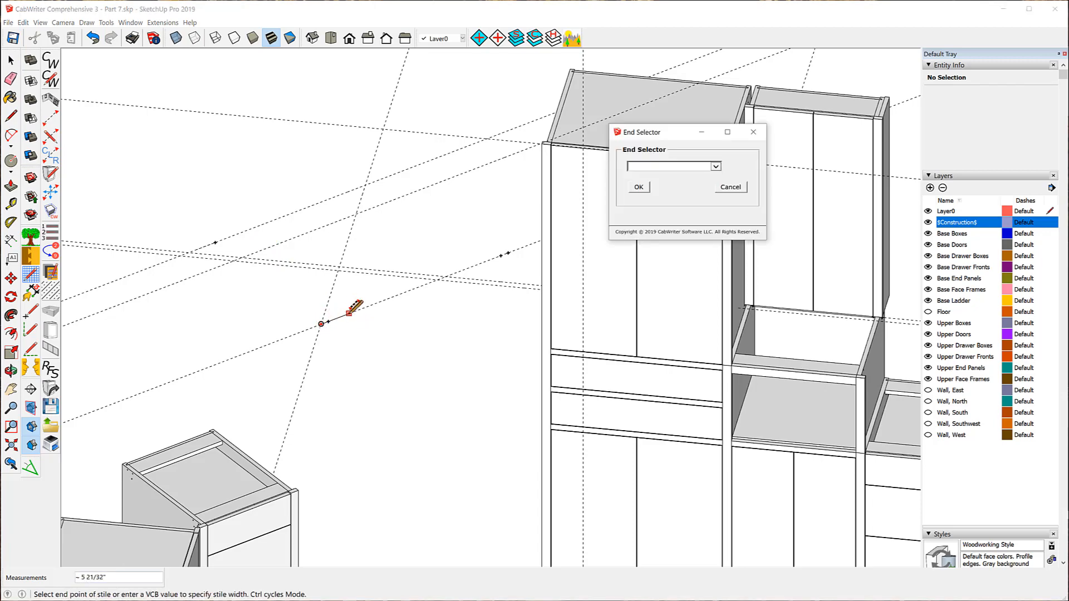
pyautogui.click(716, 167)
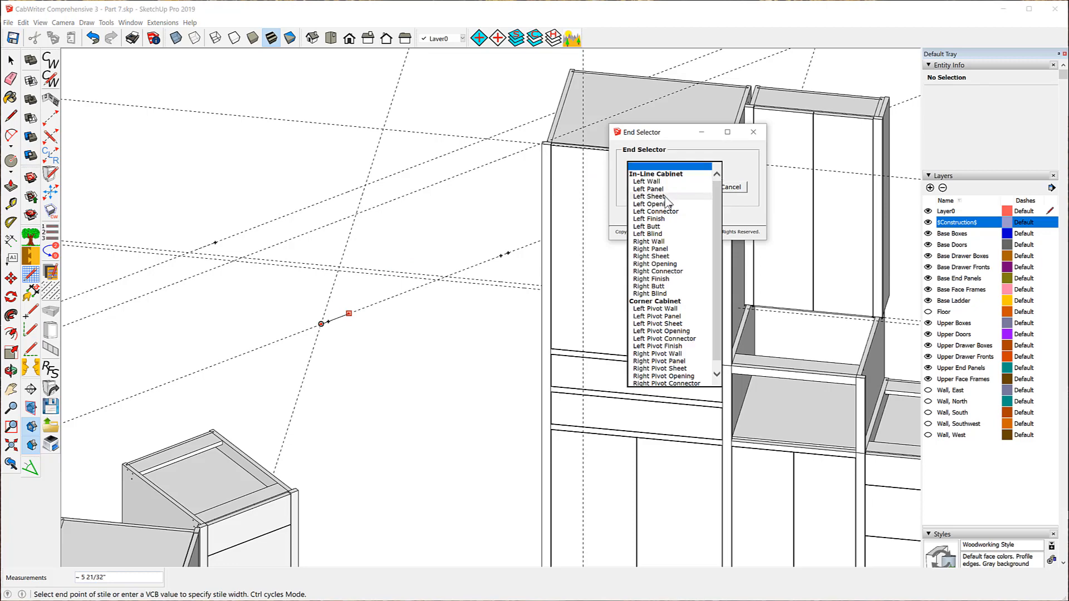
pyautogui.click(665, 197)
pyautogui.click(639, 188)
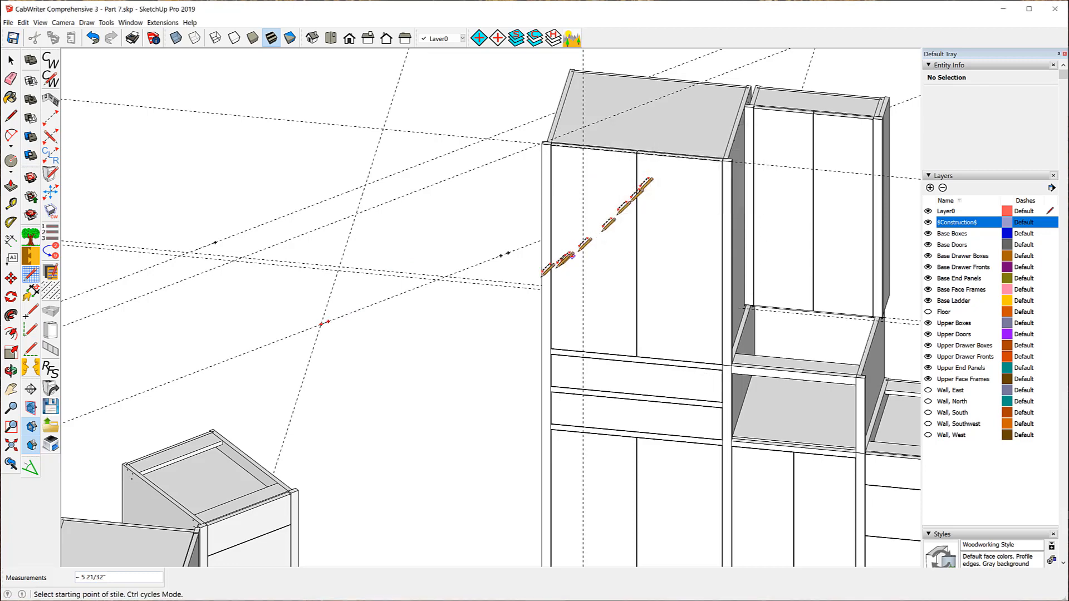
# - Place the cabinet's right stile inward from the outermost far guide point, with a Right Connector end
pyautogui.click(508, 252)
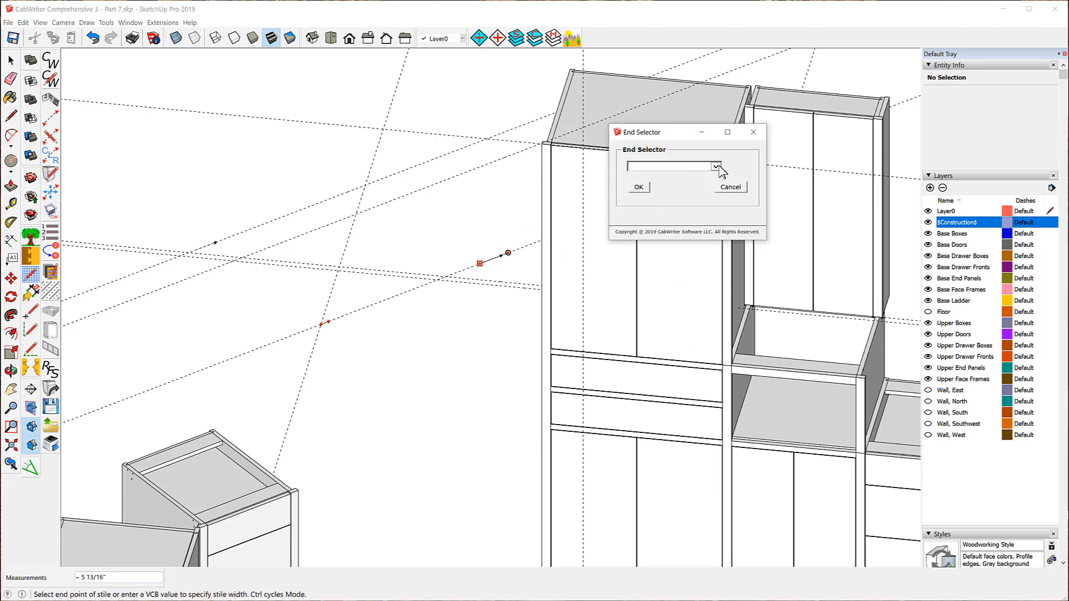
pyautogui.click(716, 167)
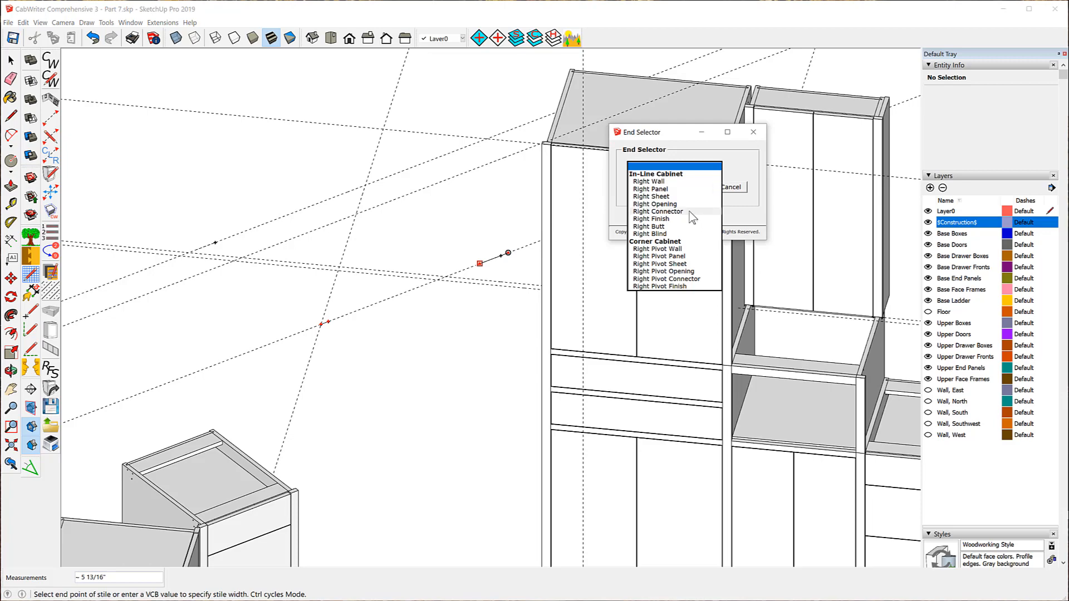
pyautogui.click(689, 211)
pyautogui.click(639, 187)
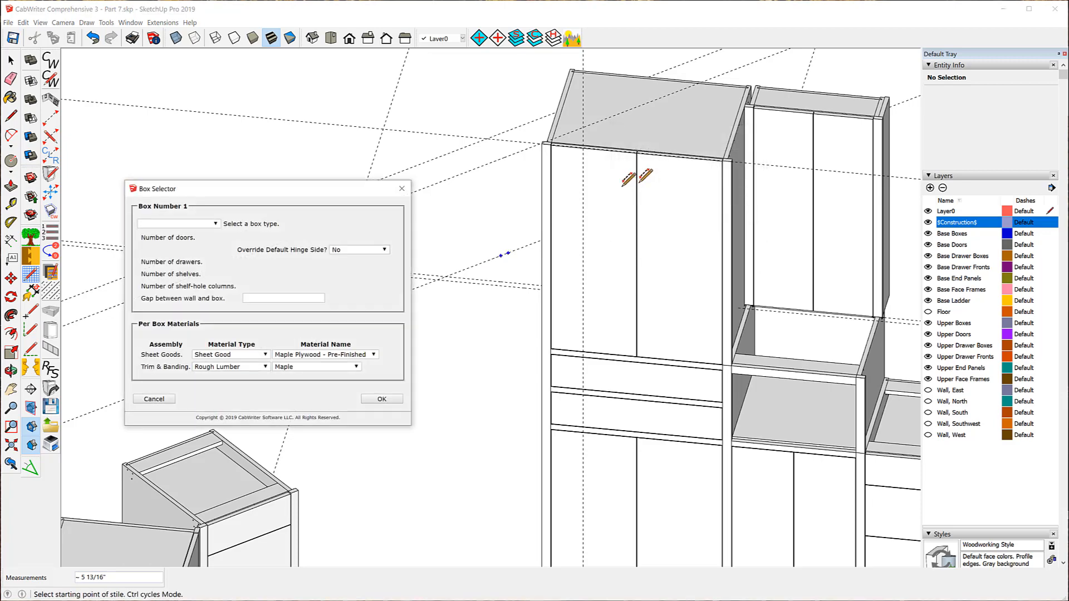
# - Set the box type to Refrigerator Upper and generate the cabinet with the remaining box settings left at their defaults
pyautogui.click(216, 224)
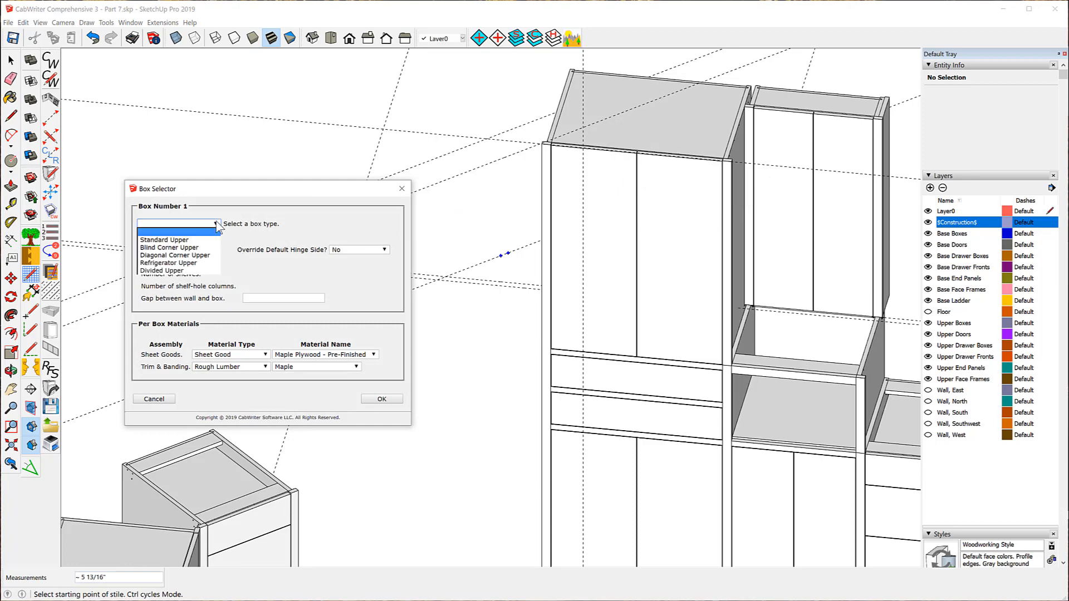
pyautogui.click(168, 265)
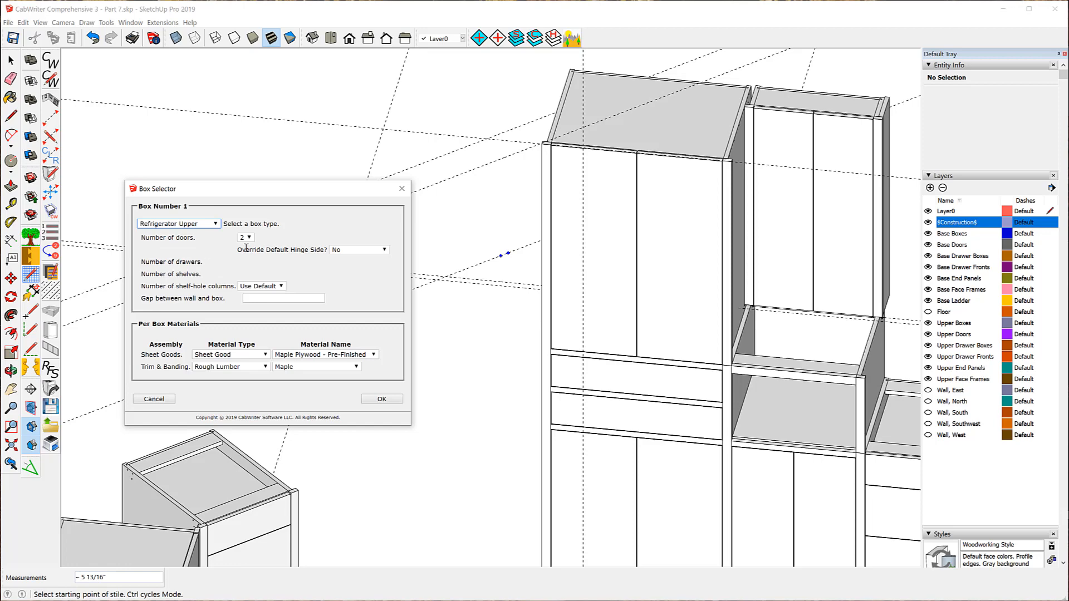
pyautogui.click(381, 399)
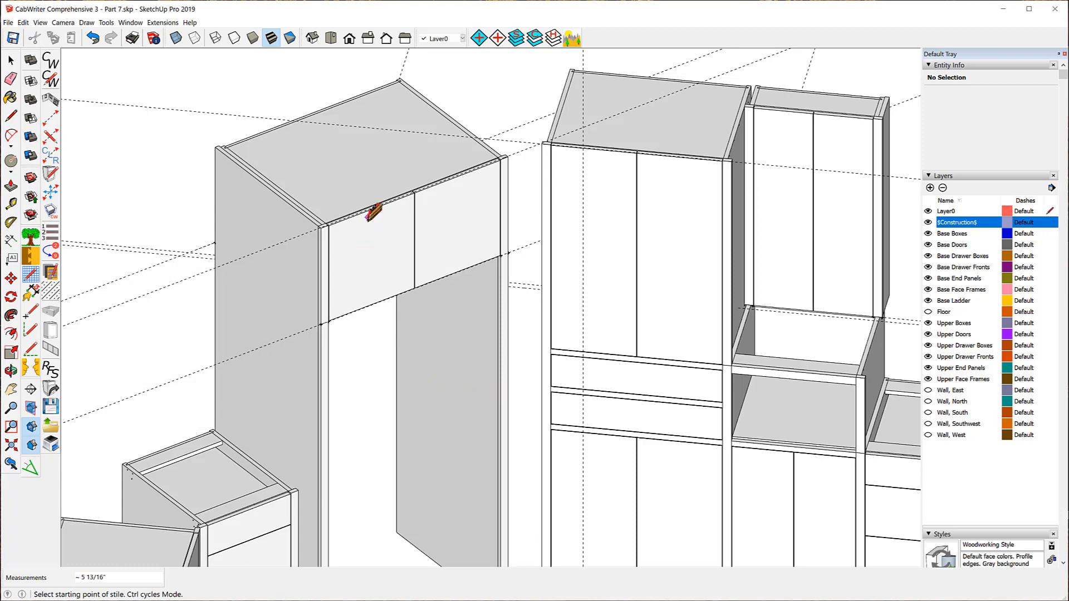
# - Delete the old guide running along the top front edge of the rebuilt refrigerator cabinet
pyautogui.scroll(3, 372, 213)
pyautogui.scroll(3, 289, 221)
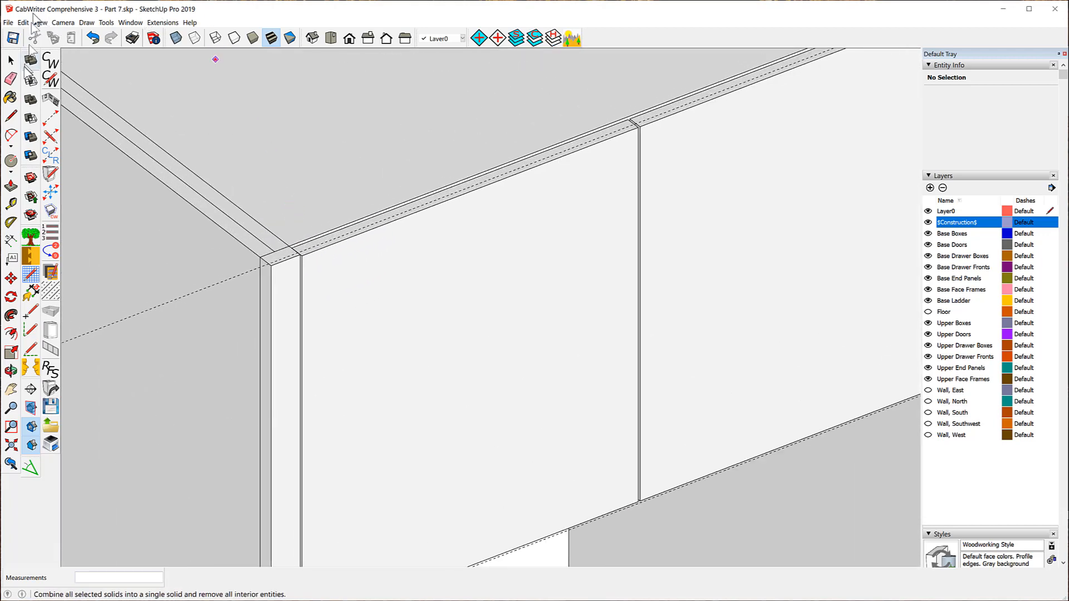
pyautogui.click(11, 60)
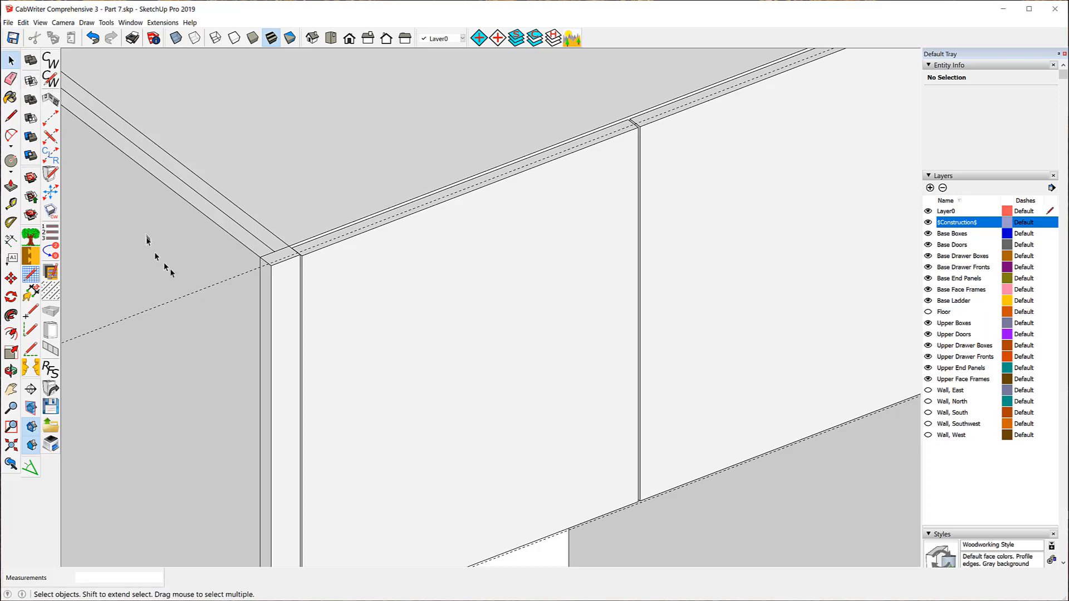
pyautogui.click(195, 295)
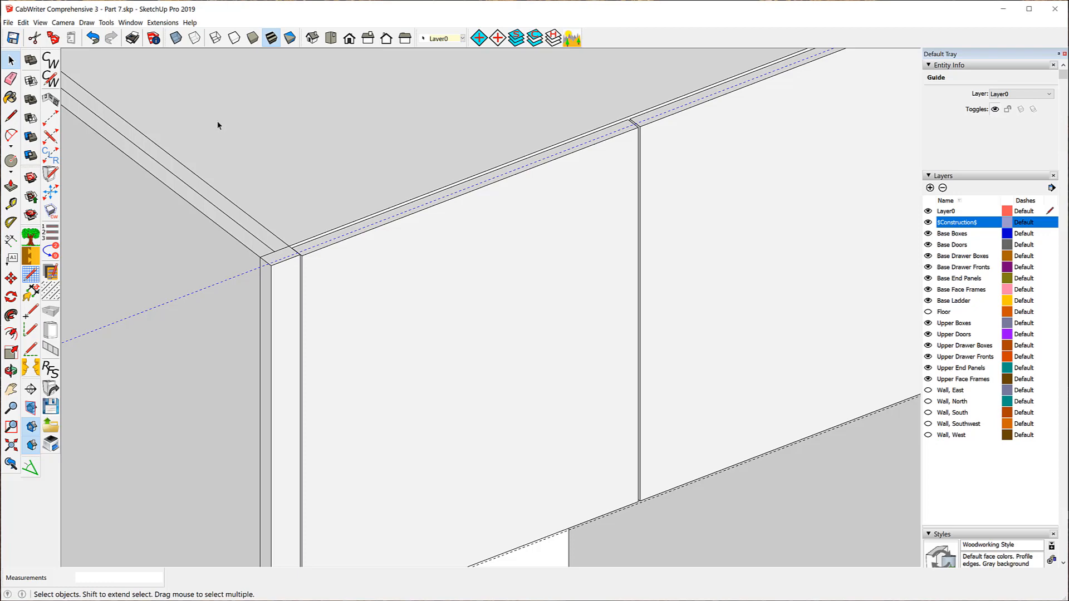
pyautogui.press('Escape')
pyautogui.scroll(-6, 210, 124)
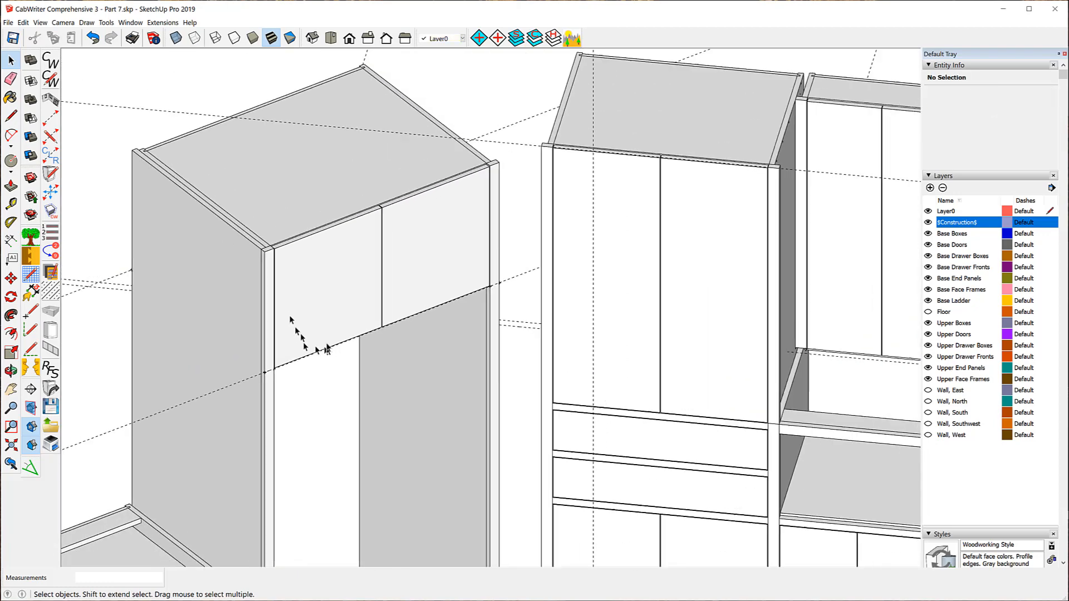
# - Create a guide along the top front edge of the cabinet's far stile with the Tape Measure
pyautogui.click(10, 203)
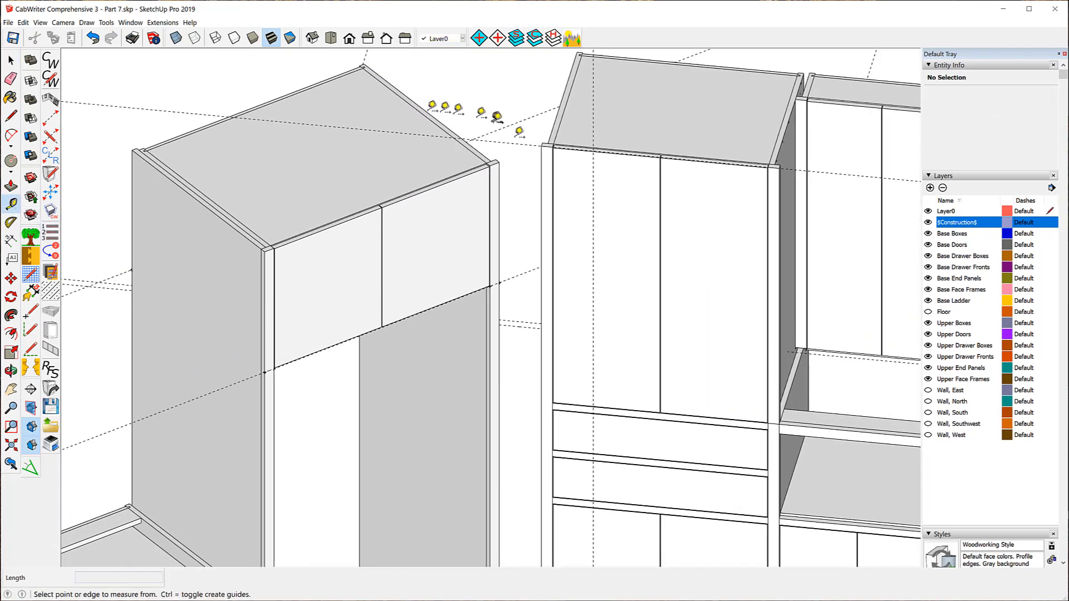
pyautogui.scroll(3, 429, 108)
pyautogui.scroll(3, 537, 146)
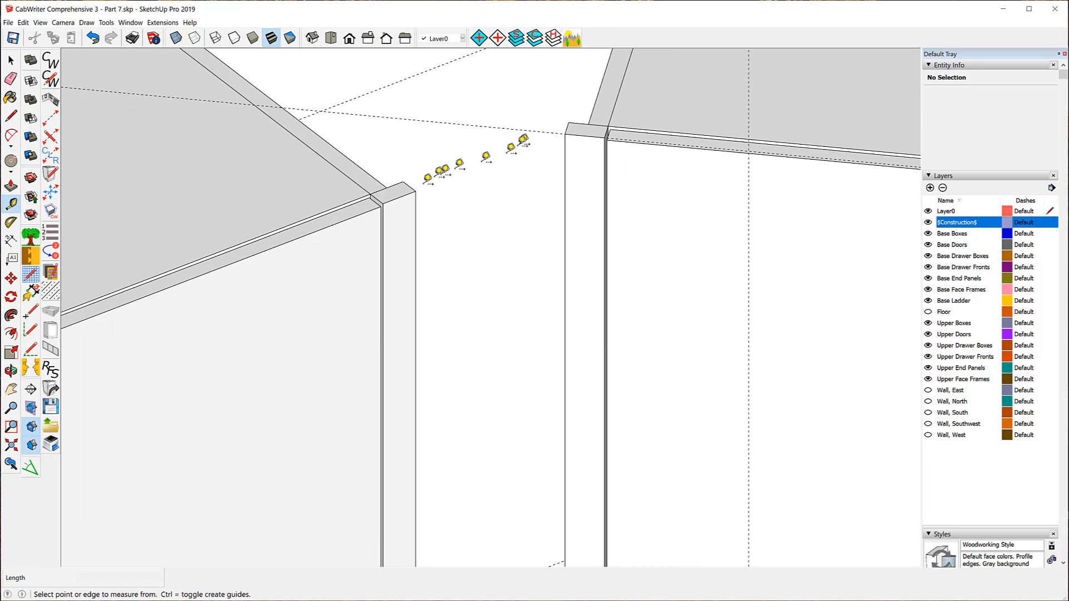
pyautogui.click(400, 191)
pyautogui.click(400, 197)
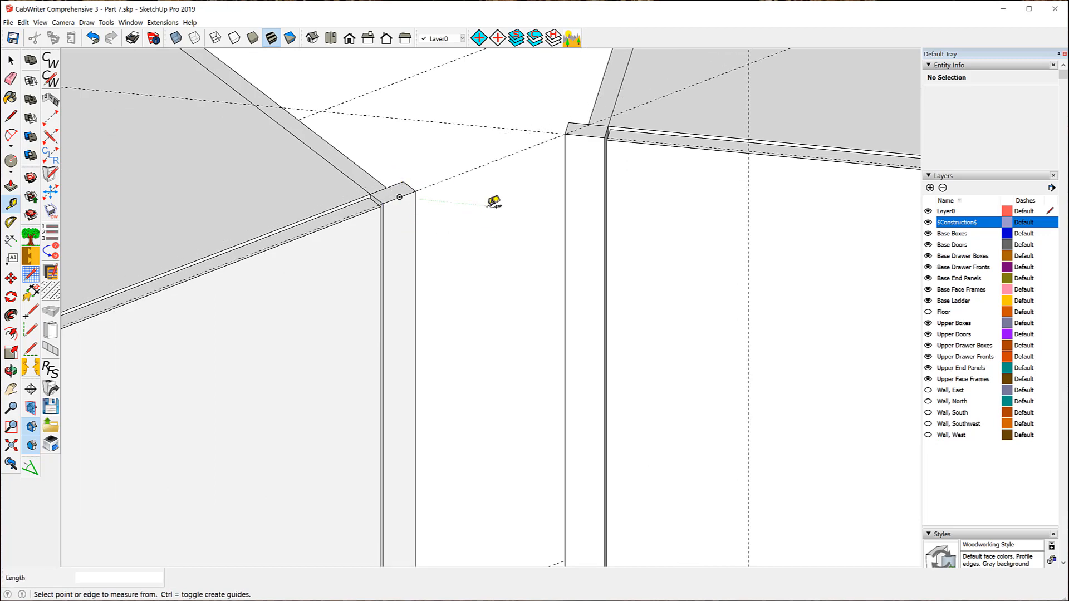
# - Examine where the new guide crosses the outer front corner of the neighbouring cabinet's left stile
pyautogui.moveTo(500, 210); pyautogui.dragTo(269, 290, button='middle')
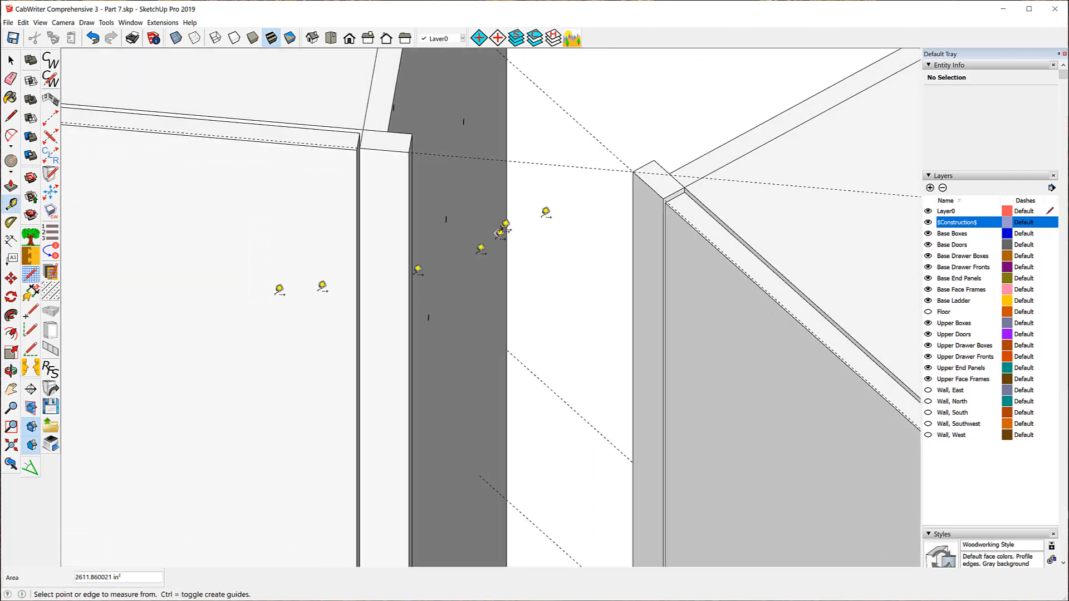
pyautogui.scroll(5, 626, 156)
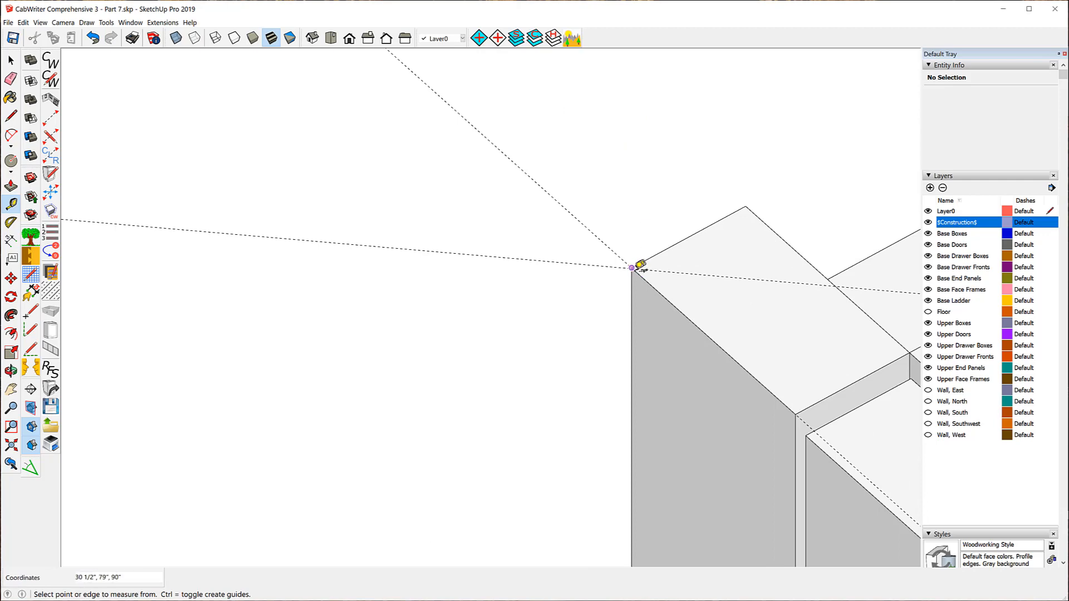
pyautogui.scroll(5, 641, 266)
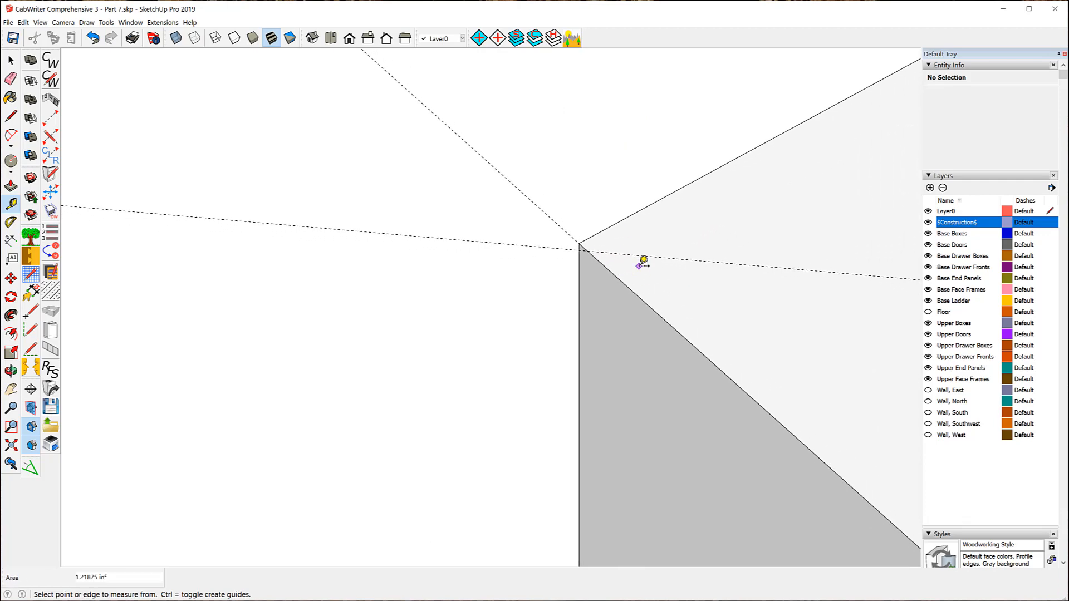
pyautogui.scroll(3, 641, 263)
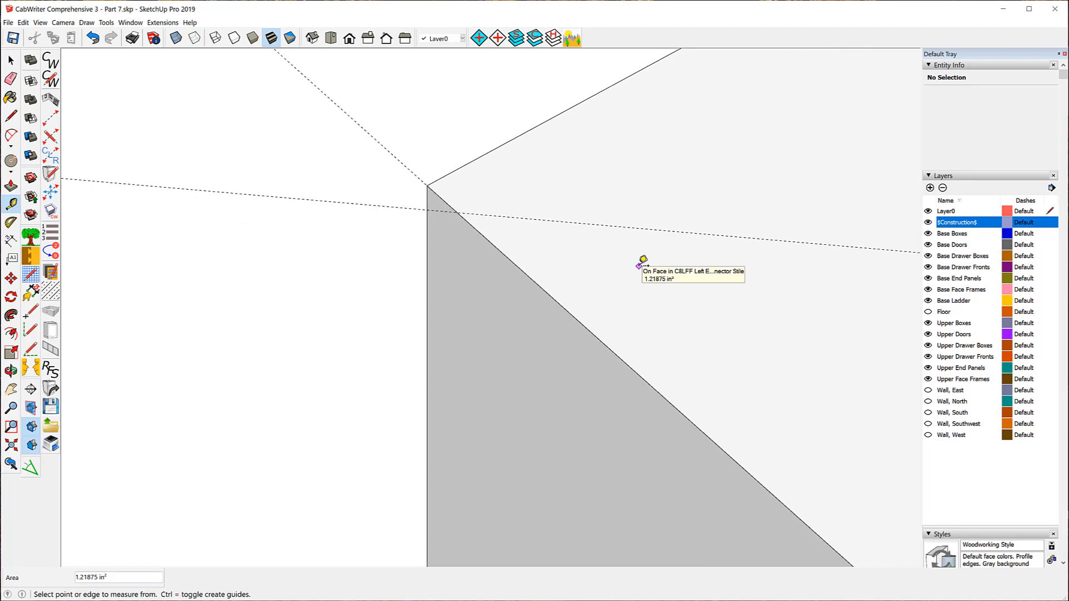
pyautogui.scroll(2, 640, 263)
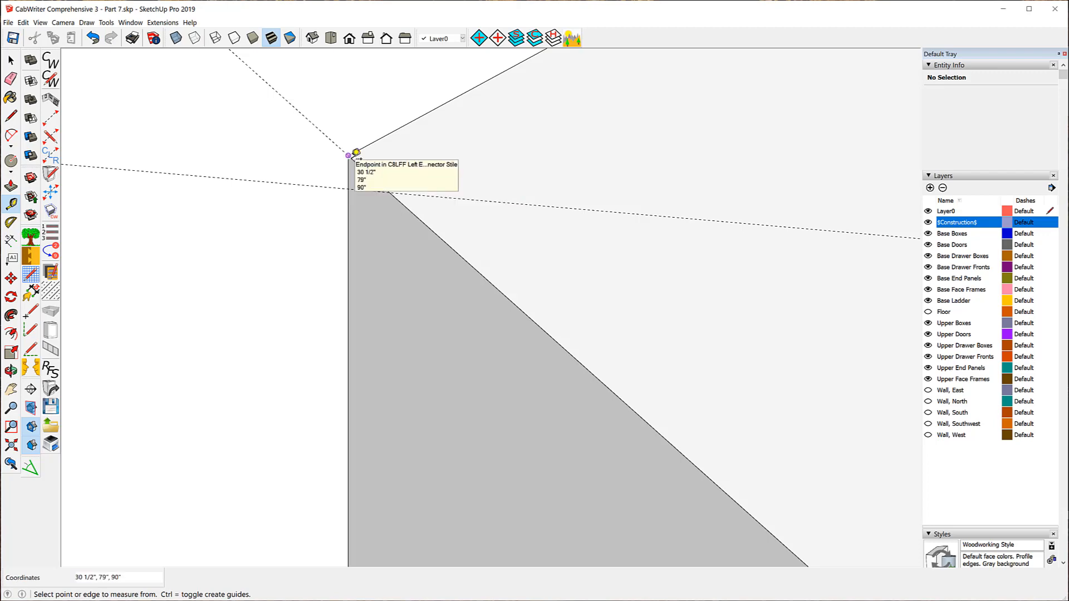
pyautogui.scroll(-2, 355, 136)
pyautogui.scroll(-4, 384, 131)
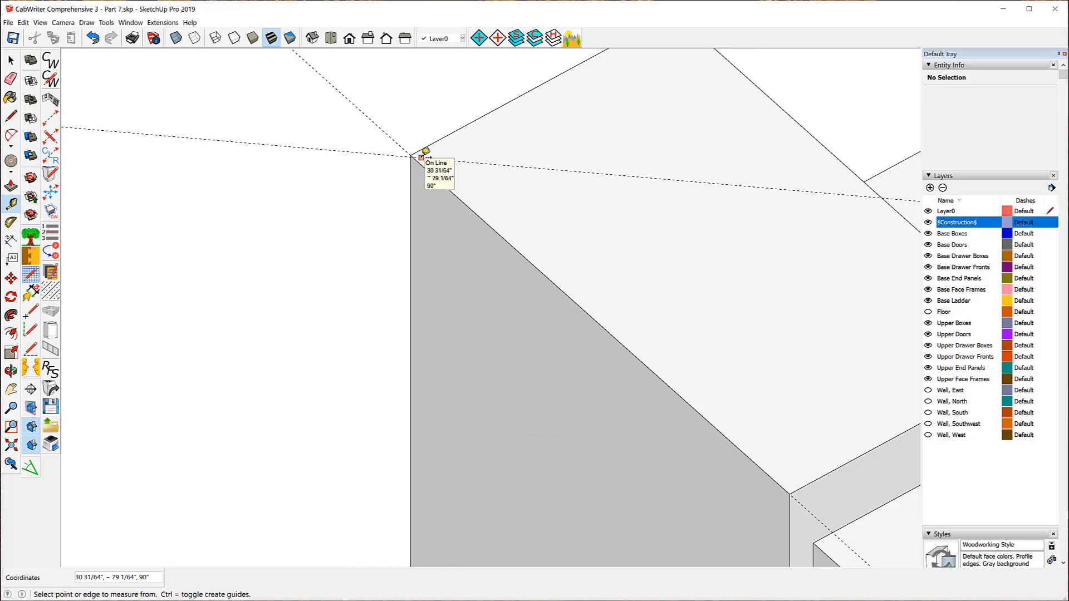
pyautogui.scroll(-3, 425, 151)
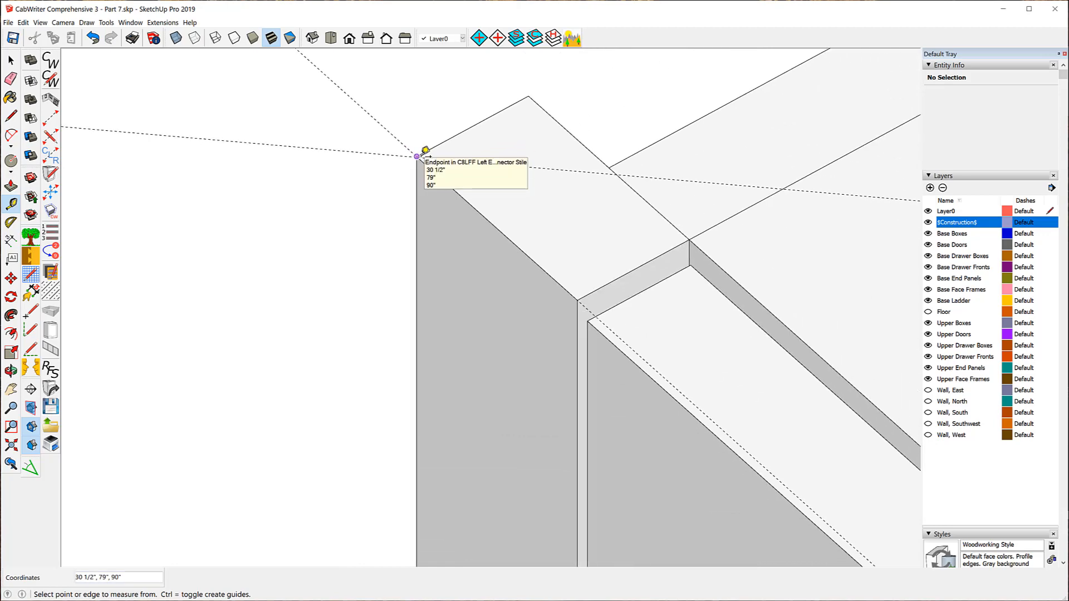
pyautogui.scroll(4, 418, 155)
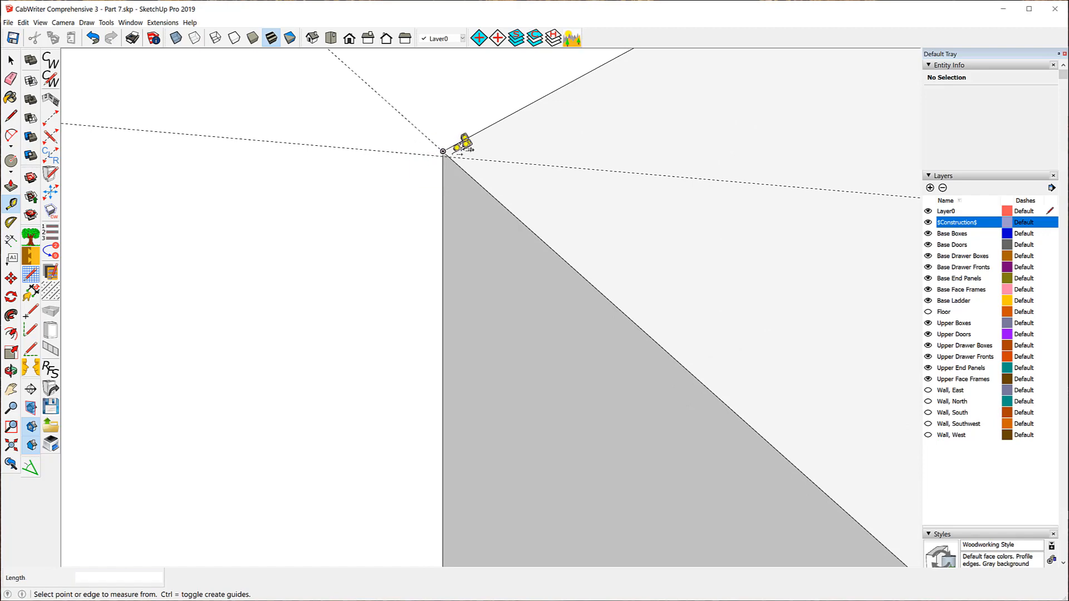
# - Create a guide along the top rear edge of the refrigerator cabinet's right stile with the Tape Measure
pyautogui.click(443, 153)
pyautogui.scroll(-6, 500, 200)
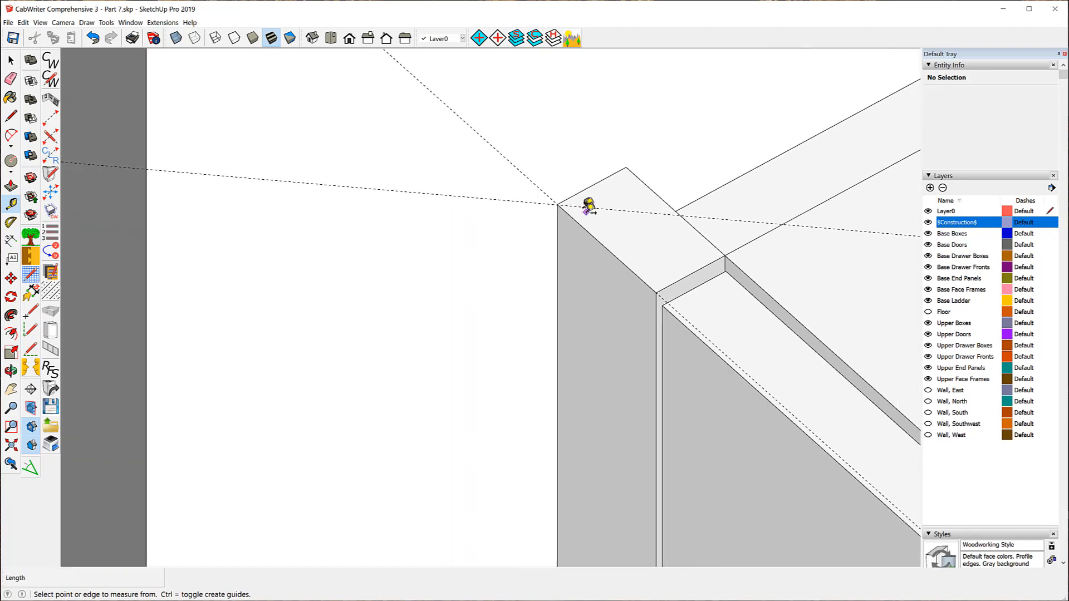
pyautogui.scroll(-3, 586, 212)
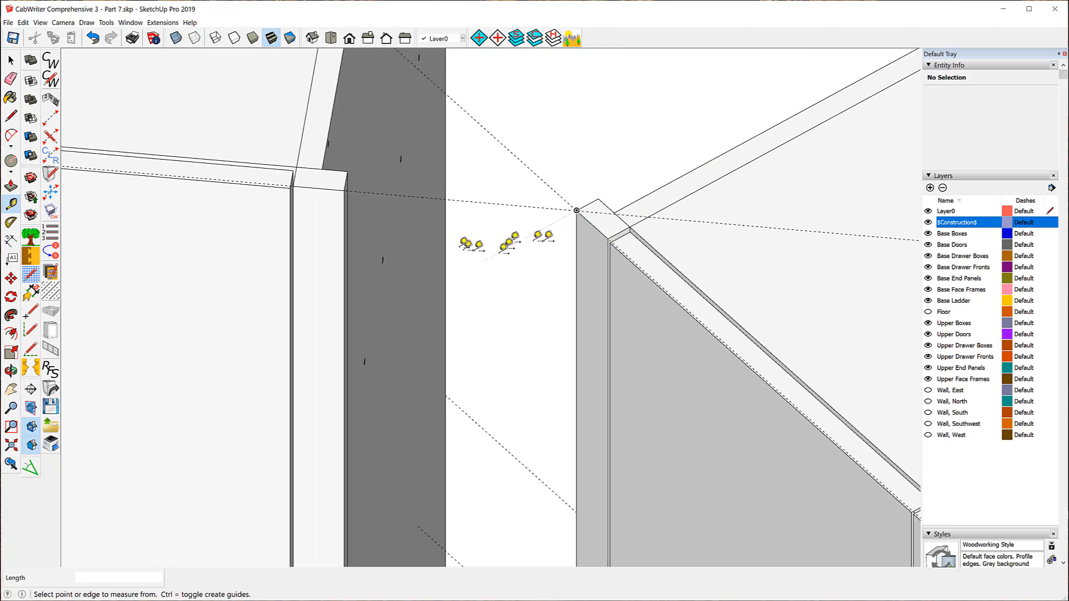
pyautogui.scroll(4, 345, 187)
pyautogui.click(340, 159)
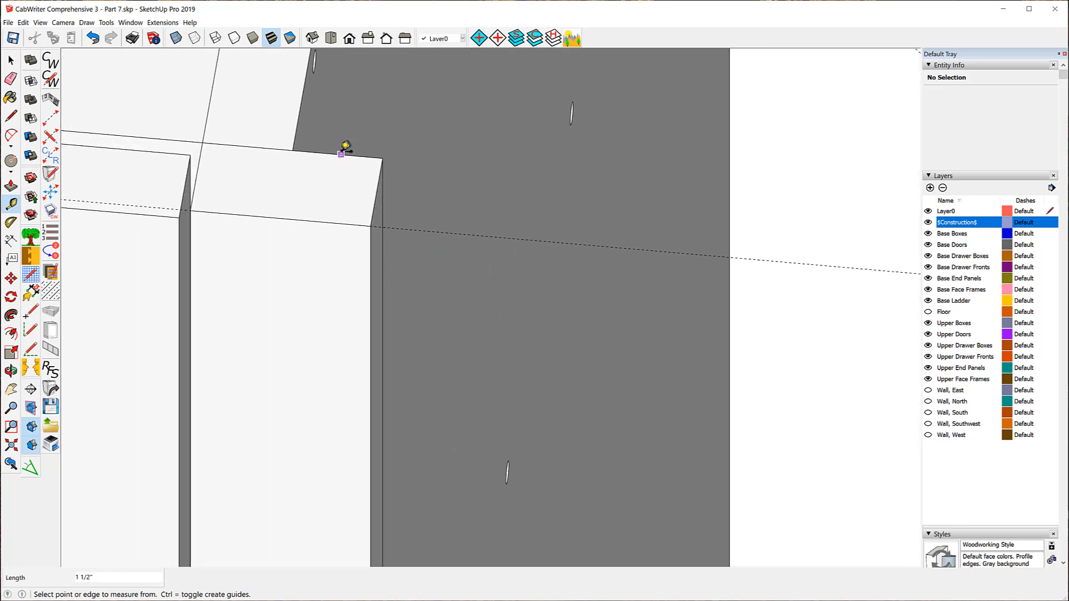
pyautogui.click(340, 153)
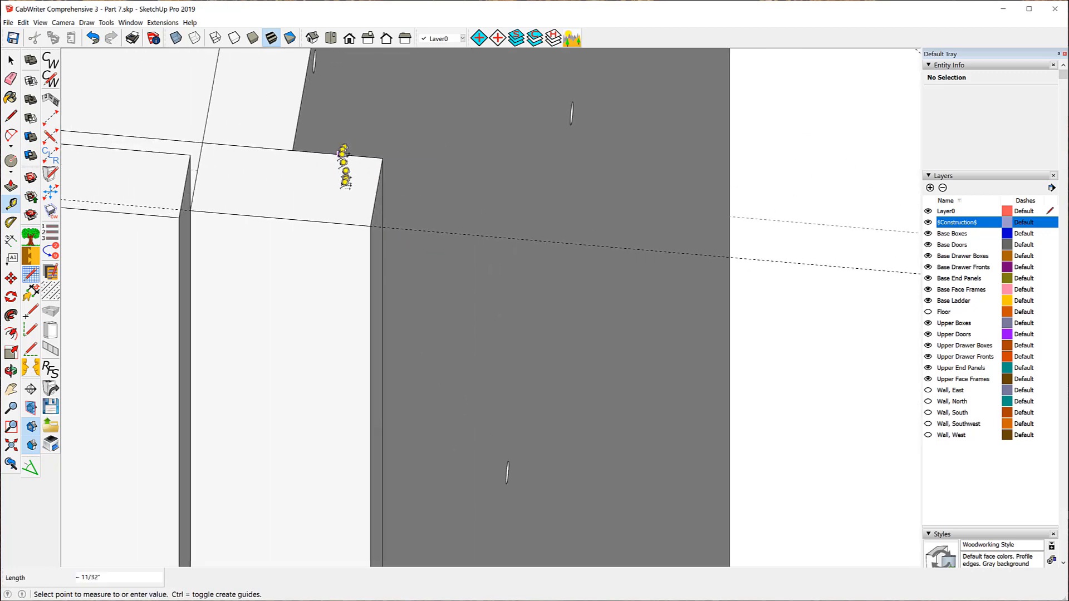
pyautogui.click(368, 155)
# - Renumber the rebuilt refrigerator cabinet as cabinet 6 and select its door front to check the new definition name
pyautogui.scroll(-3, 390, 145)
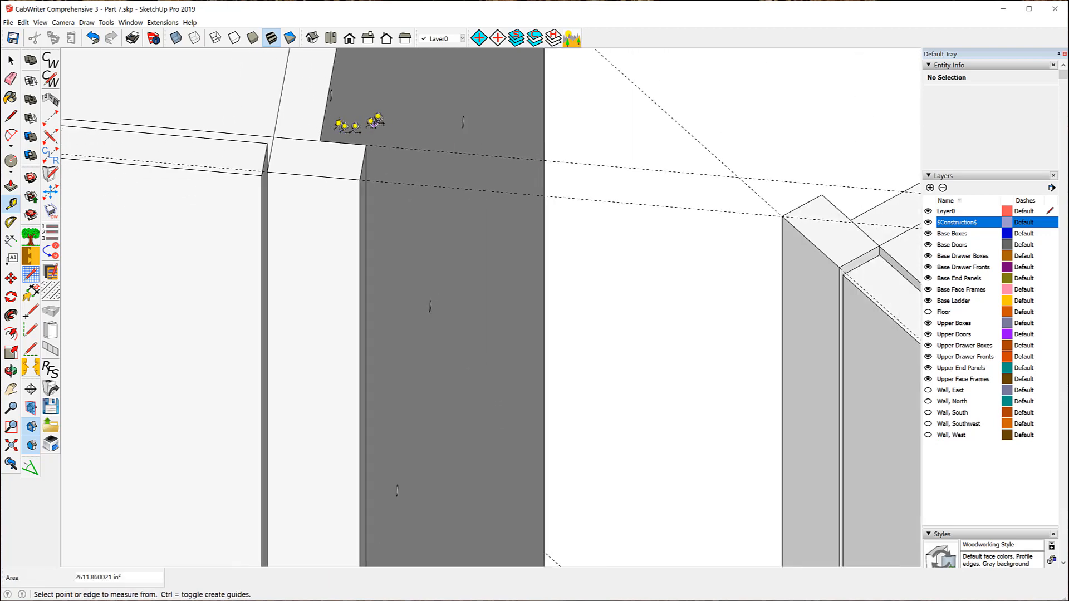
pyautogui.scroll(-3, 395, 158)
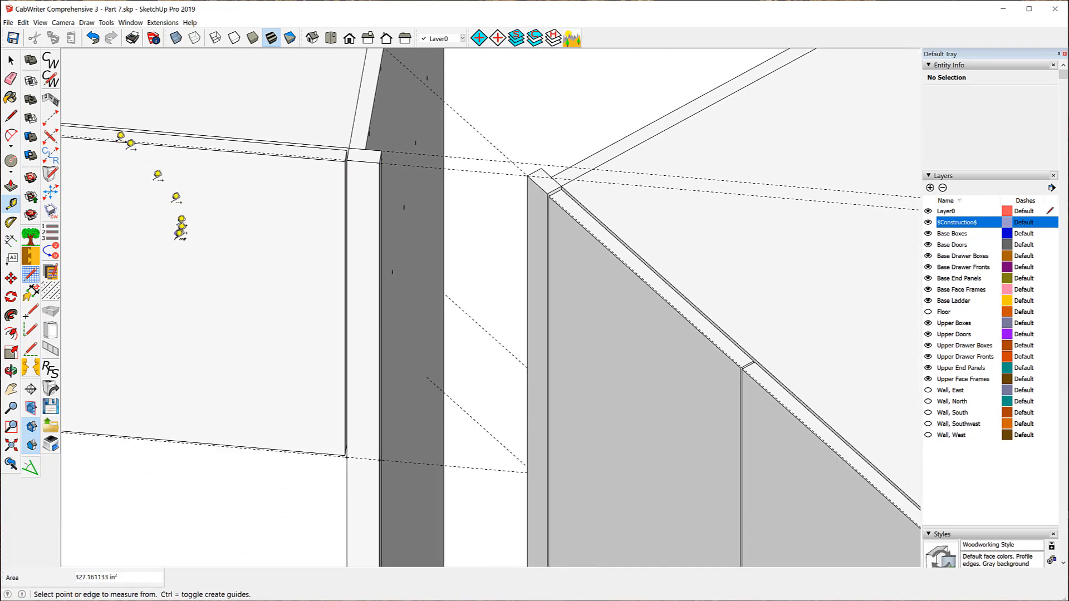
pyautogui.scroll(-1, 192, 221)
pyautogui.scroll(-2, 192, 221)
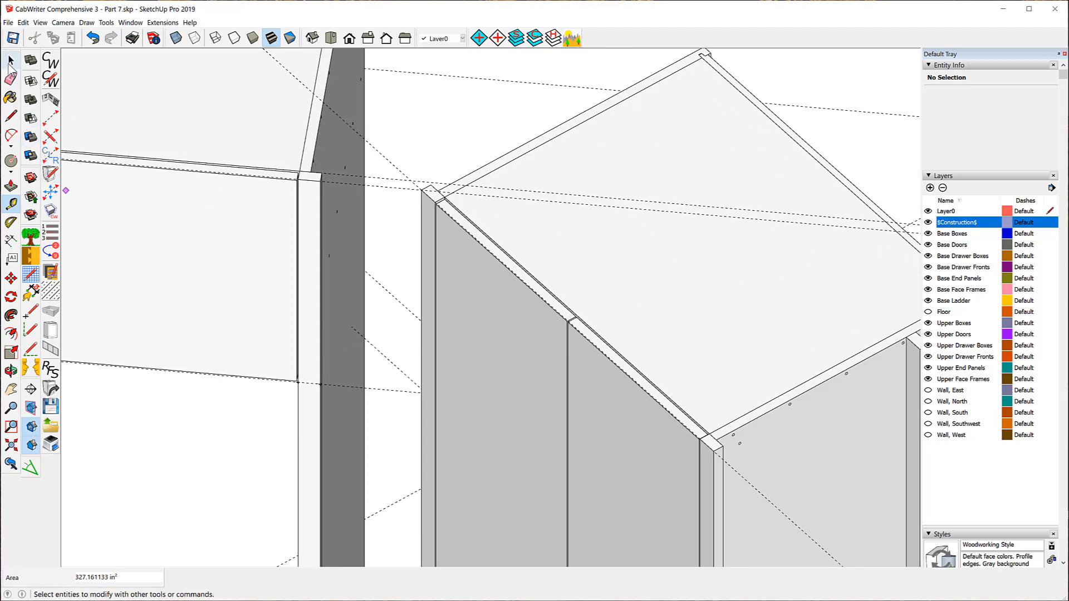
pyautogui.click(13, 60)
pyautogui.click(136, 229)
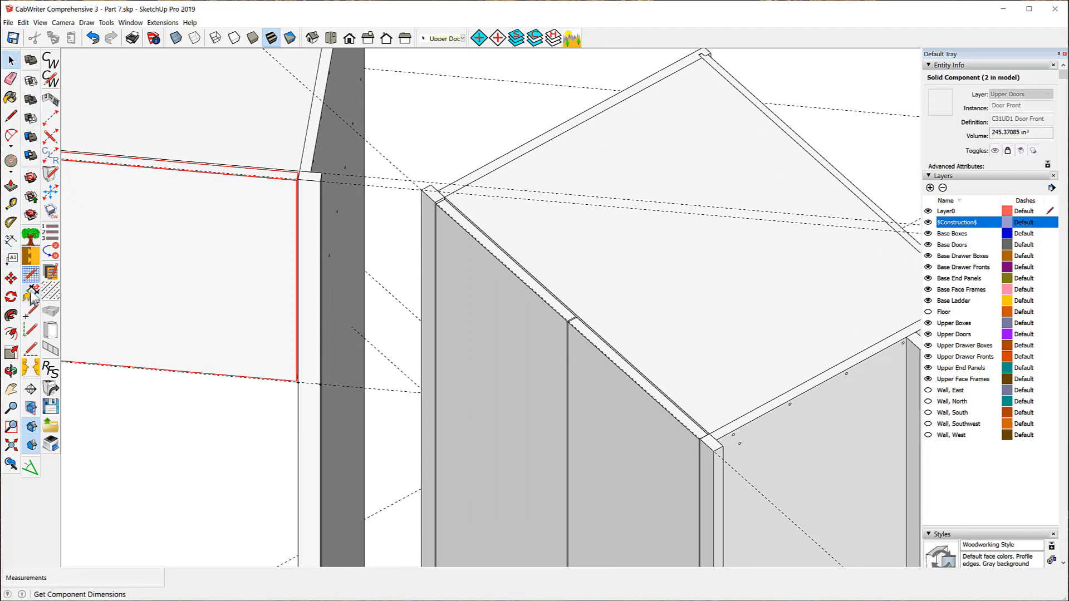
pyautogui.click(49, 253)
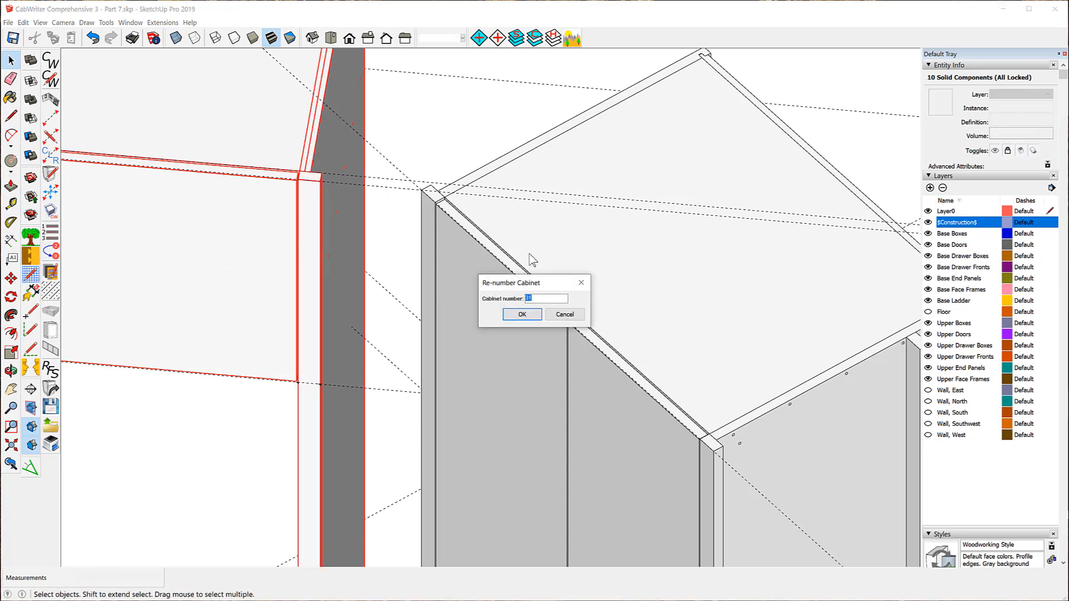
pyautogui.write('6')
pyautogui.click(529, 314)
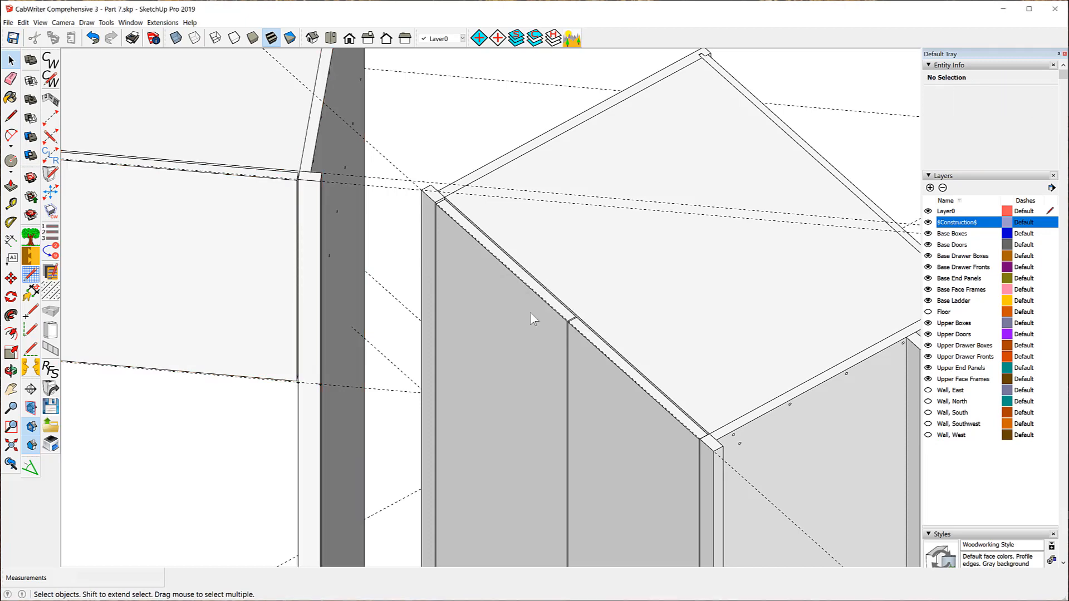
pyautogui.click(225, 217)
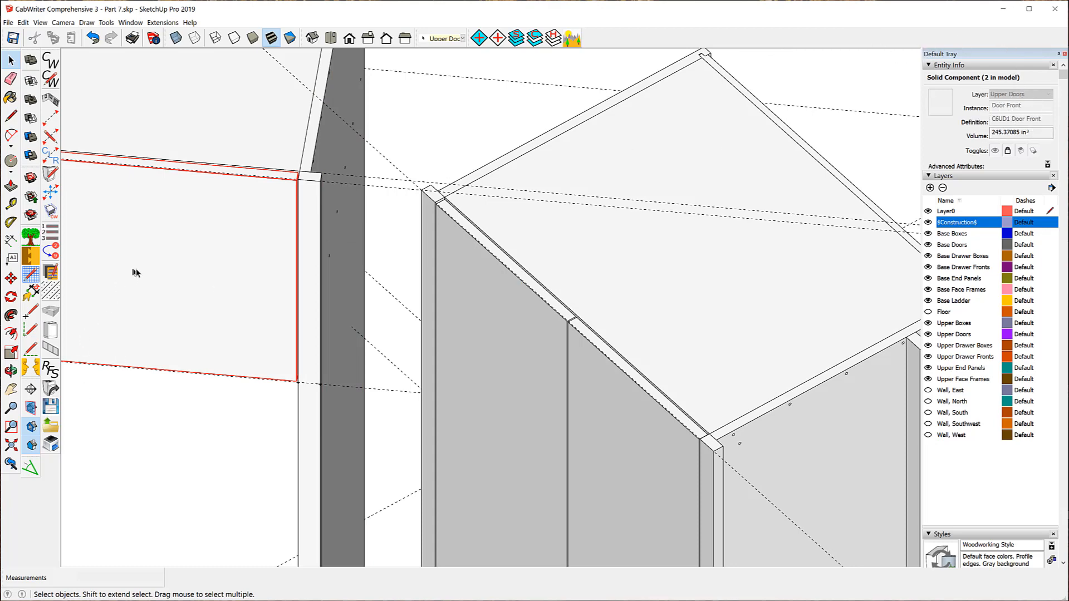
# - Unlock the refrigerator cabinet's right end connector stile and open that component for editing
pyautogui.moveTo(256, 289); pyautogui.dragTo(100, 258, button='middle')
pyautogui.scroll(6, 429, 159)
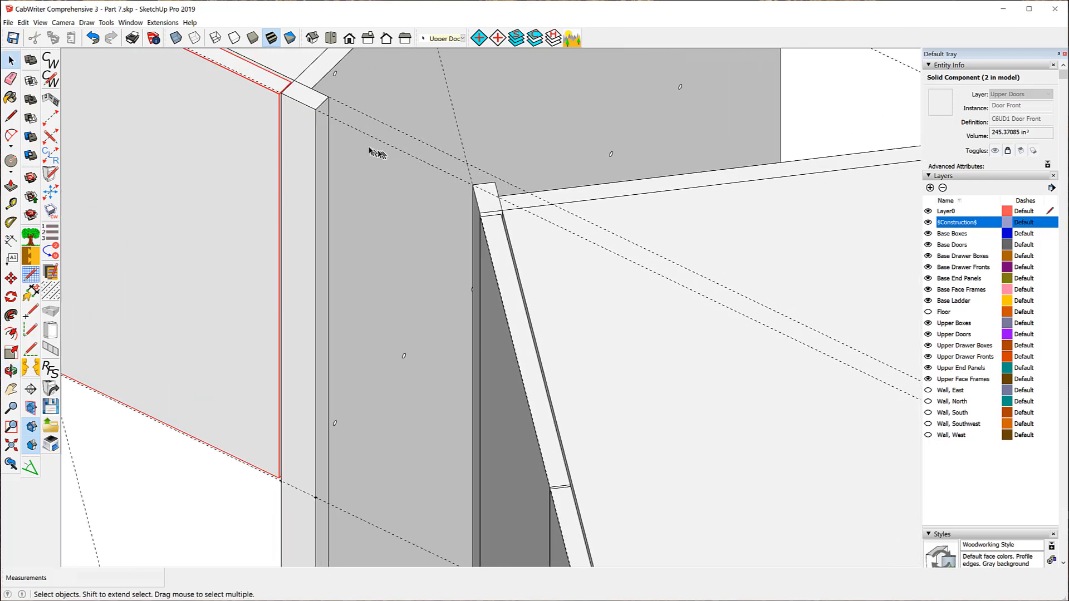
pyautogui.click(272, 130)
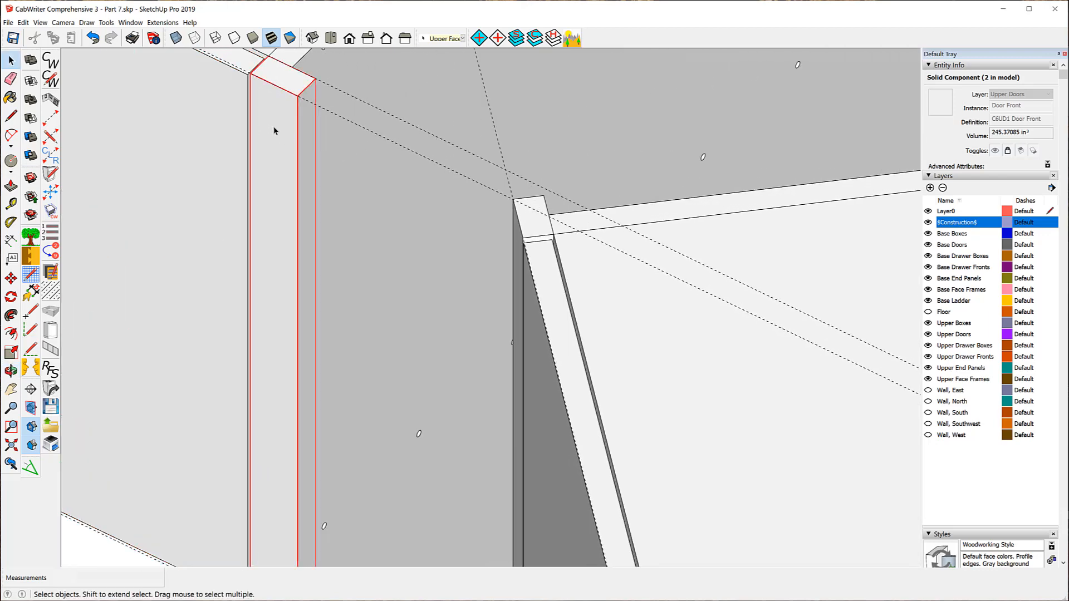
pyautogui.rightClick(274, 128)
pyautogui.click(294, 164)
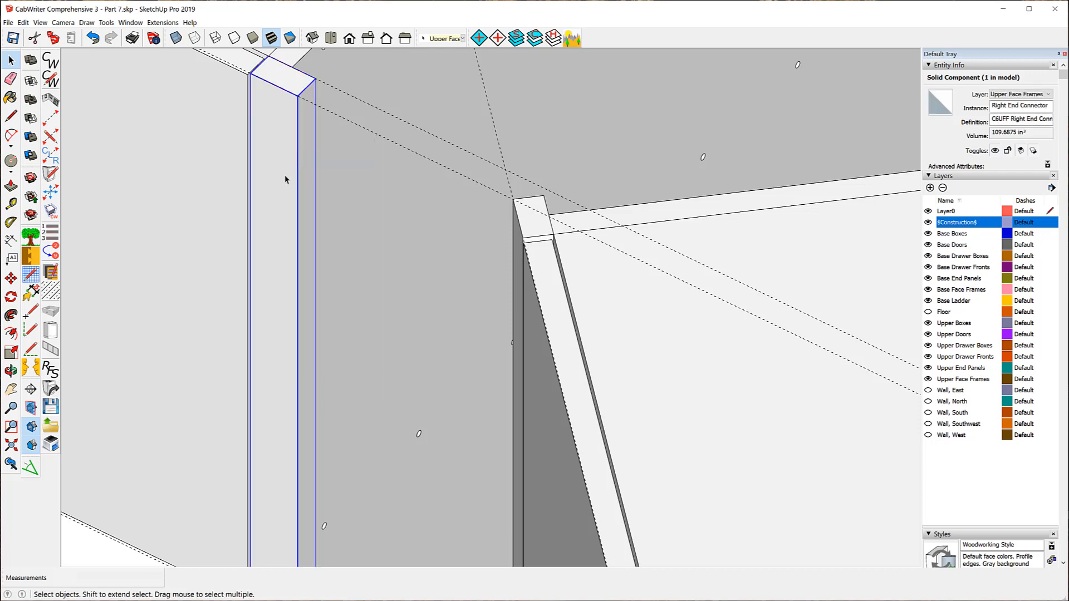
pyautogui.rightClick(285, 179)
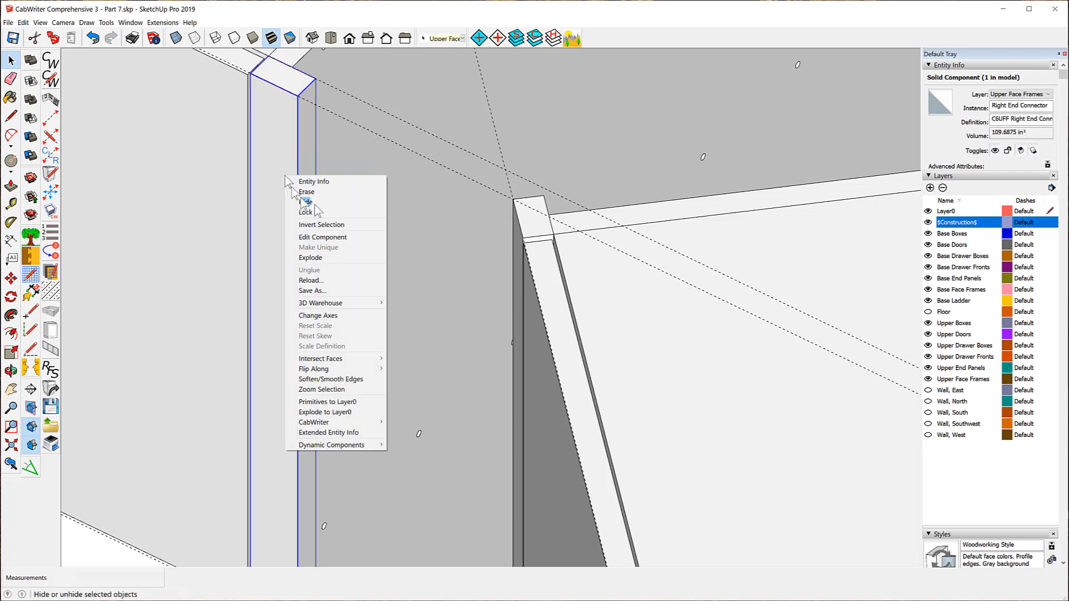
pyautogui.click(327, 236)
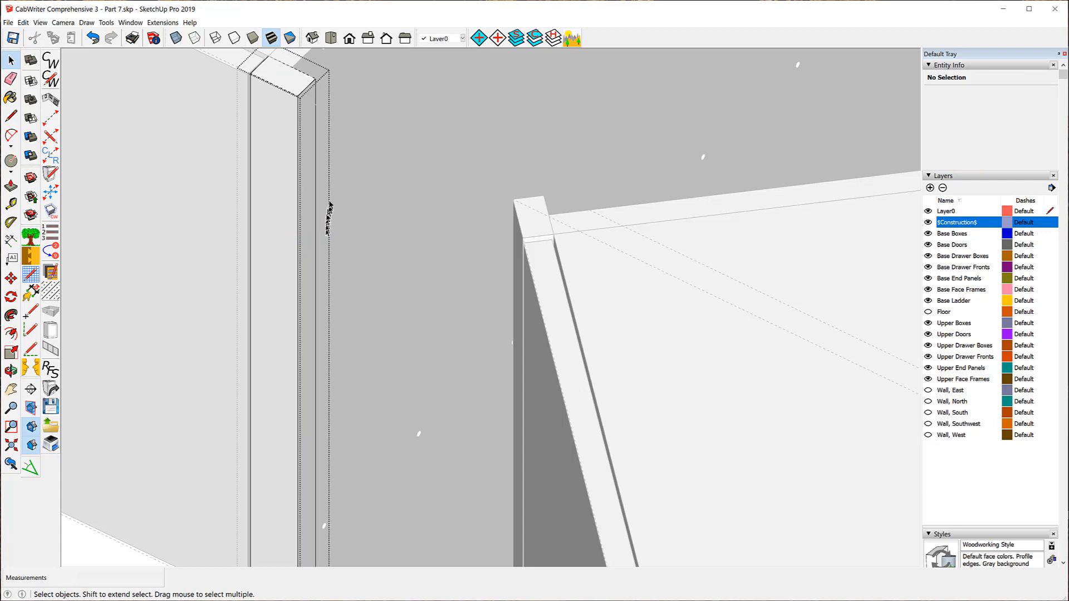
# - Push/Pull the stile's bevelled end face outward about 6 55/64" to the corner of the neighbouring cabinet's stile
pyautogui.click(11, 186)
pyautogui.click(307, 106)
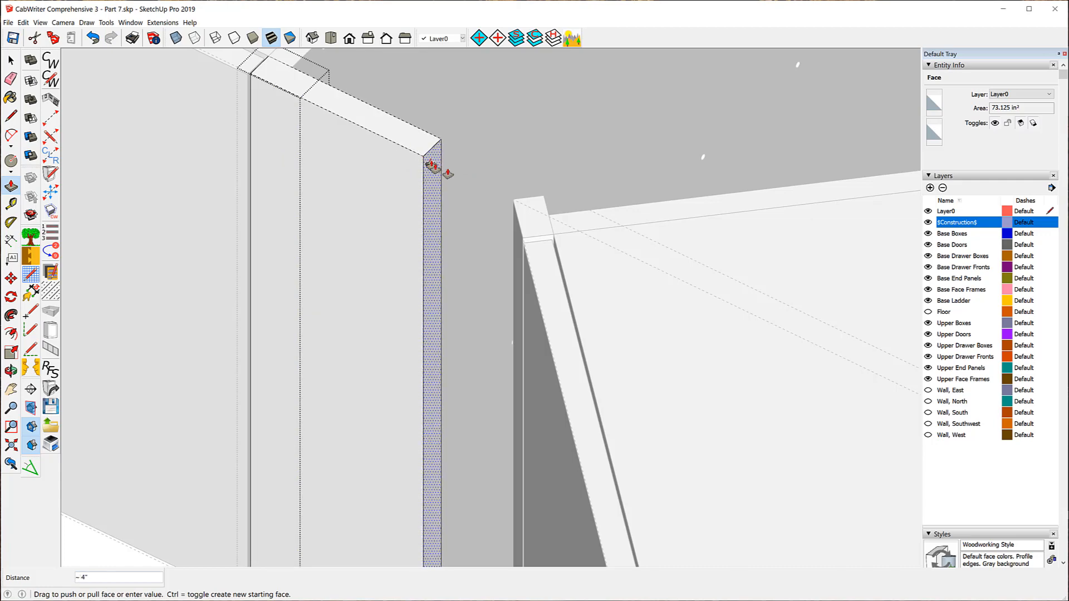
pyautogui.scroll(2, 524, 210)
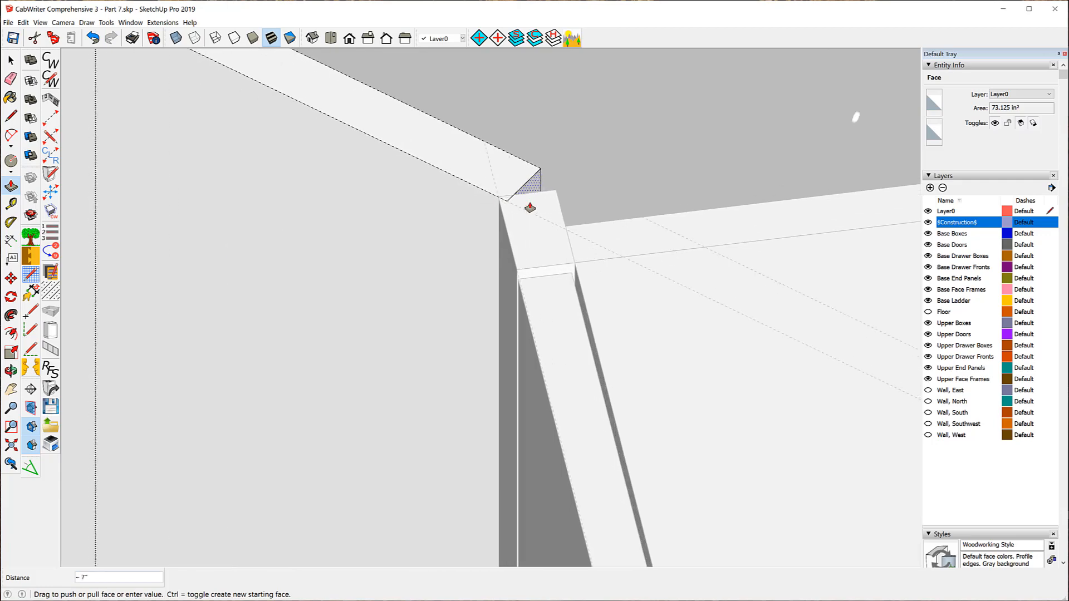
pyautogui.scroll(5, 530, 208)
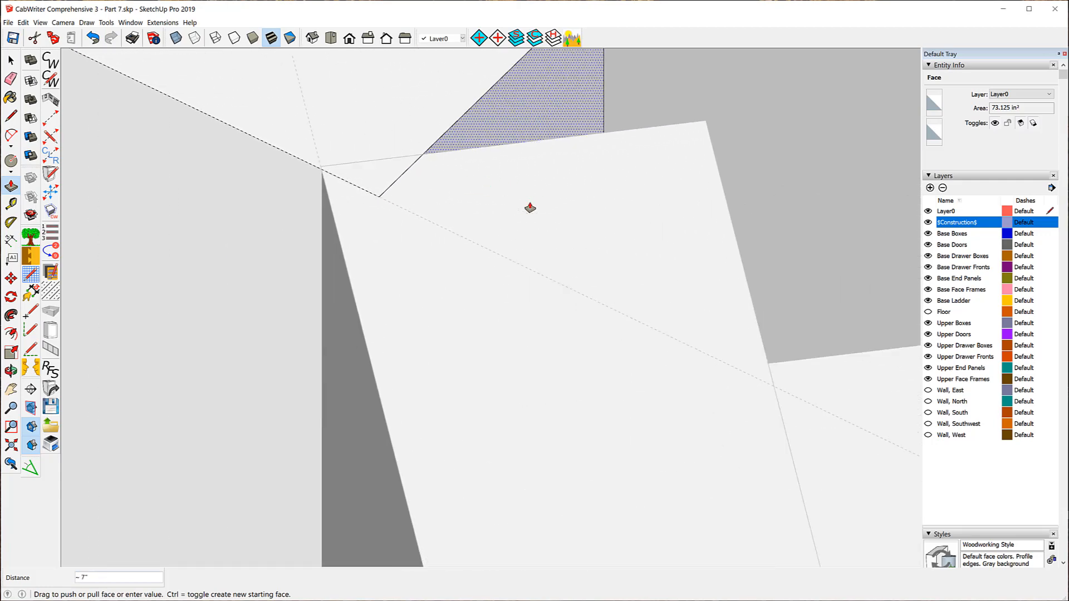
pyautogui.scroll(3, 486, 210)
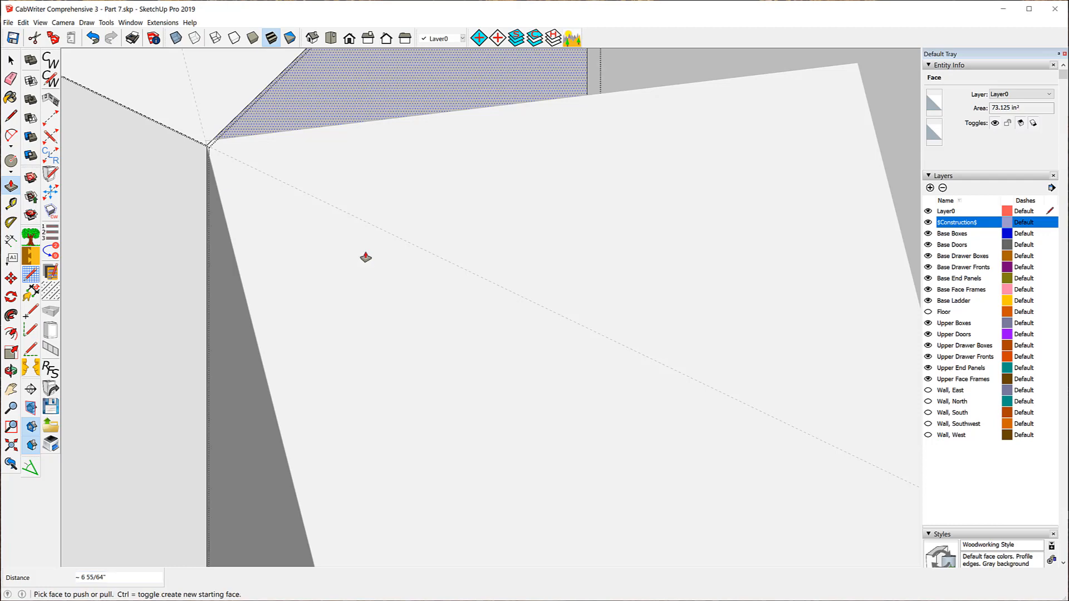
# - Examine the joint between the extended stile's bevelled end and the neighbouring cabinet's stile corner
pyautogui.scroll(-5, 365, 258)
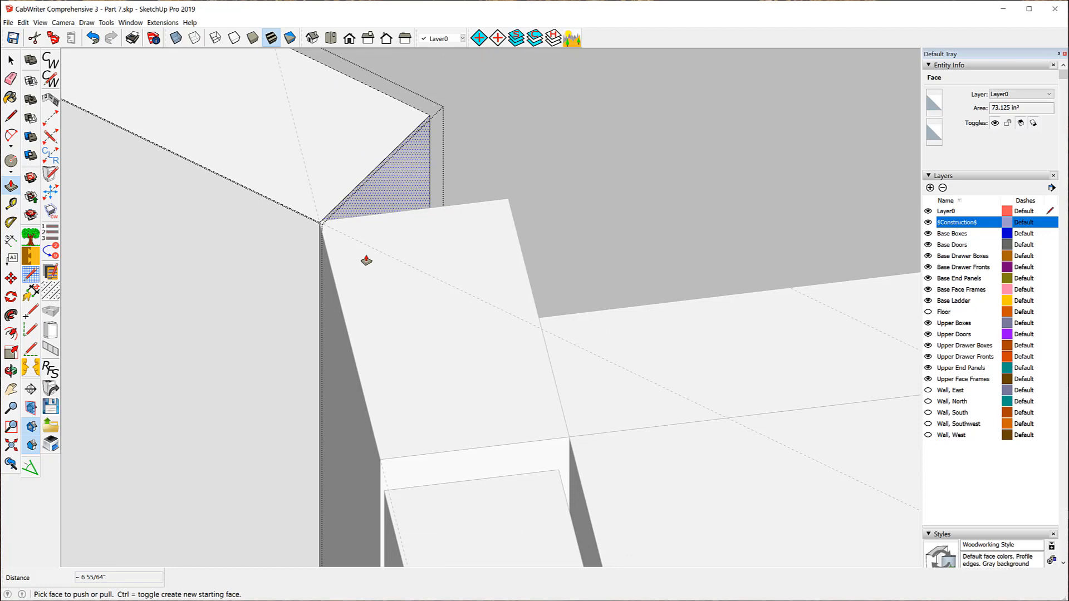
pyautogui.scroll(5, 334, 207)
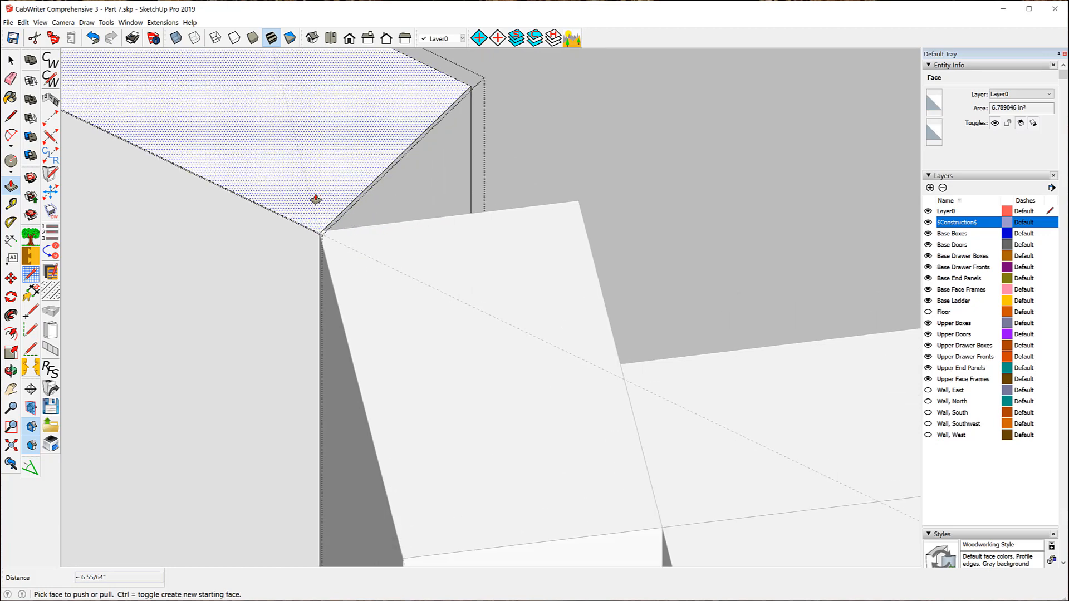
pyautogui.scroll(3, 308, 202)
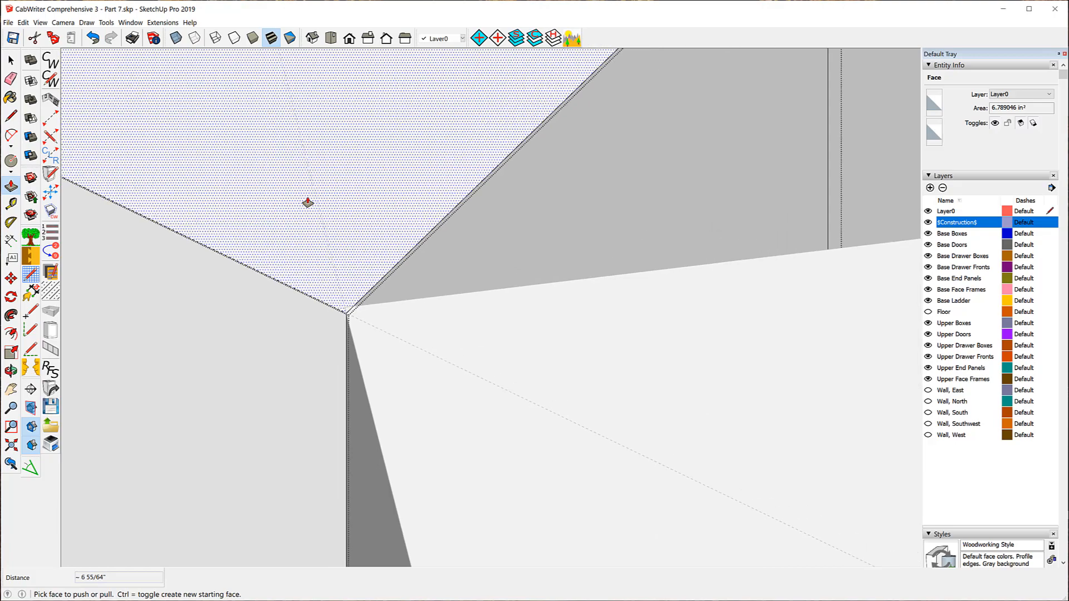
pyautogui.scroll(1, 307, 202)
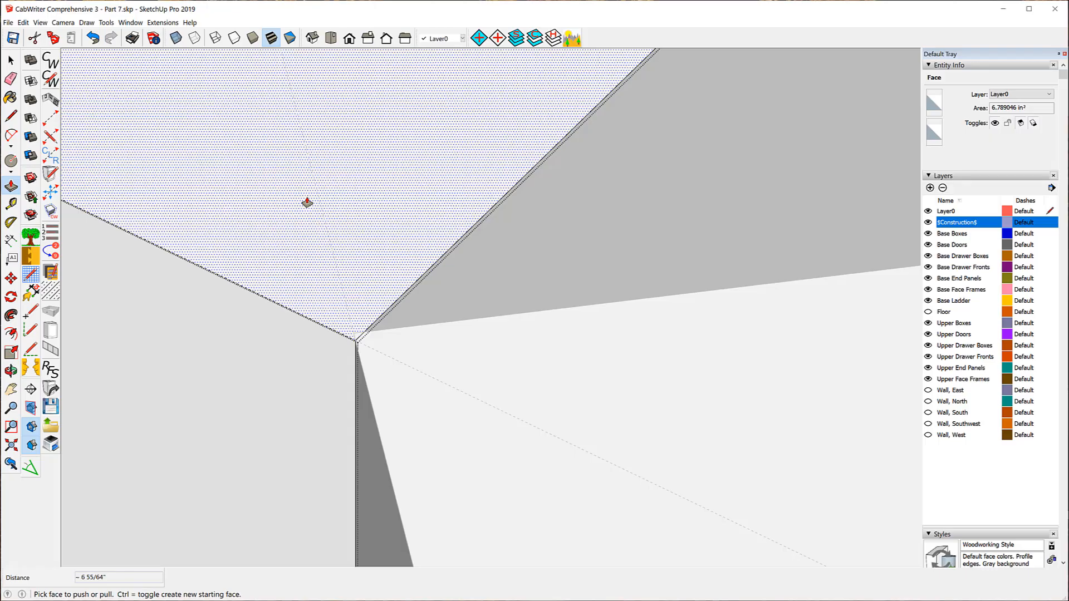
pyautogui.scroll(-6, 307, 202)
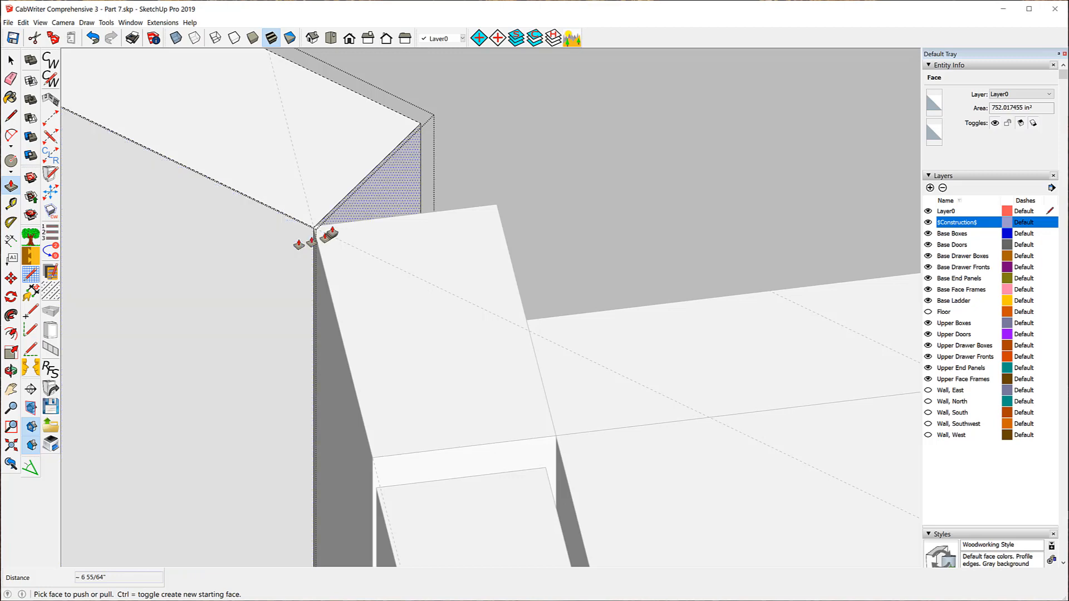
pyautogui.scroll(4, 320, 239)
pyautogui.scroll(3, 315, 242)
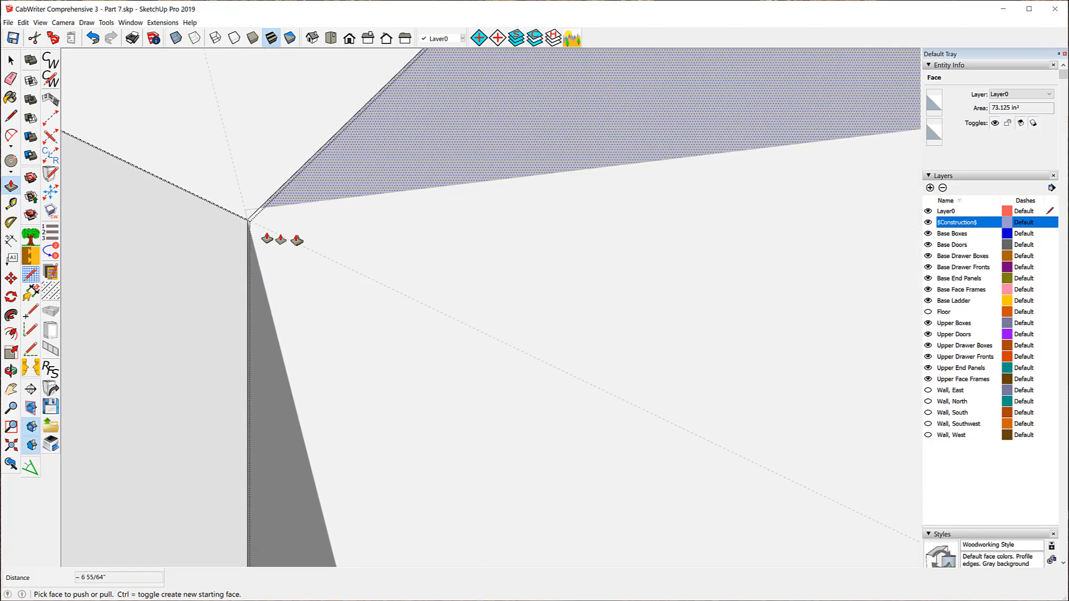
pyautogui.scroll(2, 245, 220)
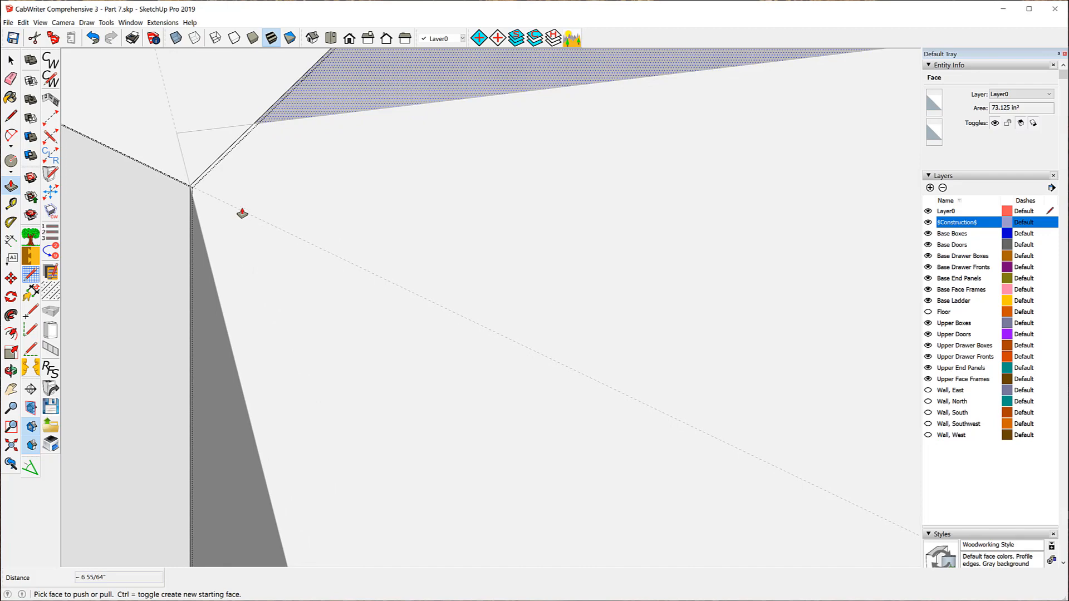
# - Finish editing the refrigerator cabinet's right end connector stile and close that component
pyautogui.click(11, 60)
pyautogui.click(624, 216)
pyautogui.scroll(-3, 542, 238)
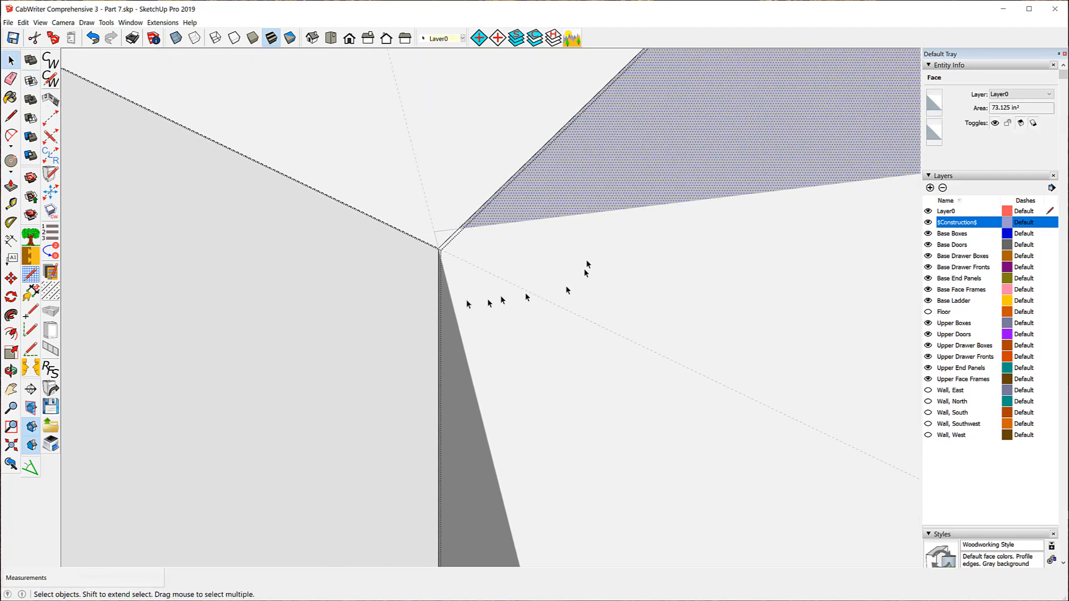
pyautogui.scroll(-5, 365, 303)
pyautogui.click(599, 143)
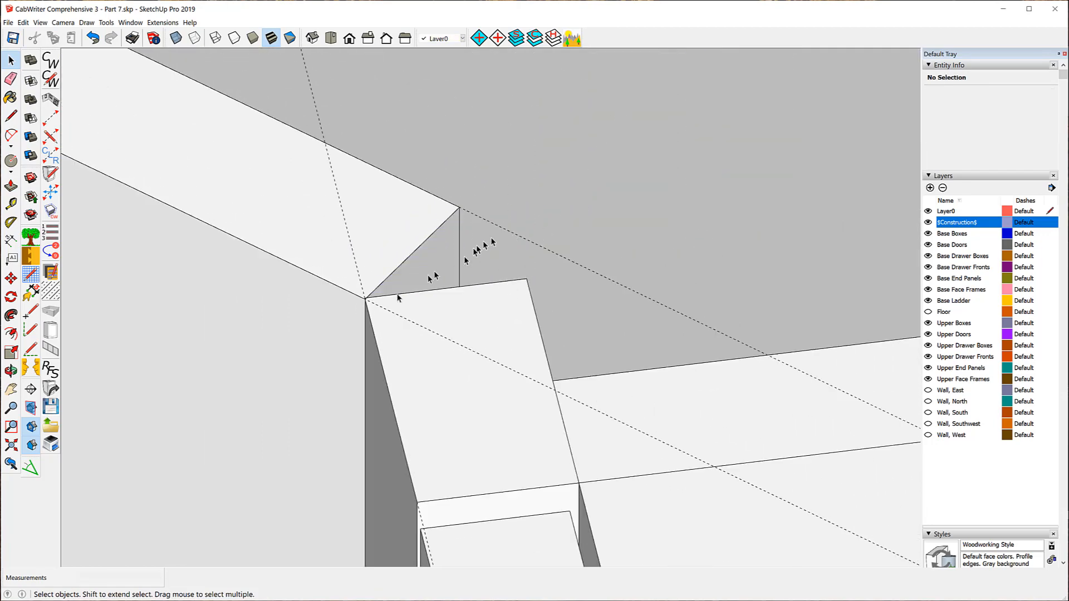
# - Examine how the corners of the two neighbouring stiles meet, from above and from the front
pyautogui.scroll(5, 359, 302)
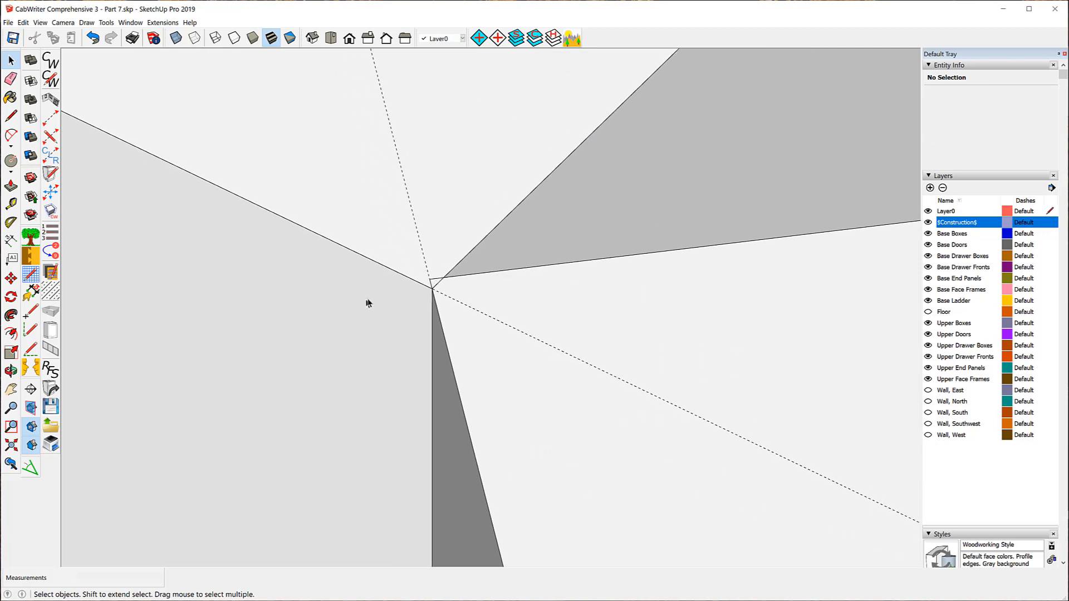
pyautogui.scroll(1, 370, 299)
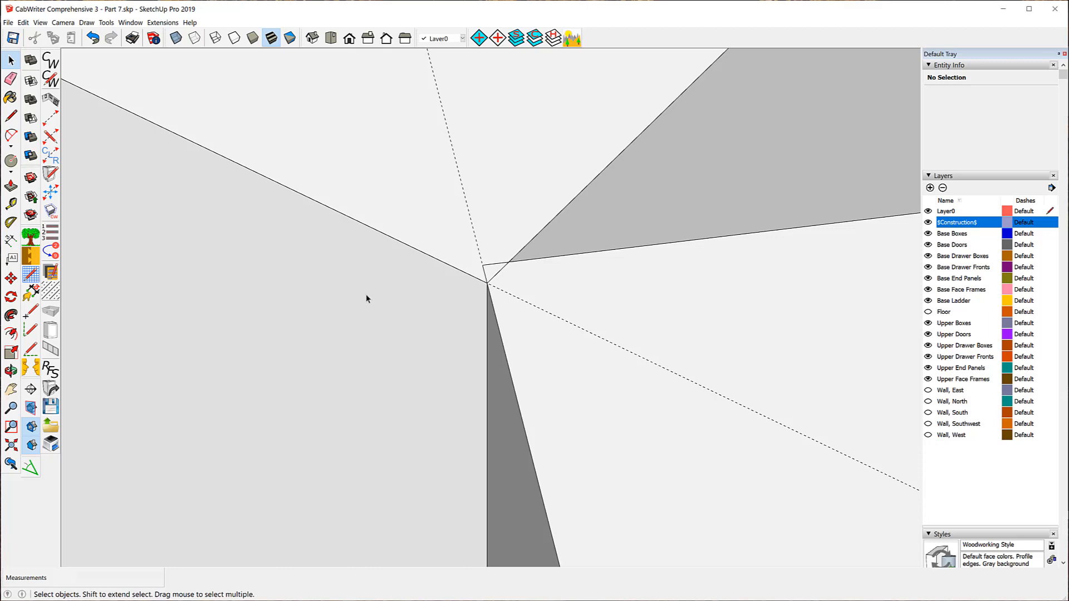
pyautogui.scroll(-5, 366, 299)
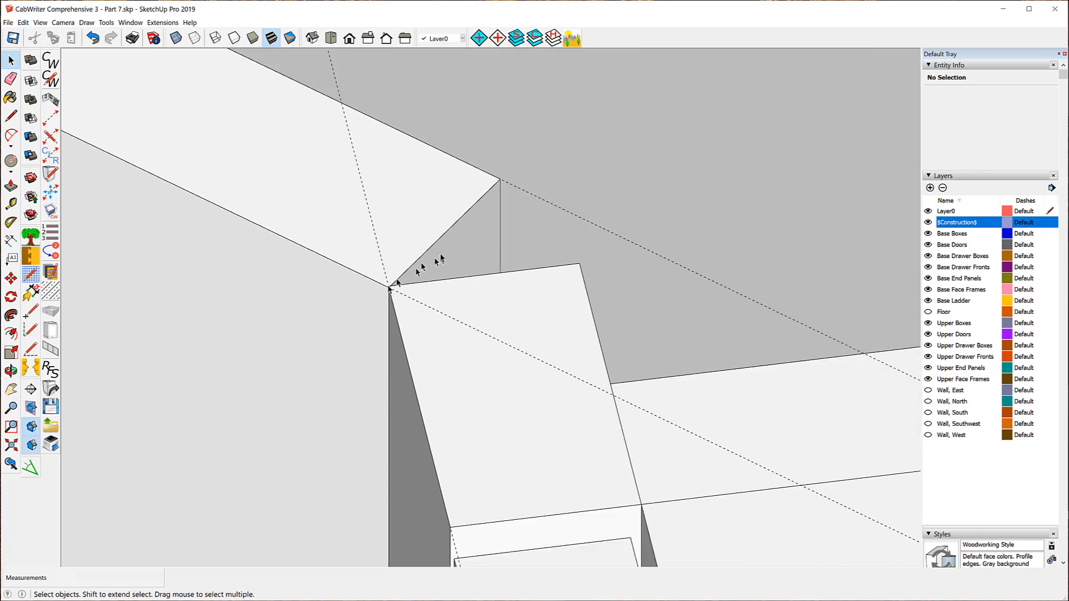
pyautogui.scroll(-1, 442, 251)
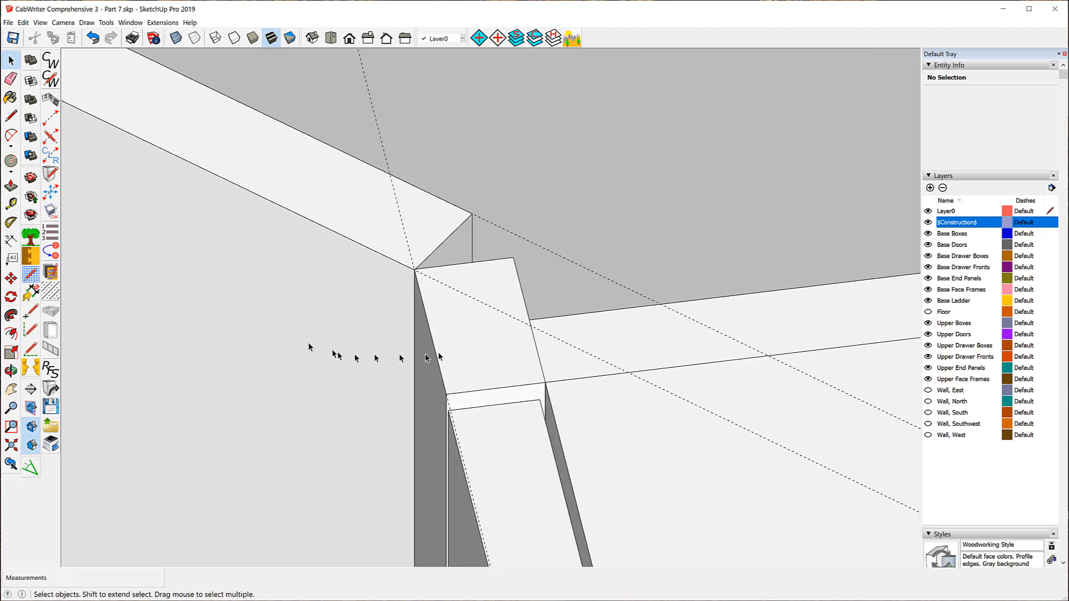
pyautogui.moveTo(295, 342); pyautogui.dragTo(636, 257, button='middle')
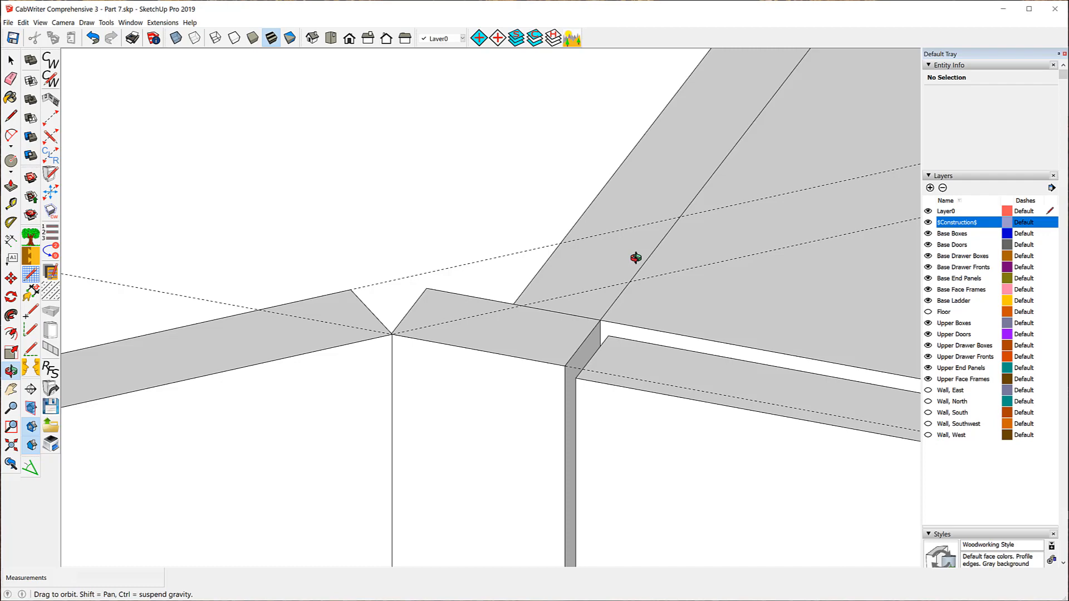
pyautogui.moveTo(636, 258); pyautogui.dragTo(639, 262, button='middle')
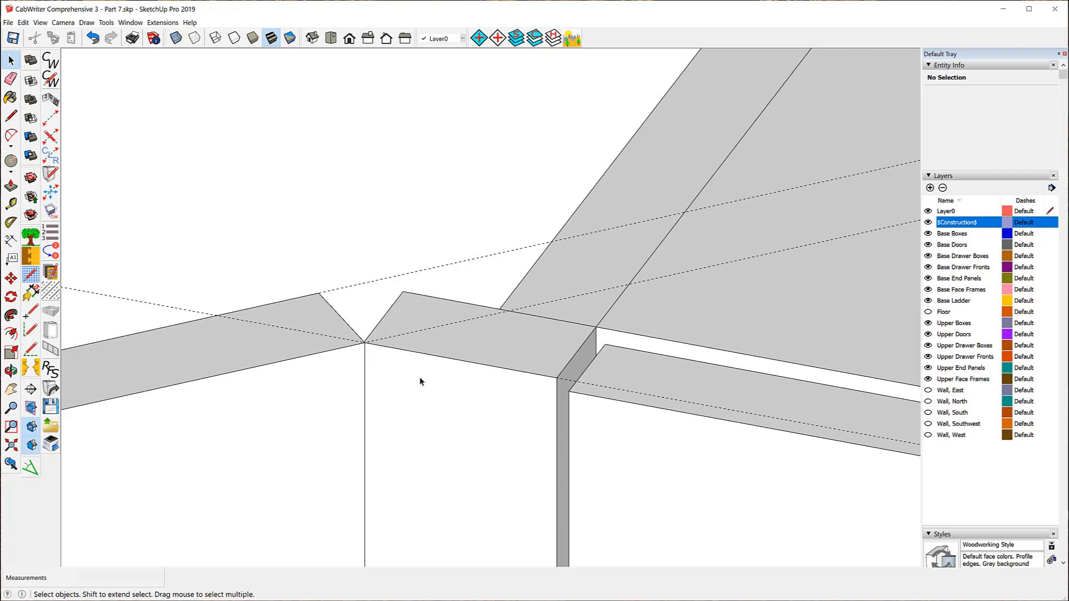
# - Unlock the neighbouring base cabinet's left end connector stile and open that component for editing
pyautogui.moveTo(318, 323); pyautogui.dragTo(810, 310, button='middle')
pyautogui.rightClick(473, 368)
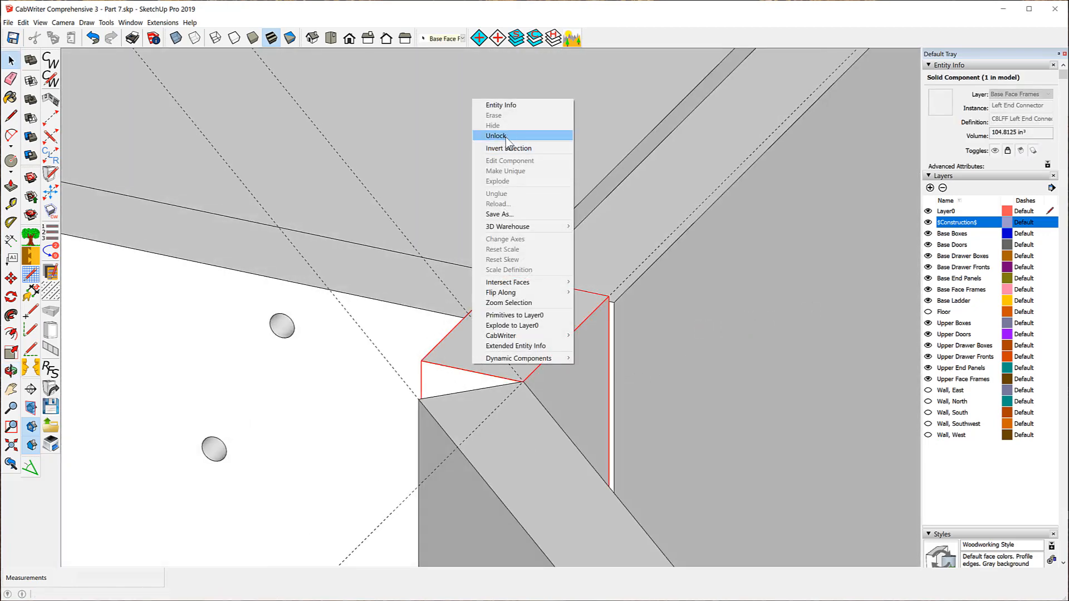
pyautogui.click(506, 136)
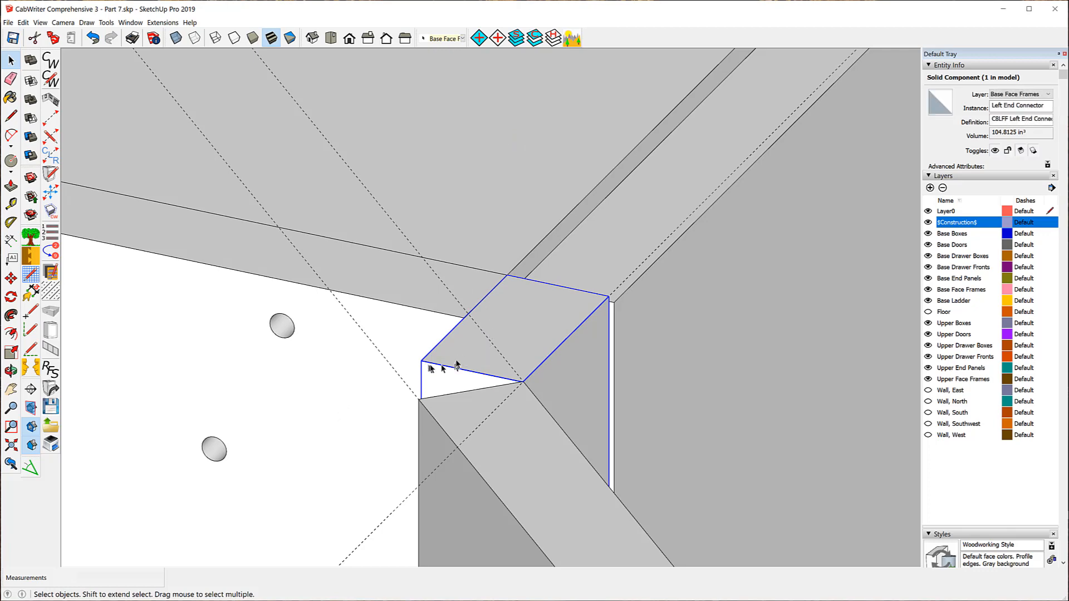
pyautogui.rightClick(455, 361)
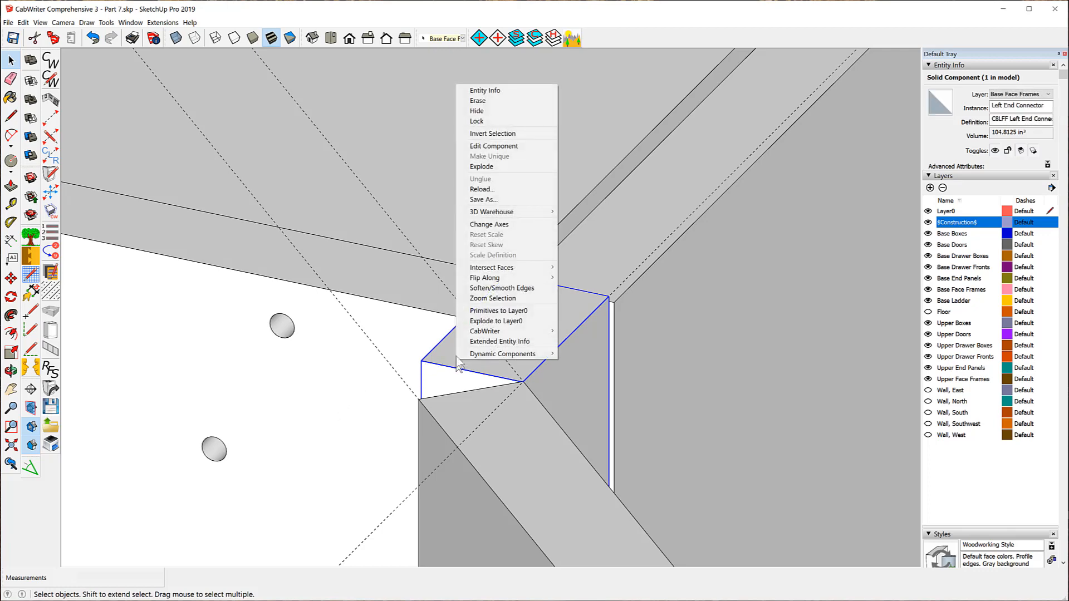
pyautogui.click(489, 146)
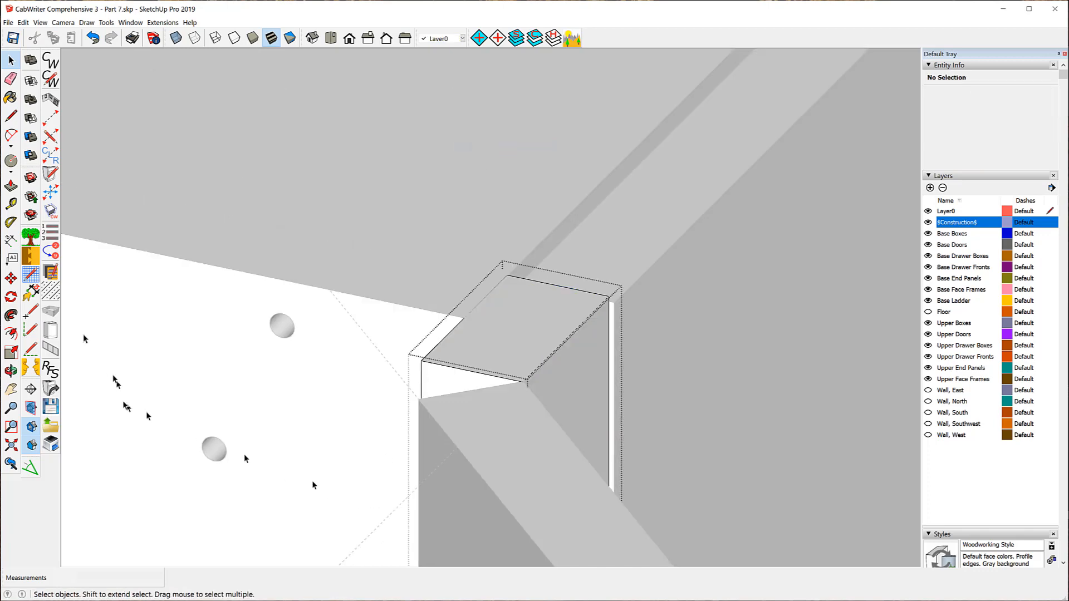
# - Push/Pull the left end connector stile's end face inward about 1/64" to the refrigerator stile's corner
pyautogui.click(11, 186)
pyautogui.scroll(4, 501, 374)
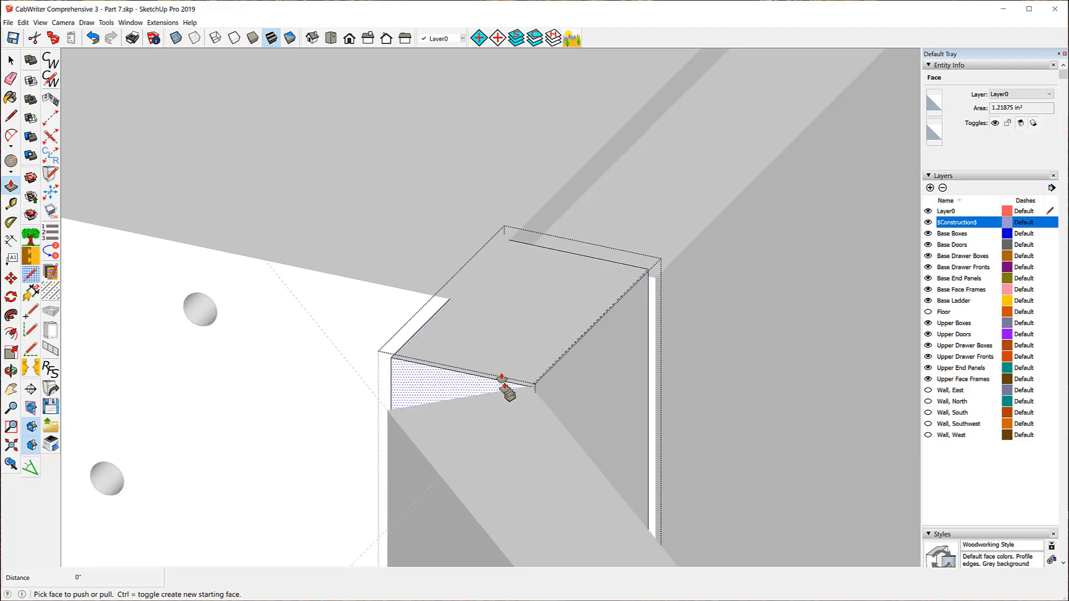
pyautogui.scroll(3, 495, 378)
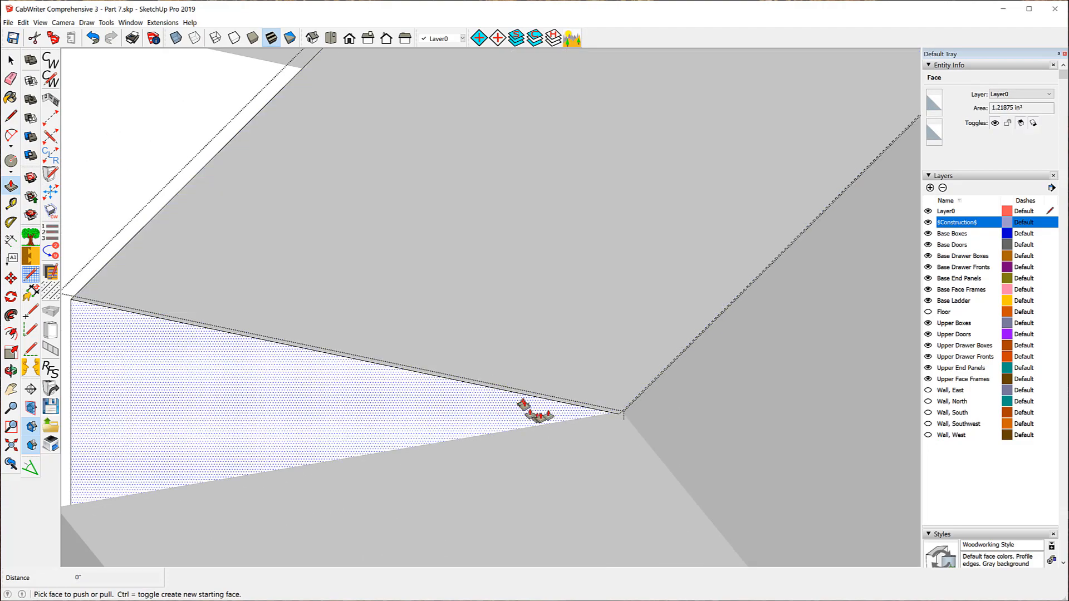
pyautogui.moveTo(547, 417); pyautogui.dragTo(623, 414)
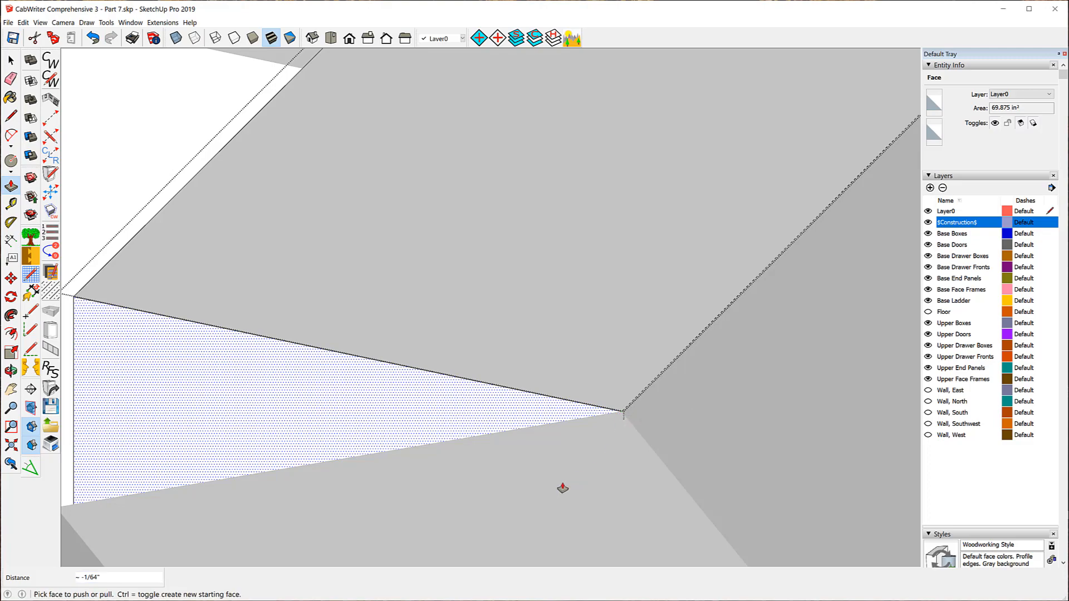
# - Check the trimmed stile's corner against the refrigerator cabinet's stile and close the left end connector component
pyautogui.scroll(5, 625, 417)
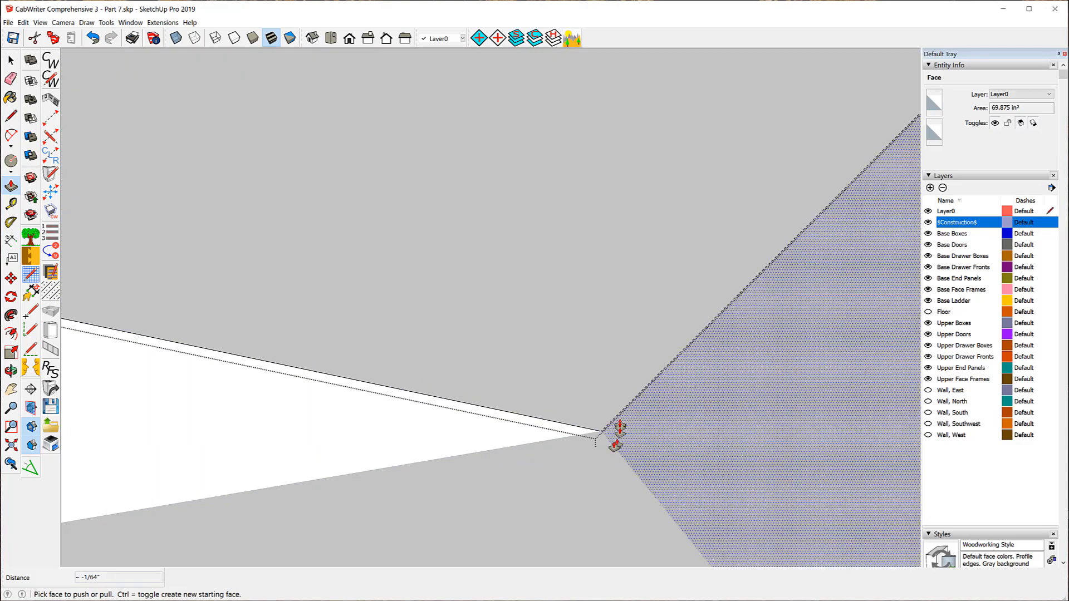
pyautogui.scroll(-3, 611, 443)
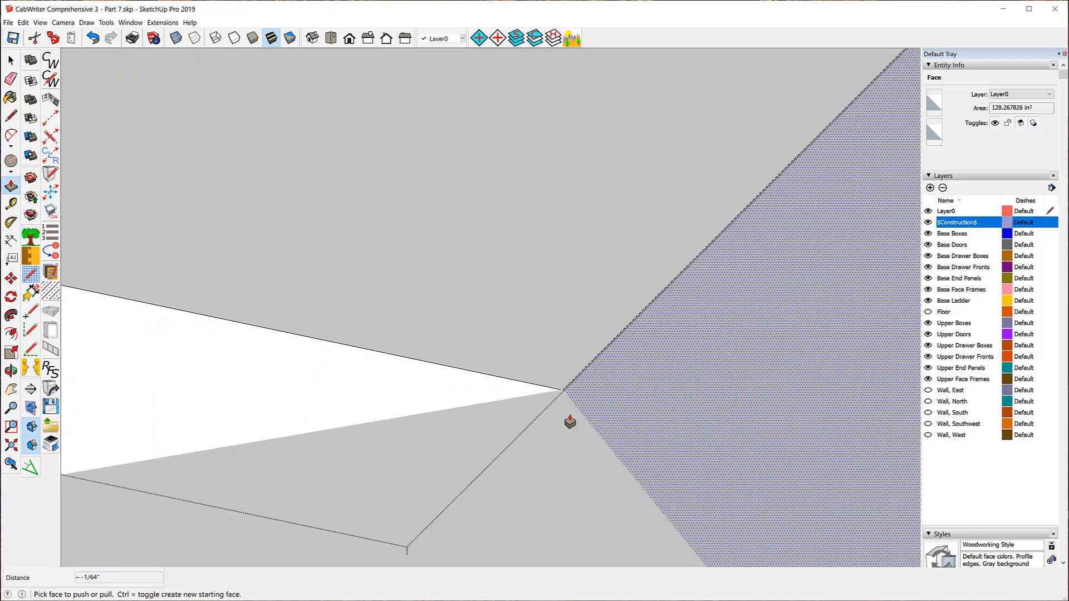
pyautogui.scroll(2, 568, 412)
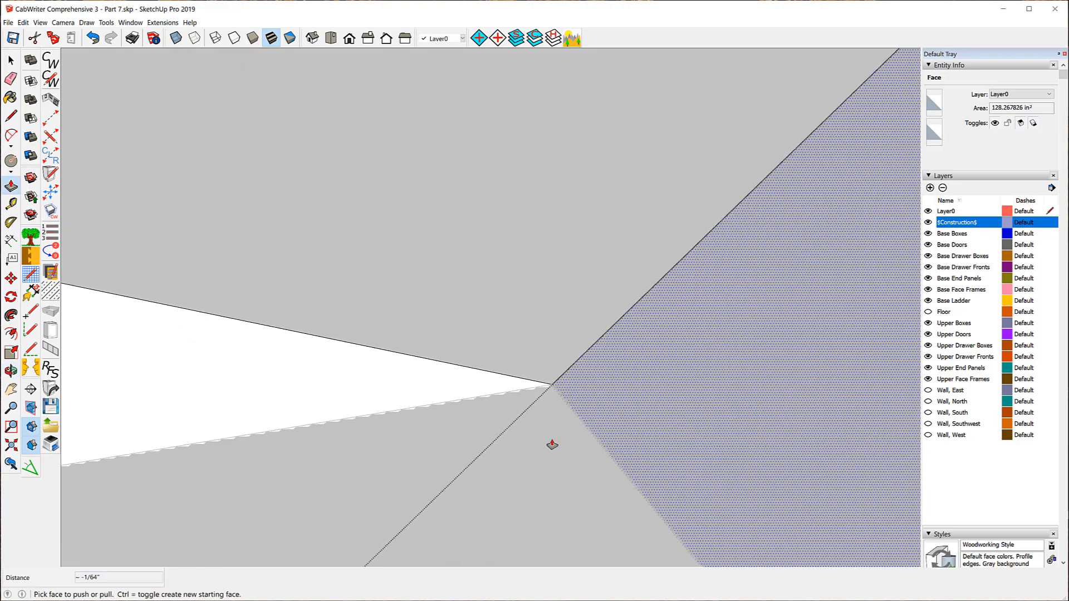
pyautogui.scroll(-3, 509, 372)
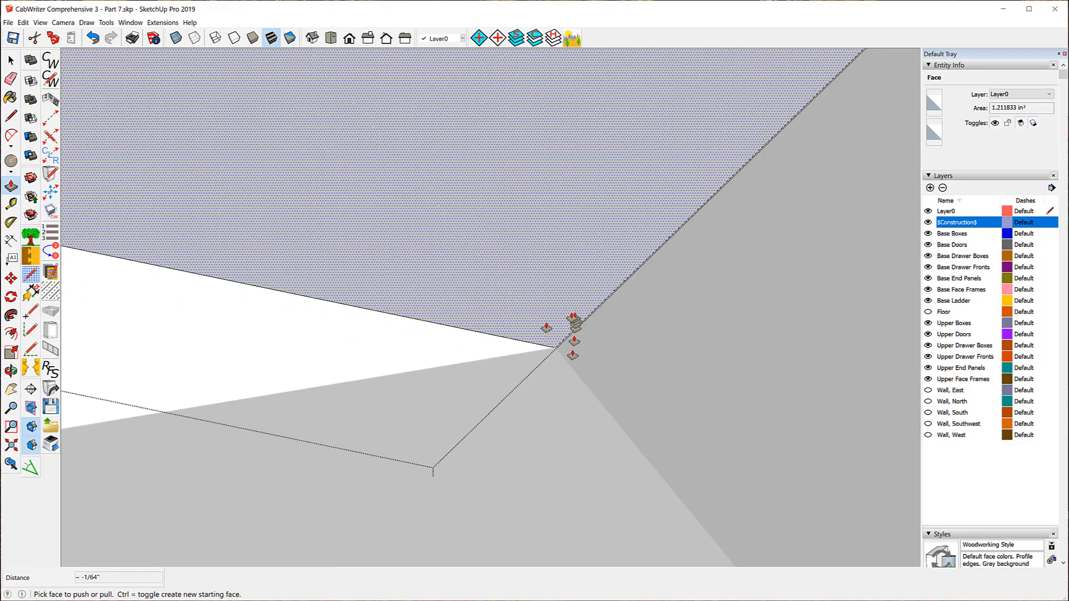
pyautogui.scroll(-5, 509, 356)
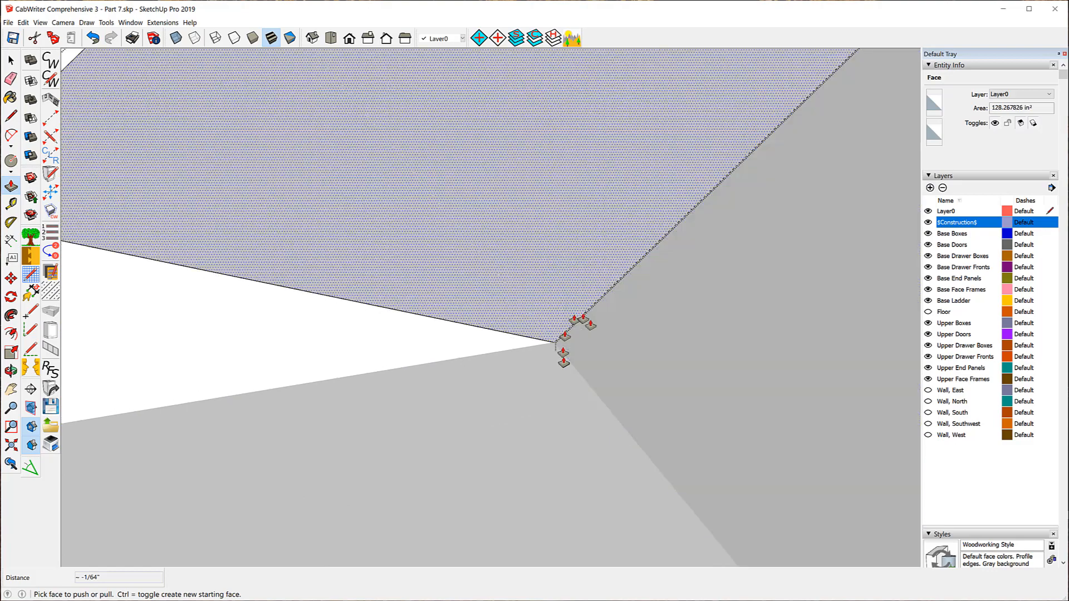
pyautogui.scroll(-4, 577, 329)
pyautogui.click(12, 59)
pyautogui.click(11, 59)
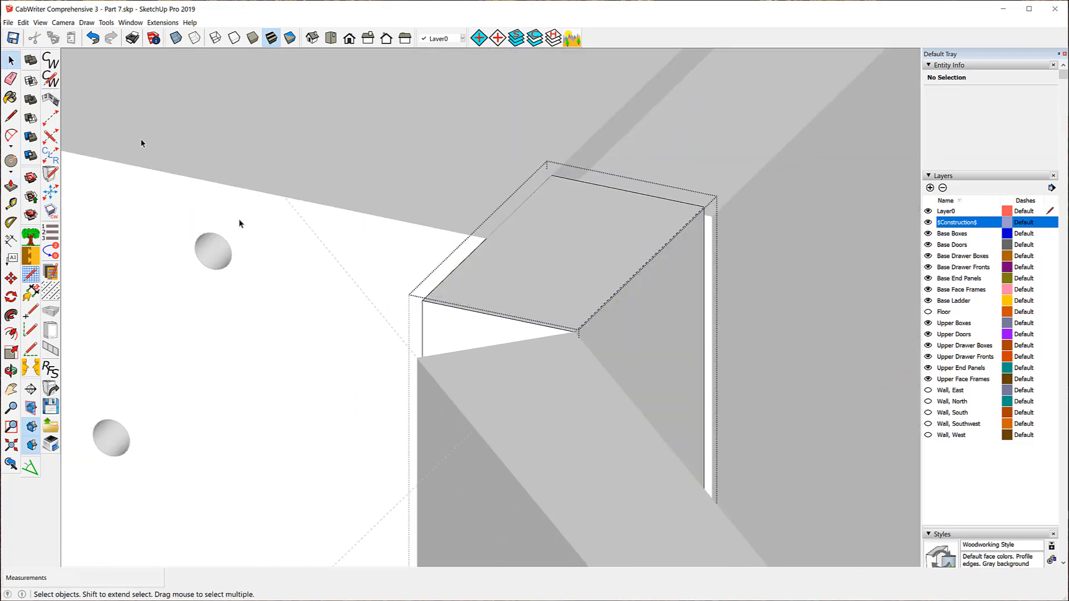
pyautogui.scroll(-3, 280, 282)
pyautogui.click(279, 282)
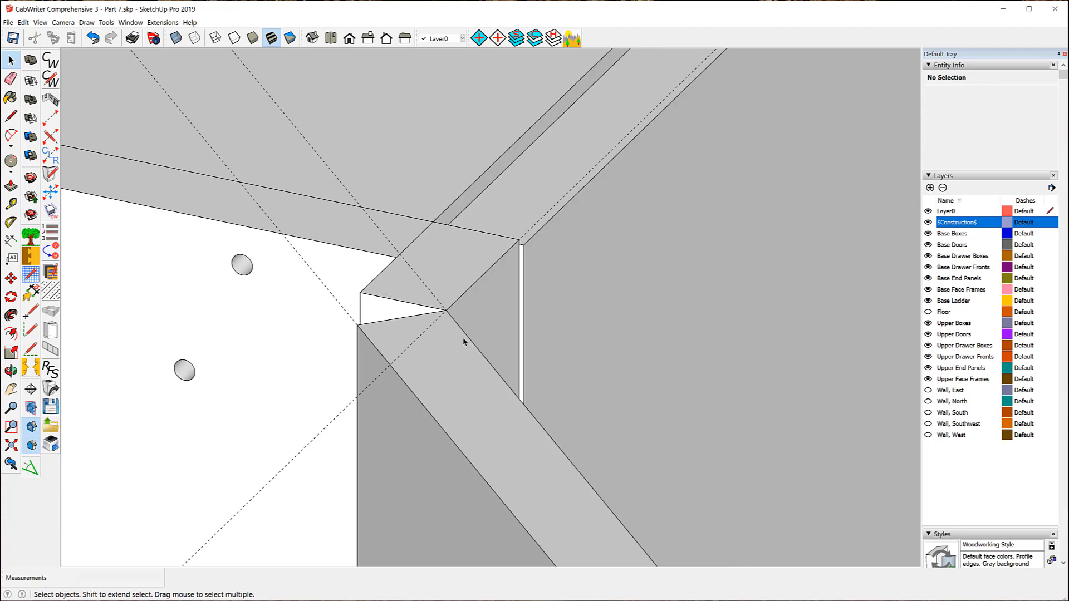
# - Create a Protractor guide at 67.5° through the stiles' shared front corner, measured from the guide extending the refrigerator stile's front edge
pyautogui.moveTo(442, 312); pyautogui.dragTo(324, 327, button='middle')
pyautogui.moveTo(508, 293); pyautogui.dragTo(113, 346, button='middle')
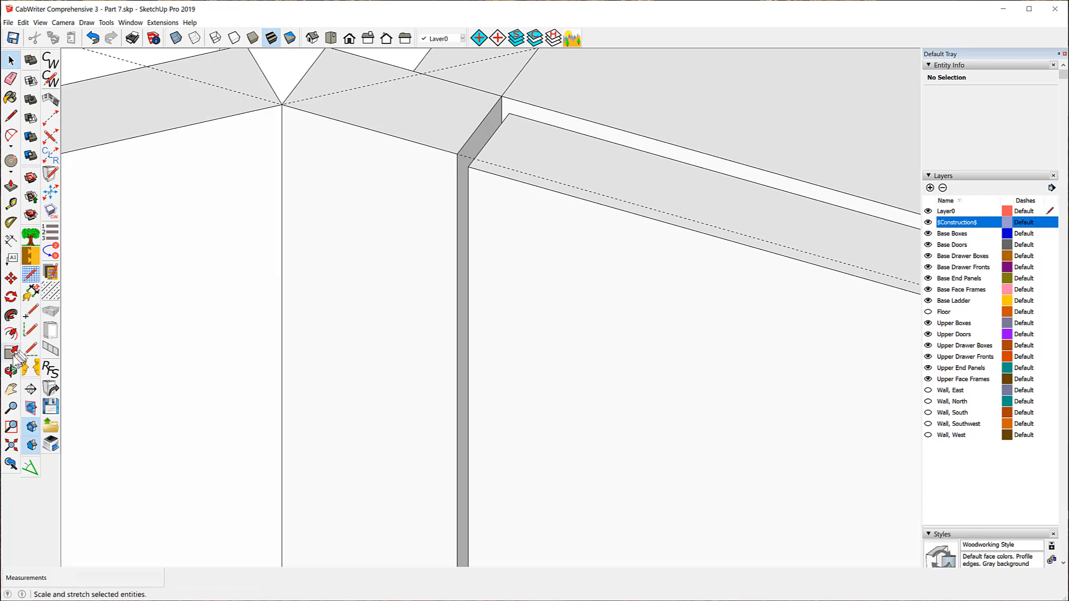
pyautogui.click(12, 223)
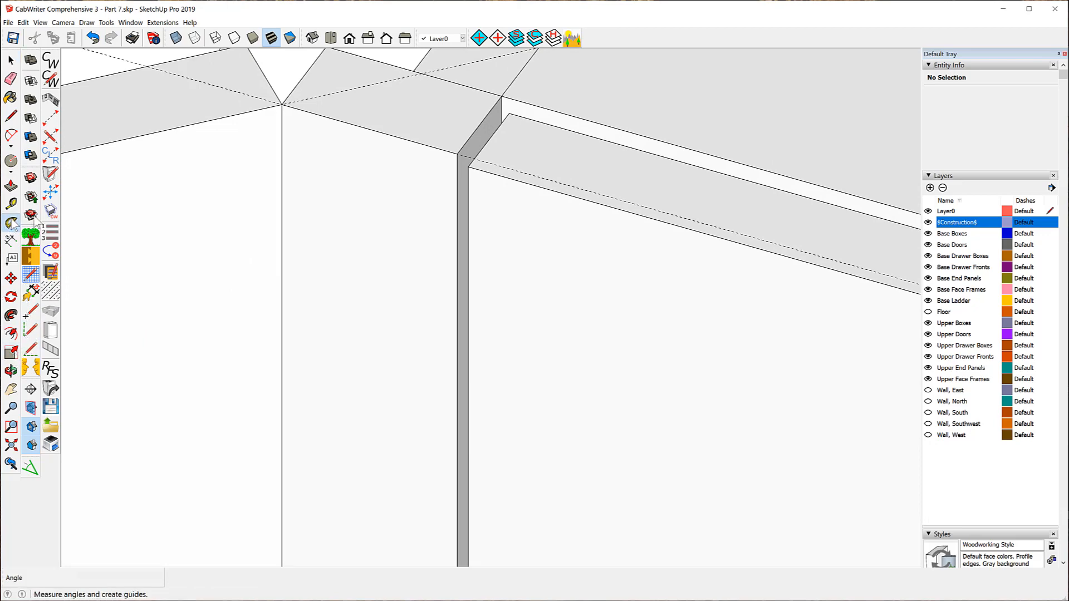
pyautogui.click(282, 104)
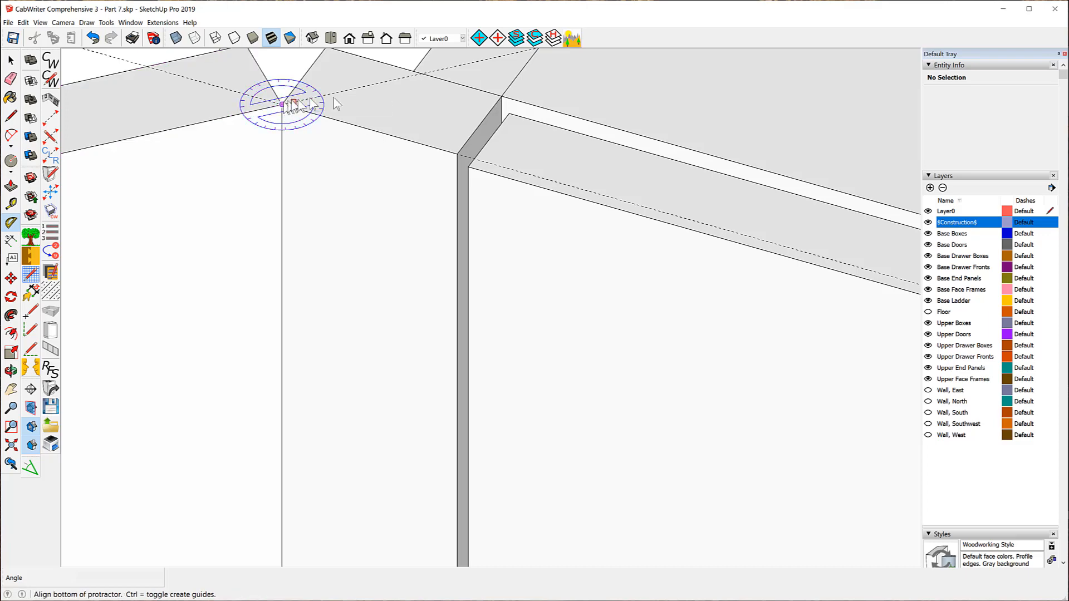
pyautogui.click(402, 78)
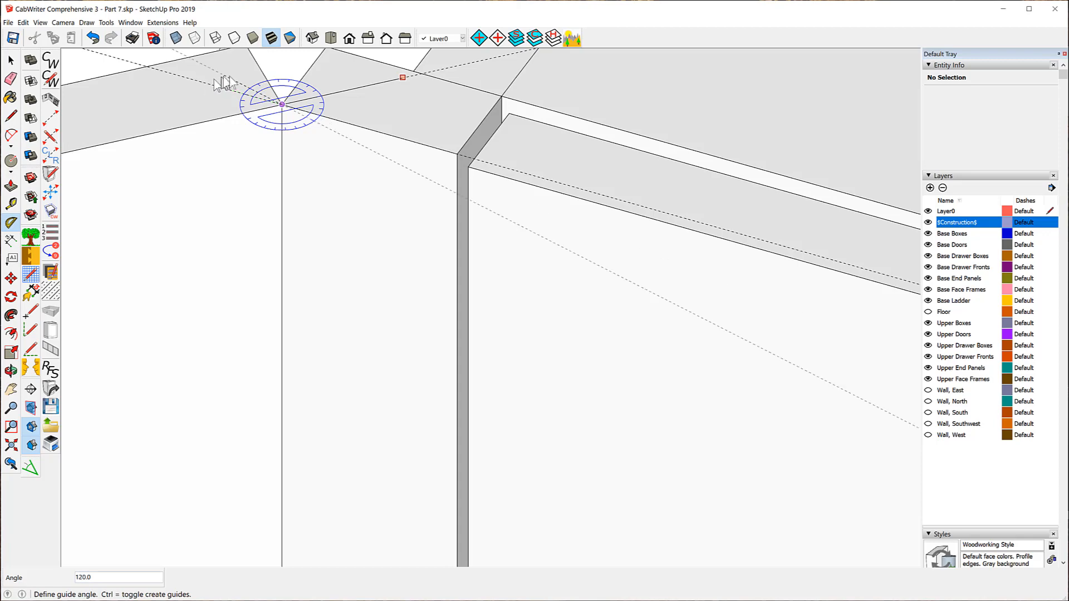
pyautogui.click(282, 73)
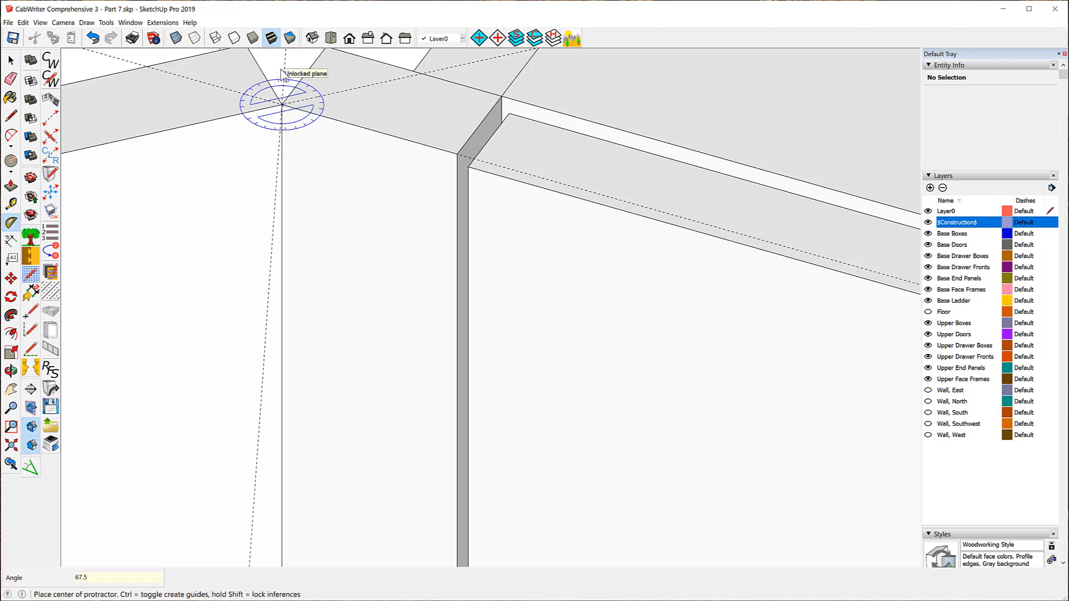
pyautogui.scroll(-2, 364, 311)
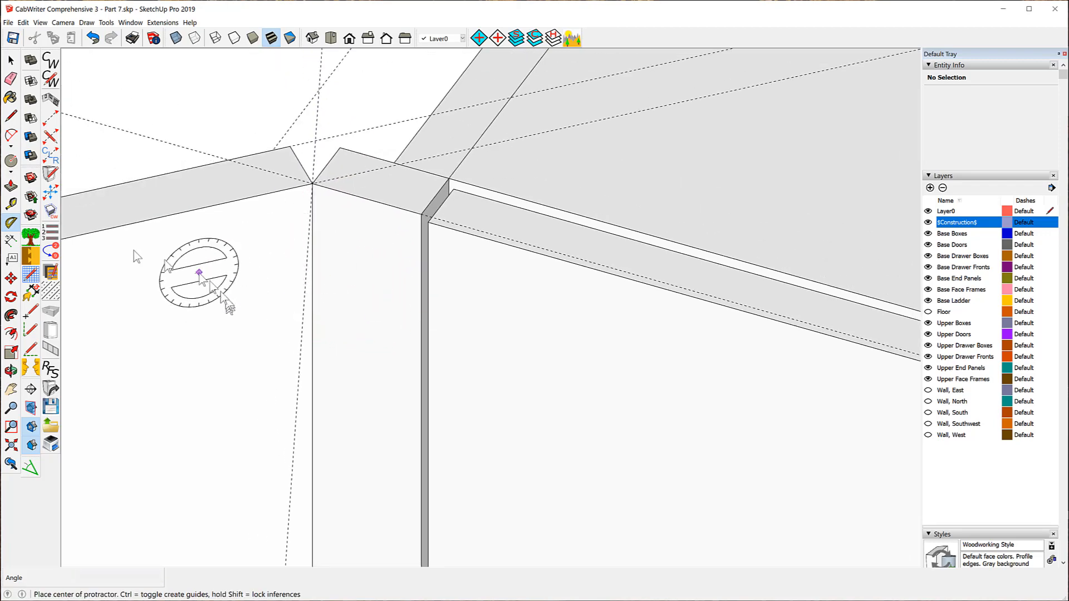
# - Add a Tape Measure guide line along the back edge of the left end connector stile and check where the guides cross
pyautogui.click(10, 204)
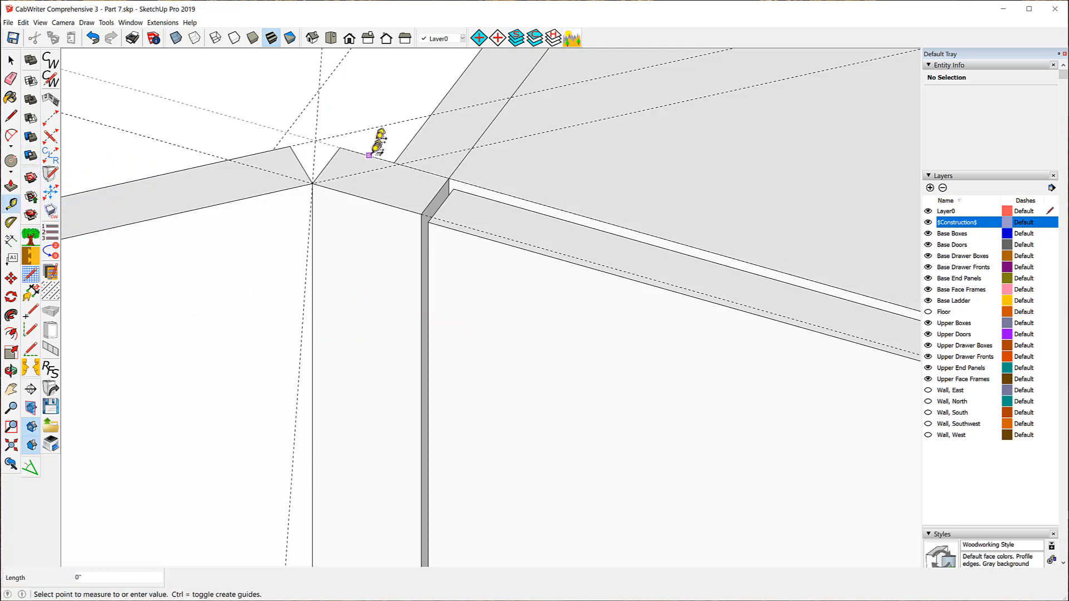
pyautogui.scroll(10, 305, 133)
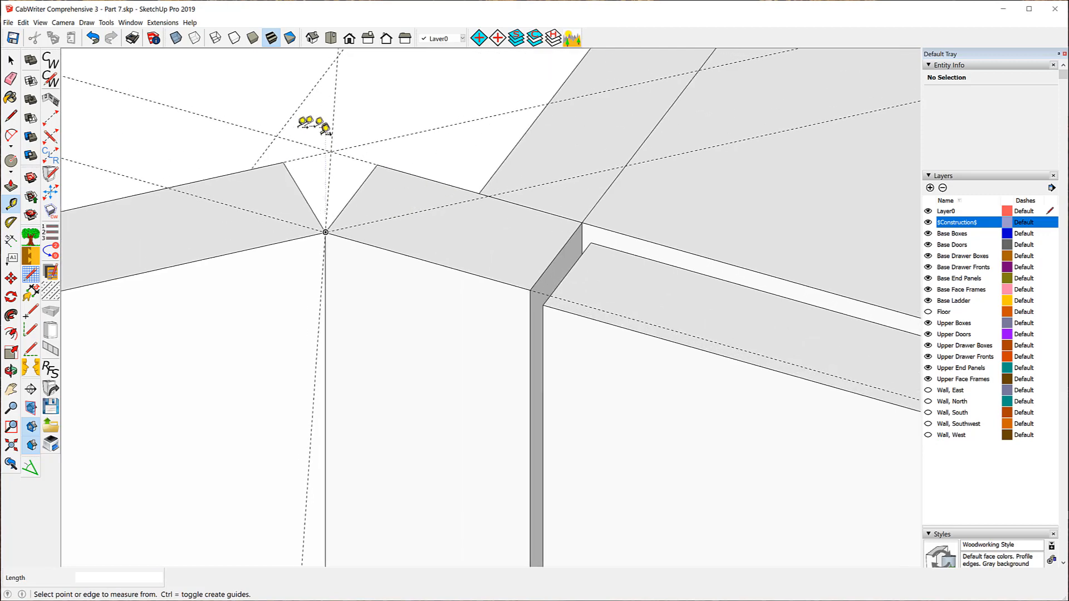
pyautogui.scroll(8, 362, 178)
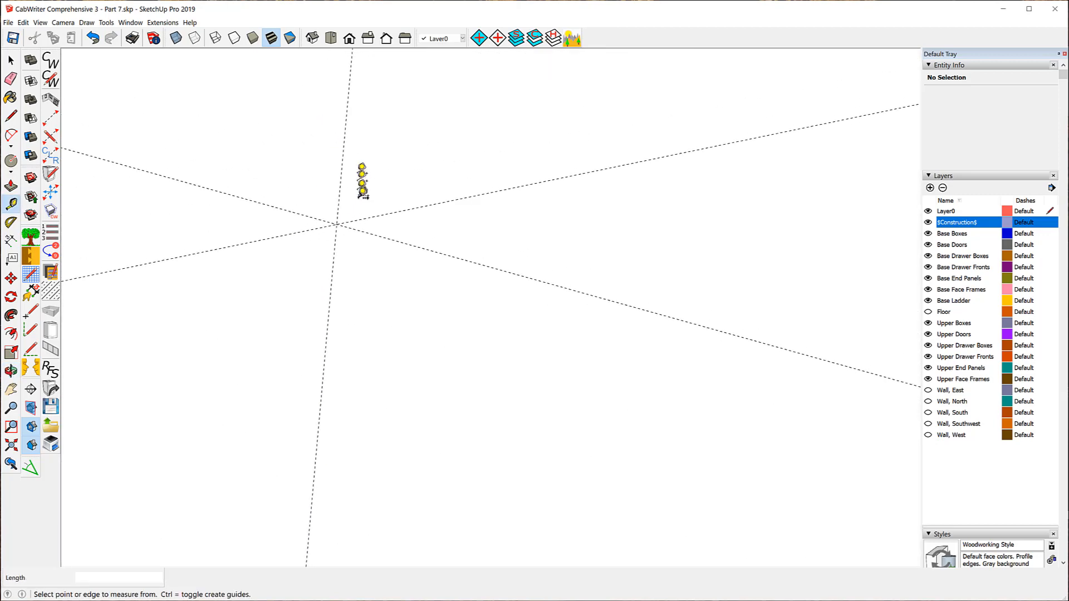
pyautogui.scroll(-5, 346, 174)
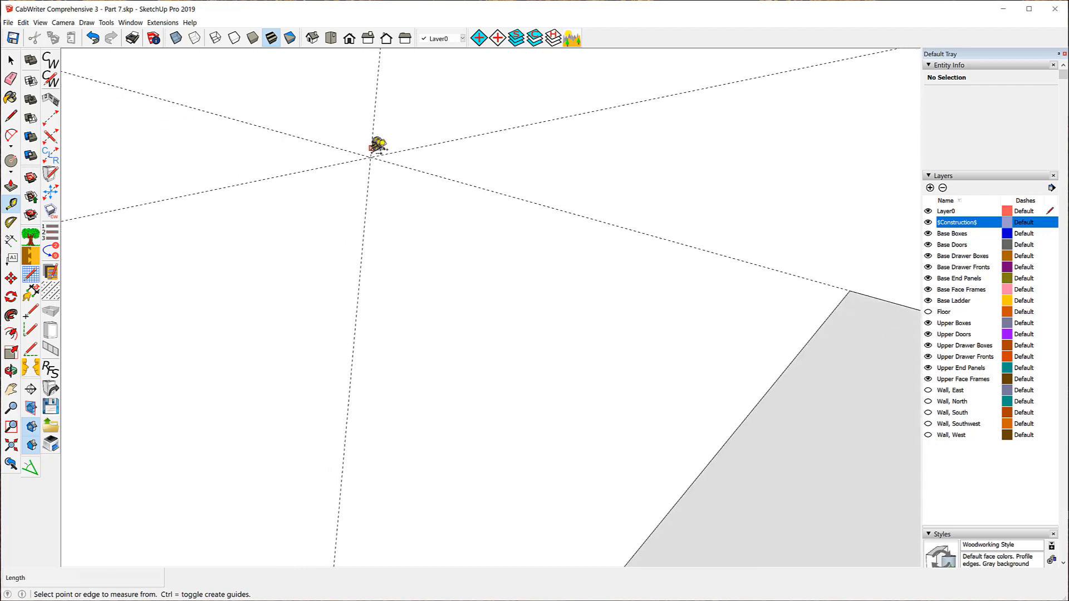
pyautogui.scroll(-3, 384, 143)
# - Edit the right end connector stile, moving its outer vertical edge to the guides' outer intersection to form the mitre, and close the component
pyautogui.moveTo(602, 166); pyautogui.dragTo(62, 178, button='middle')
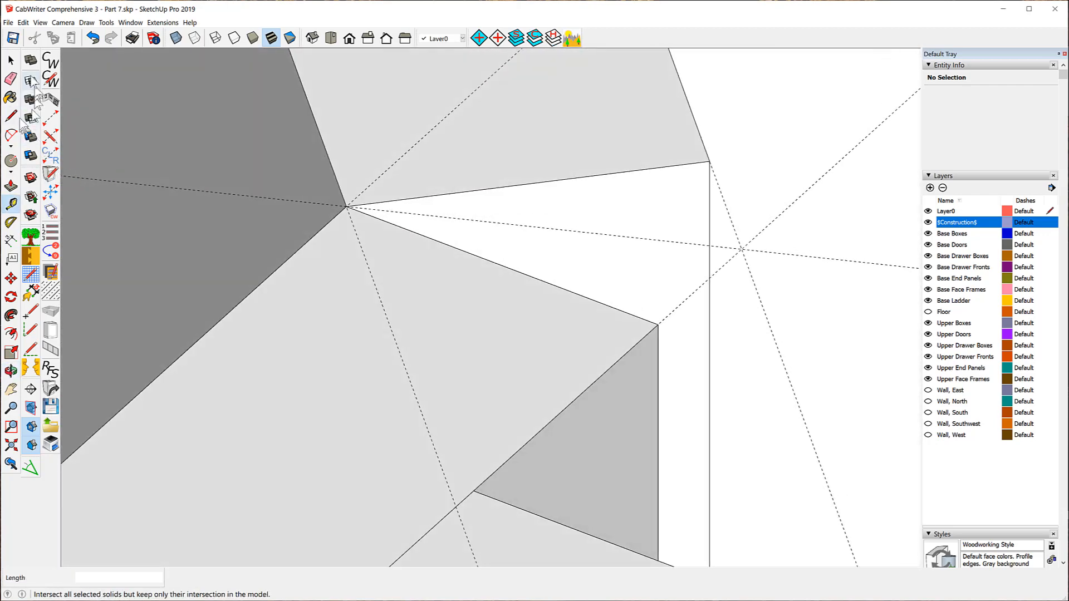
pyautogui.click(11, 60)
pyautogui.click(607, 155)
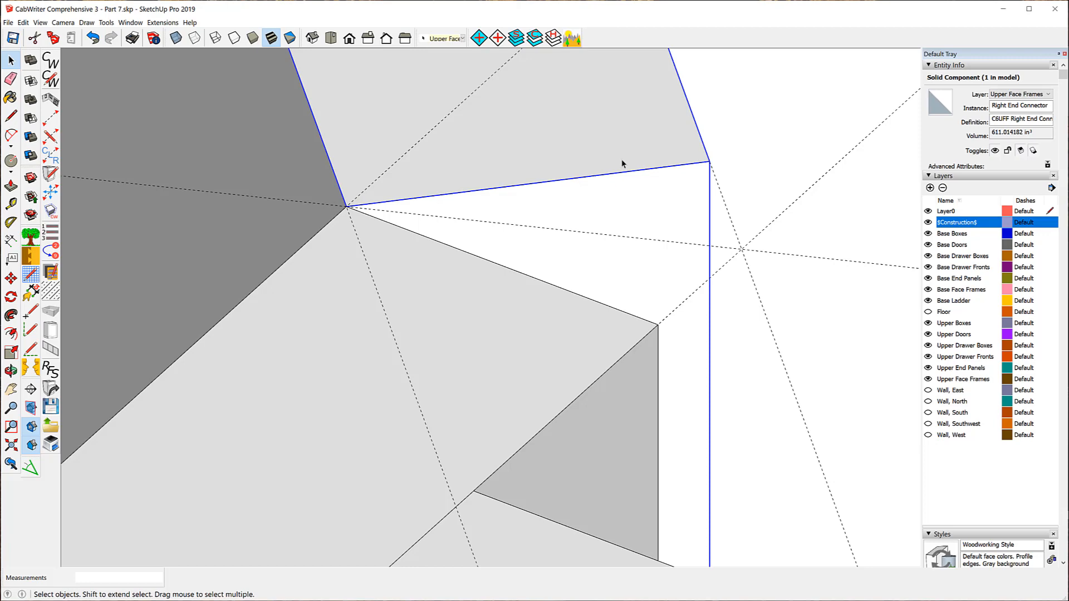
pyautogui.scroll(-3, 551, 109)
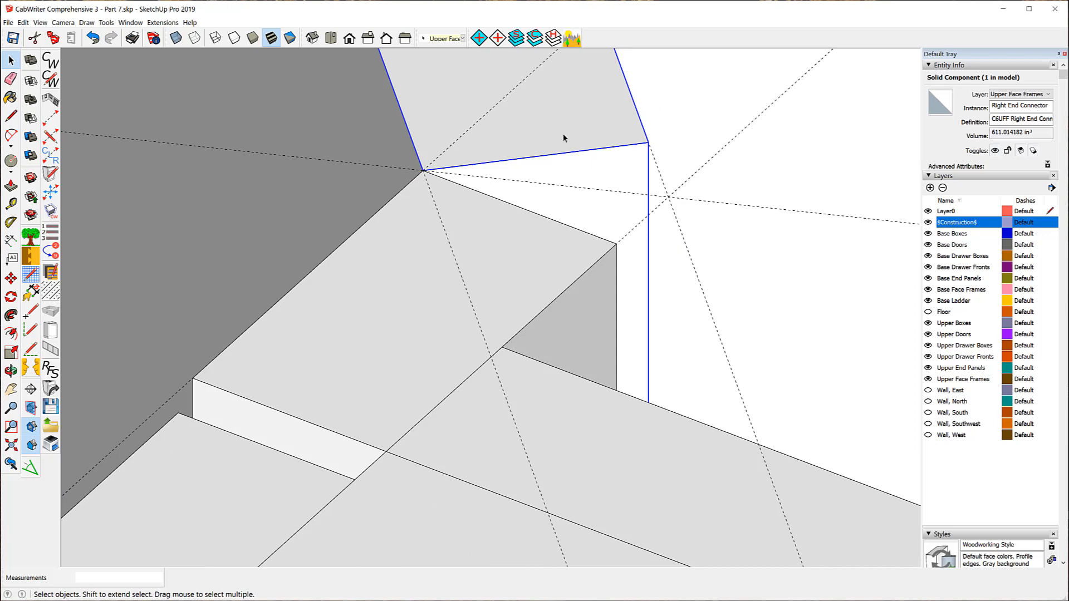
pyautogui.rightClick(582, 128)
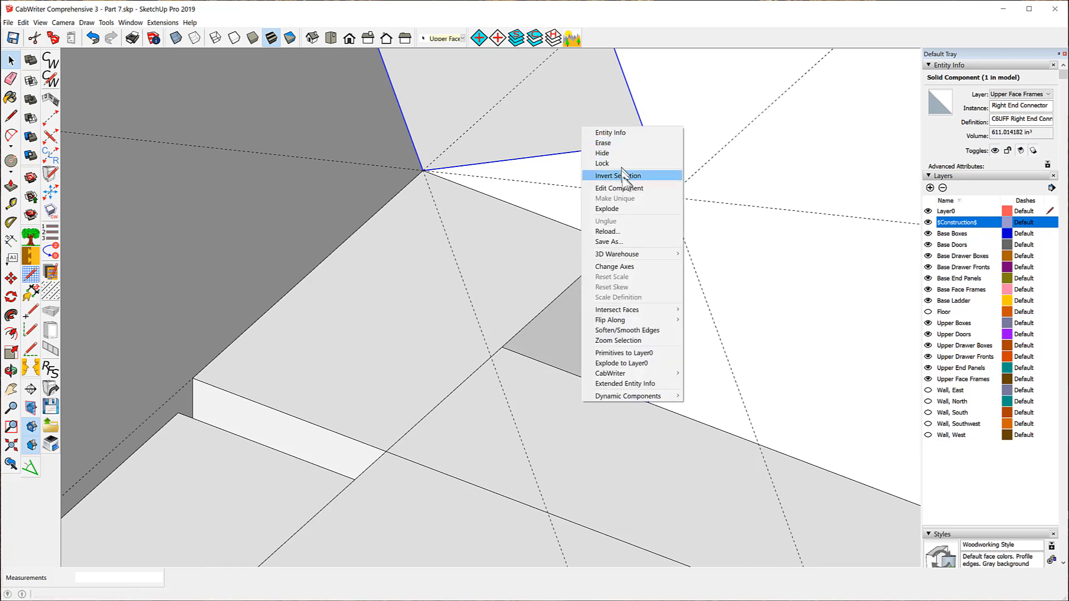
pyautogui.click(615, 189)
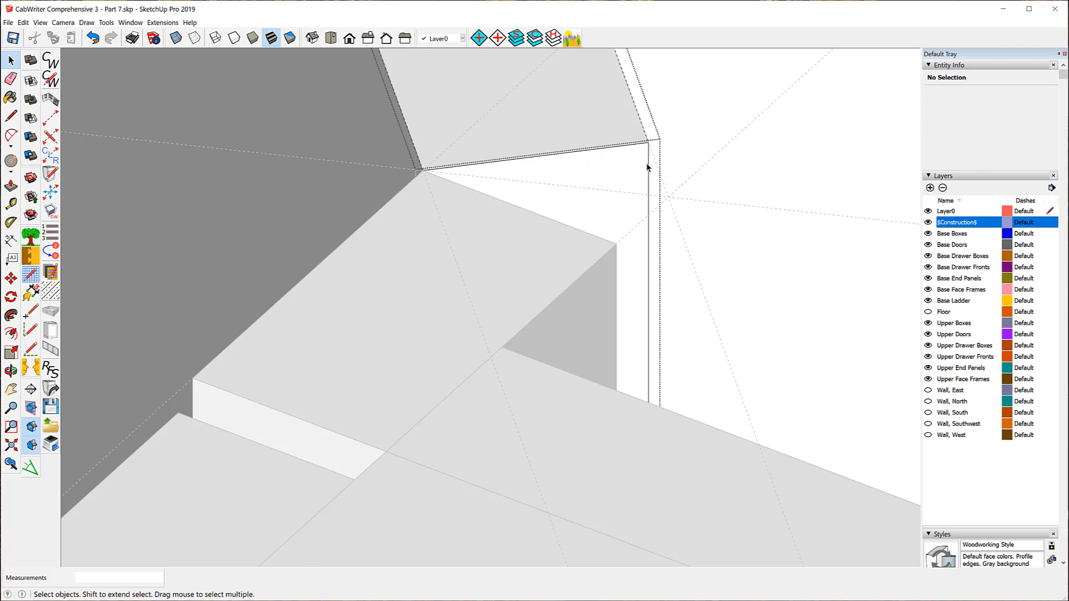
pyautogui.click(648, 167)
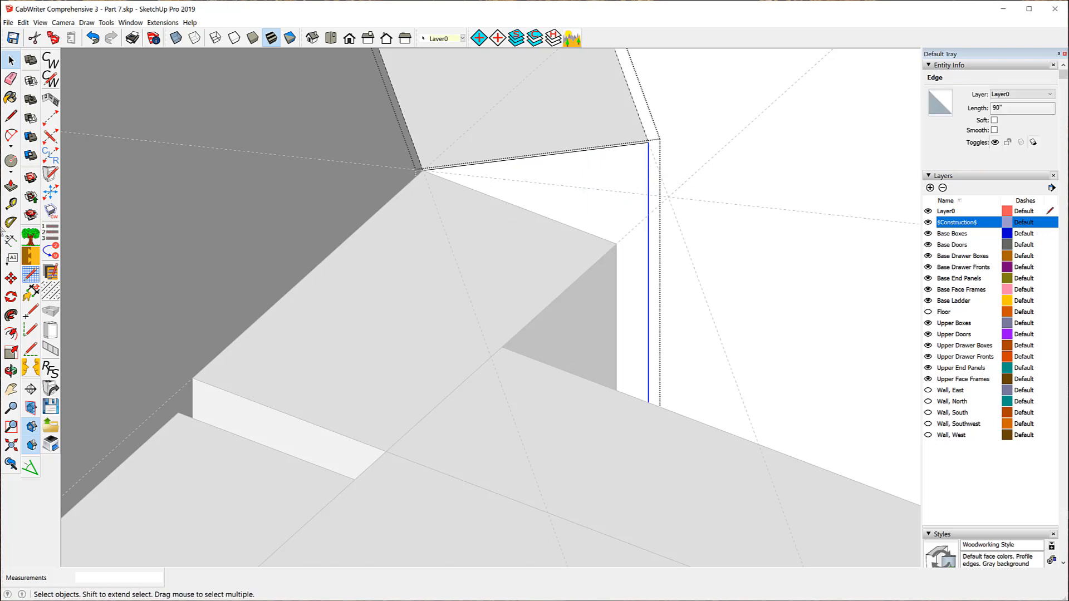
pyautogui.click(11, 277)
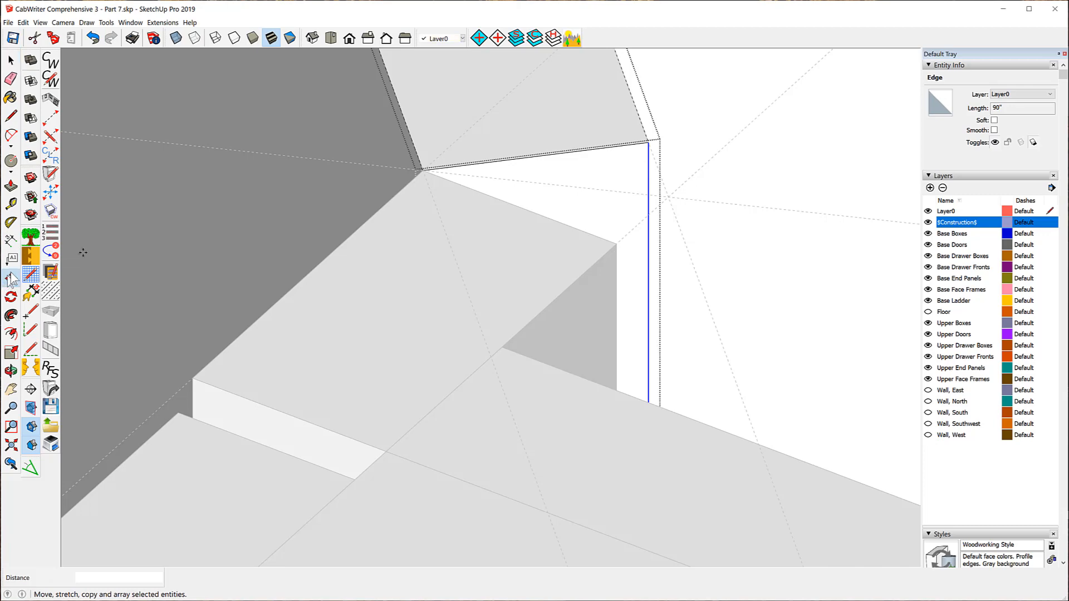
pyautogui.click(648, 142)
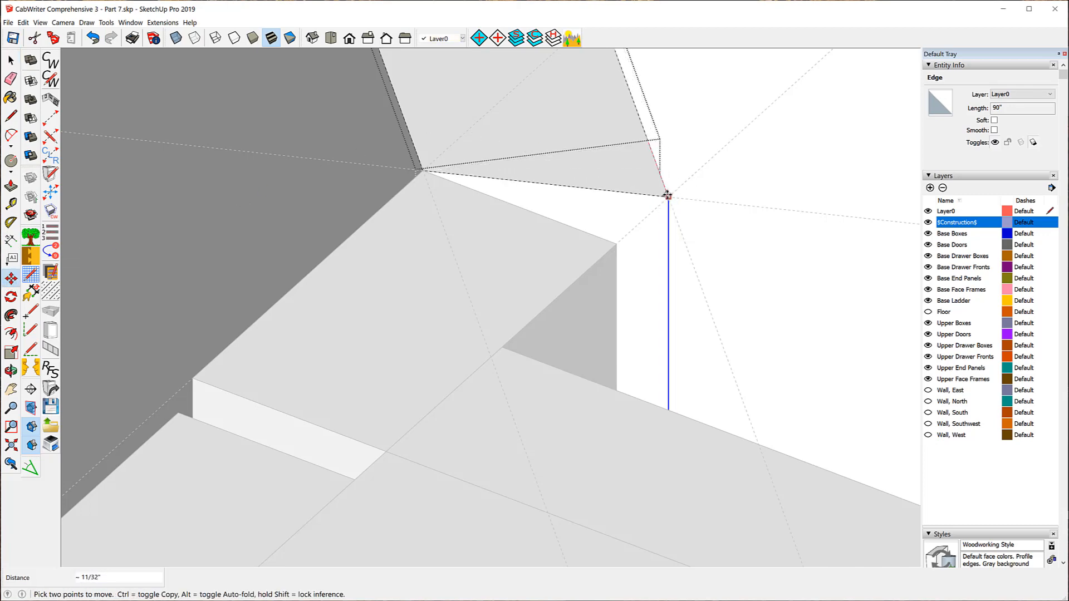
pyautogui.click(666, 195)
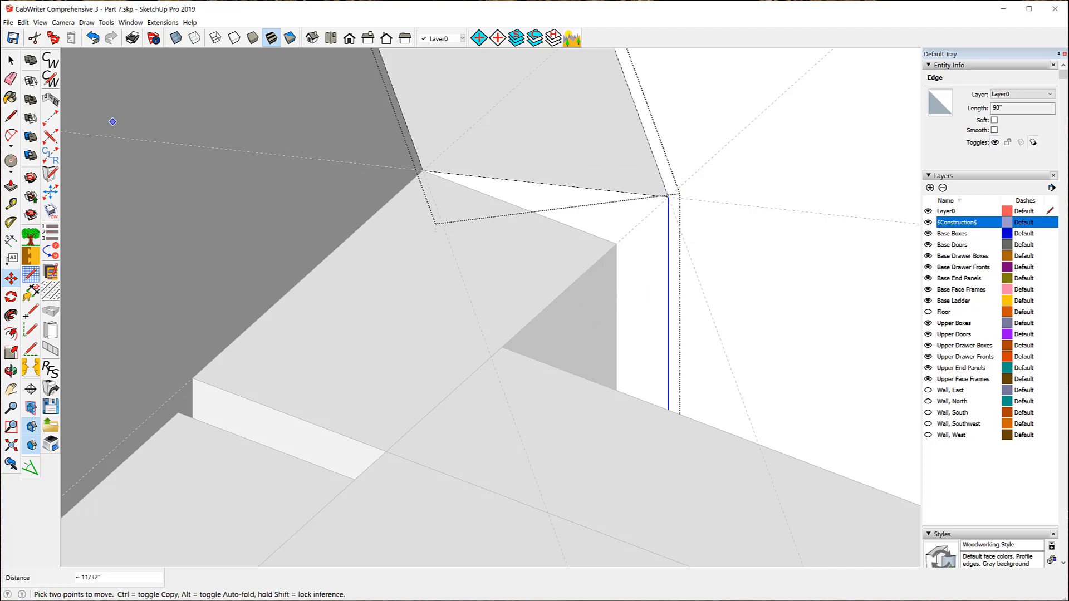
pyautogui.click(11, 59)
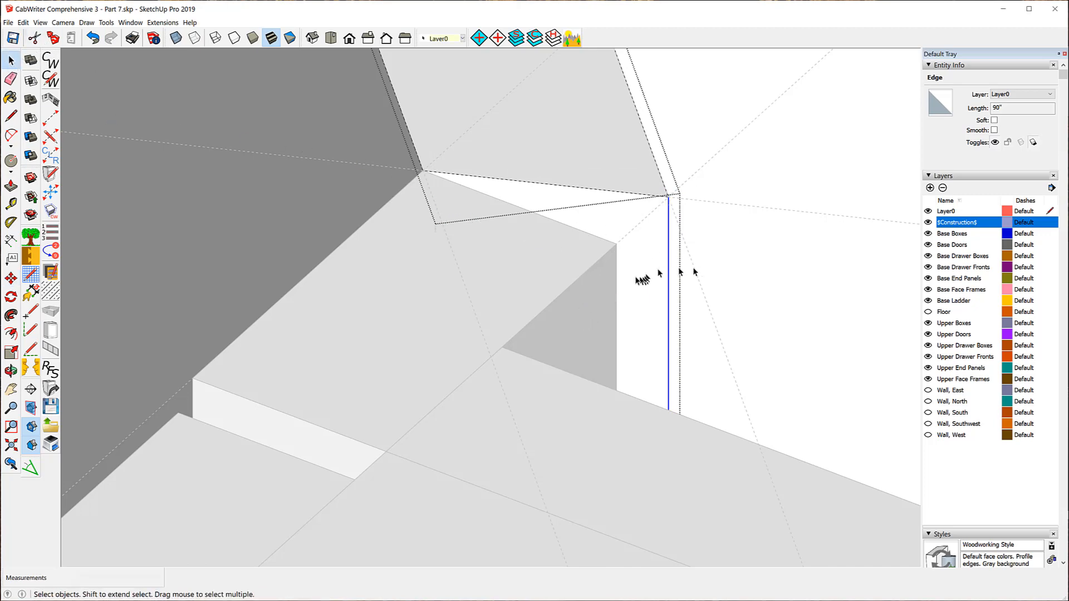
pyautogui.click(617, 276)
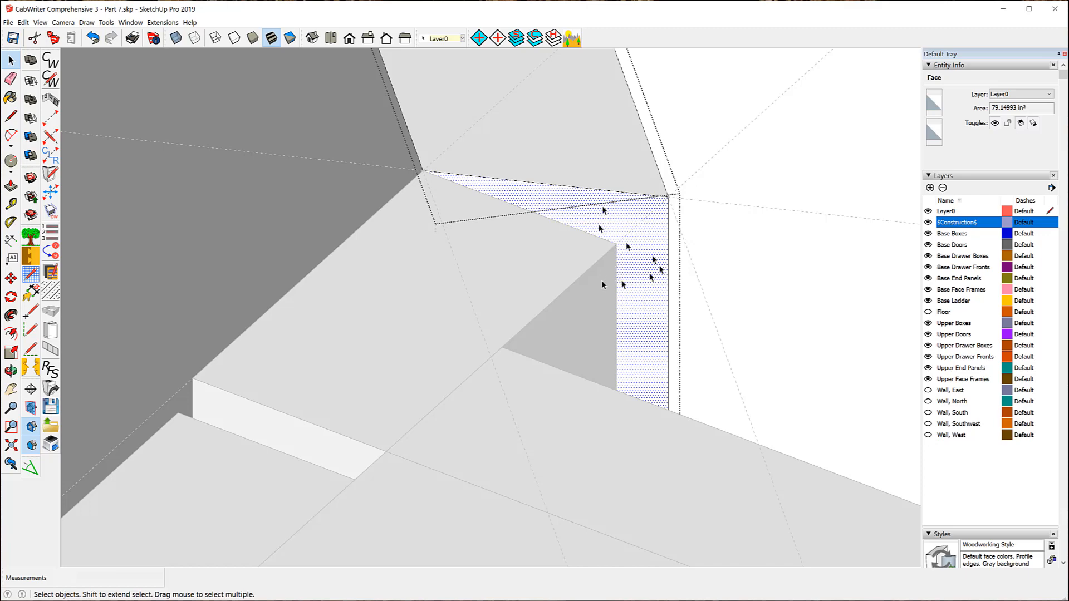
pyautogui.click(704, 116)
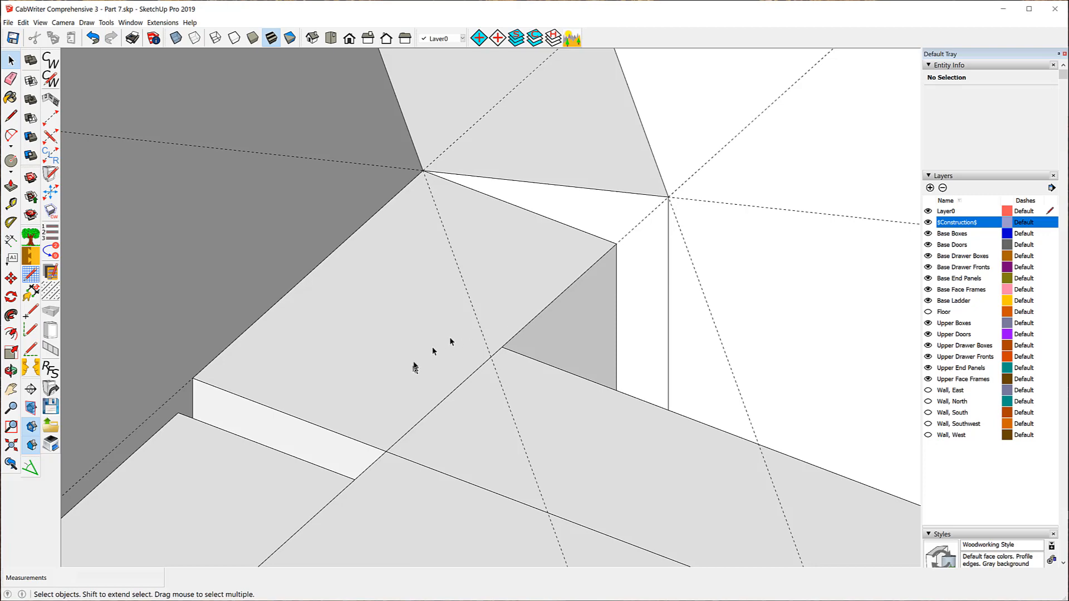
# - Edit the left end connector stile, moving its outer vertical edge to the same guide intersection so it meets the other stile, and close the component
pyautogui.click(484, 279)
pyautogui.rightClick(483, 278)
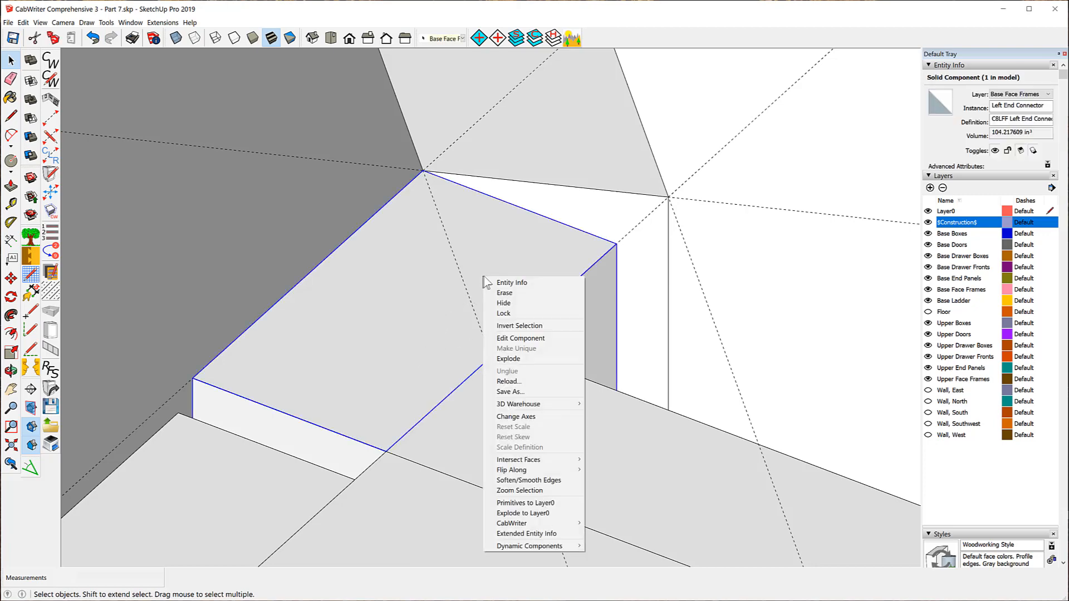
pyautogui.click(526, 338)
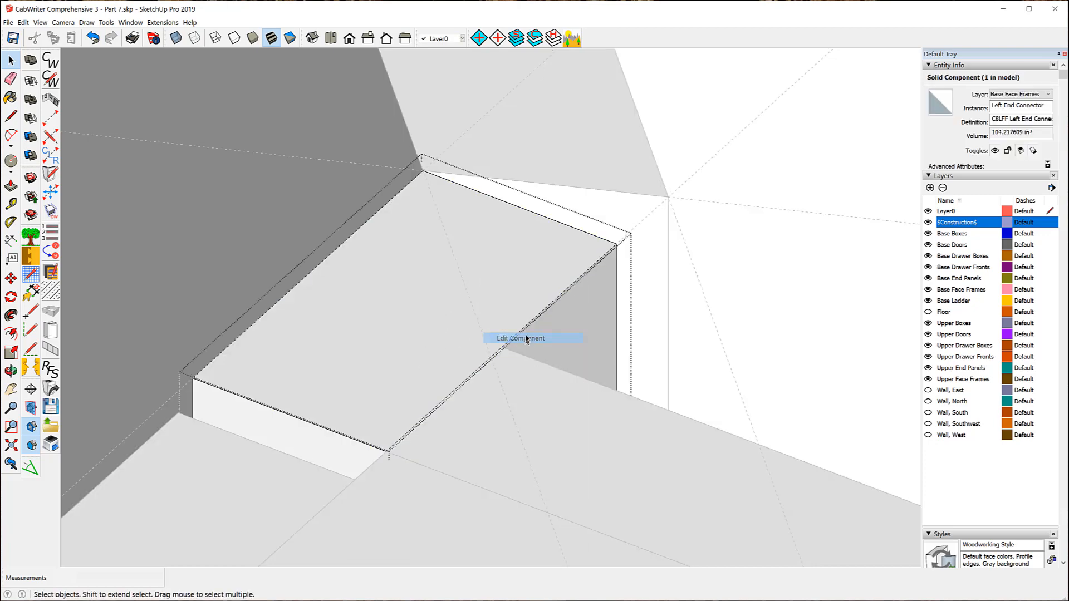
pyautogui.click(616, 266)
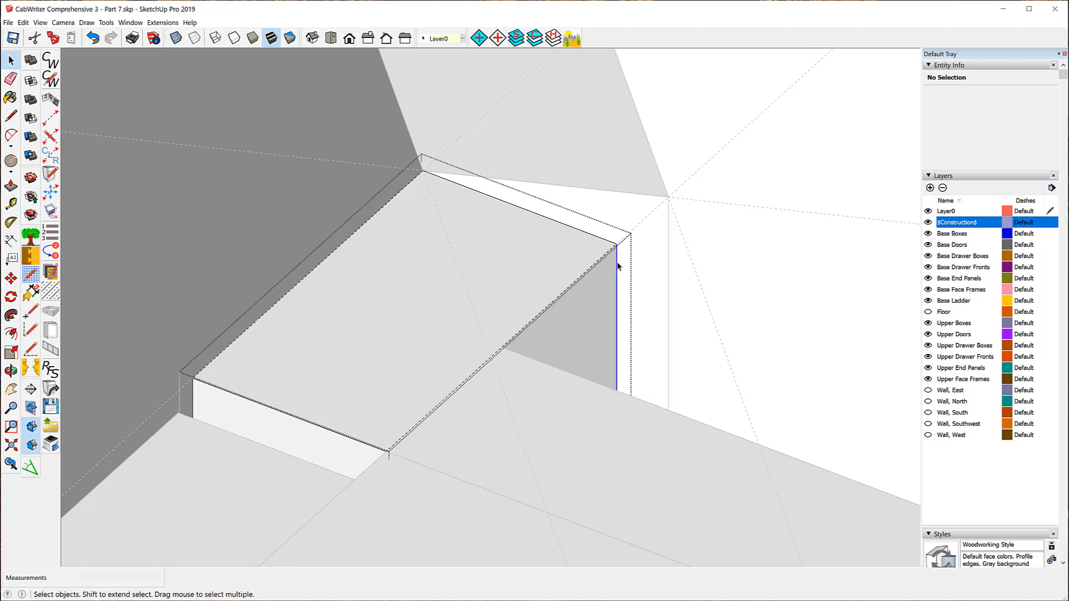
pyautogui.click(11, 277)
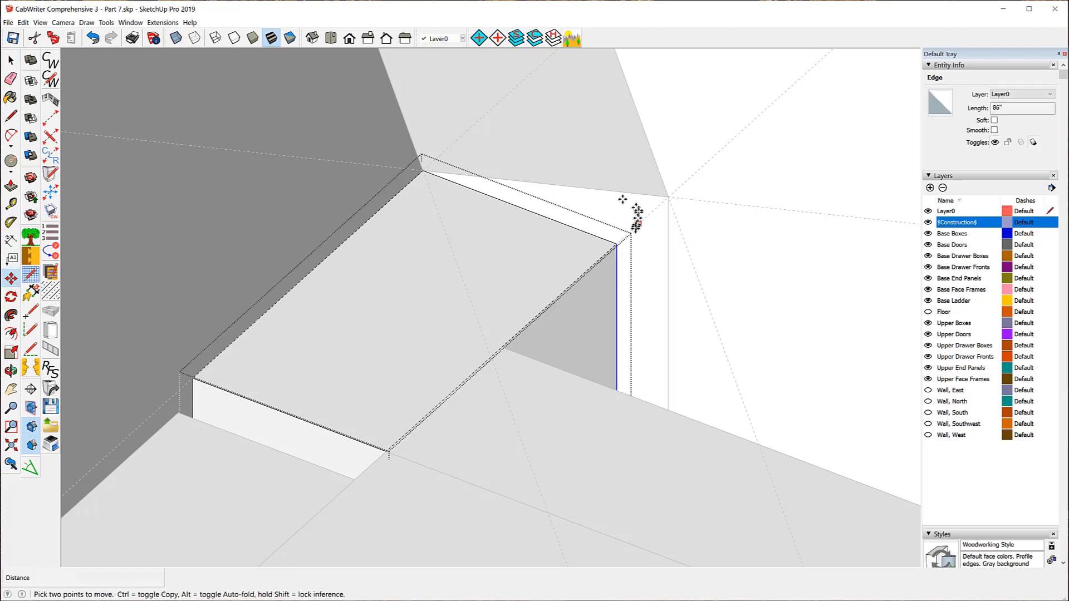
pyautogui.click(617, 243)
pyautogui.click(668, 197)
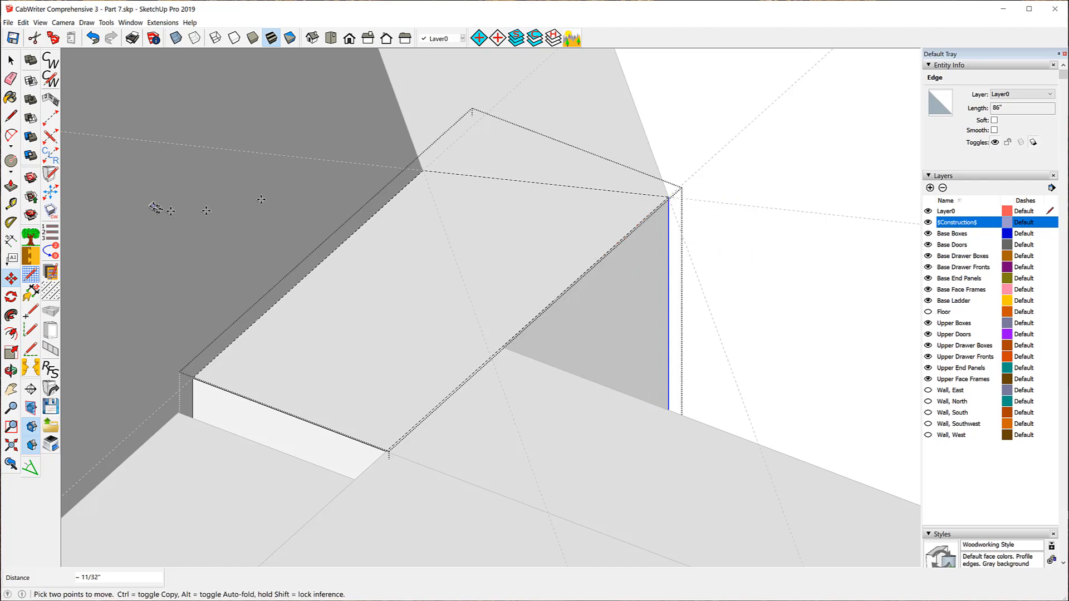
pyautogui.click(11, 60)
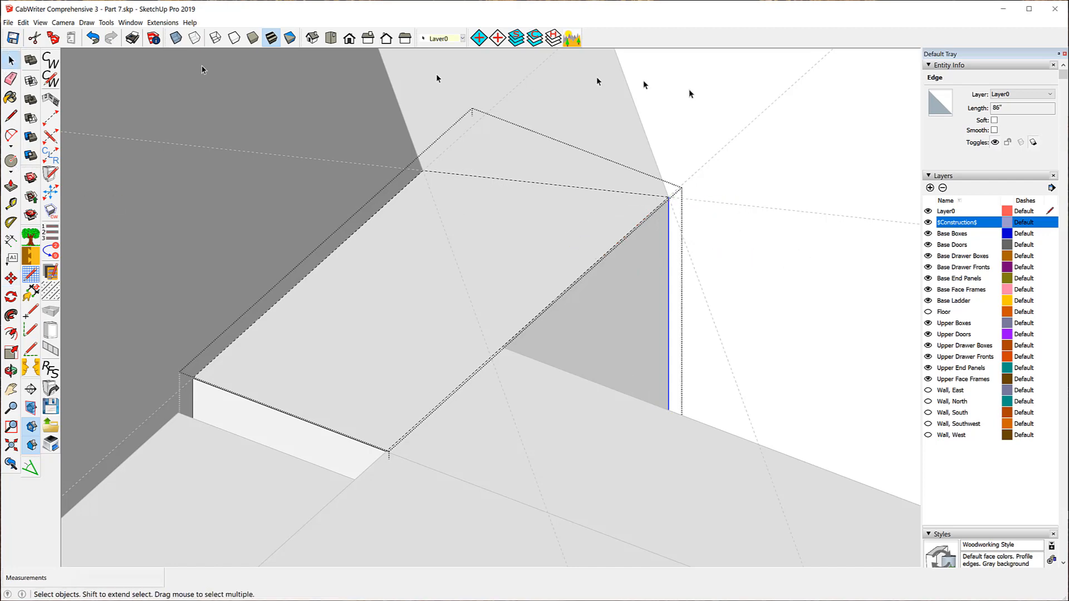
pyautogui.click(801, 139)
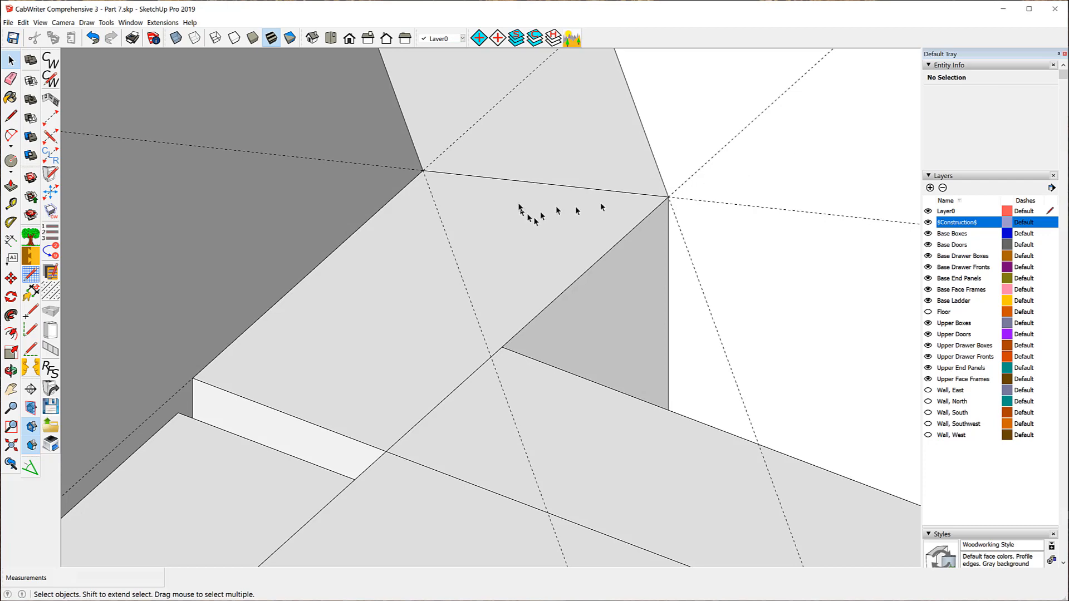
# - Delete the construction guides used to lay out the mitred corner between the two stiles
pyautogui.scroll(-8, 651, 225)
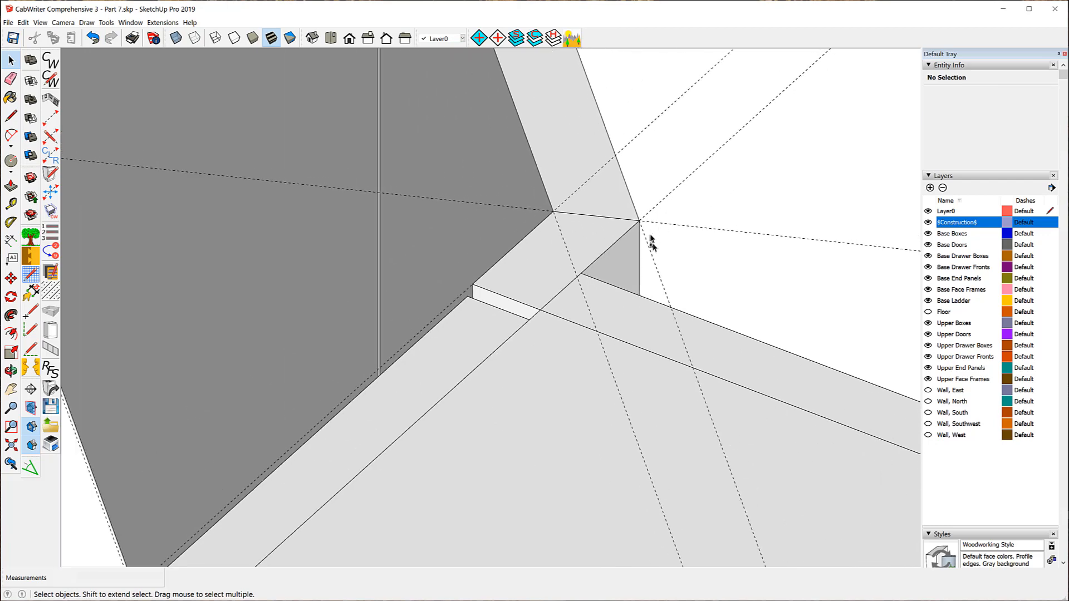
pyautogui.hotkey('ctrl', 'a')
pyautogui.press('Delete')
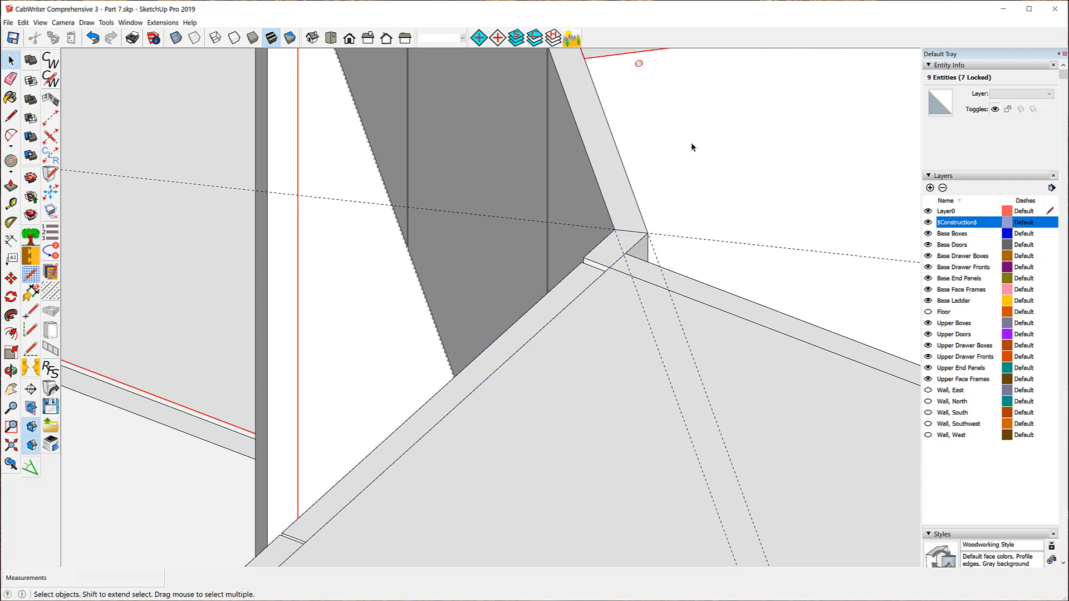
pyautogui.click(706, 239)
pyautogui.moveTo(735, 427); pyautogui.dragTo(624, 388)
pyautogui.moveTo(628, 380); pyautogui.dragTo(690, 364, button='middle')
pyautogui.scroll(-6, 474, 437)
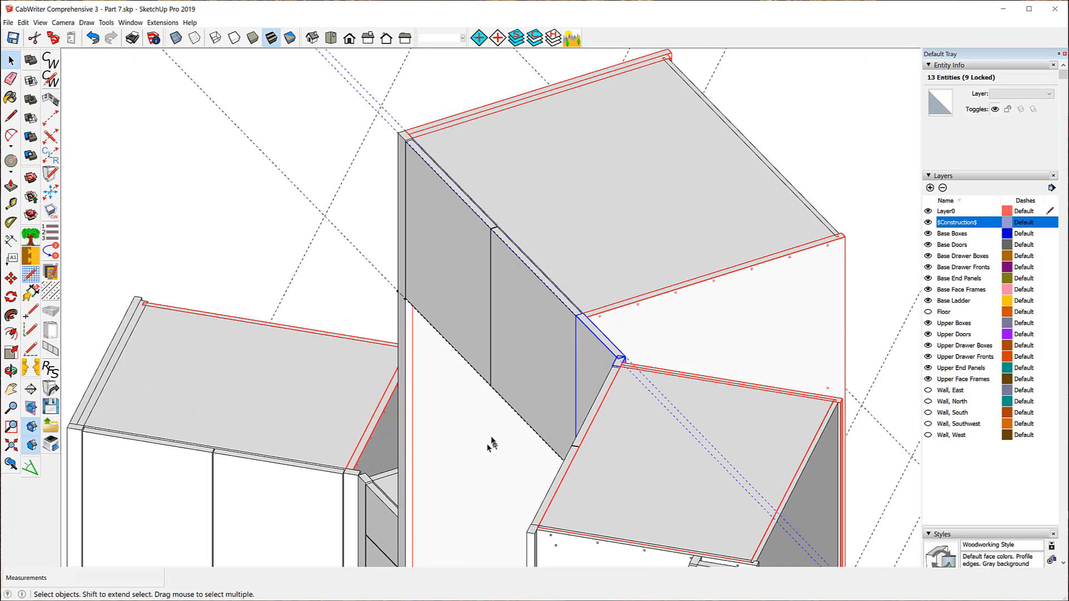
pyautogui.scroll(-3, 488, 443)
pyautogui.click(360, 206)
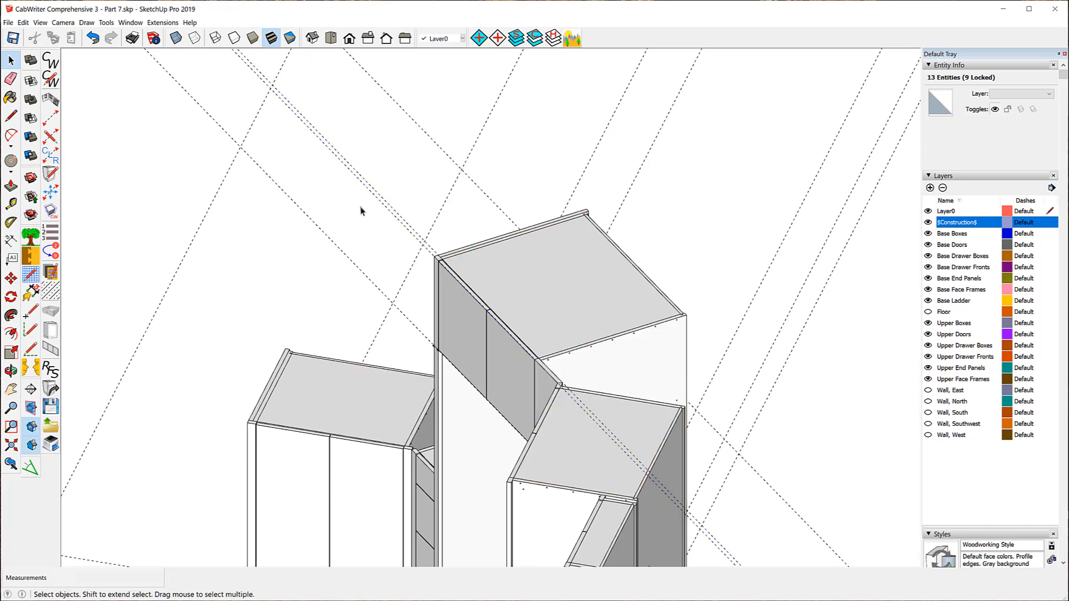
pyautogui.moveTo(377, 235); pyautogui.dragTo(362, 163)
pyautogui.press('Delete')
# - Examine the joined refrigerator cabinet and neighbouring cabinet from several sides, from the mitred corner at the top down to the floor
pyautogui.press('o')
pyautogui.moveTo(319, 271); pyautogui.dragTo(751, 272)
pyautogui.press('space')
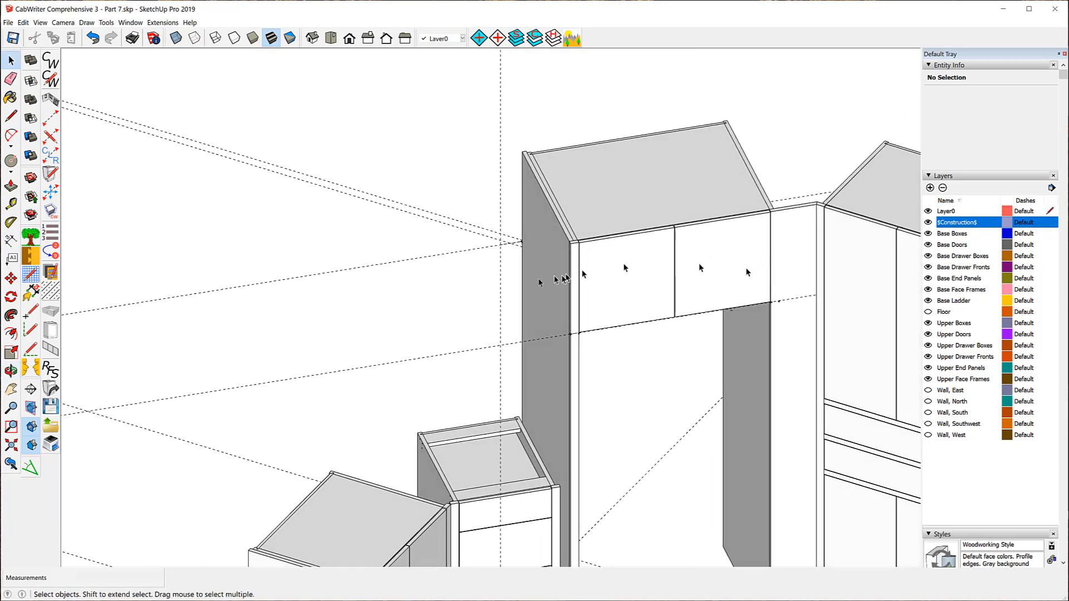
pyautogui.scroll(-3, 520, 282)
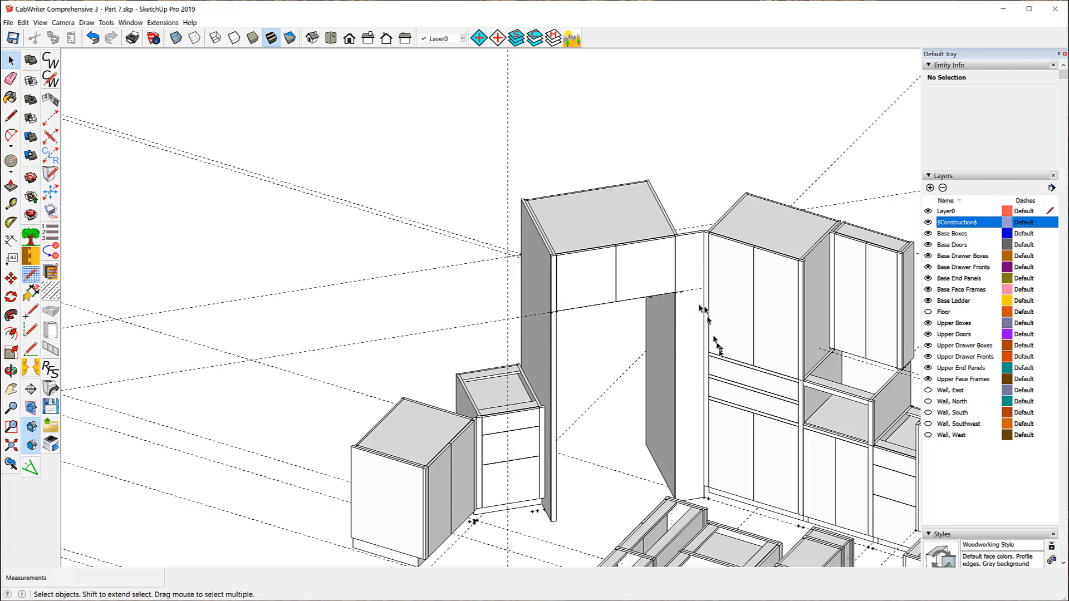
pyautogui.moveTo(282, 247); pyautogui.dragTo(561, 226, button='middle')
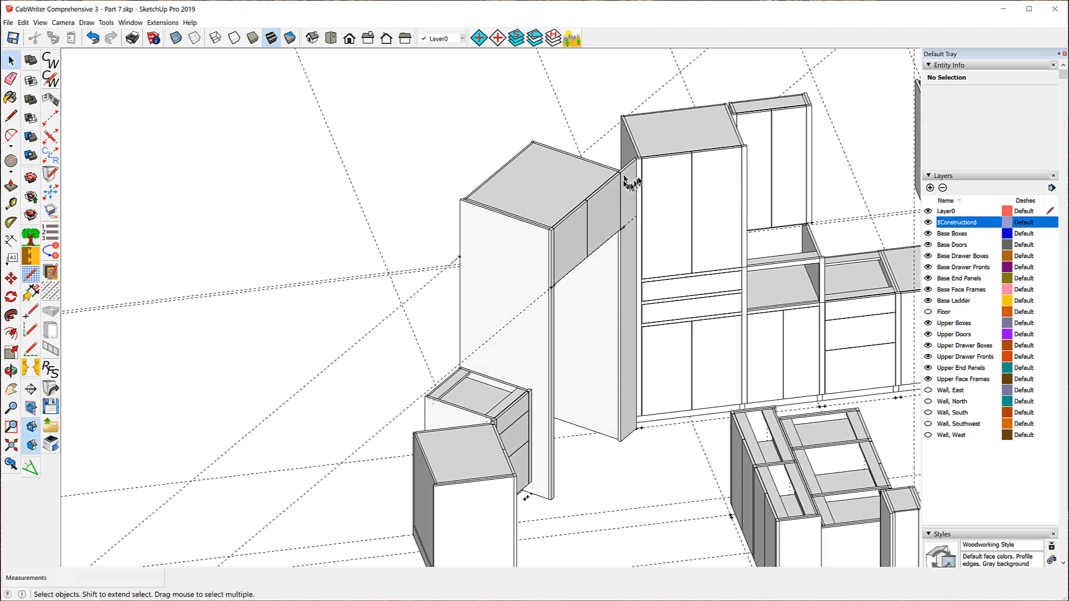
pyautogui.moveTo(640, 159); pyautogui.dragTo(516, 178, button='middle')
pyautogui.moveTo(579, 157); pyautogui.dragTo(594, 239, button='middle')
pyautogui.moveTo(637, 295); pyautogui.dragTo(491, 272, button='middle')
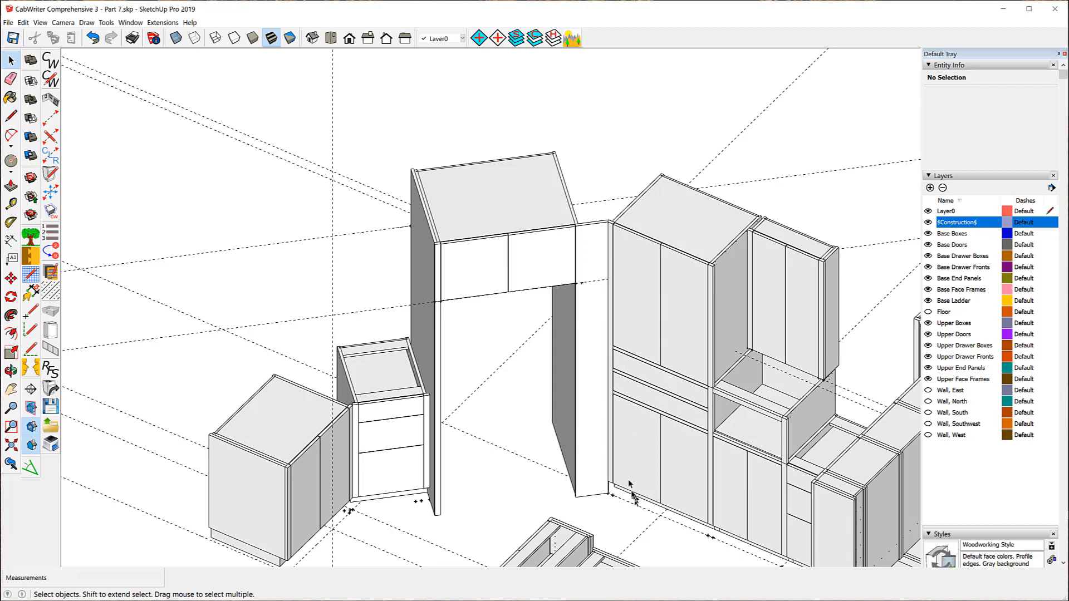
pyautogui.moveTo(620, 476); pyautogui.dragTo(817, 377, button='middle')
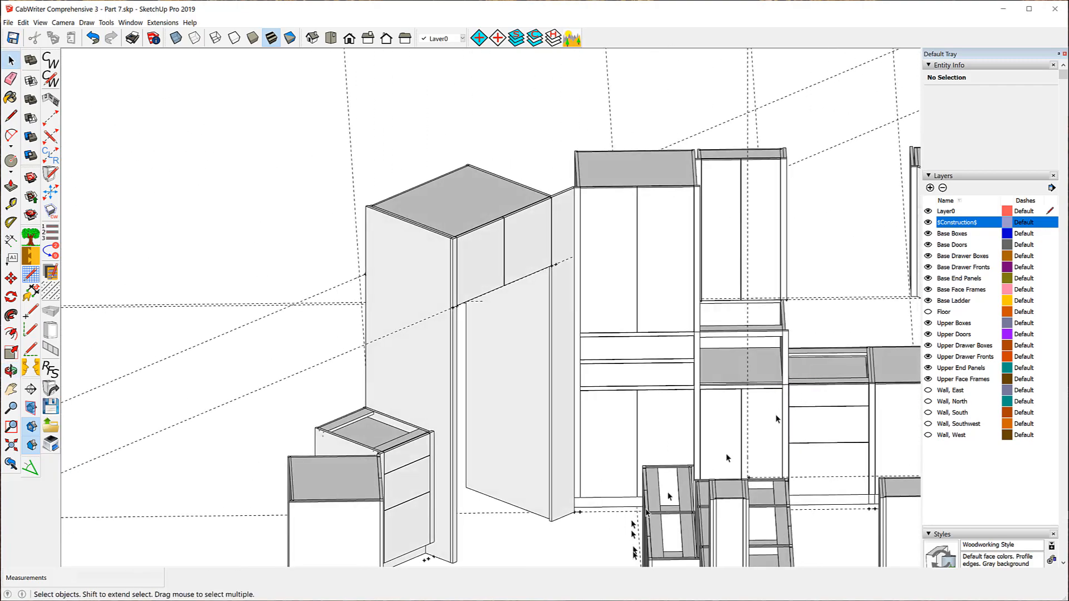
# - Examine the lower end of the mitred corner, where the left end connector stile meets the toe kick area, from the front and from below
pyautogui.scroll(8, 600, 534)
pyautogui.scroll(5, 576, 496)
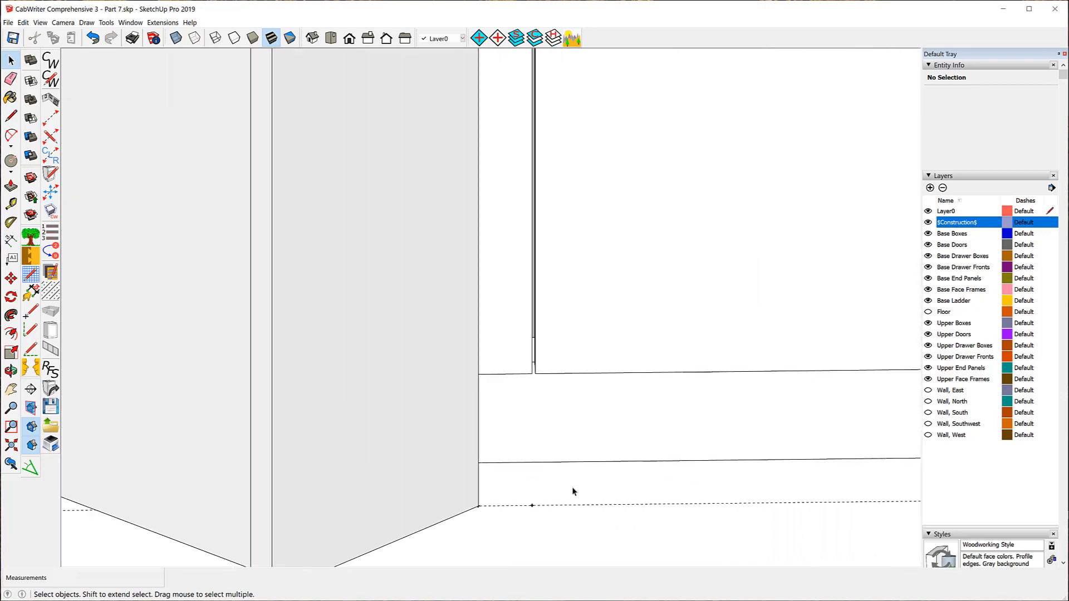
pyautogui.moveTo(633, 425); pyautogui.dragTo(592, 366, button='middle')
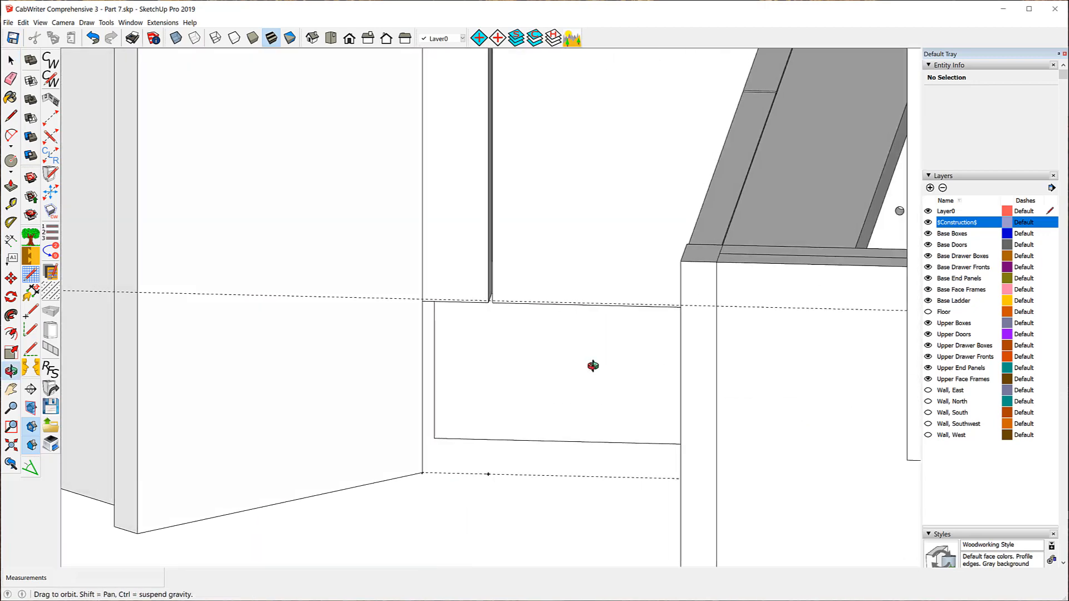
pyautogui.scroll(5, 495, 325)
pyautogui.moveTo(493, 323); pyautogui.dragTo(575, 279, button='middle')
pyautogui.scroll(3, 582, 282)
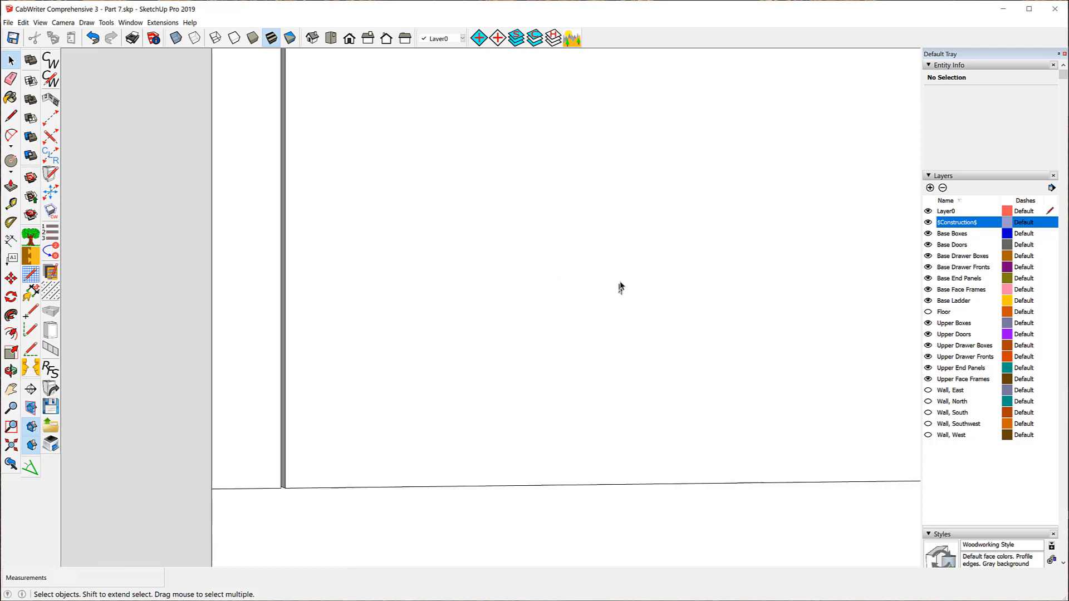
pyautogui.scroll(-4, 621, 288)
pyautogui.moveTo(482, 391); pyautogui.dragTo(496, 272, button='middle')
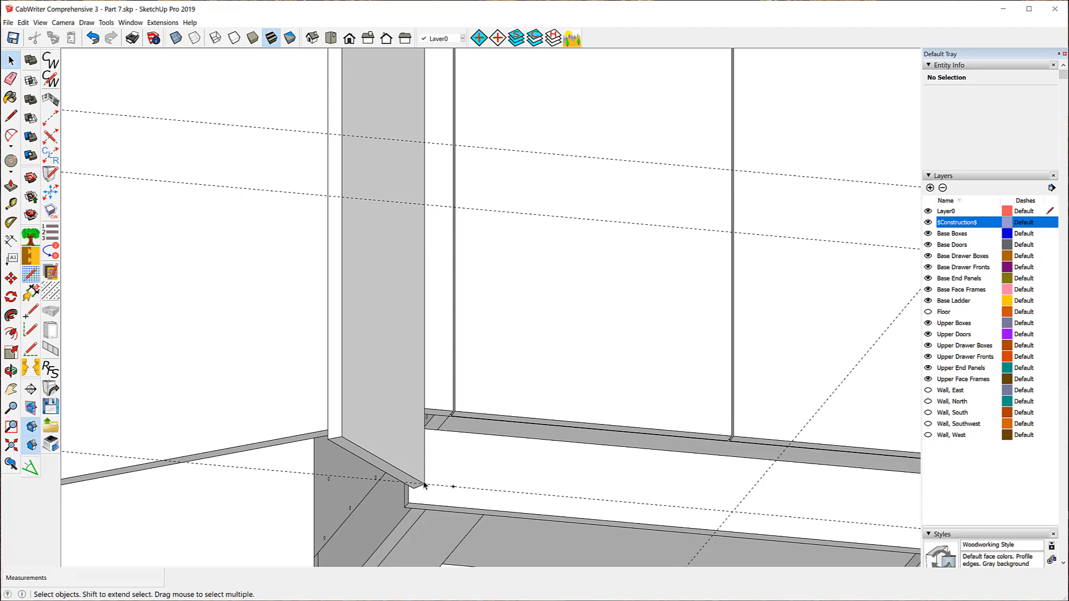
# - Edit the left end connector stile, extending its lower end face 4" down with Push/Pull to match the adjoining stile, and close the component
pyautogui.click(433, 403)
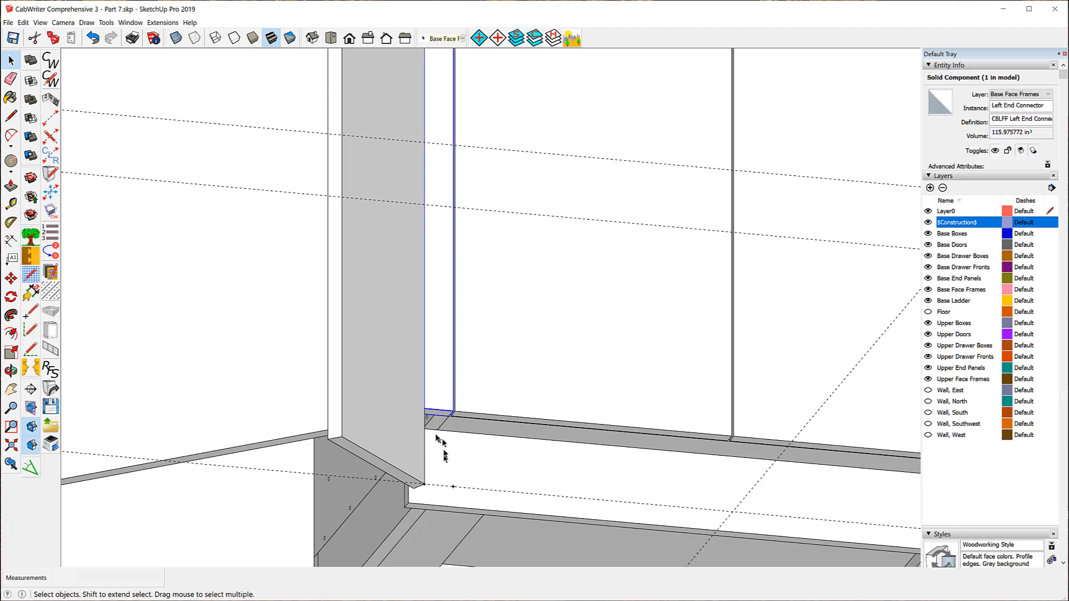
pyautogui.rightClick(432, 398)
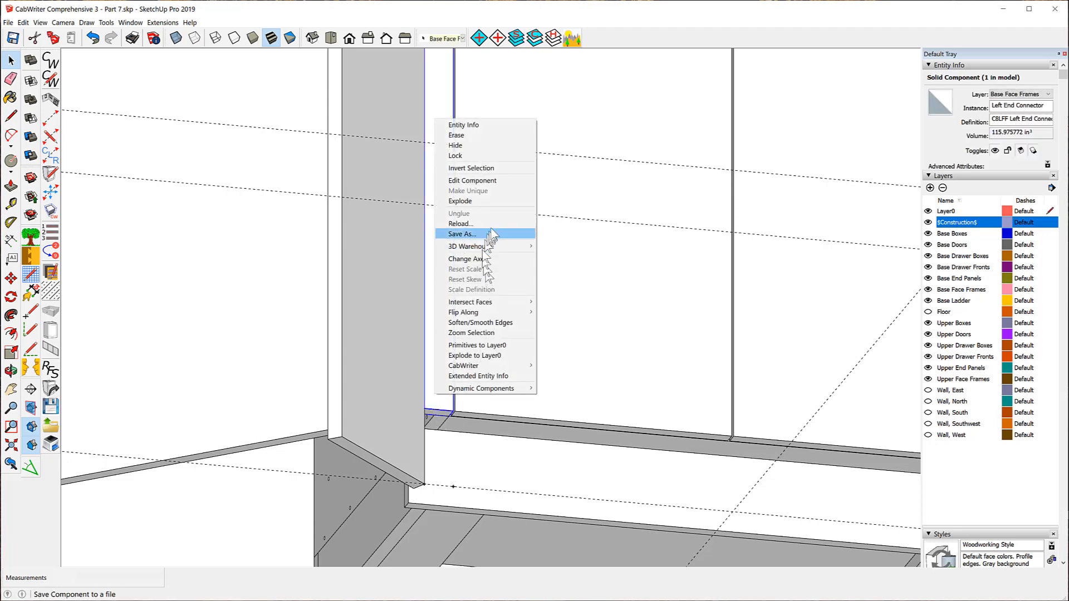
pyautogui.click(476, 181)
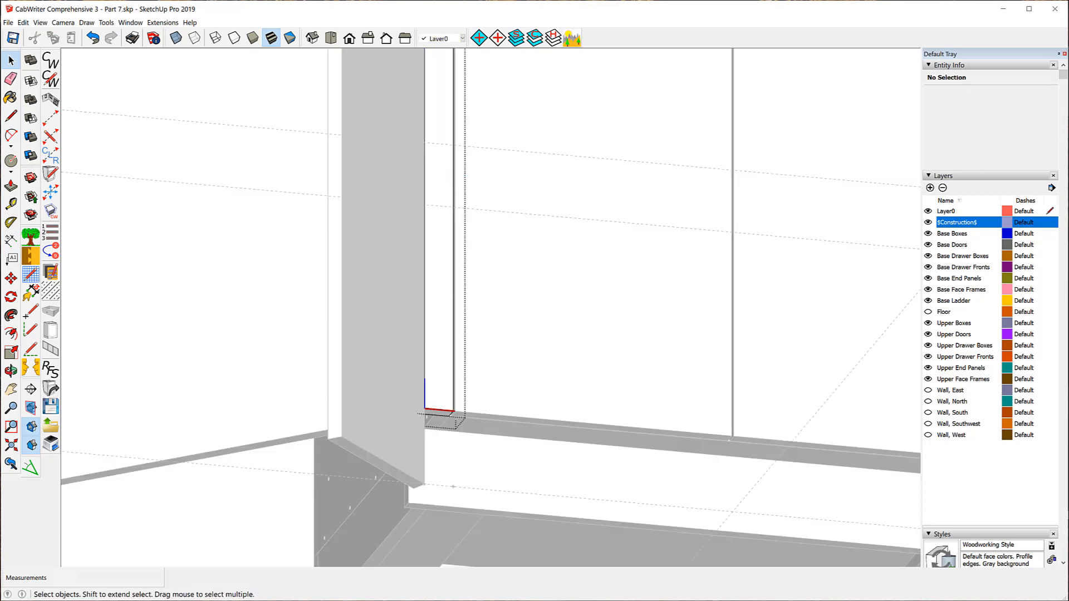
pyautogui.click(10, 186)
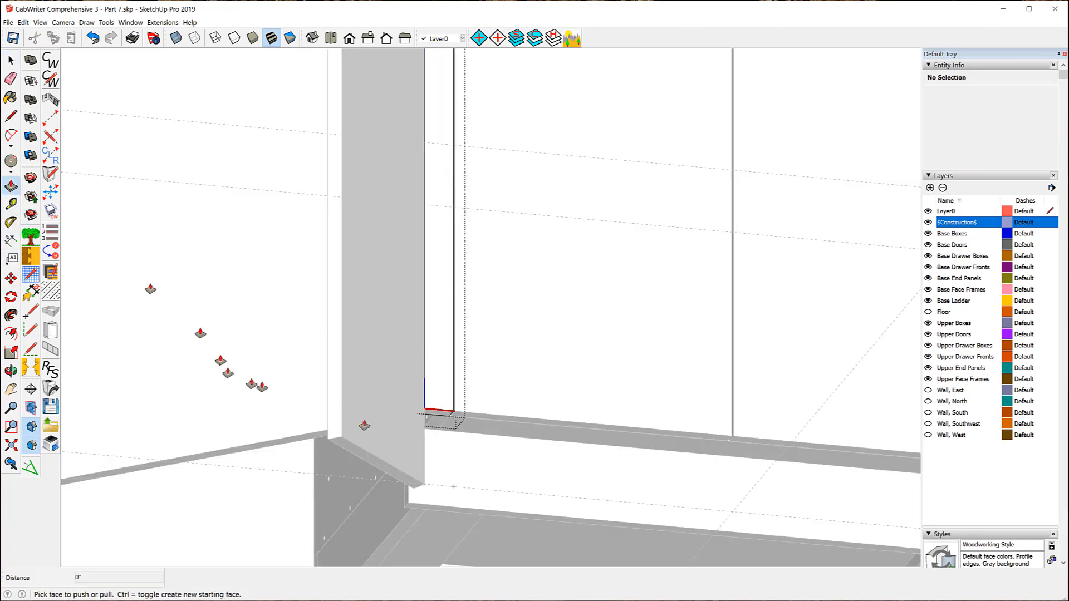
pyautogui.scroll(2, 444, 443)
pyautogui.click(429, 405)
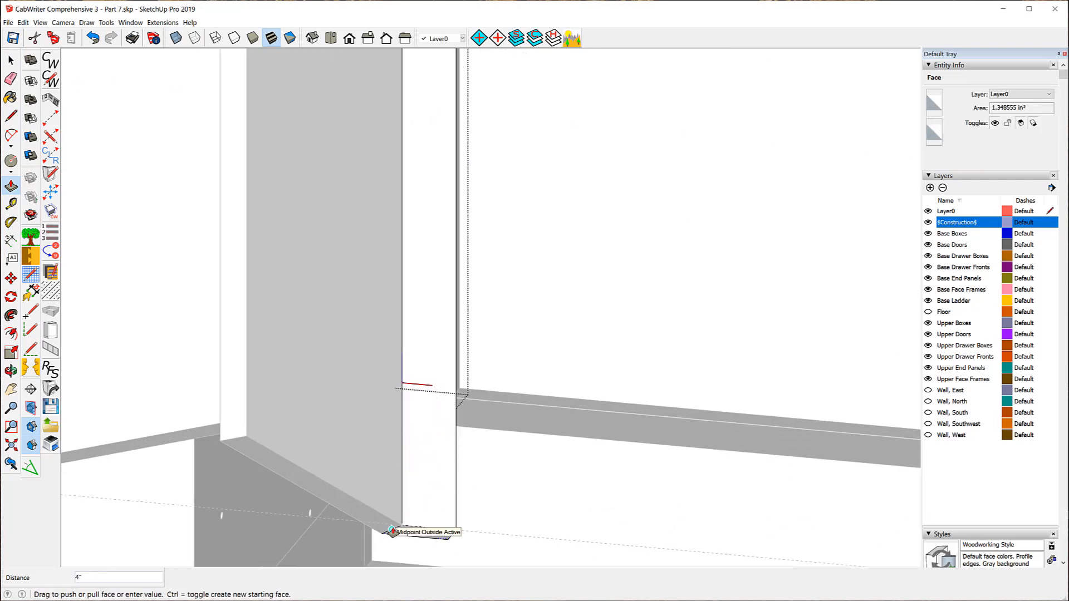
pyautogui.click(393, 529)
pyautogui.scroll(-2, 286, 501)
pyautogui.scroll(-3, 287, 501)
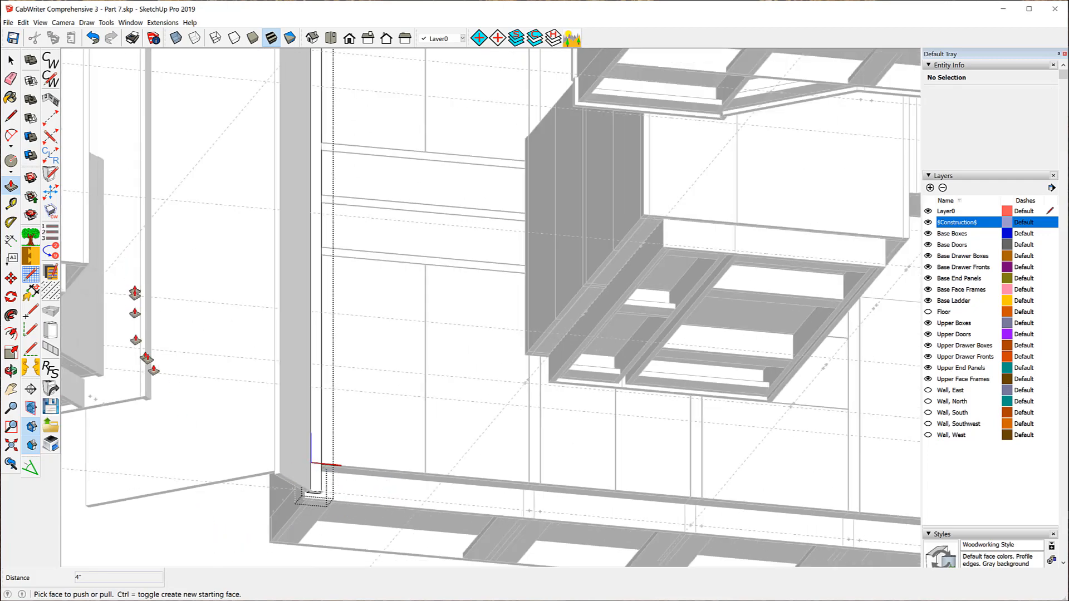
pyautogui.press('space')
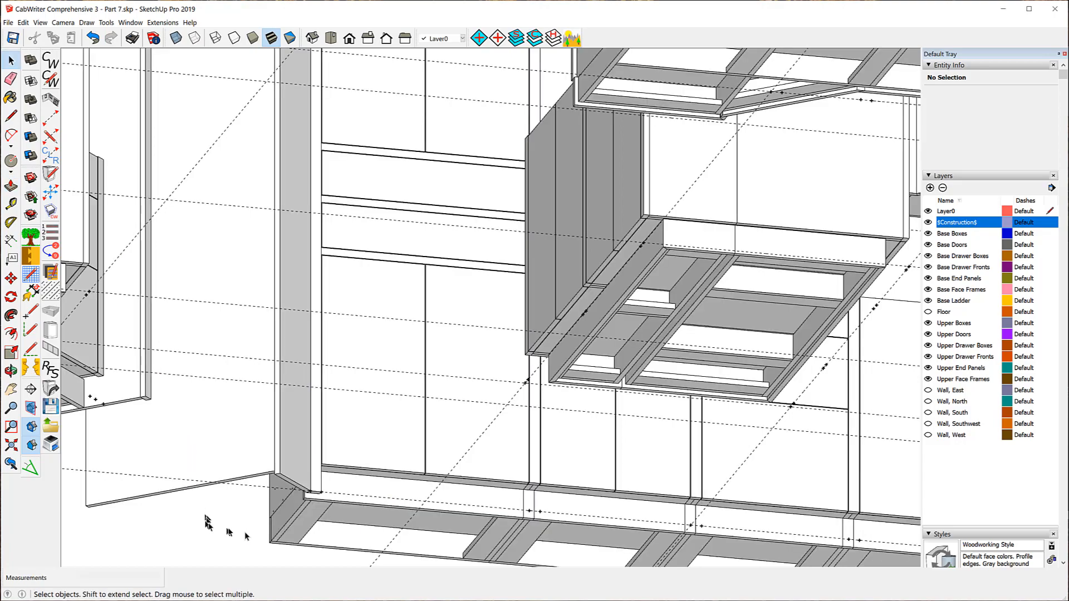
# - Lay a guide along the toe kick ladder's end edge towards the mitred corner, and offset a parallel guide 0.75" towards the cabinet
pyautogui.moveTo(355, 476); pyautogui.dragTo(191, 418, button='middle')
pyautogui.scroll(-3, 401, 419)
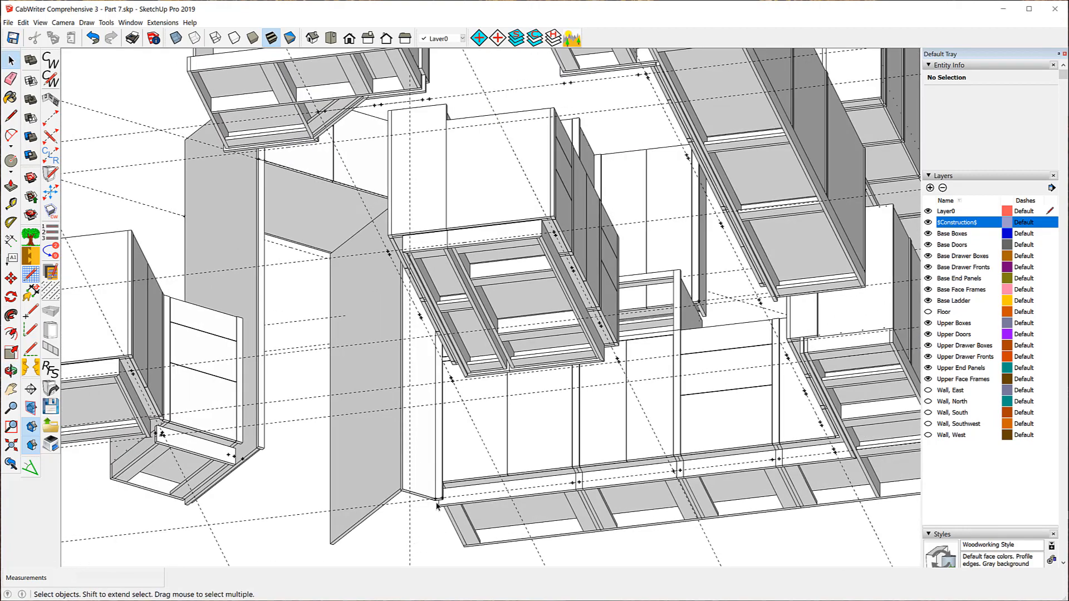
pyautogui.scroll(10, 436, 505)
pyautogui.scroll(3, 436, 505)
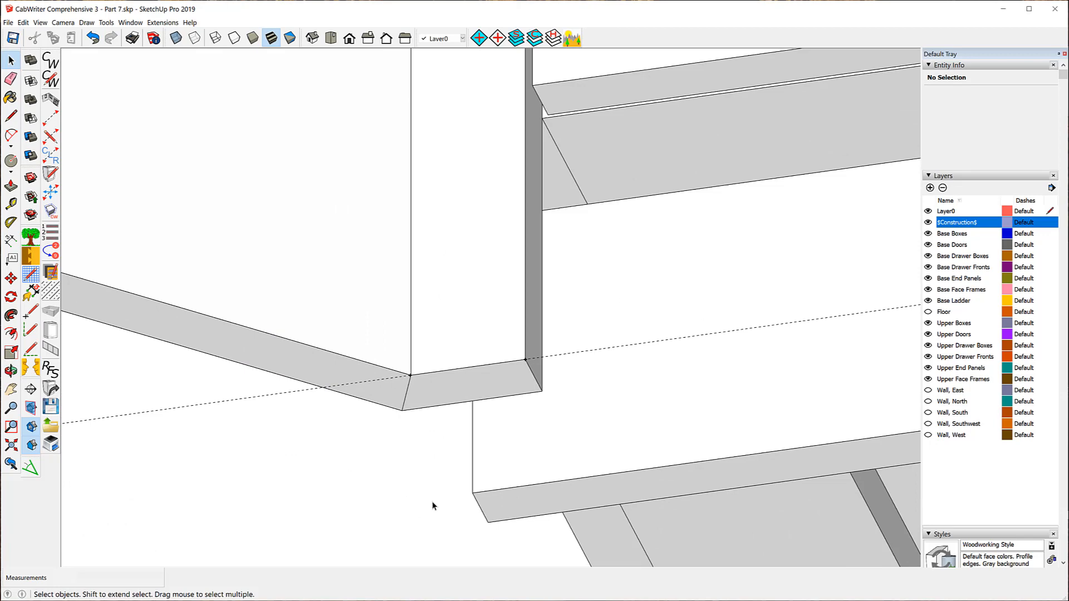
pyautogui.click(12, 207)
pyautogui.click(480, 508)
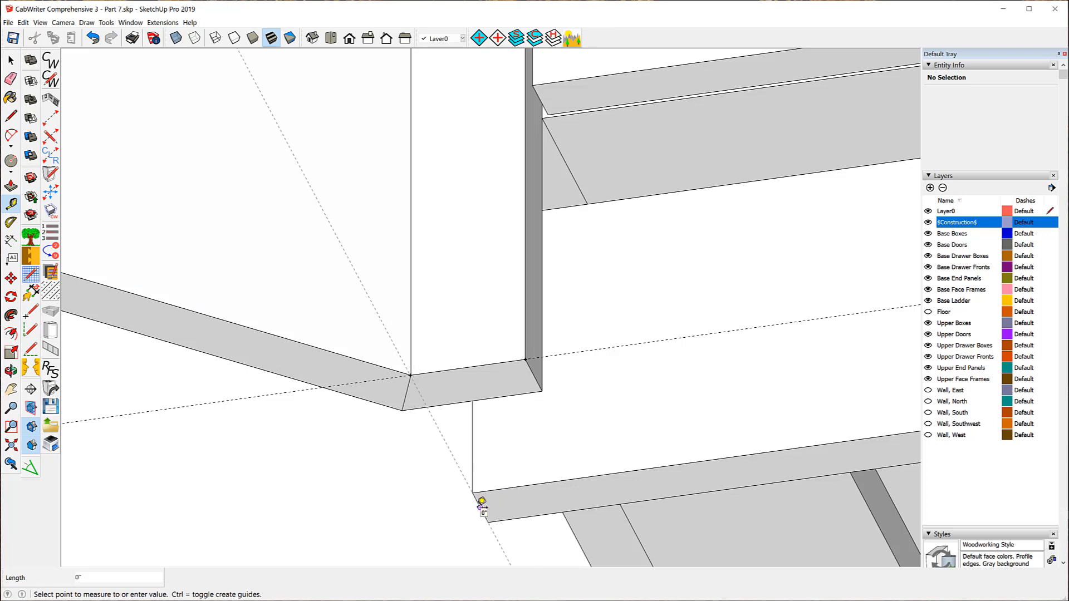
pyautogui.click(480, 507)
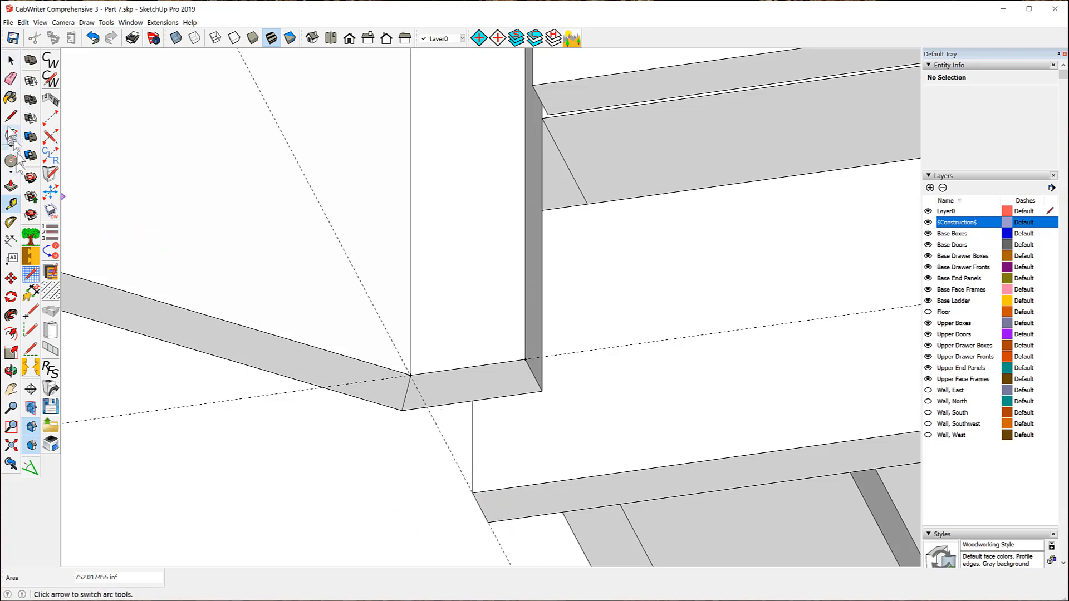
pyautogui.click(450, 446)
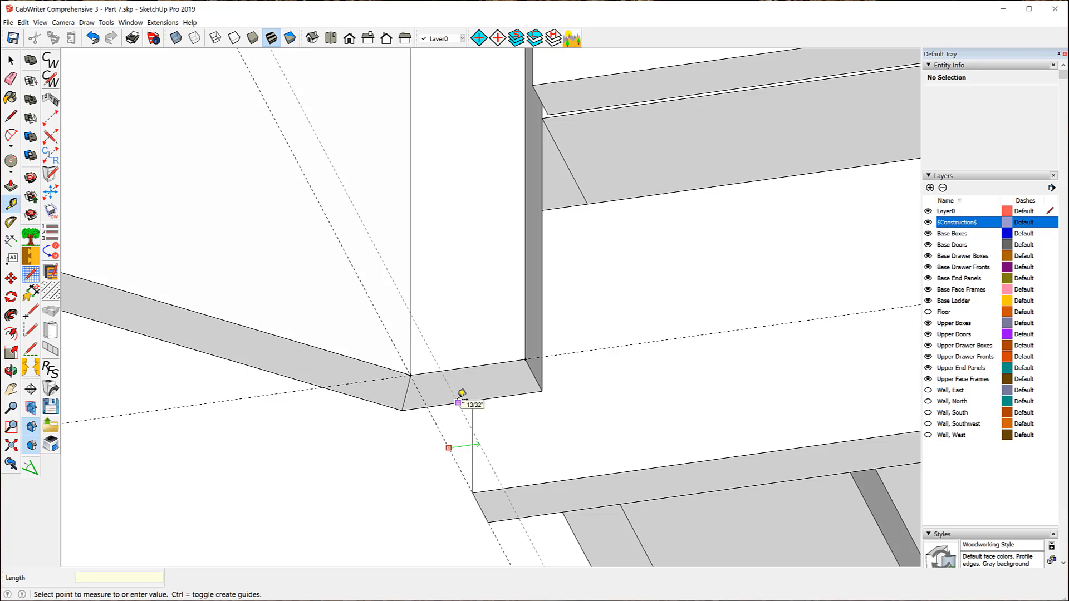
pyautogui.press('Return')
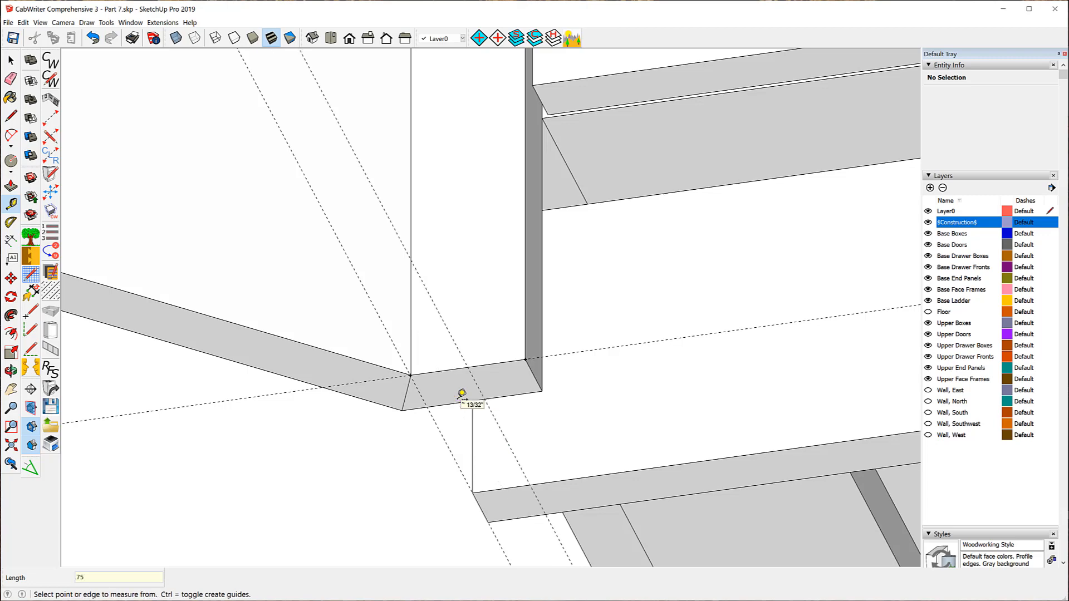
# - Draw a 2 3/16" by 3/4" rectangle between the two guides, from the back of the stile to the toe kick ladder
pyautogui.click(11, 172)
pyautogui.click(21, 185)
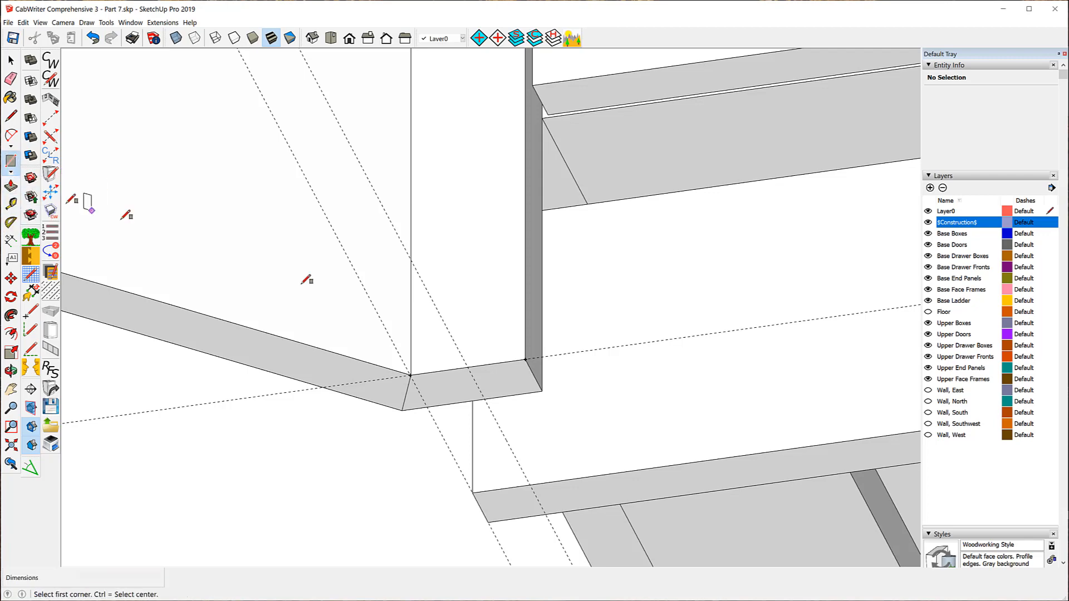
pyautogui.click(427, 407)
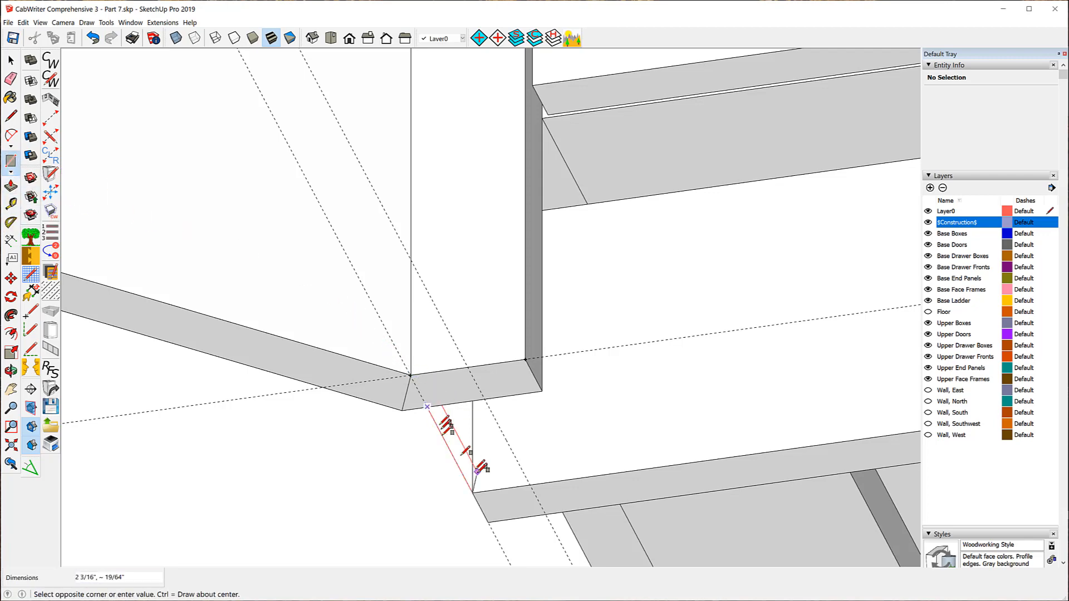
pyautogui.click(527, 485)
# - Extrude the rectangle between the stile and the toe kick ladder 4" up with Push/Pull
pyautogui.click(11, 204)
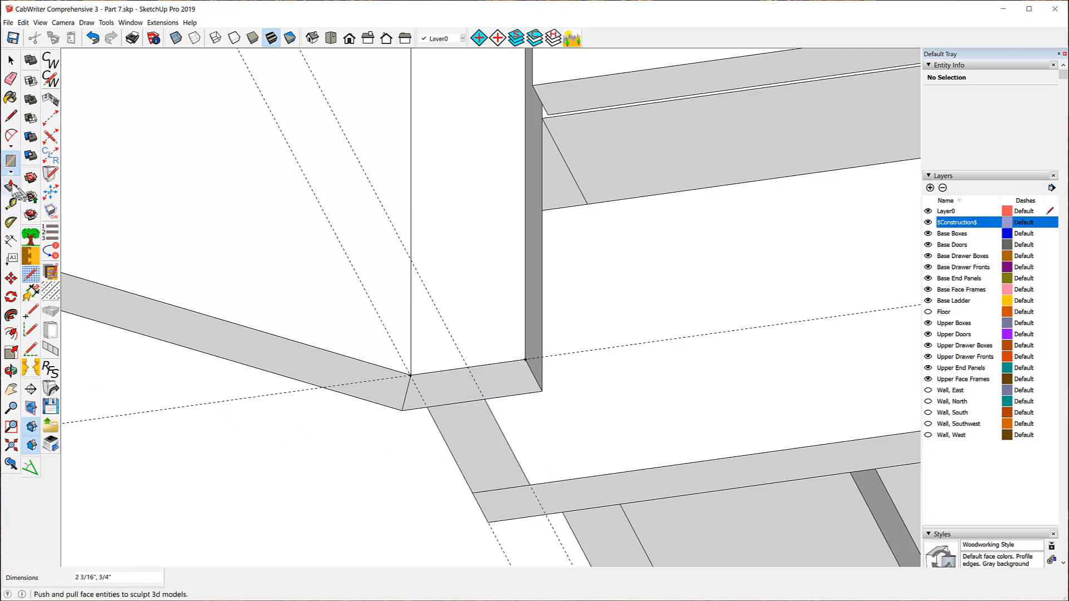
pyautogui.click(11, 185)
pyautogui.click(486, 447)
pyautogui.click(486, 448)
pyautogui.write('4')
pyautogui.press('Return')
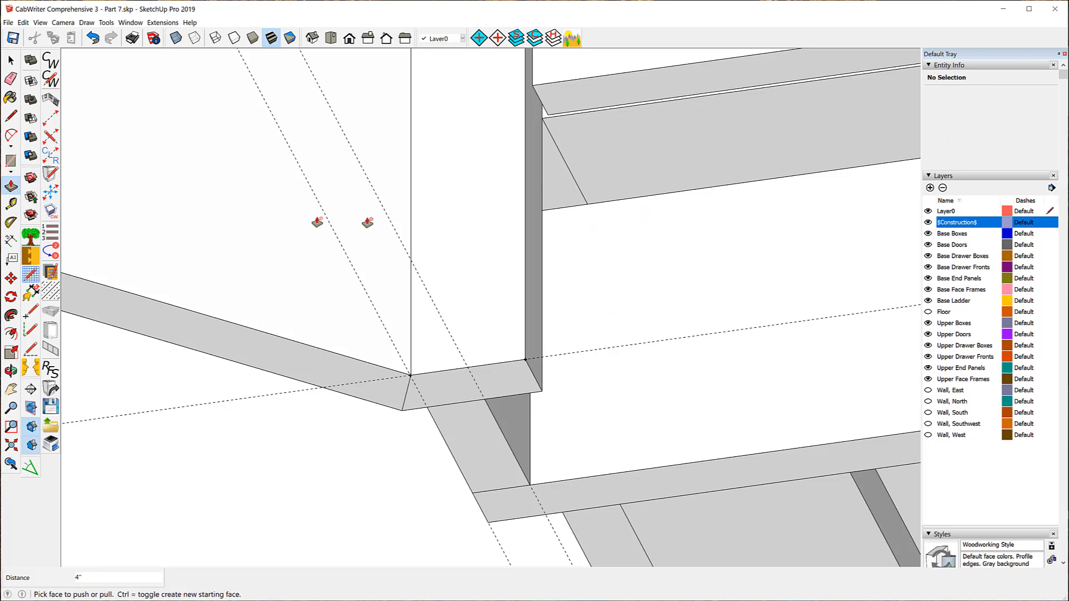
# - Turn the whole block into a CabWriter component for cabinet C8L, with component type (TK) Toe Kick and sub-type Applied Face
pyautogui.moveTo(390, 212); pyautogui.dragTo(149, 209, button='middle')
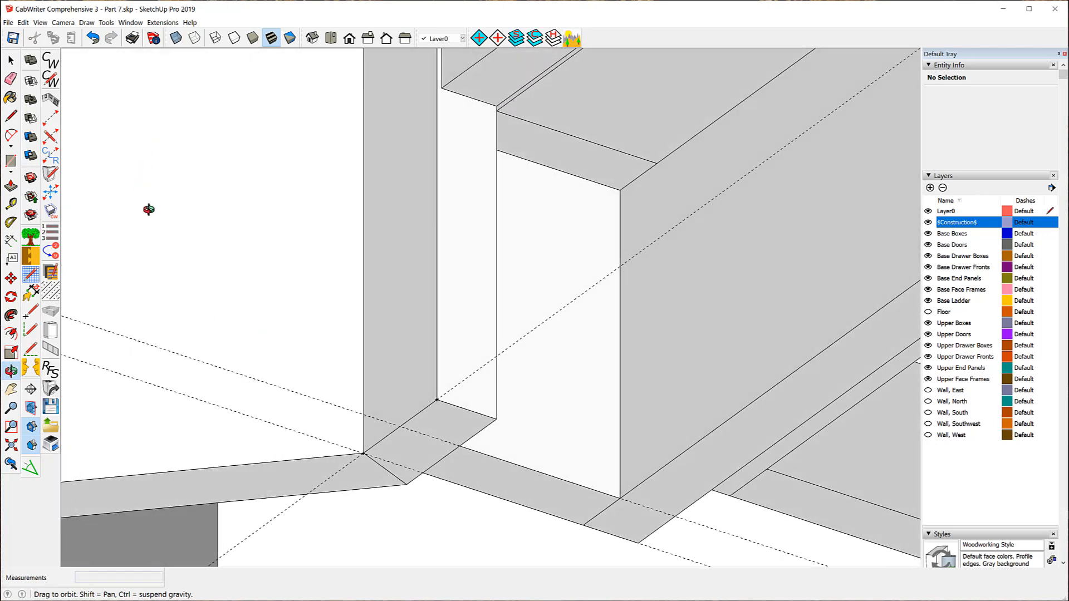
pyautogui.rightClick(149, 211)
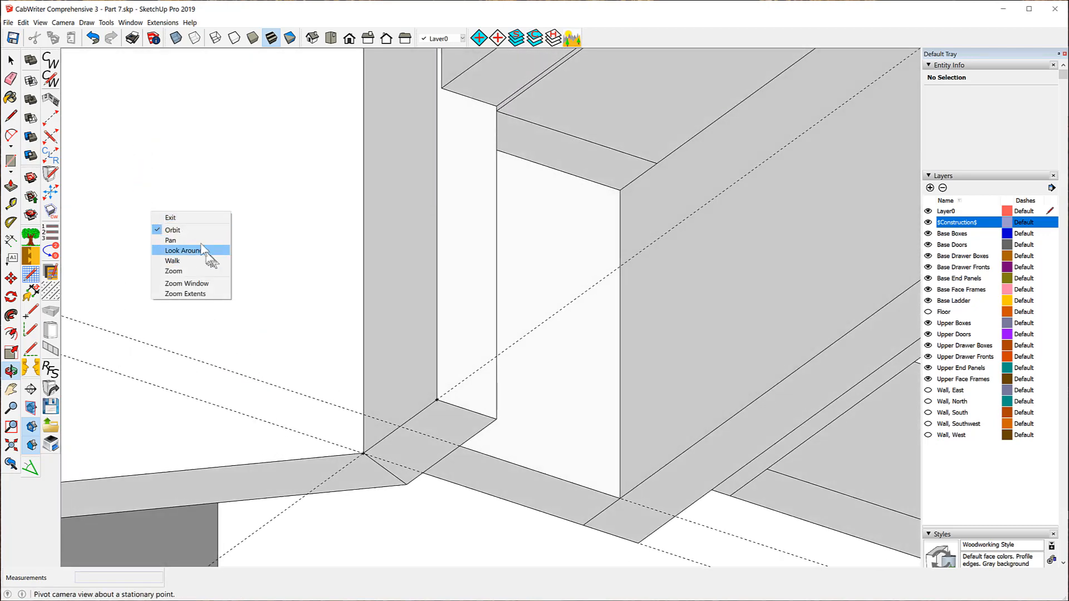
pyautogui.click(10, 60)
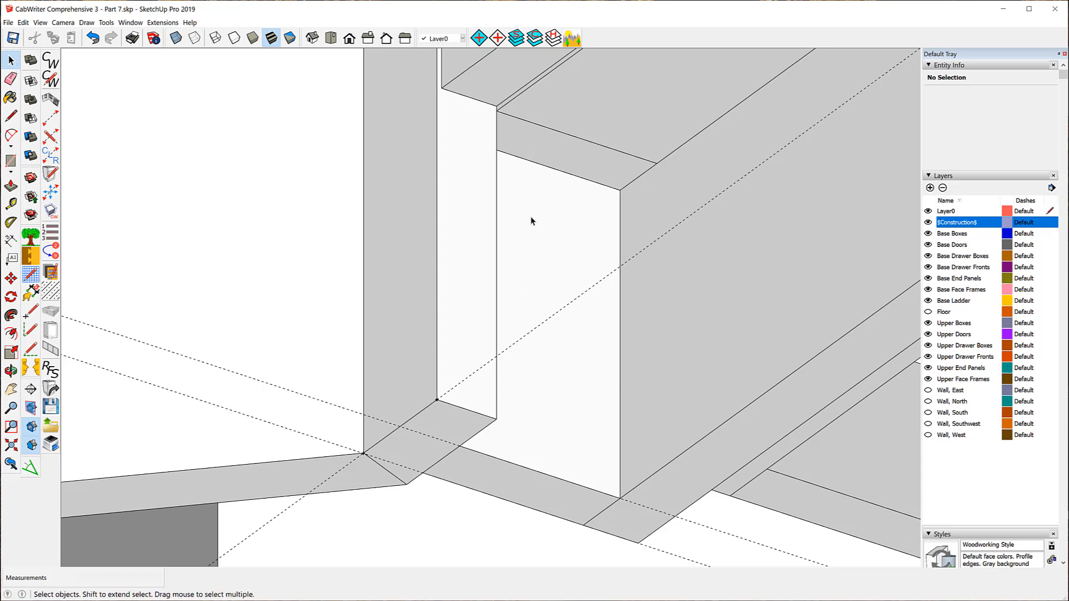
pyautogui.click(569, 155)
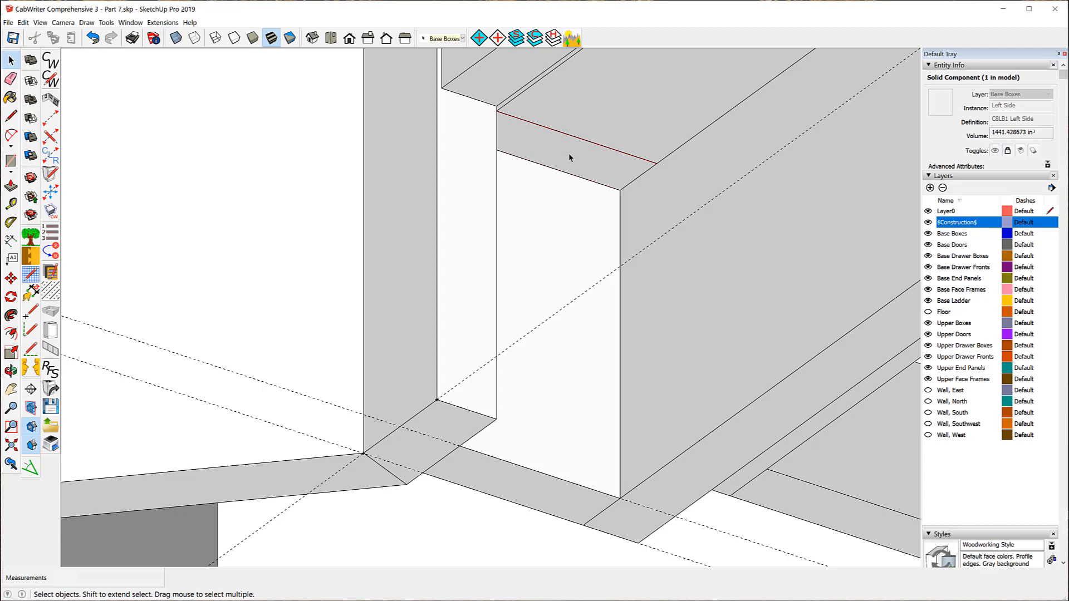
pyautogui.tripleClick(543, 383)
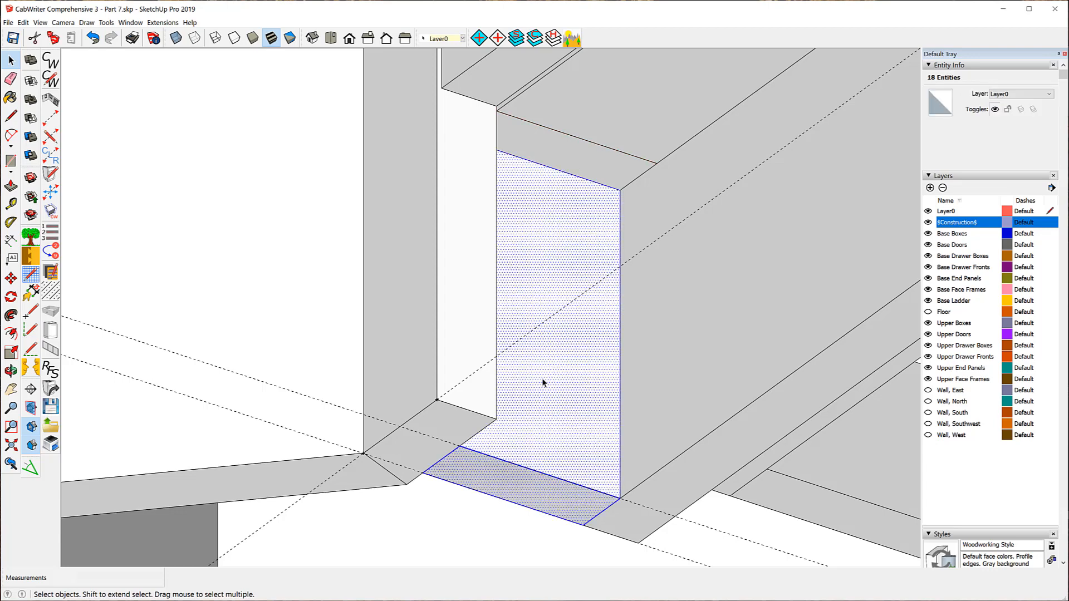
pyautogui.click(51, 211)
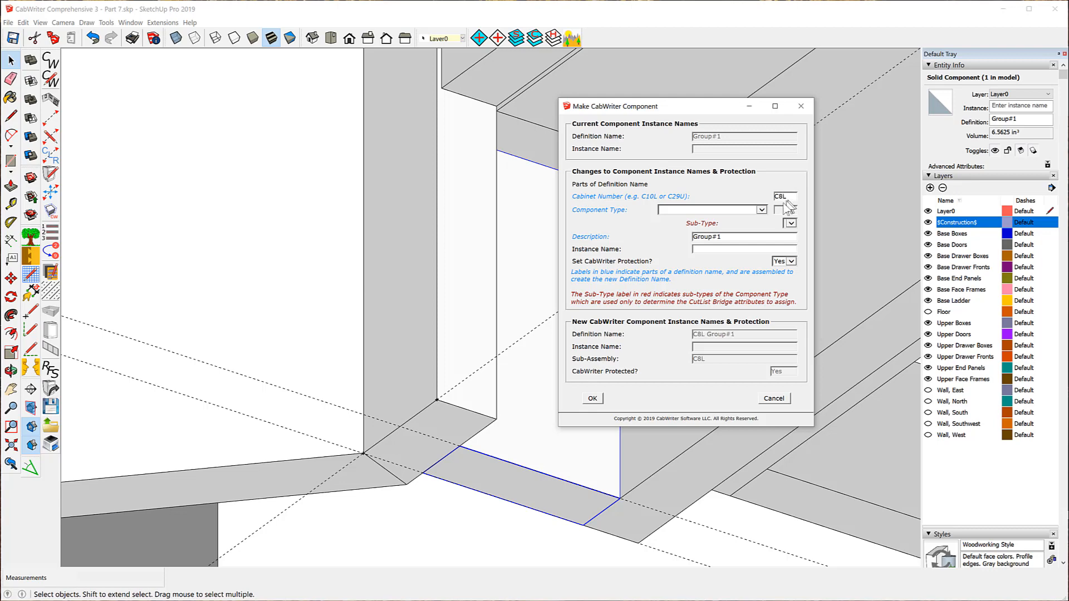
pyautogui.click(761, 210)
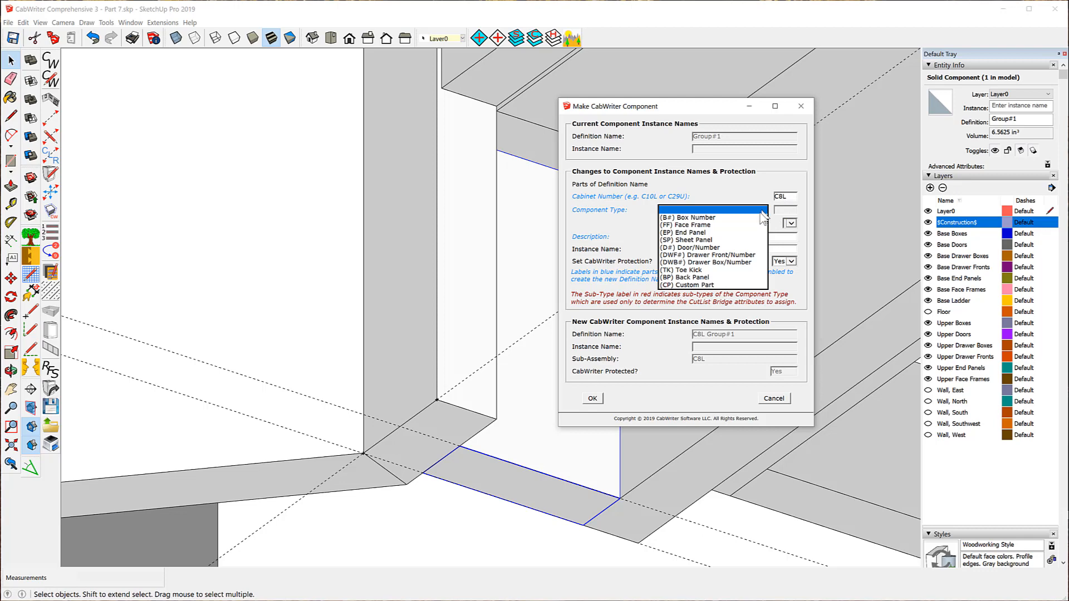
pyautogui.click(673, 270)
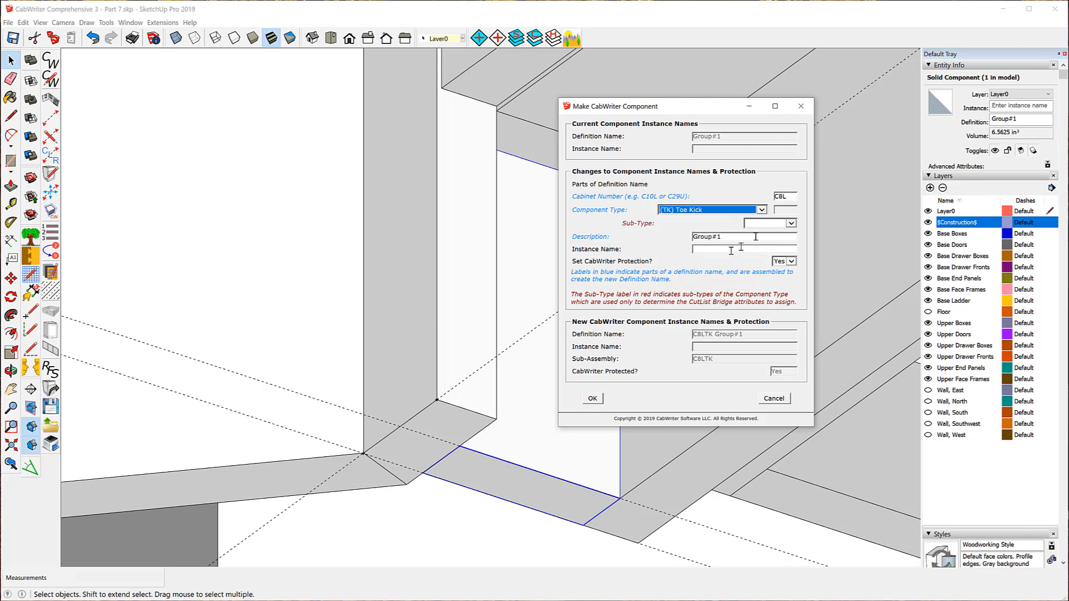
pyautogui.click(791, 223)
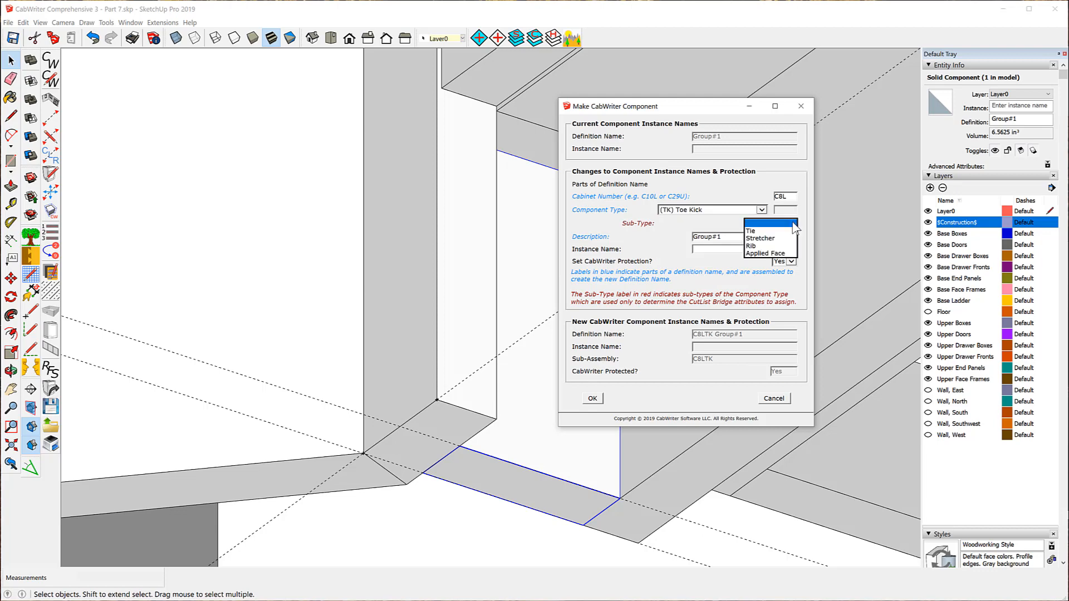
pyautogui.click(778, 253)
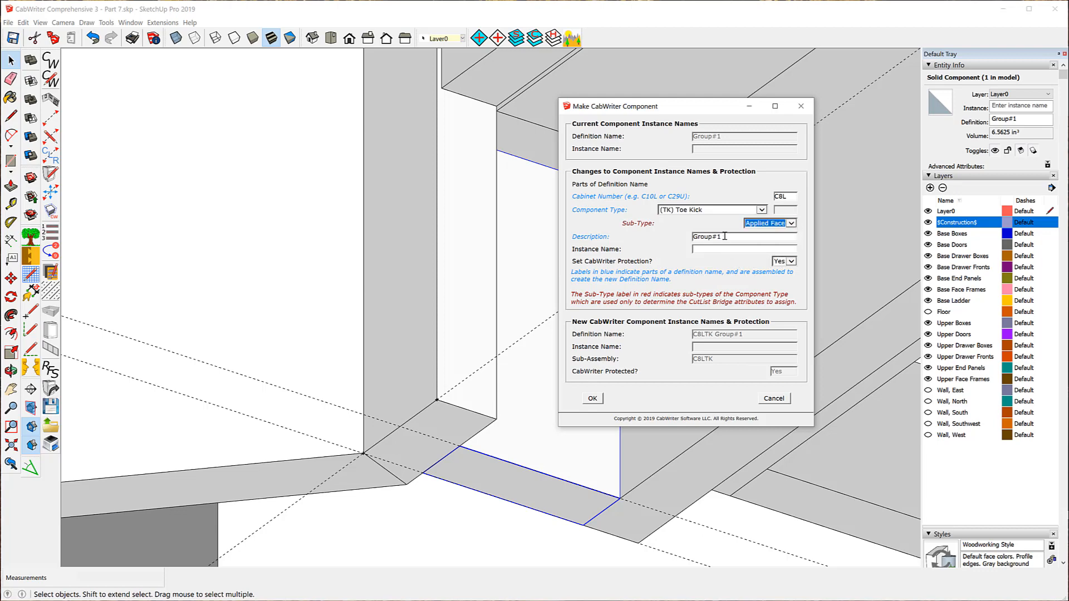
# - Enter Mouse Block as the new component's description and copy it into the instance name
pyautogui.moveTo(725, 236); pyautogui.dragTo(686, 236)
pyautogui.write('Mouse Block')
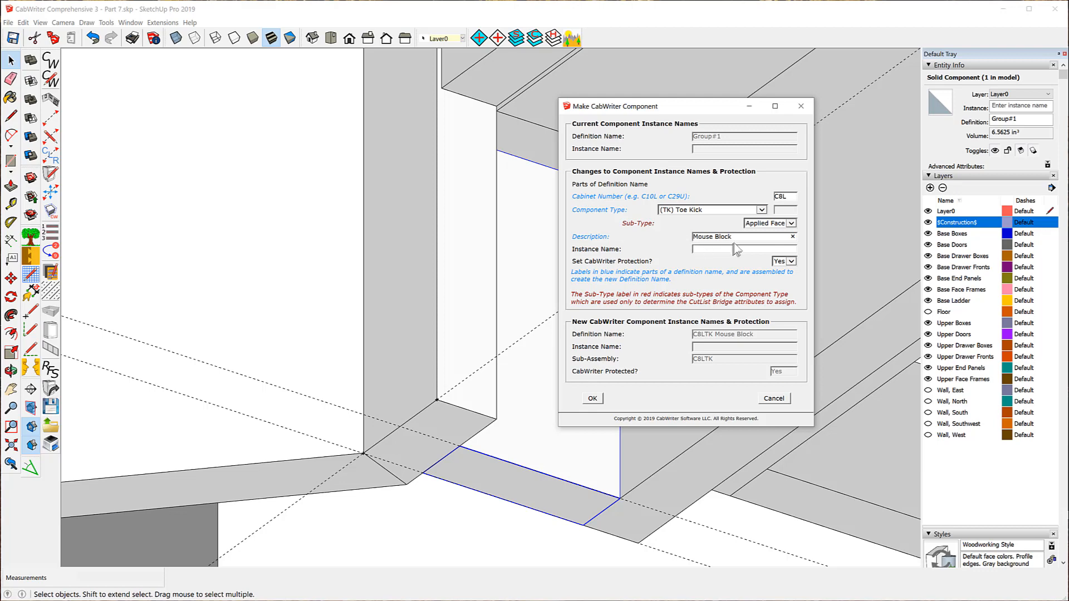
pyautogui.moveTo(735, 236); pyautogui.dragTo(690, 228)
pyautogui.rightClick(706, 240)
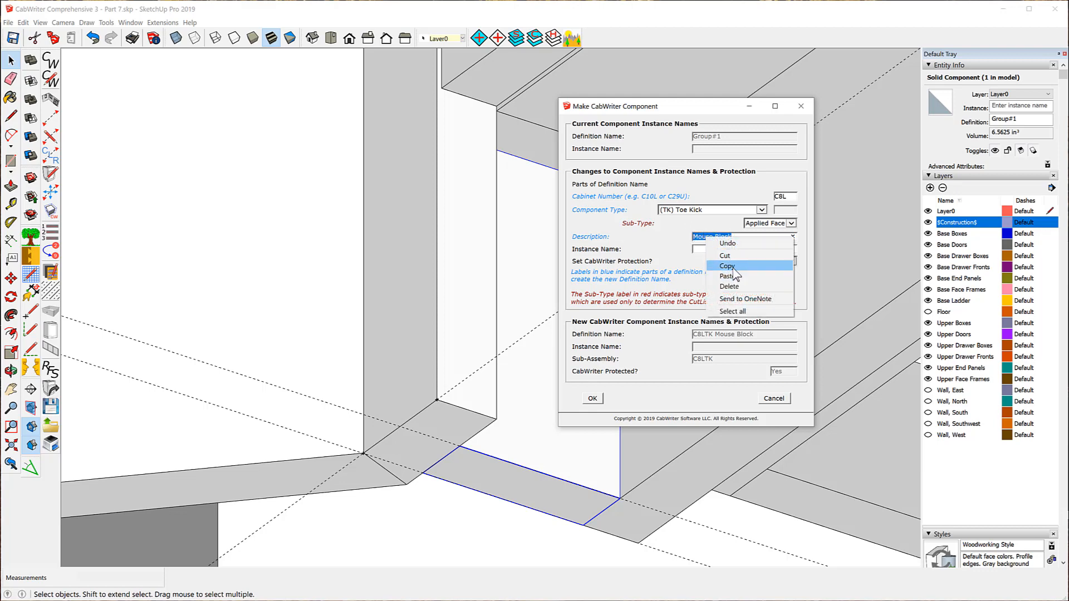
pyautogui.click(728, 269)
pyautogui.click(724, 249)
pyautogui.rightClick(724, 250)
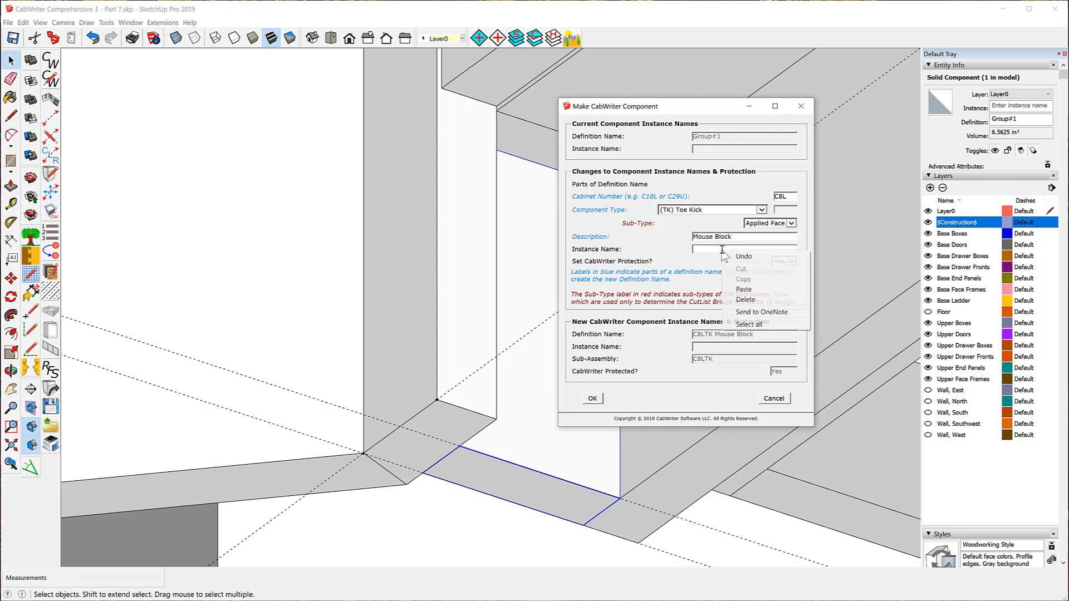
pyautogui.click(746, 290)
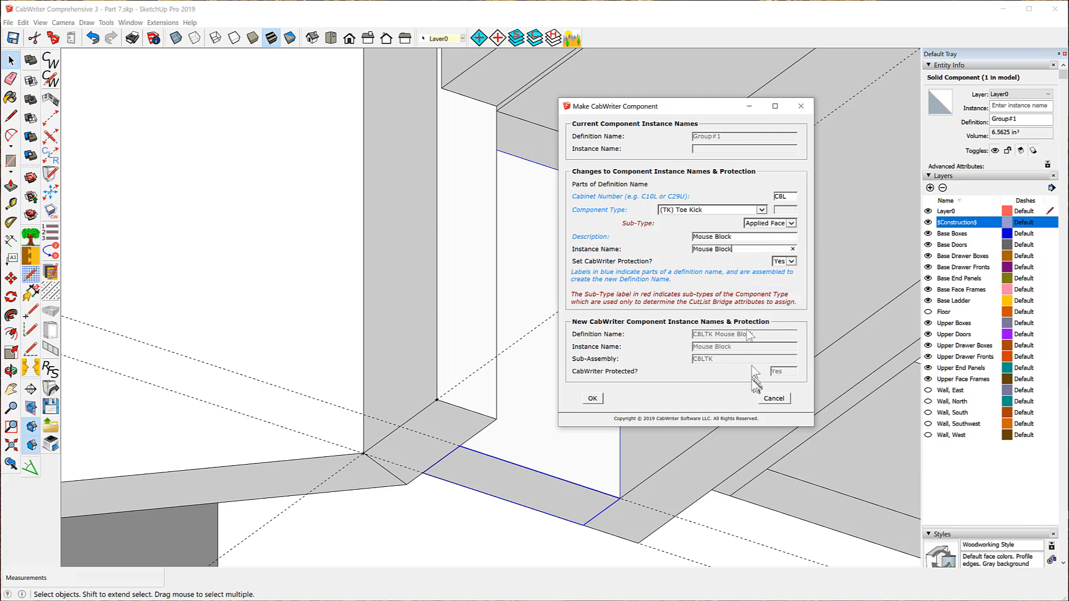
# - Create the Mouse Block component with the entered settings and delete one of the two guides along its edges
pyautogui.click(592, 398)
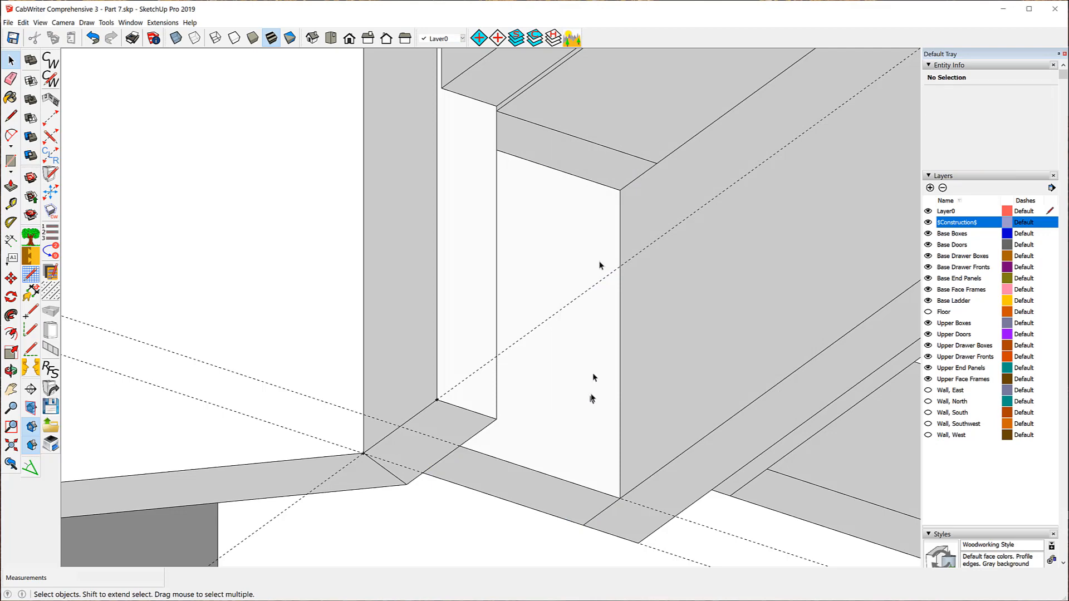
pyautogui.press('o')
pyautogui.press('space')
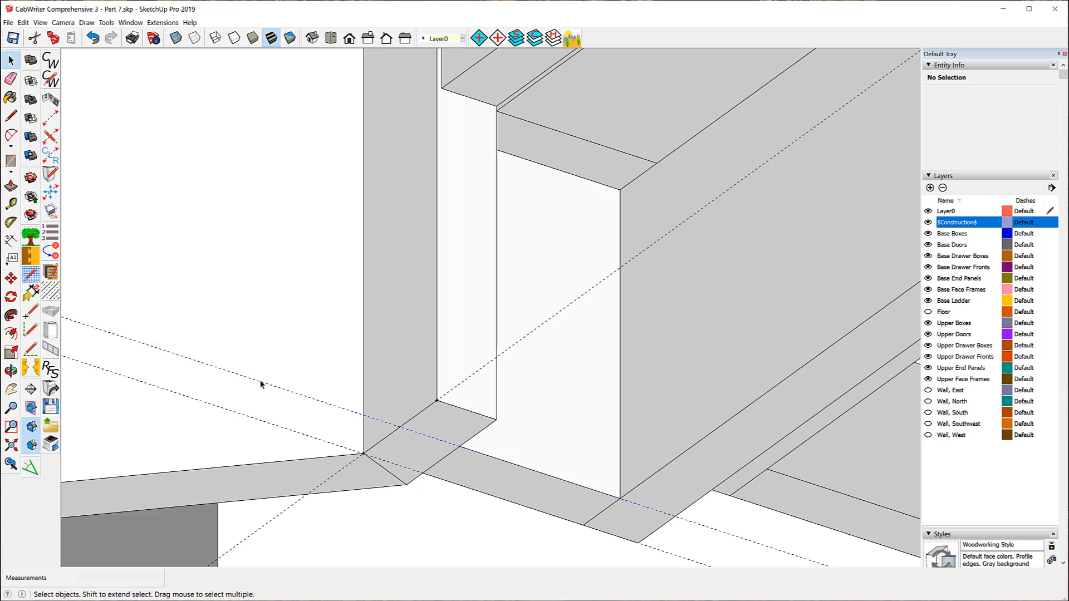
pyautogui.press('Delete')
pyautogui.click(256, 418)
pyautogui.press('Delete')
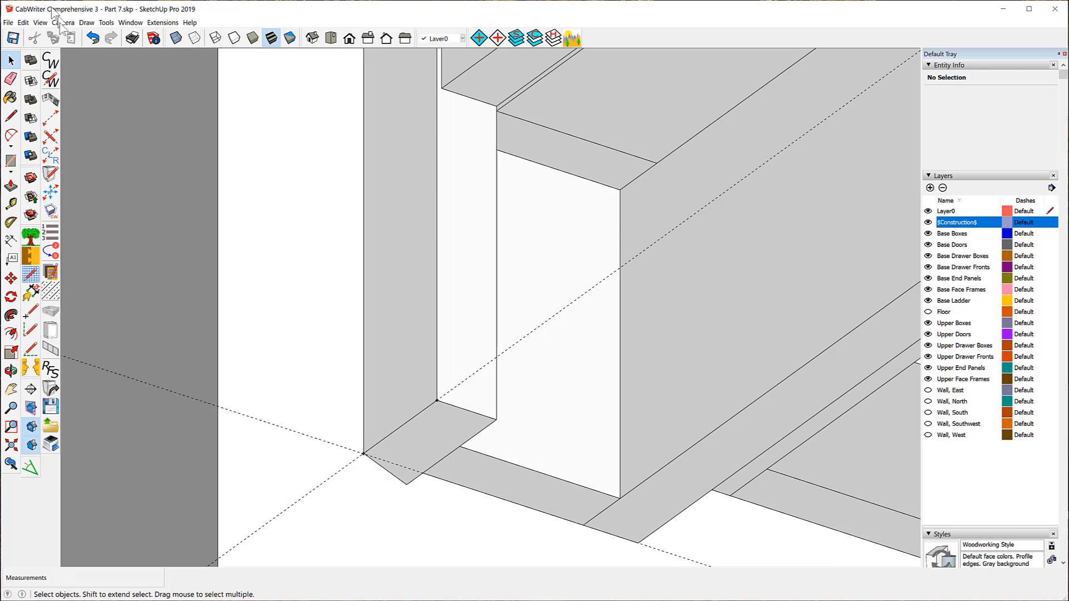
pyautogui.click(93, 38)
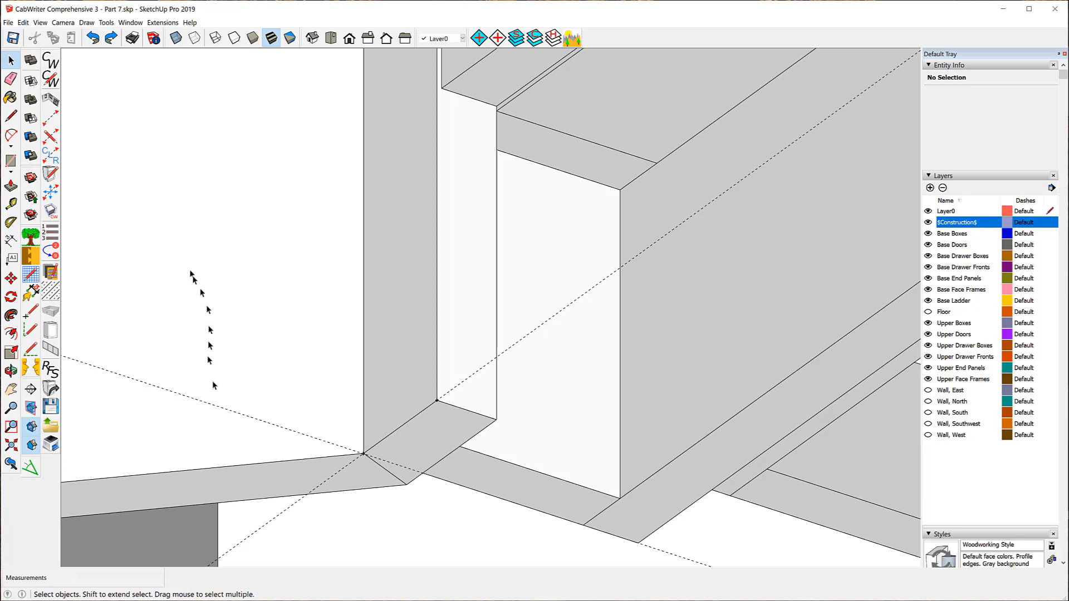
# - Delete the remaining guide that runs from the refrigerator cabinet's stile along the mouse block's other long edge
pyautogui.click(224, 409)
pyautogui.press('Delete')
pyautogui.scroll(-6, 254, 204)
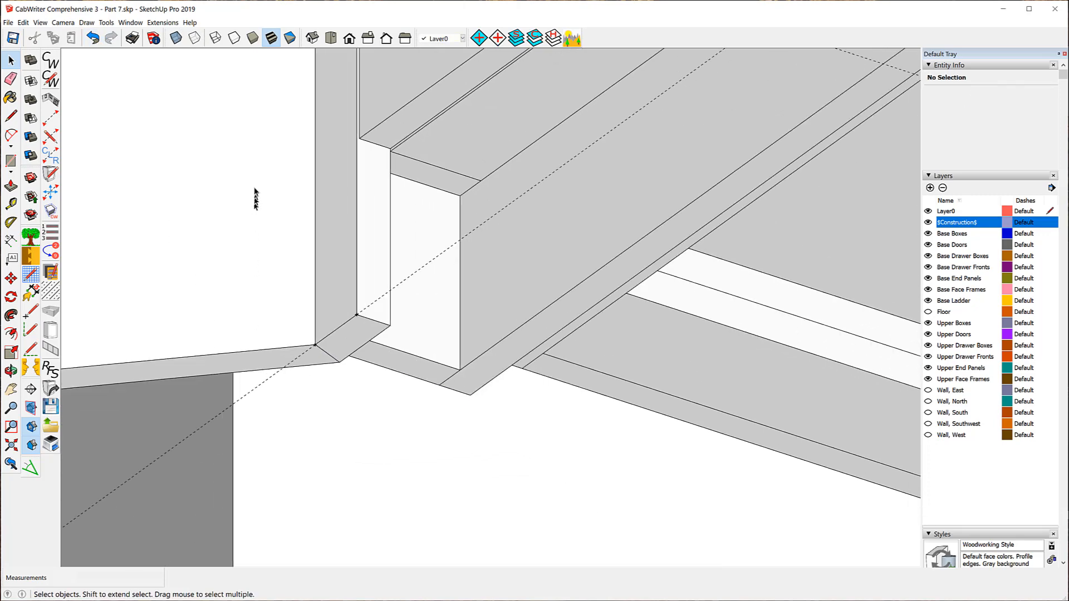
# - Examine the cabinet layout and the top of the corner between the two-door base cabinet and the three-drawer base cabinet
pyautogui.moveTo(259, 76); pyautogui.dragTo(279, 417, button='middle')
pyautogui.scroll(4, 459, 363)
pyautogui.scroll(-8, 440, 348)
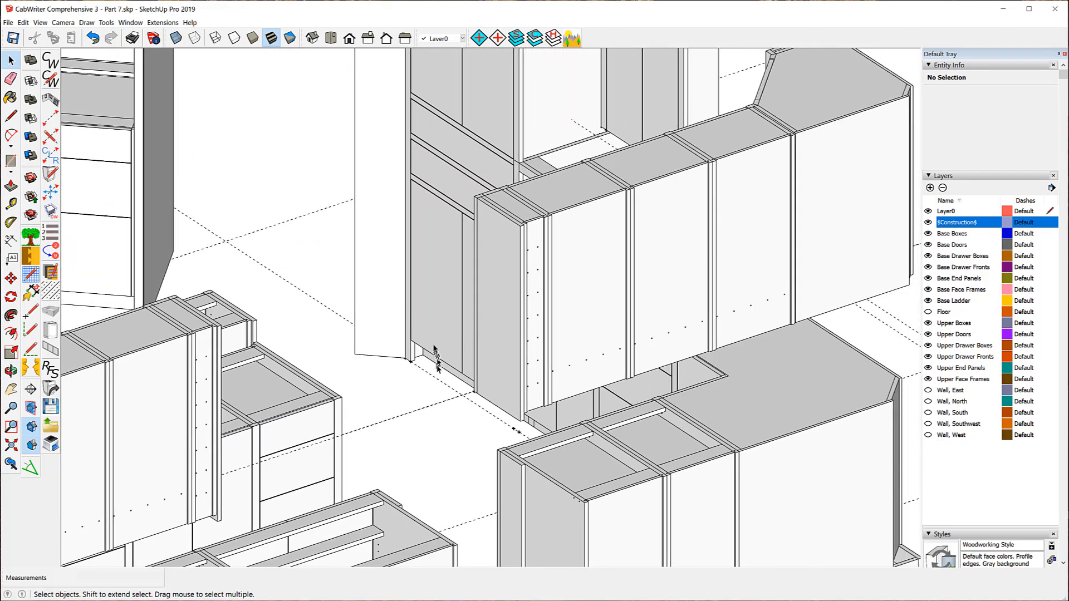
pyautogui.moveTo(223, 200); pyautogui.dragTo(457, 199, button='middle')
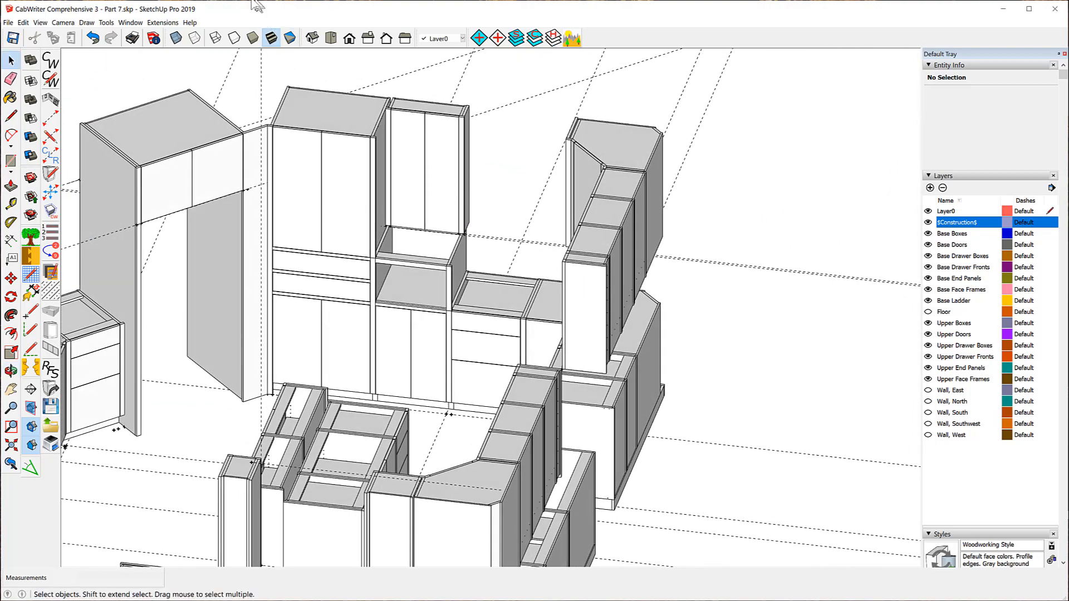
pyautogui.scroll(-6, 281, 175)
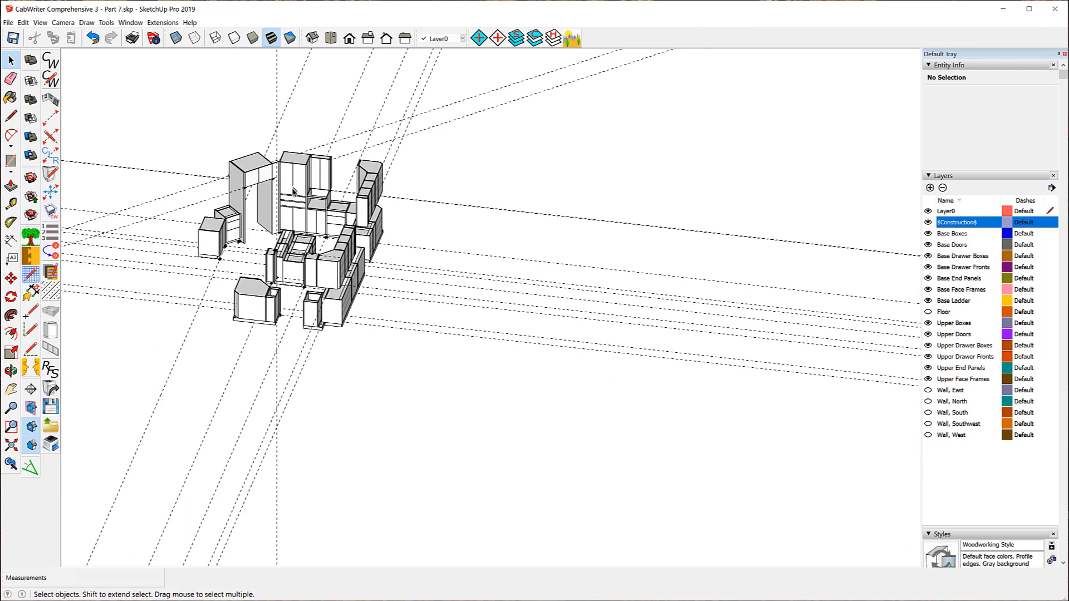
pyautogui.moveTo(282, 163); pyautogui.dragTo(119, 150, button='middle')
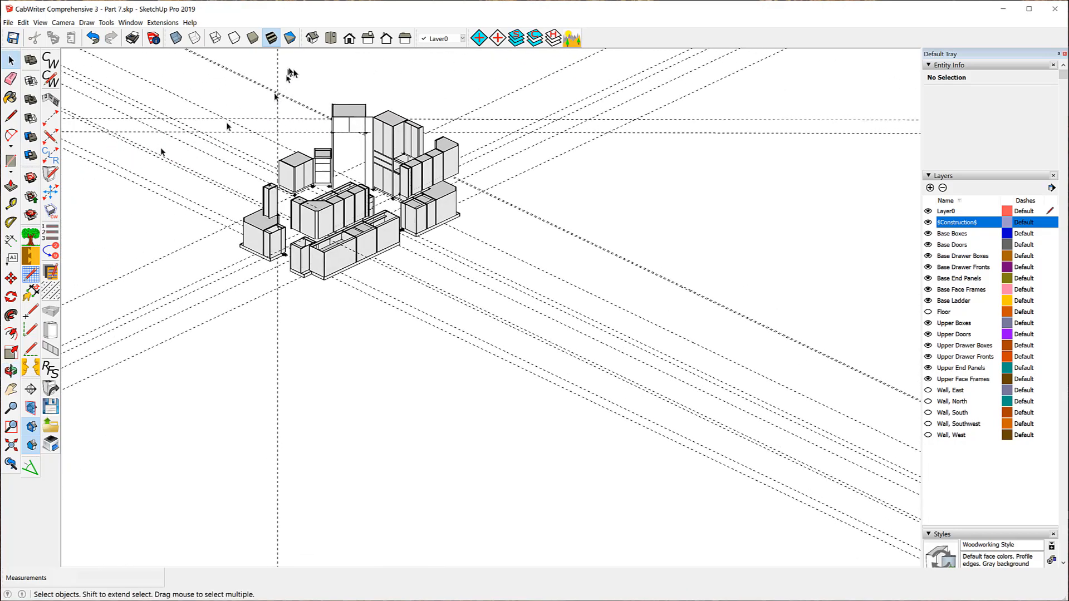
pyautogui.scroll(5, 329, 86)
pyautogui.moveTo(365, 219); pyautogui.dragTo(311, 240, button='middle')
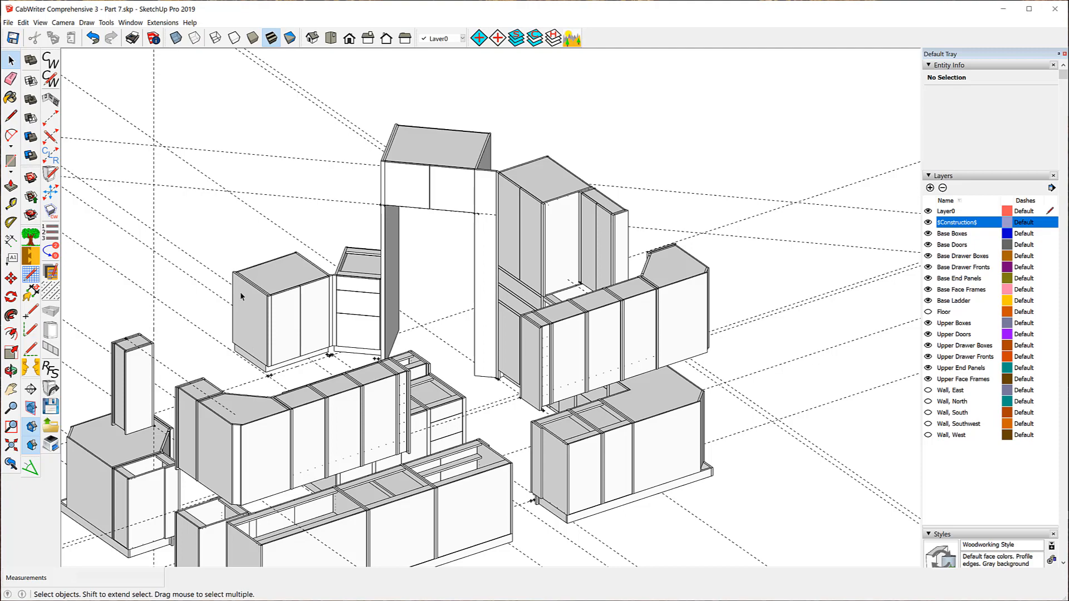
pyautogui.scroll(2, 352, 273)
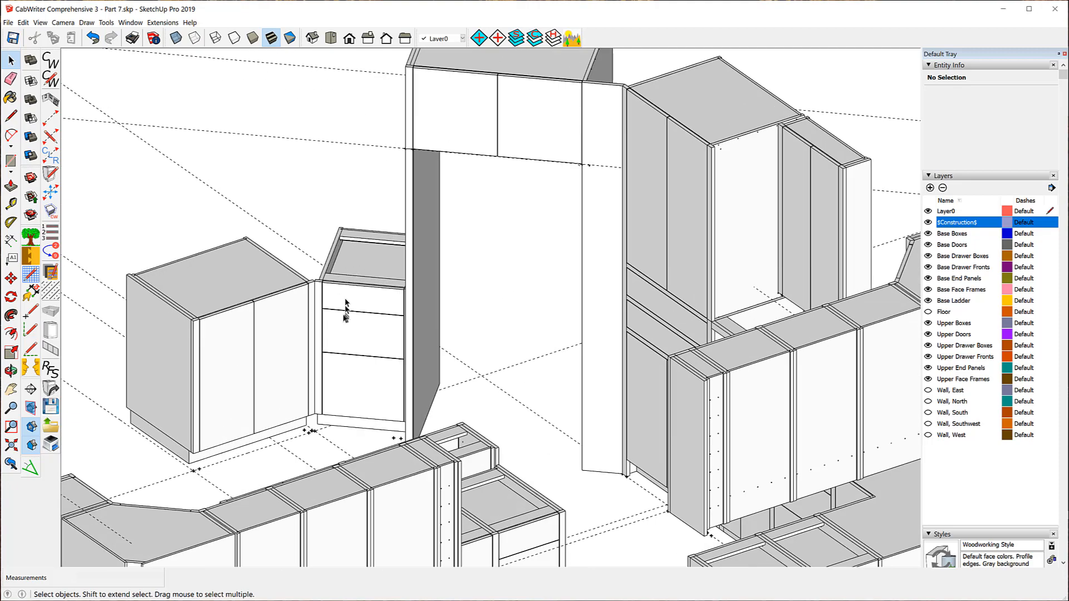
pyautogui.scroll(4, 326, 317)
pyautogui.scroll(5, 315, 304)
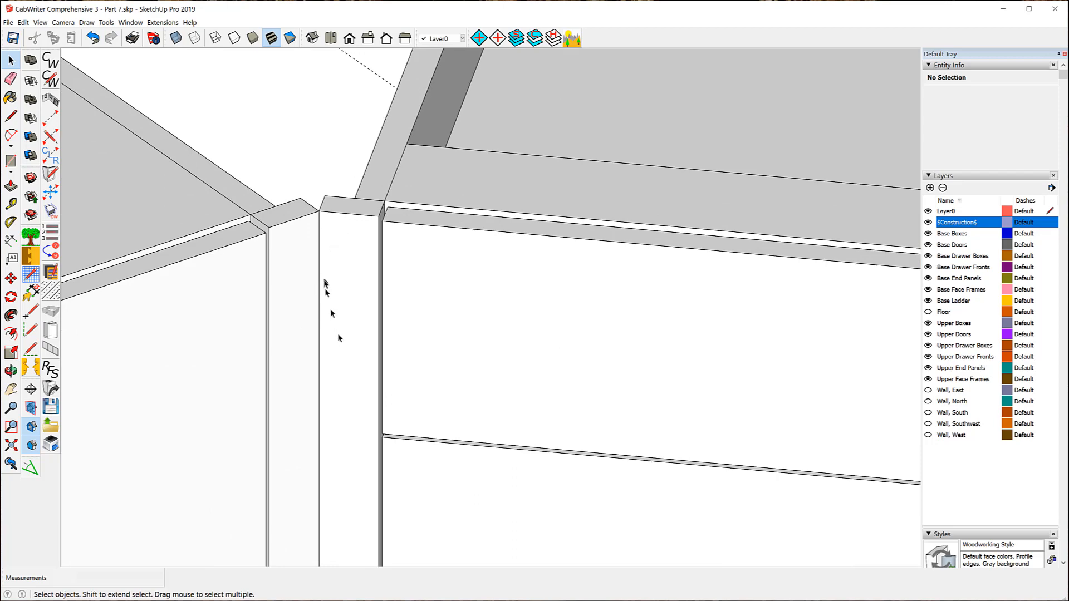
pyautogui.scroll(-5, 328, 285)
pyautogui.scroll(-2, 328, 285)
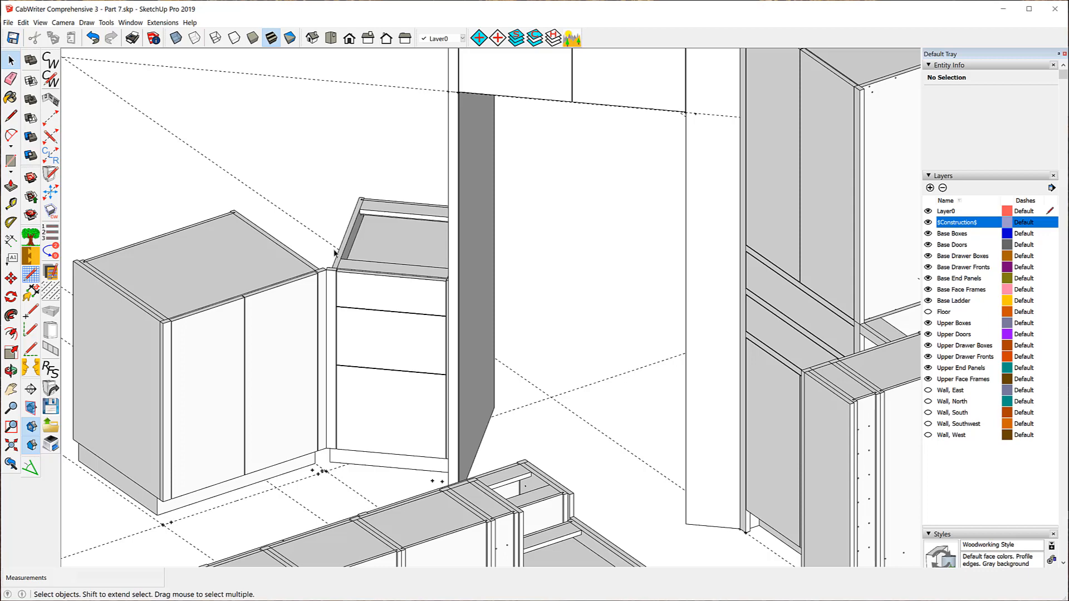
# - Add Tape Measure guides along the top back edges of both end connector stiles at the corner beside the three-drawer base cabinet
pyautogui.scroll(6, 335, 253)
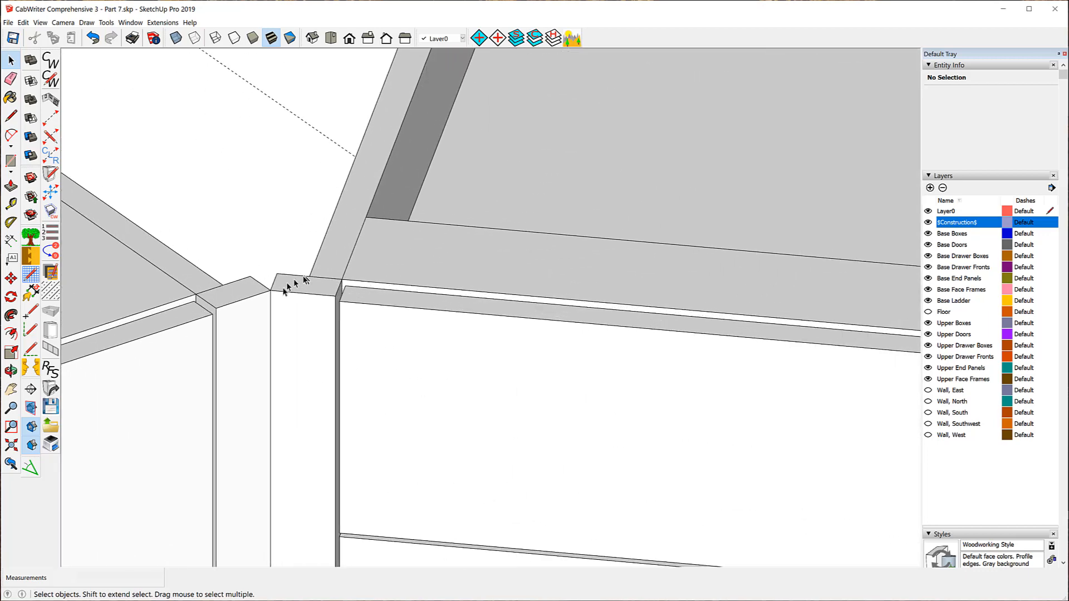
pyautogui.click(278, 287)
pyautogui.scroll(1, 281, 284)
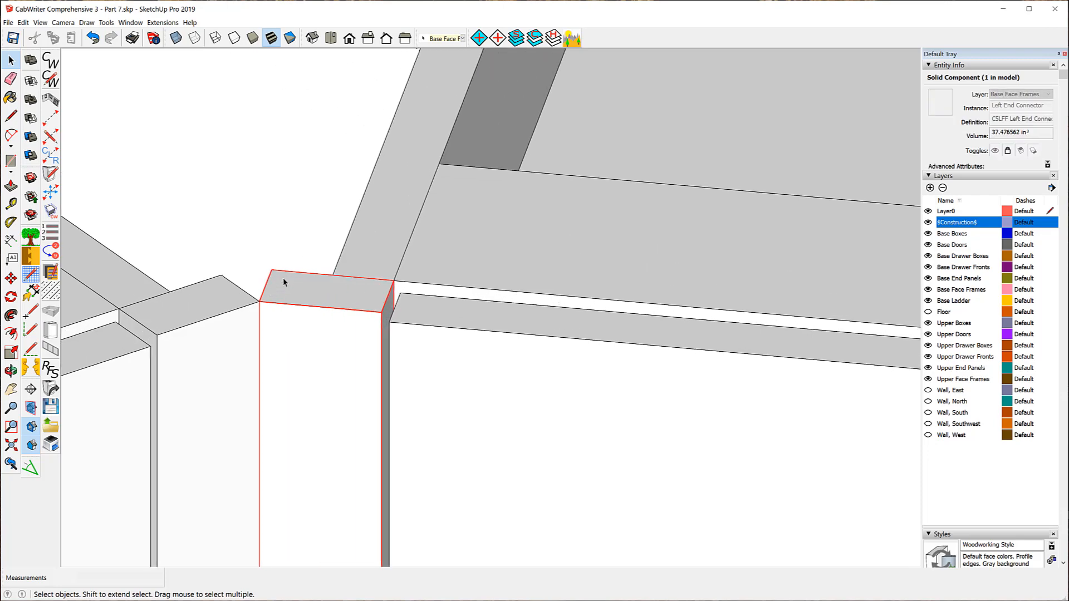
pyautogui.scroll(1, 283, 281)
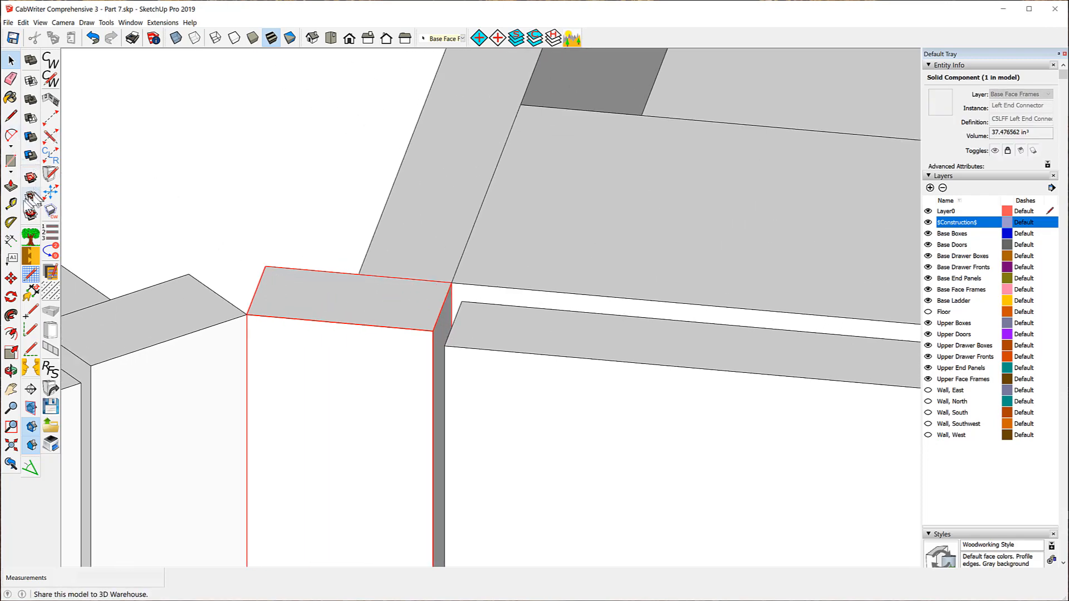
pyautogui.click(12, 205)
pyautogui.click(301, 270)
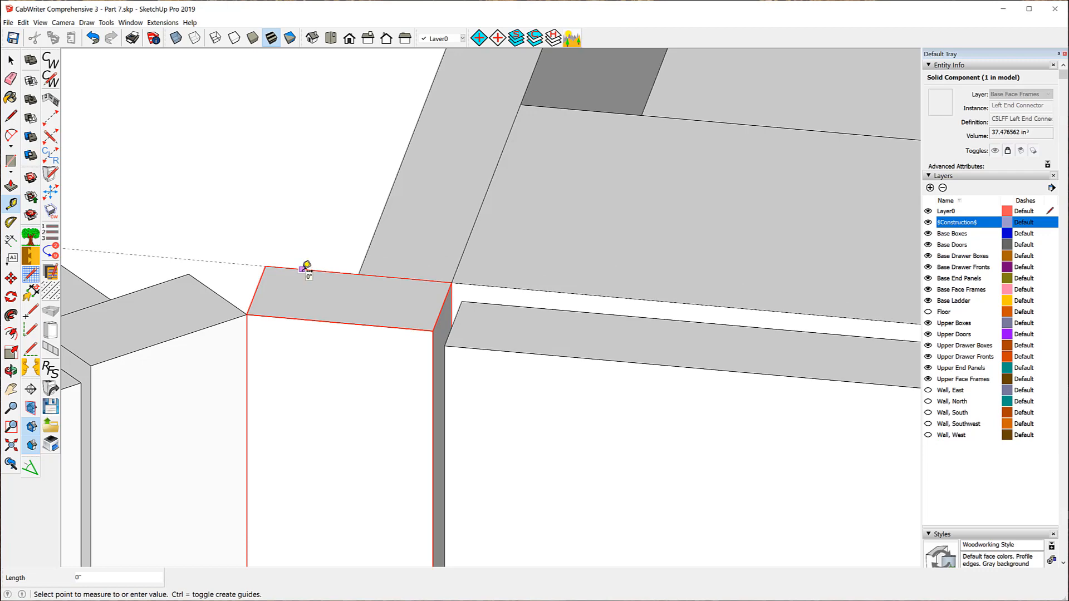
pyautogui.click(302, 270)
pyautogui.click(147, 288)
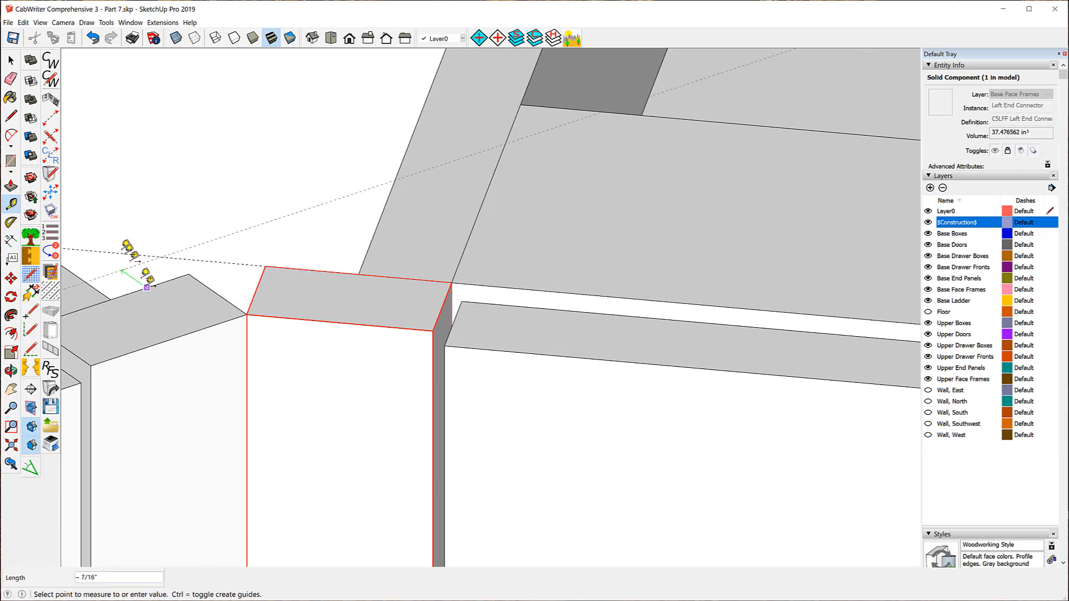
pyautogui.click(148, 287)
# - Unlock the three-drawer cabinet's Left End Connector stile and open the component for editing
pyautogui.moveTo(199, 293); pyautogui.dragTo(835, 245, button='middle')
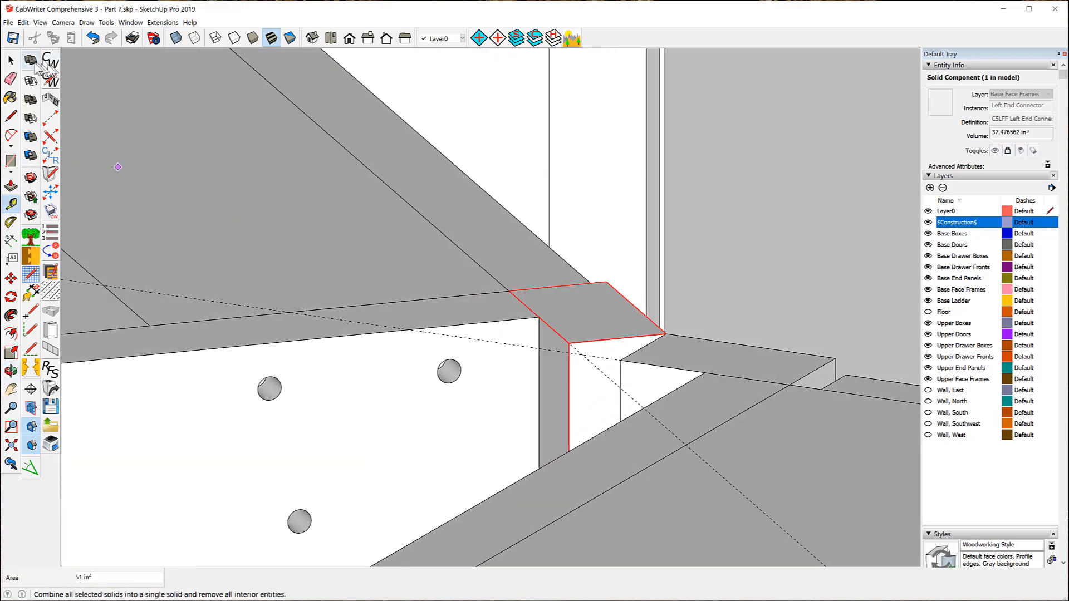
pyautogui.click(12, 60)
pyautogui.rightClick(550, 316)
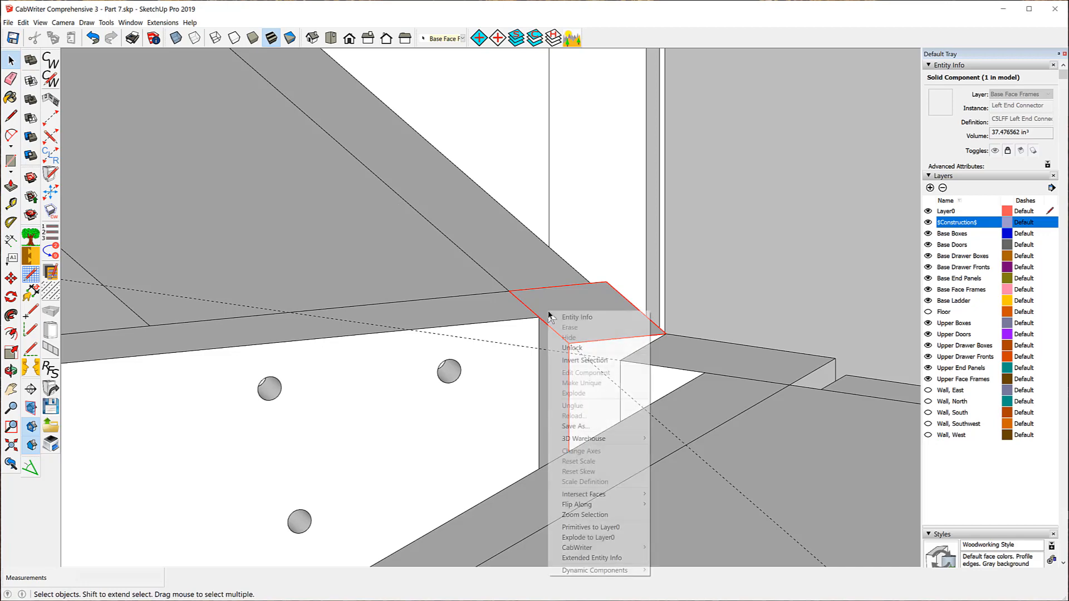
pyautogui.click(575, 347)
pyautogui.rightClick(579, 332)
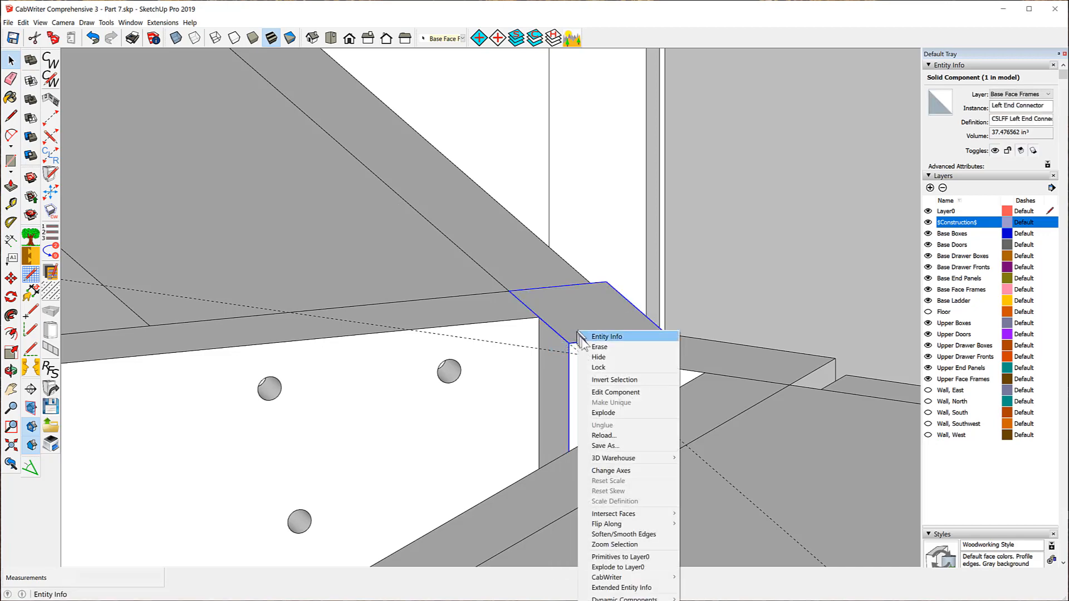
pyautogui.click(613, 392)
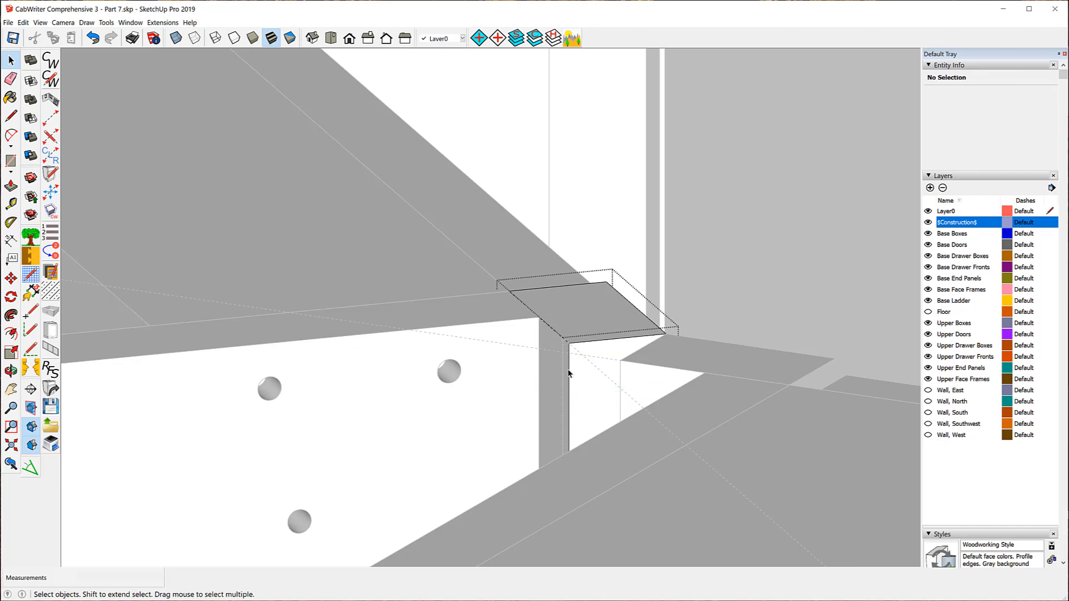
# - Move the Left End Connector's vertical back edge at the corner about 11/32" to the intersection of the two guides and close the component
pyautogui.click(568, 370)
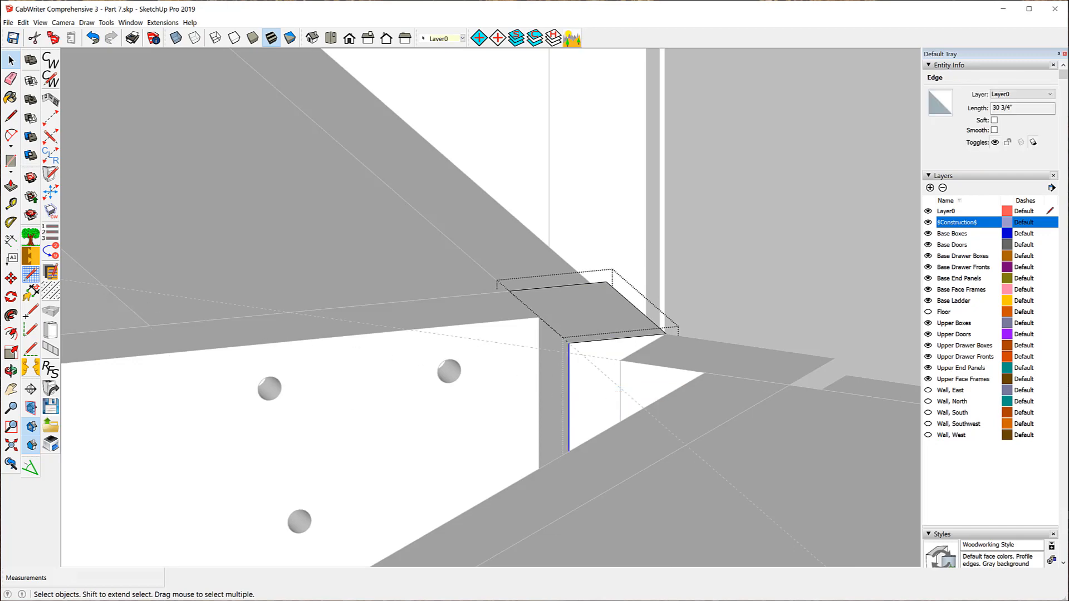
pyautogui.click(11, 277)
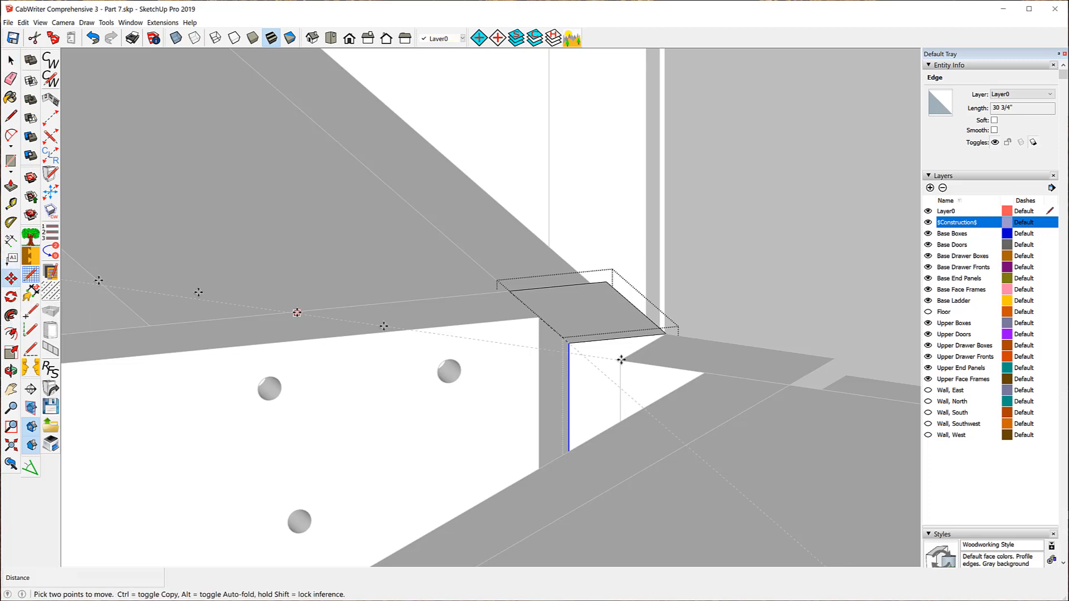
pyautogui.click(568, 343)
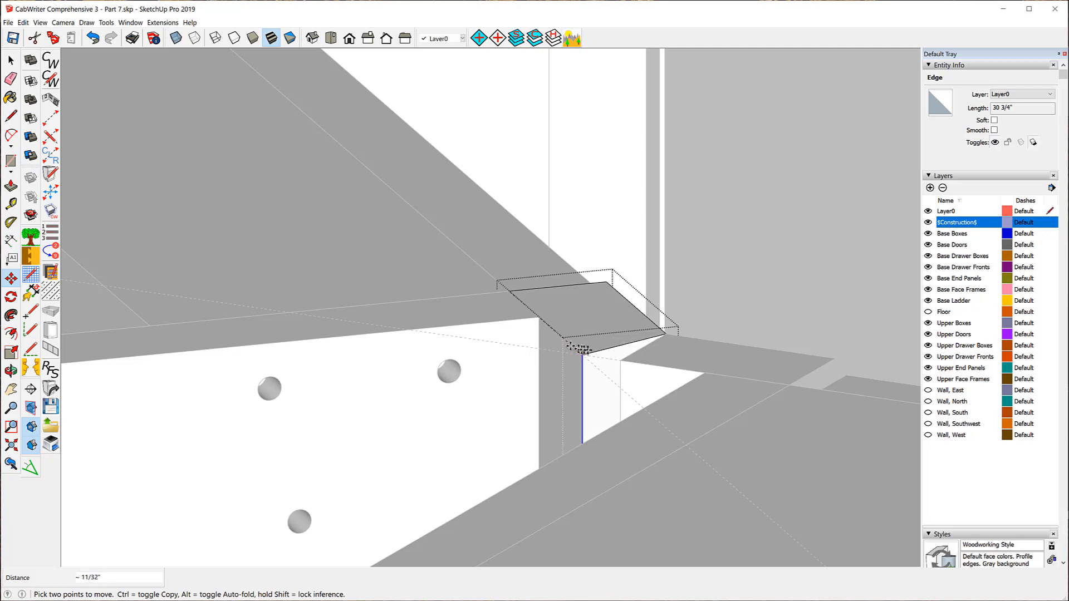
pyautogui.click(583, 355)
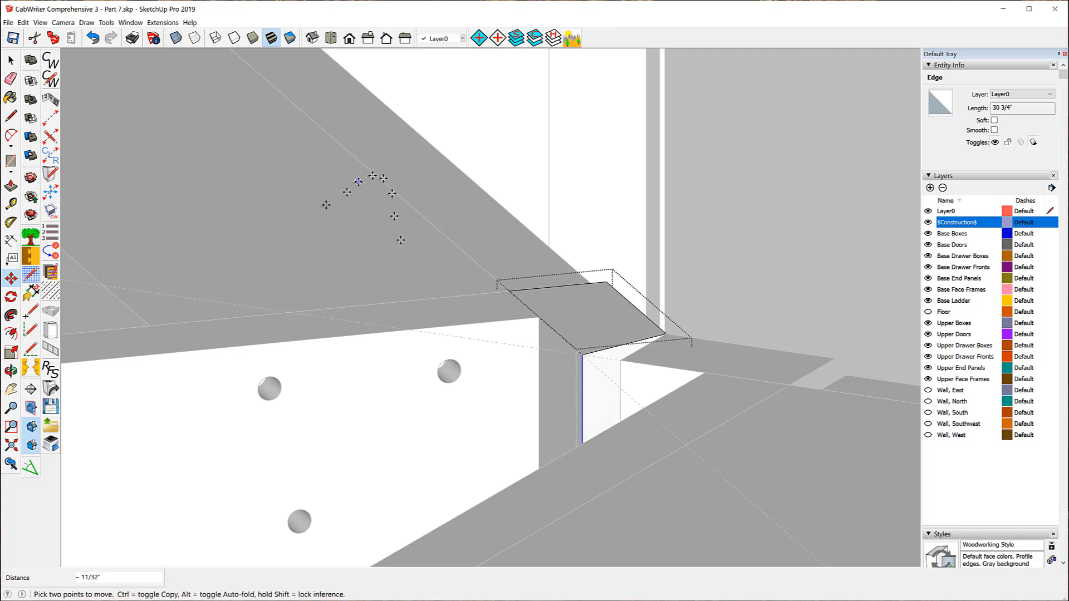
pyautogui.click(11, 59)
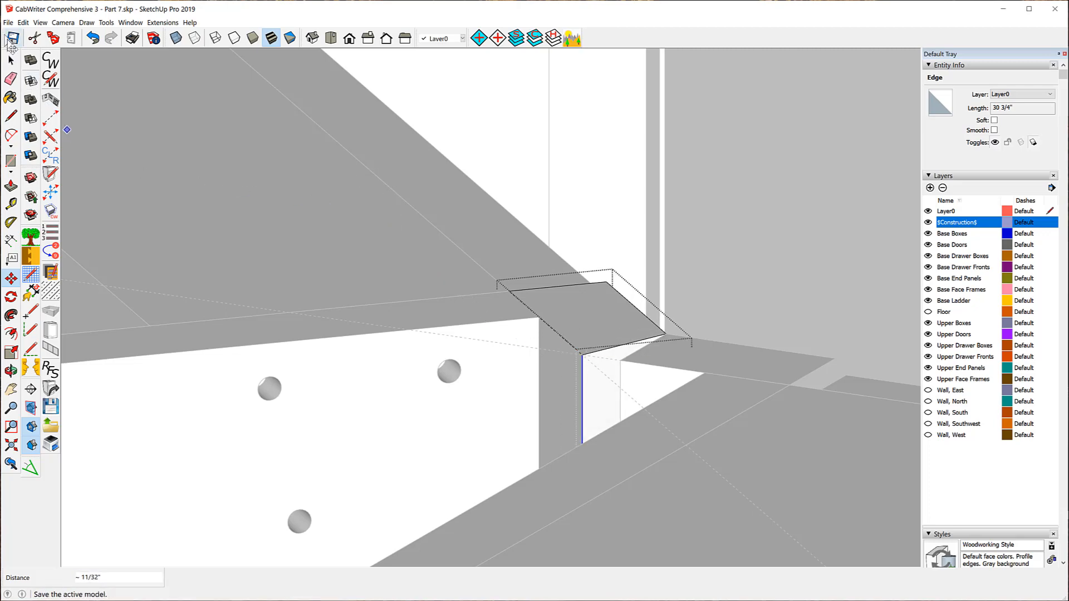
pyautogui.click(493, 107)
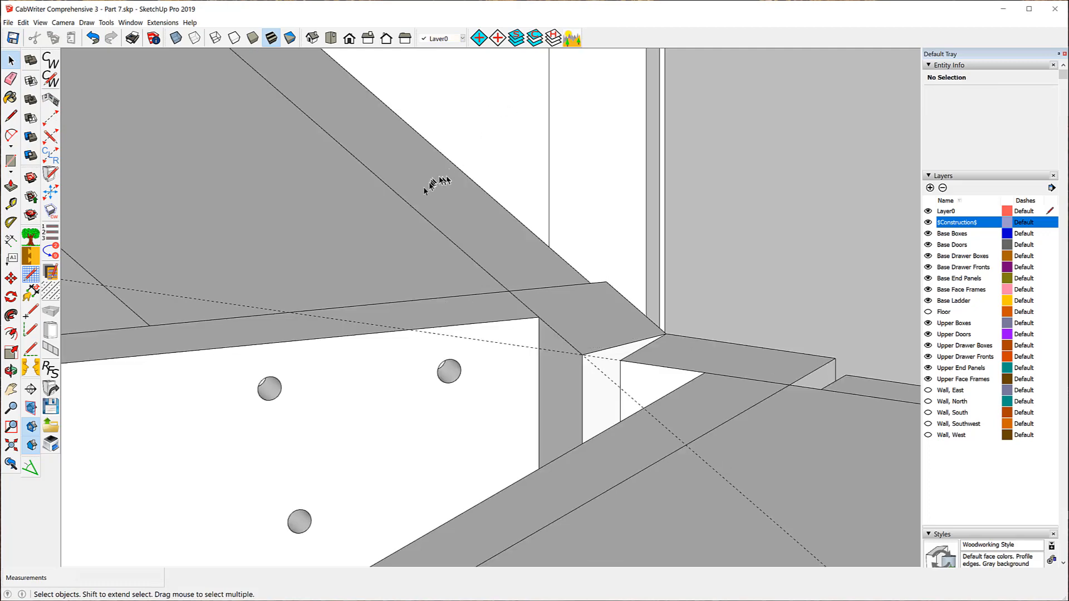
# - Unlock the neighbouring C12L Right End Connector stile and open the component for editing
pyautogui.moveTo(325, 208); pyautogui.dragTo(692, 299, button='middle')
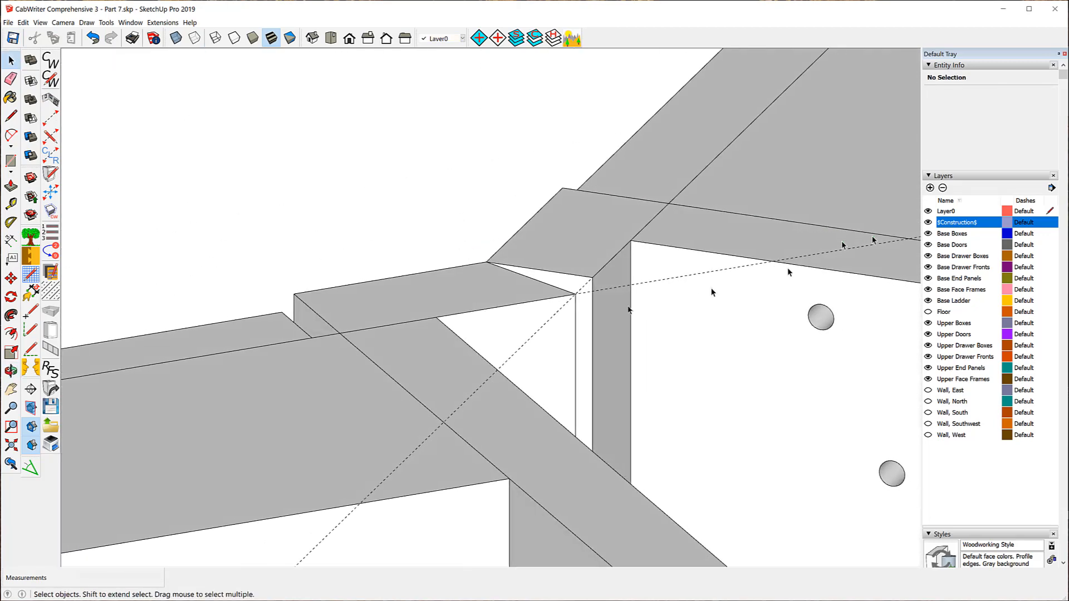
pyautogui.click(585, 260)
pyautogui.rightClick(584, 258)
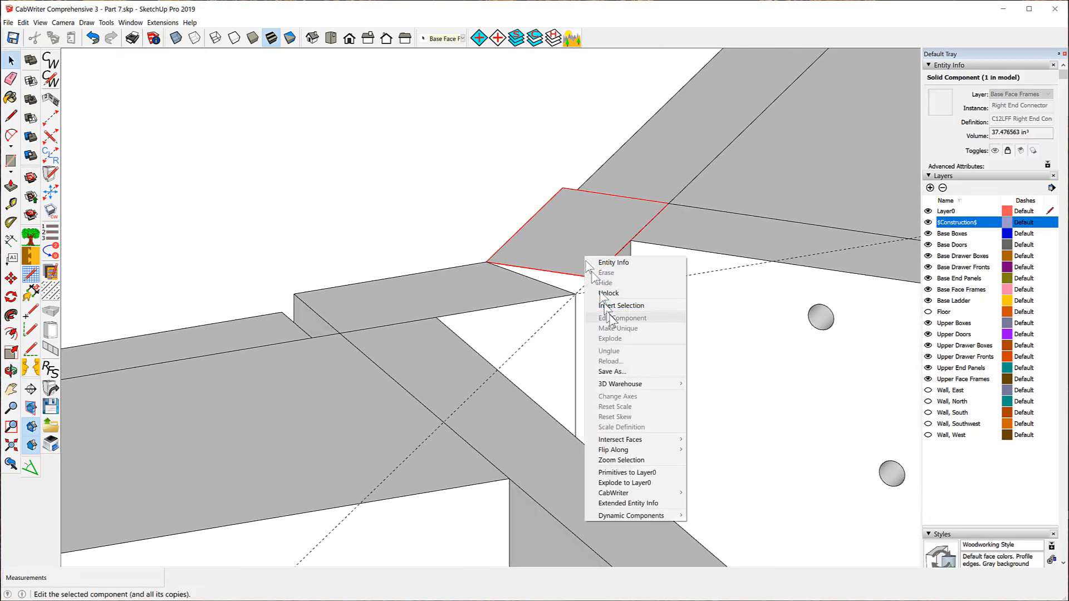
pyautogui.click(609, 293)
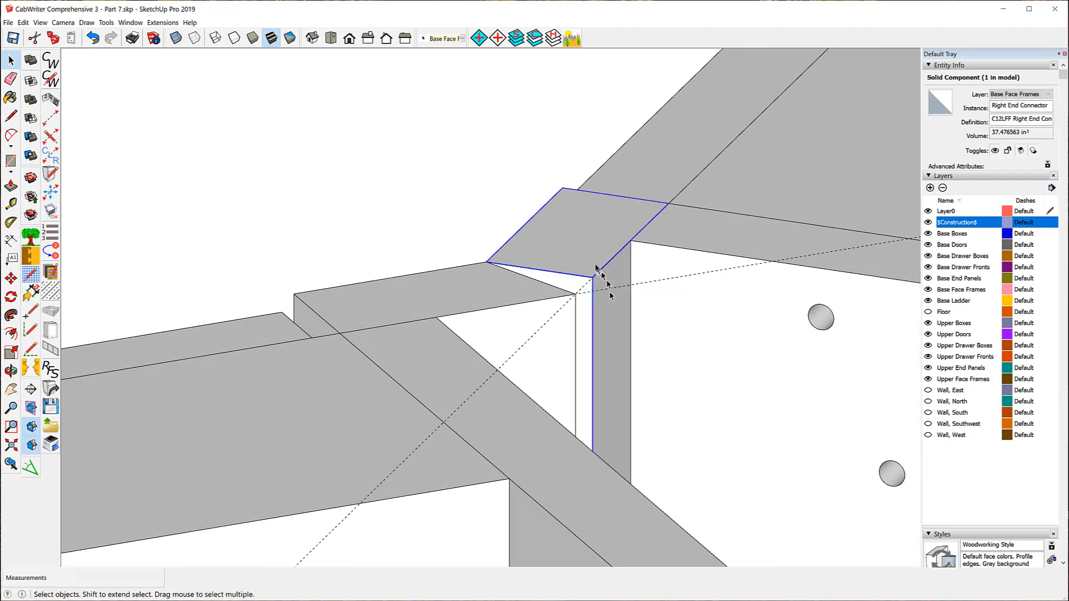
pyautogui.rightClick(575, 249)
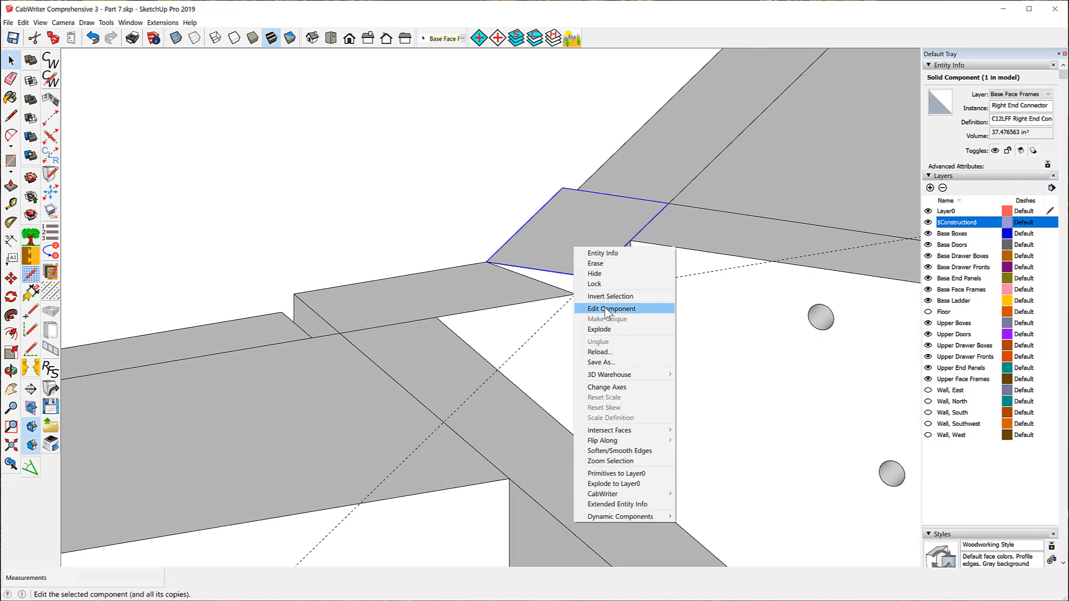
pyautogui.click(609, 309)
# - Move the Right End Connector's vertical back corner edge about 11/32" to meet the adjoining stile's mitred corner and close the component
pyautogui.click(593, 305)
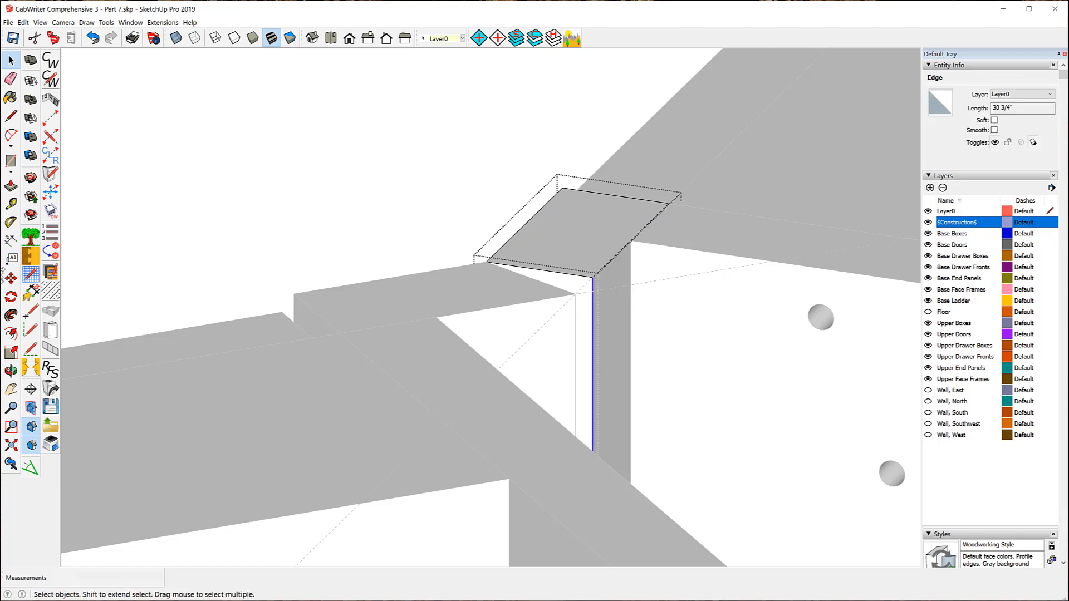
pyautogui.click(10, 278)
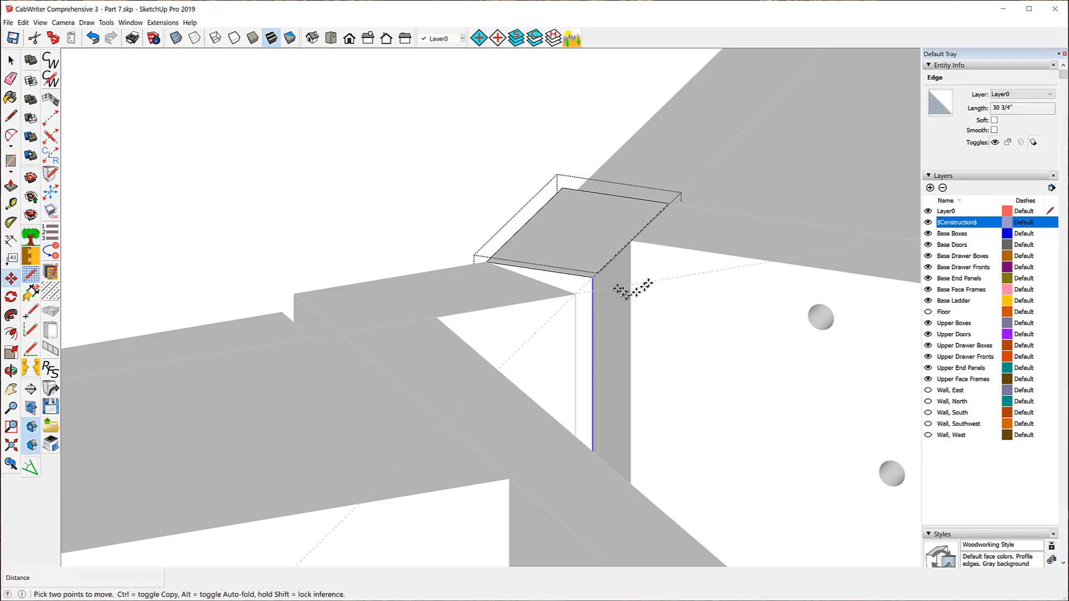
pyautogui.click(593, 277)
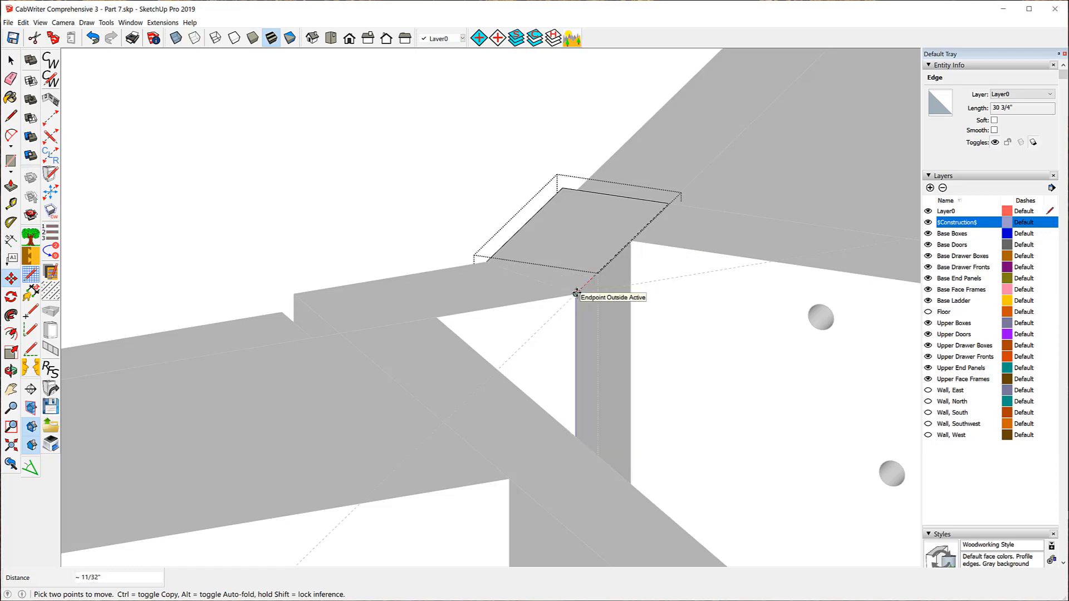
pyautogui.click(576, 293)
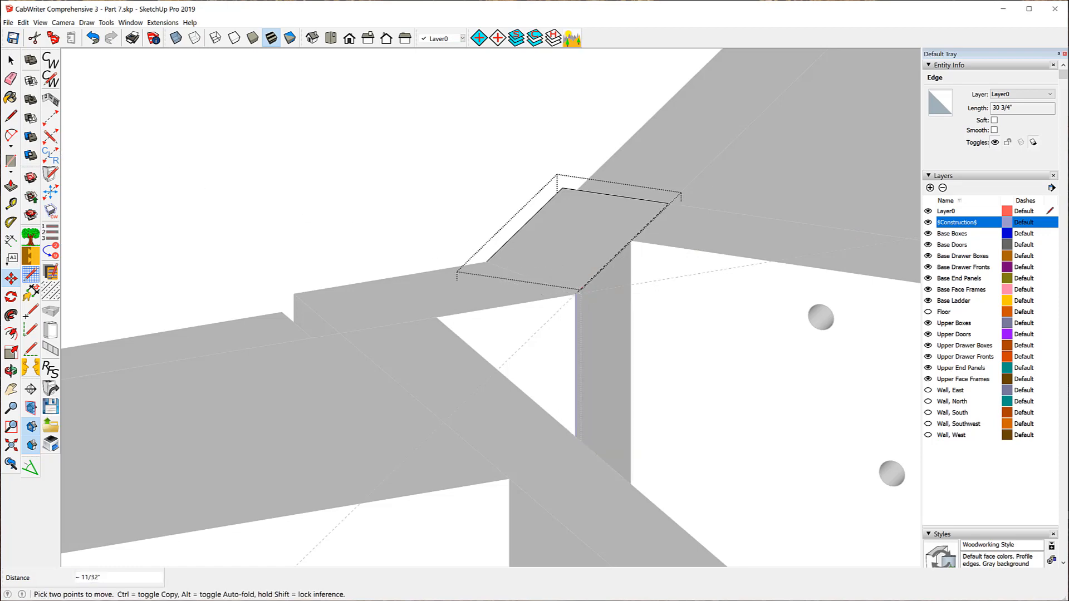
pyautogui.click(11, 59)
pyautogui.click(203, 111)
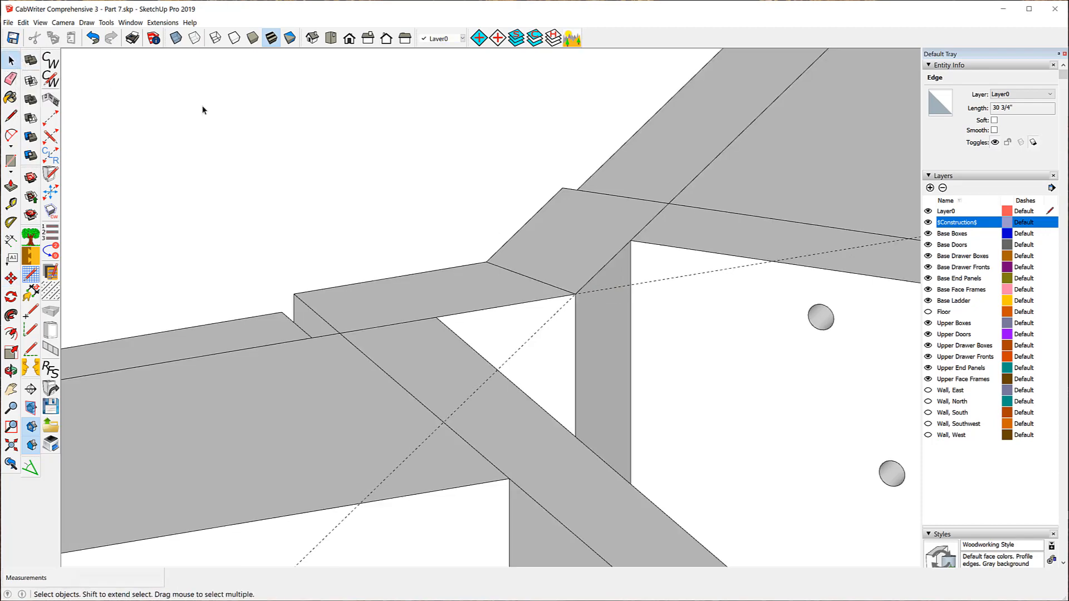
# - Delete the two construction guides that cross at the mitred corner of the end connector stiles
pyautogui.click(724, 271)
pyautogui.press('Delete')
pyautogui.click(554, 317)
pyautogui.press('Delete')
# - Inspect the mitred end connector joint from the front and the overall layout of the kitchen cabinets
pyautogui.moveTo(240, 85); pyautogui.dragTo(918, 99, button='middle')
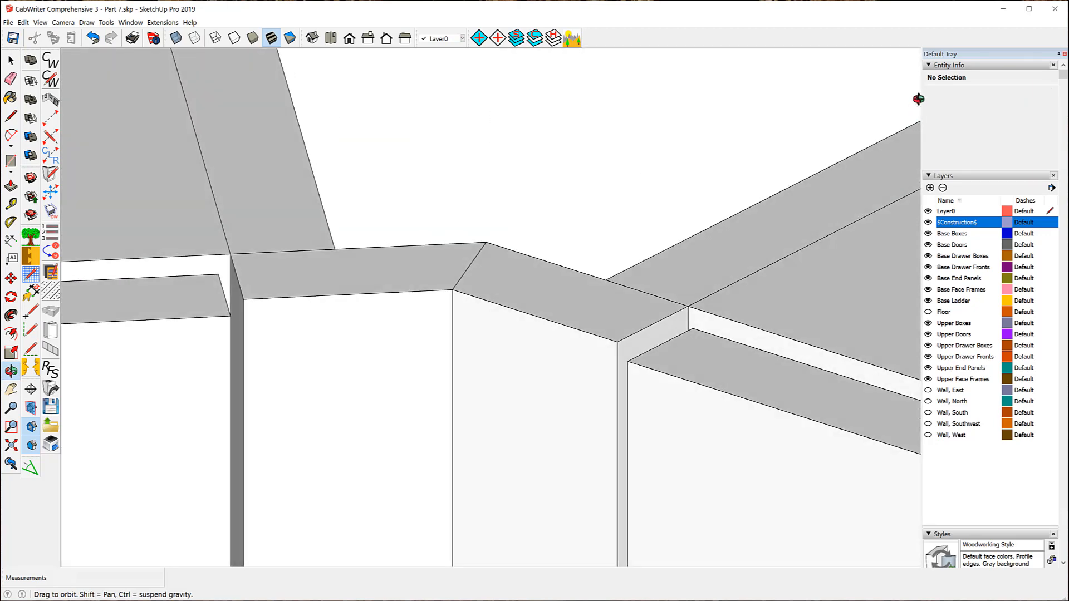
pyautogui.scroll(-10, 733, 105)
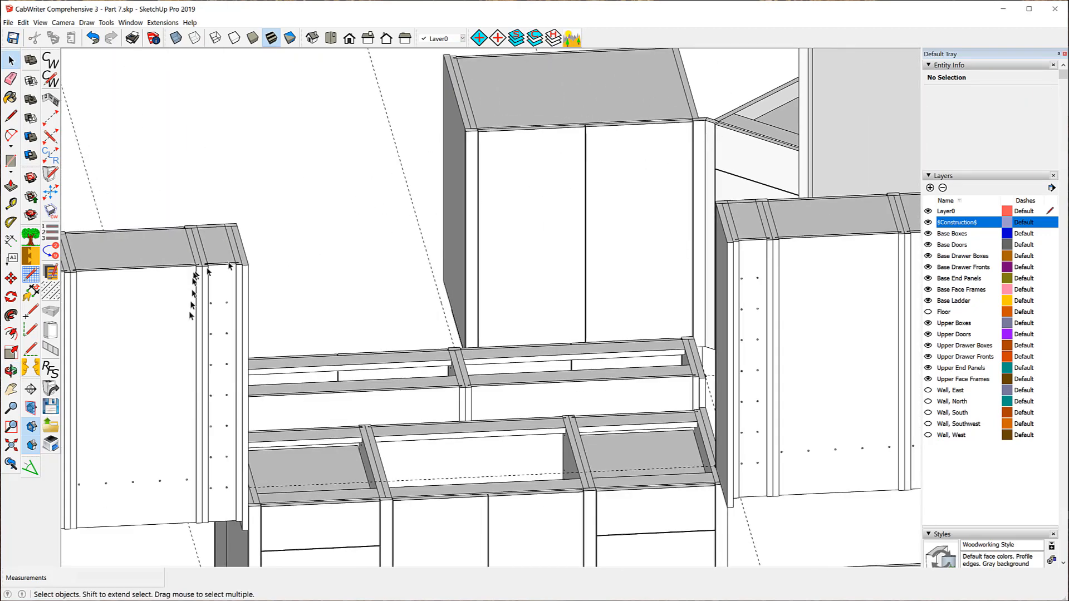
pyautogui.scroll(-3, 156, 350)
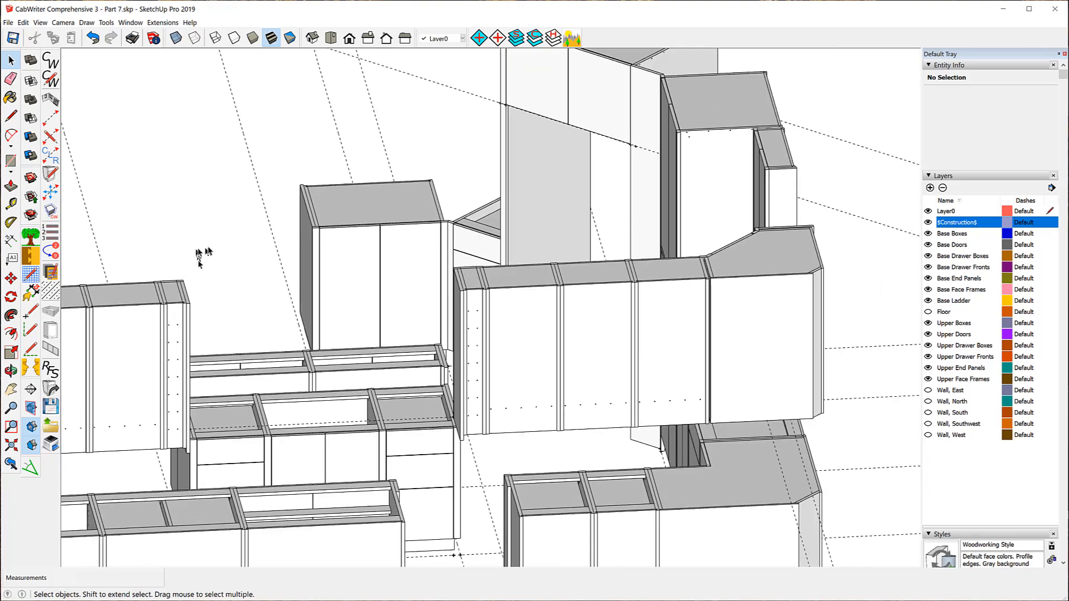
pyautogui.moveTo(215, 226); pyautogui.dragTo(401, 261, button='middle')
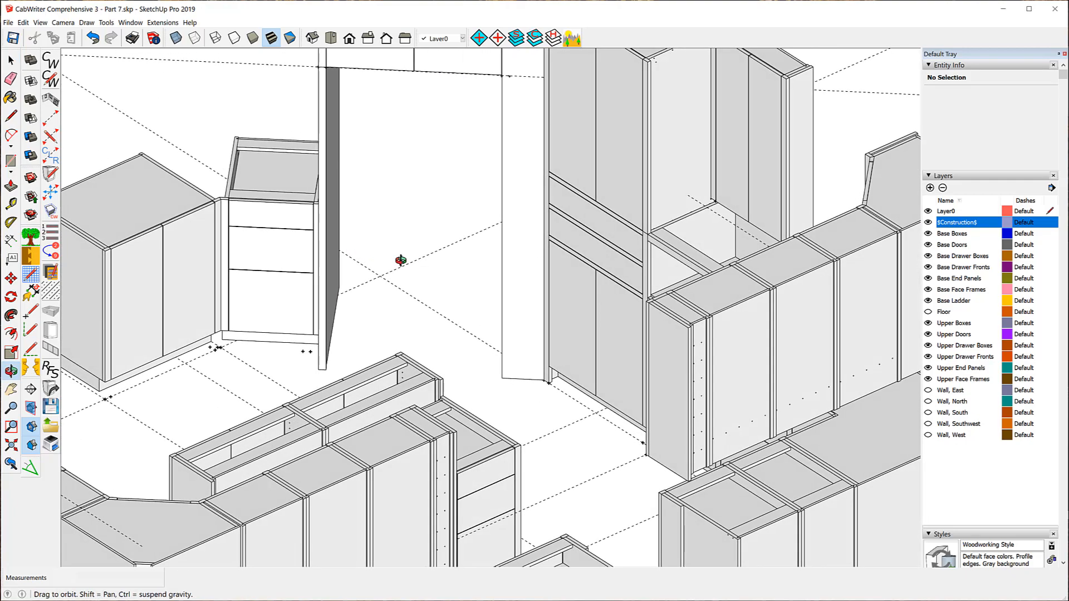
pyautogui.scroll(-2, 702, 214)
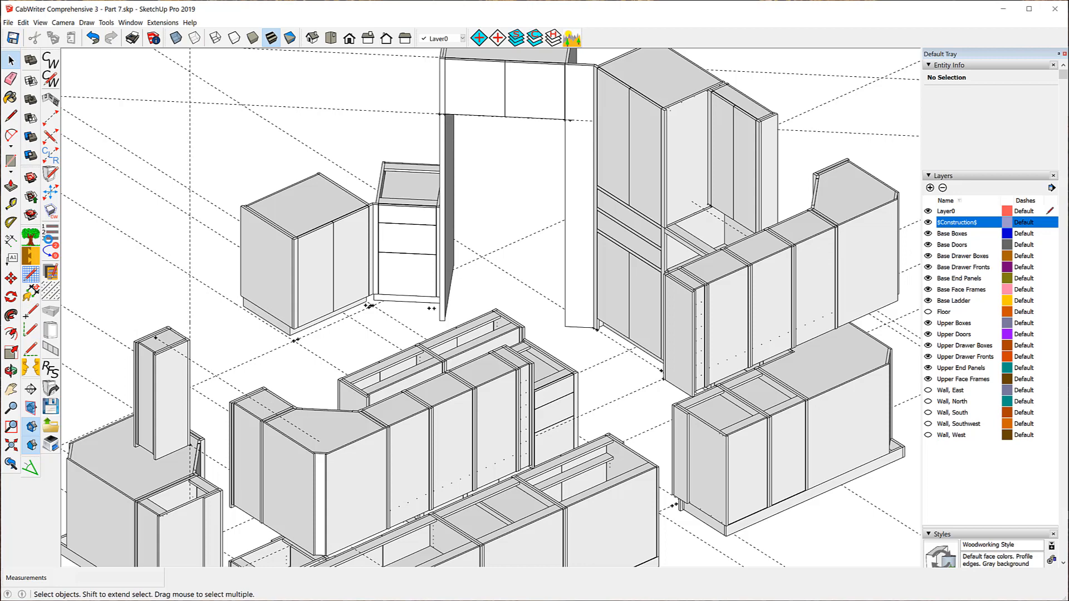
pyautogui.moveTo(83, 248); pyautogui.dragTo(105, 250, button='middle')
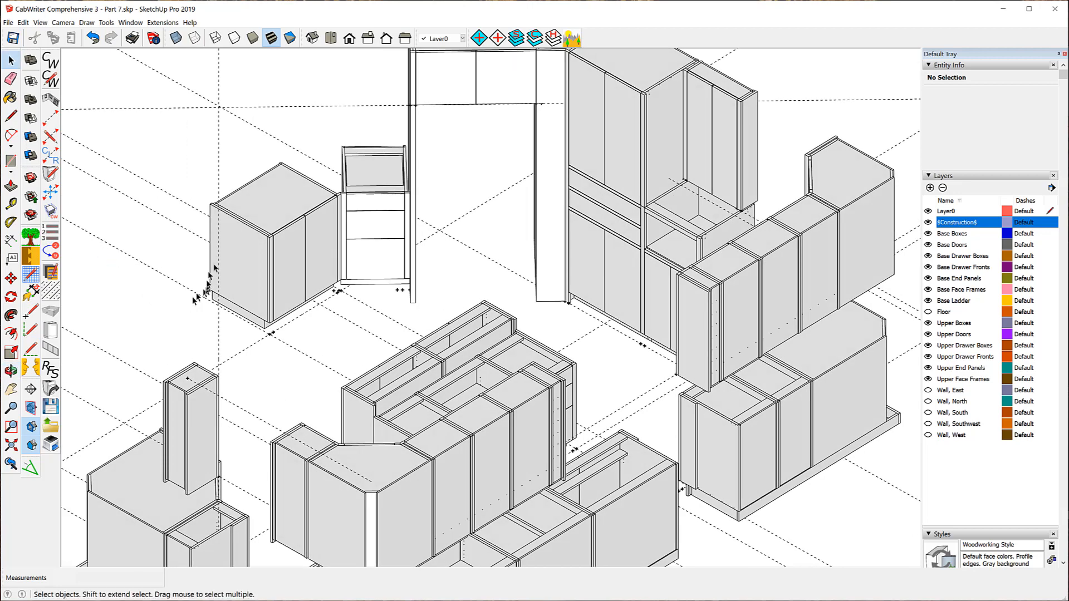